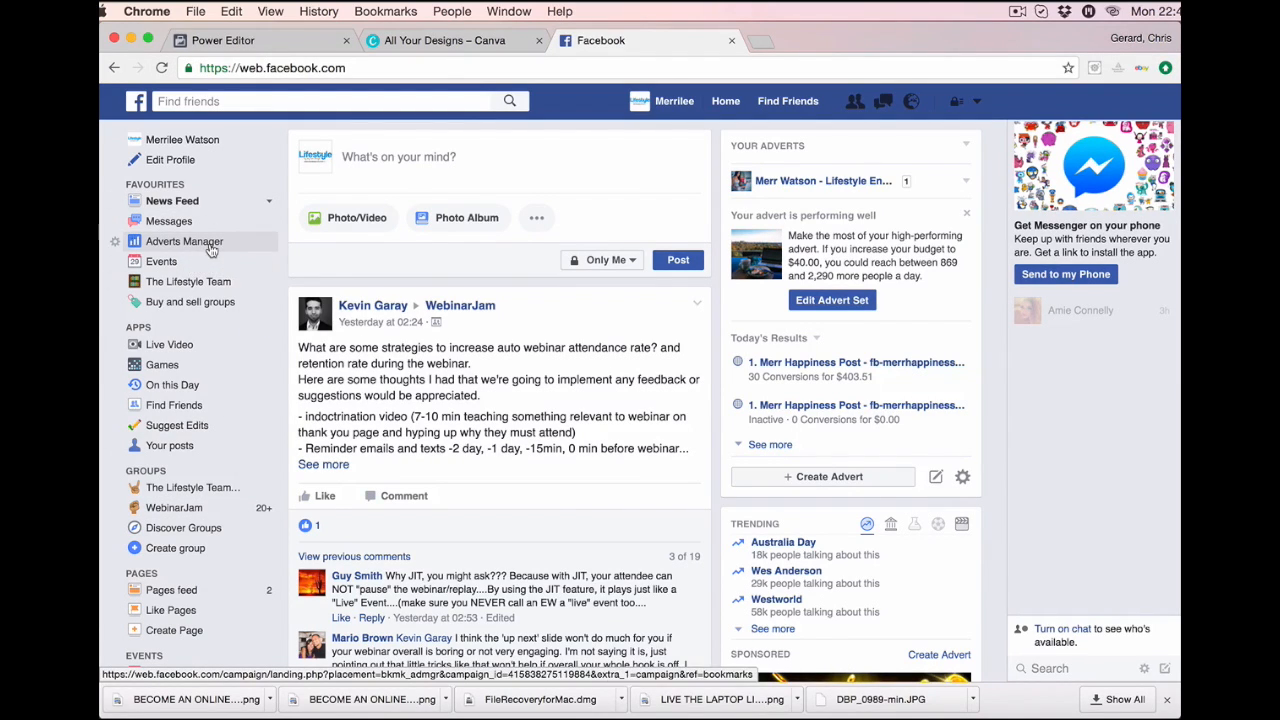
Open Adverts Manager from the news feed sidebar and expand its tools menu.
left_click(210, 248)
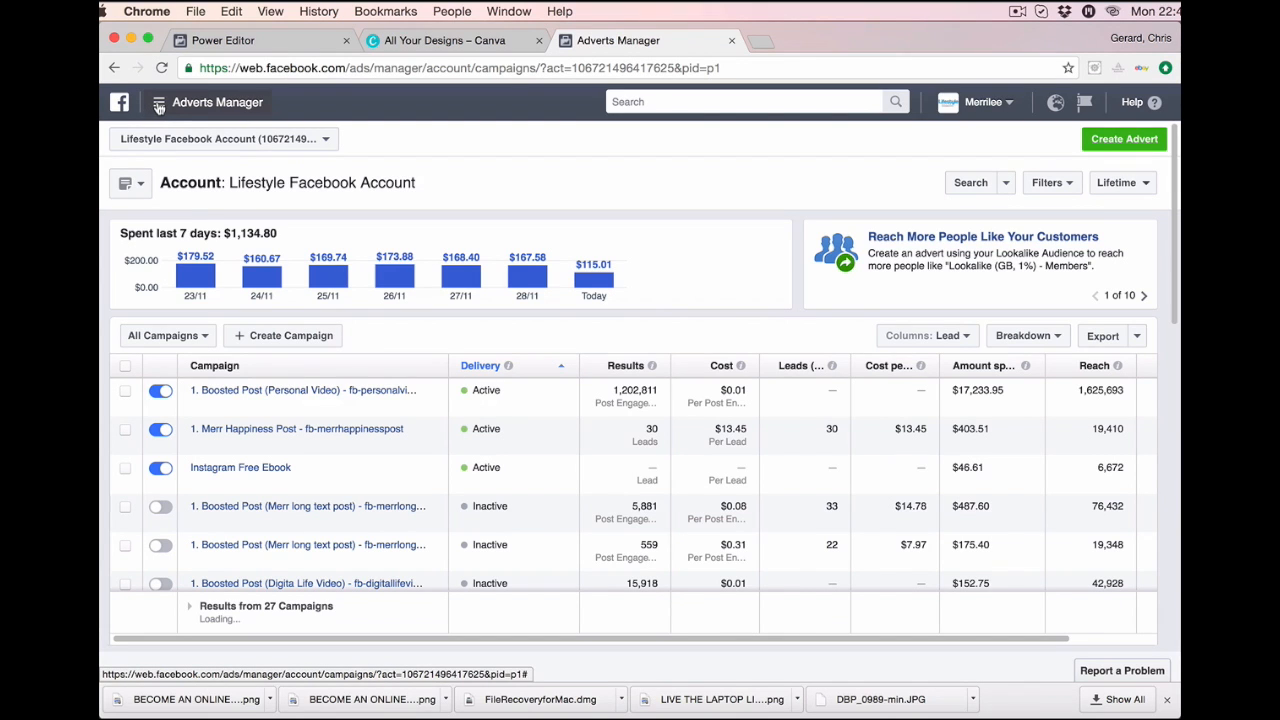
left_click(158, 107)
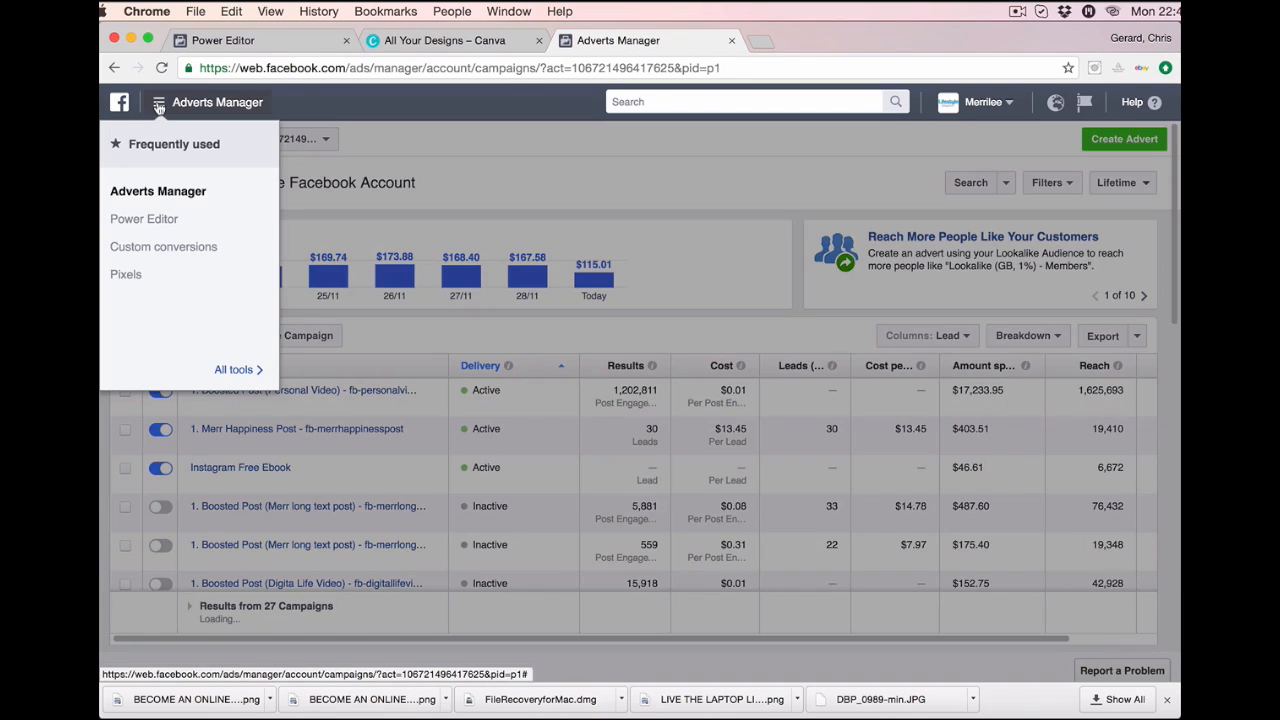
Switch from Adverts Manager to Power Editor for the account's campaigns.
left_click(145, 220)
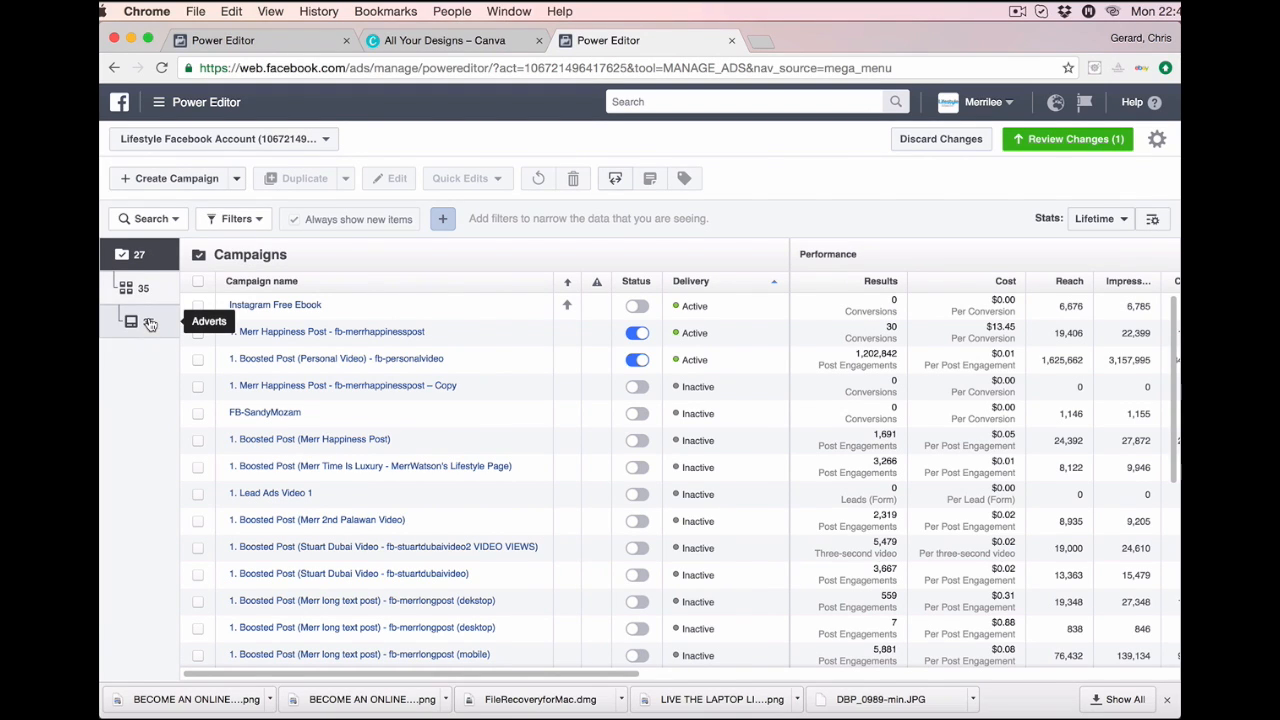
Create a campaign, paste 'Instagram Marketing' as its name, and choose the Website Conversions objective.
left_click(185, 180)
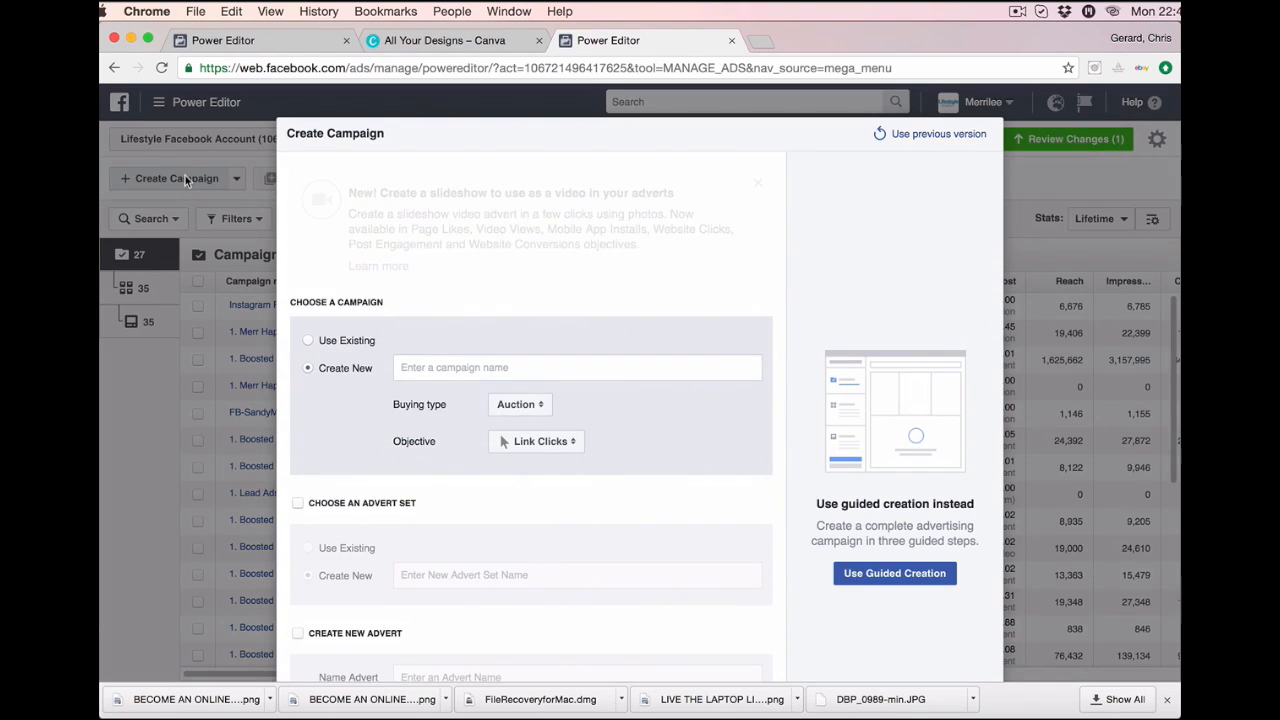
right_click(409, 367)
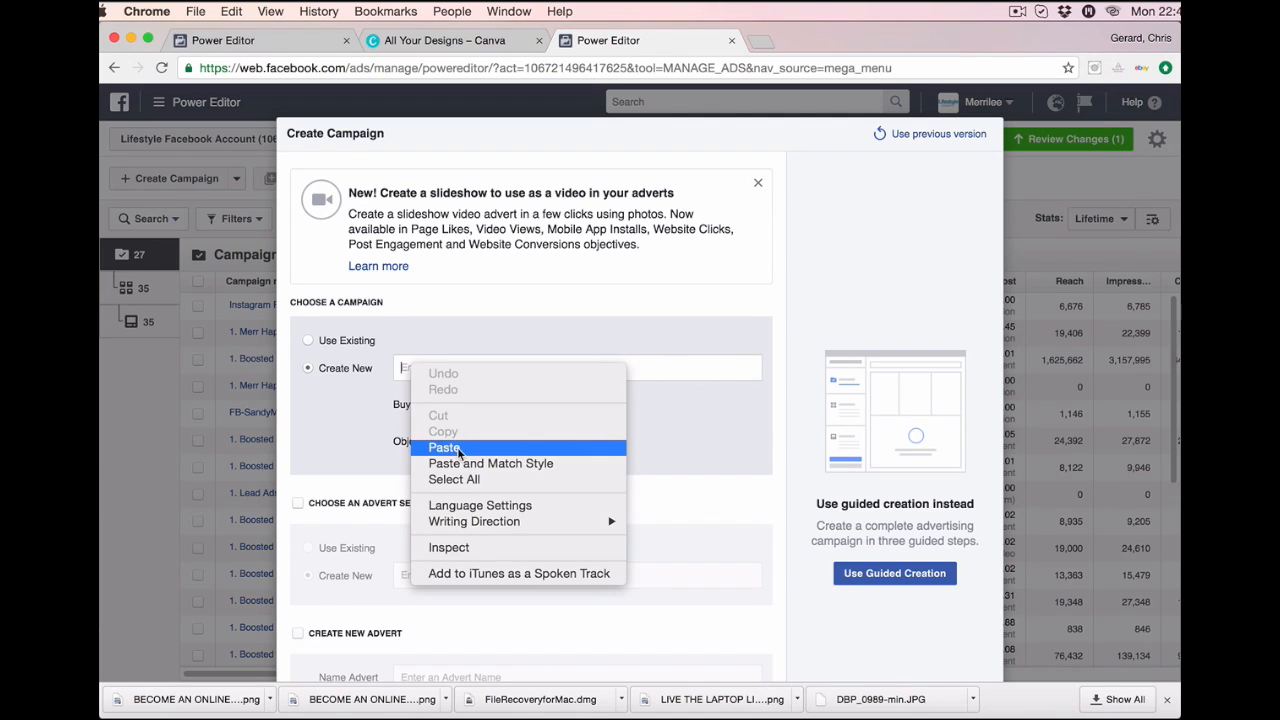
left_click(457, 447)
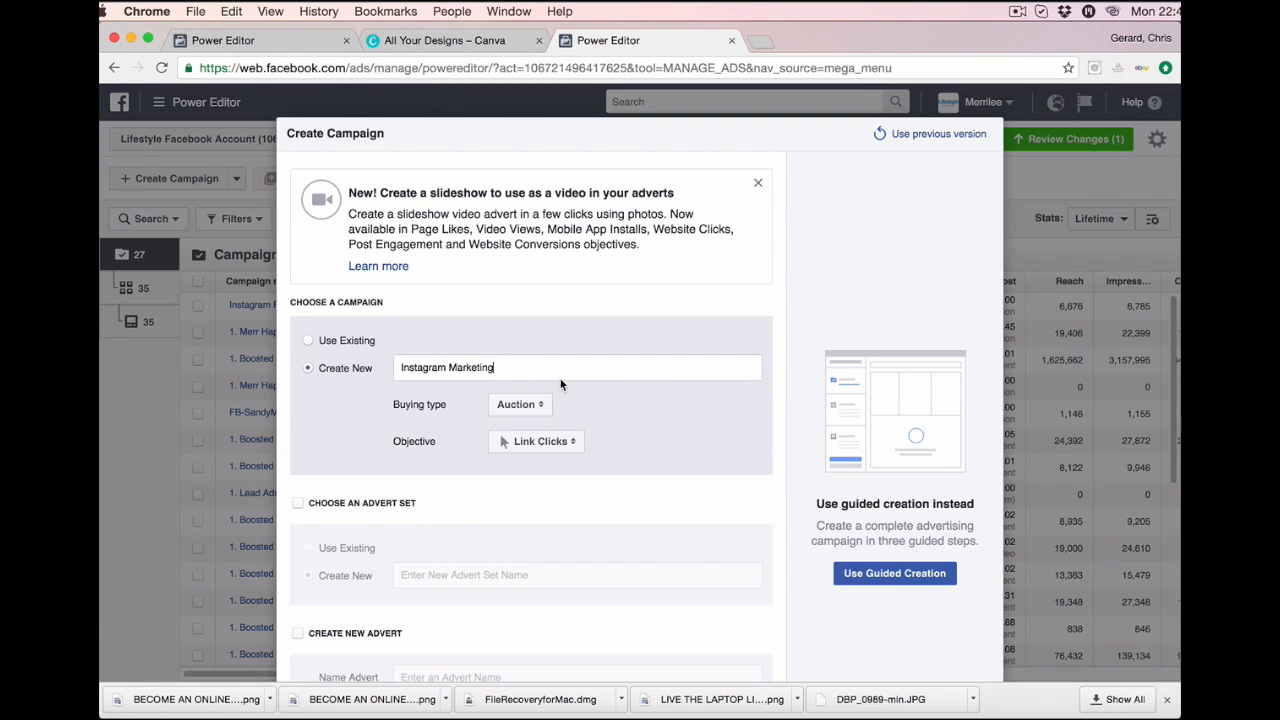
left_click(578, 444)
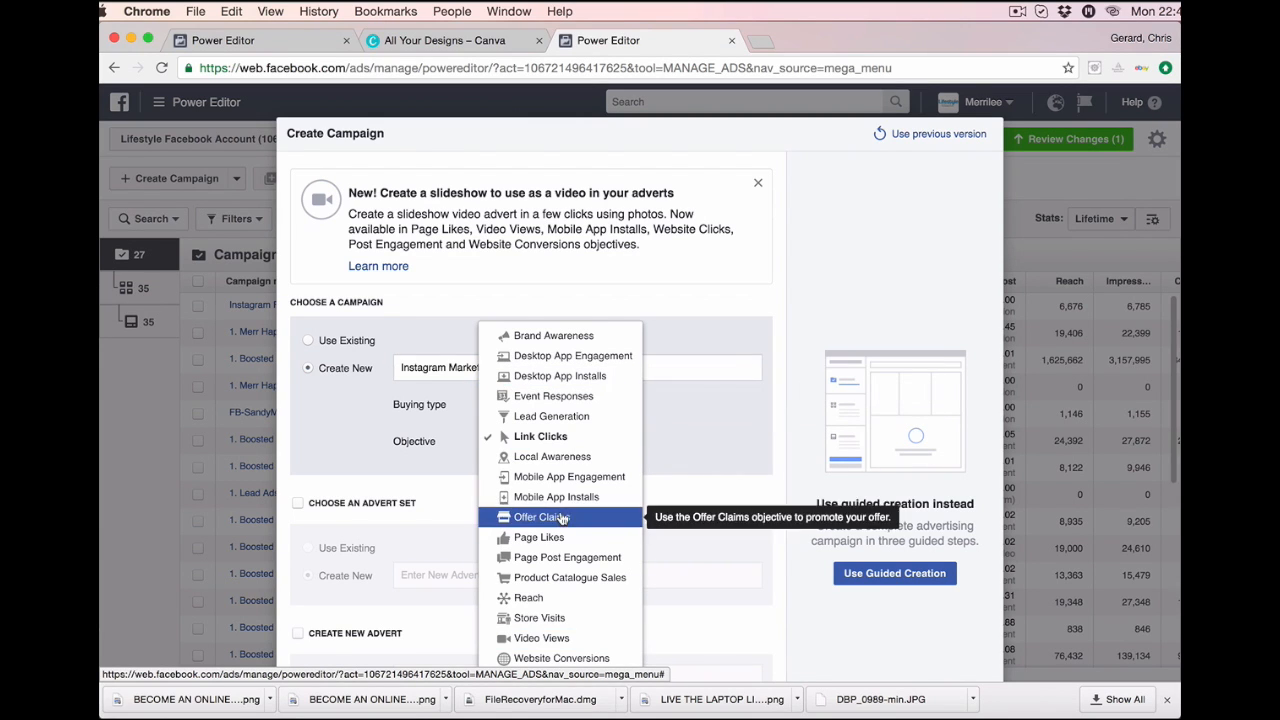
left_click(562, 658)
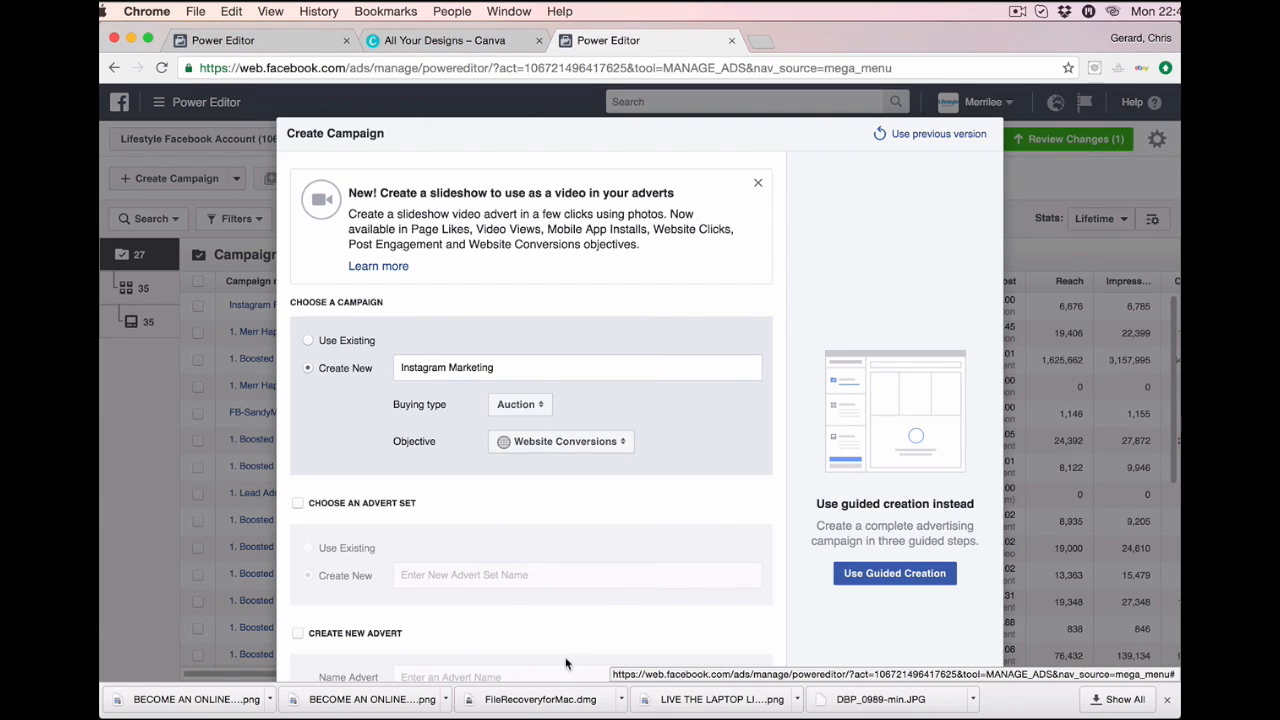
Add a new advert set and a new advert, pasting 'Instagram Marketing' as both names.
scroll(364, 456, "down", 3)
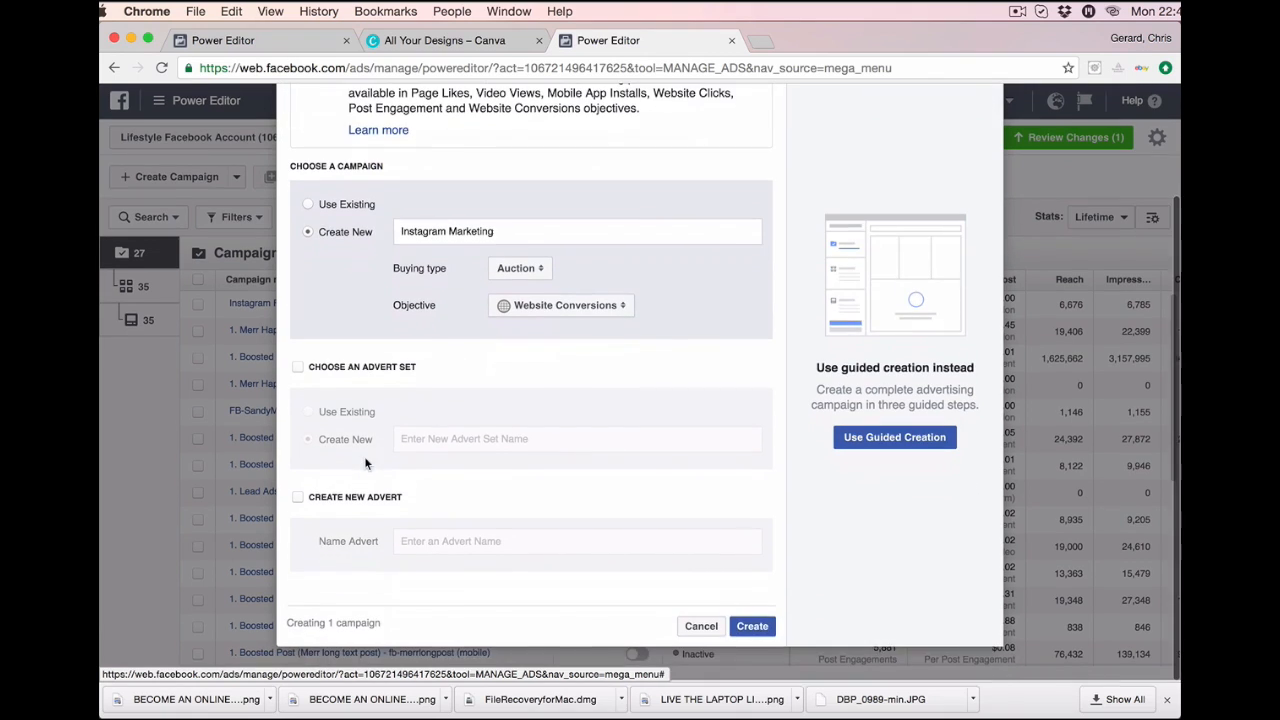
left_click(299, 369)
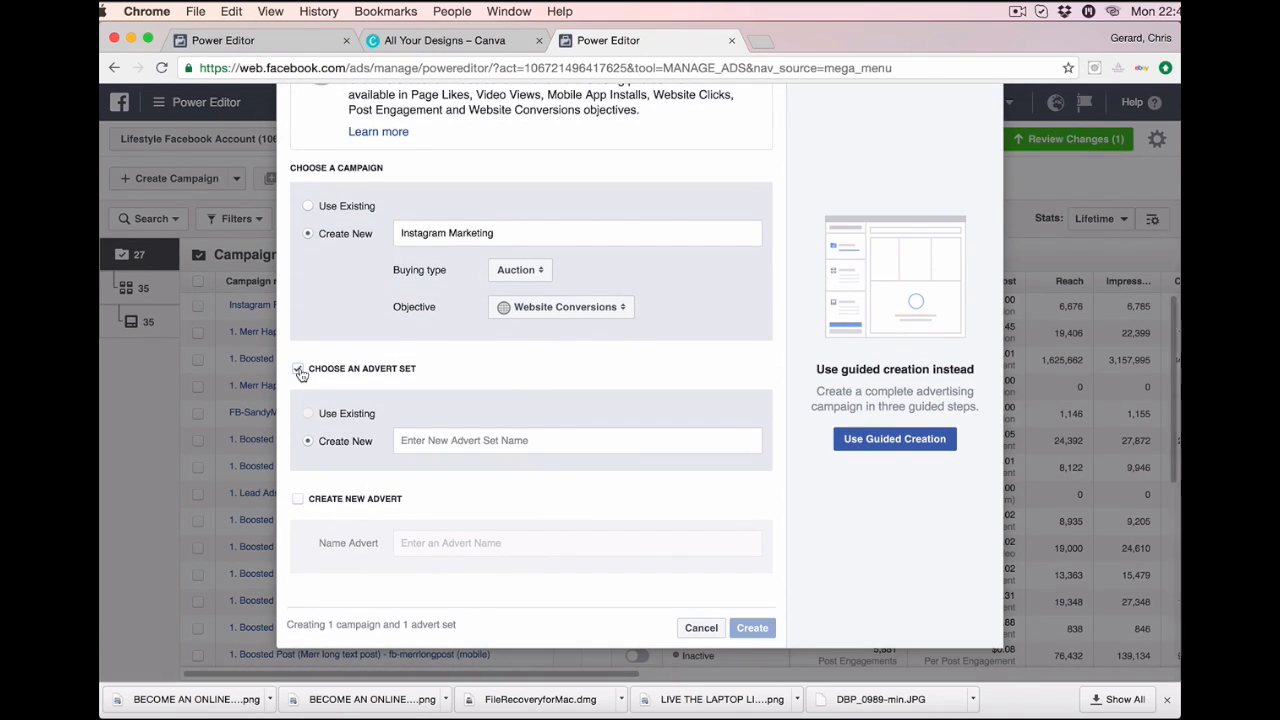
left_click(298, 499)
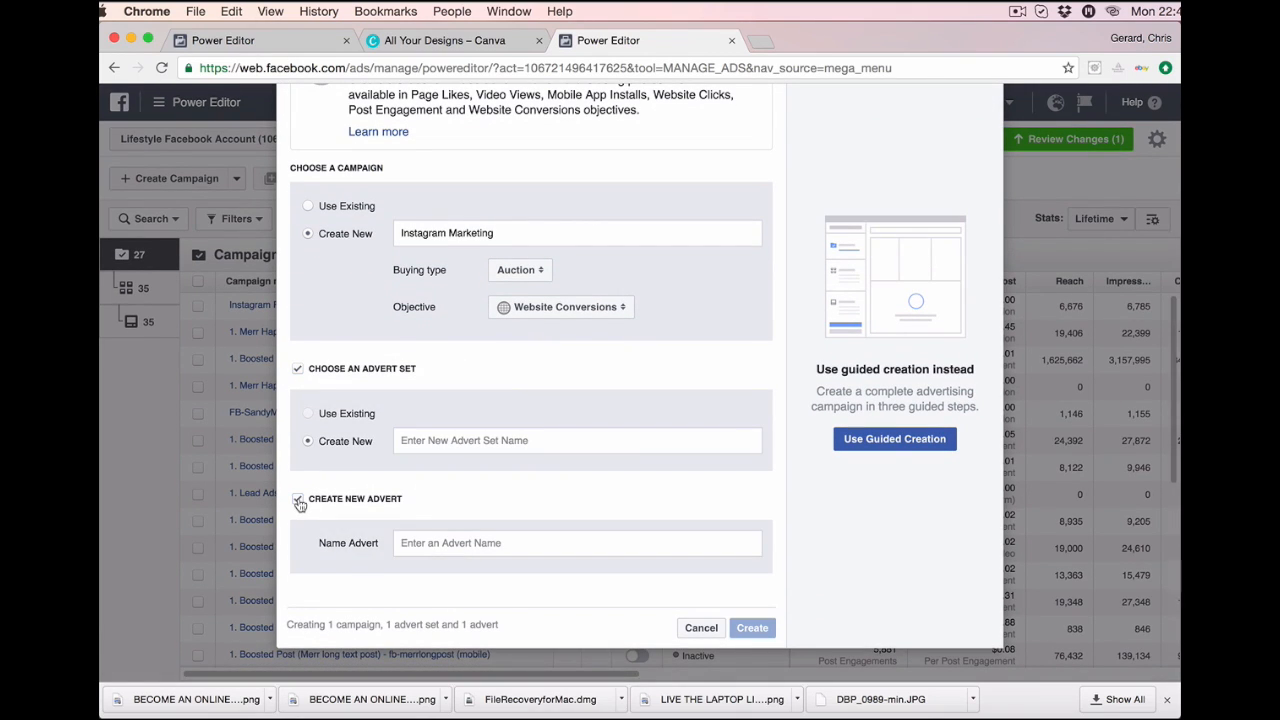
left_click(431, 440)
type("Instagram Marketing")
left_click(462, 543)
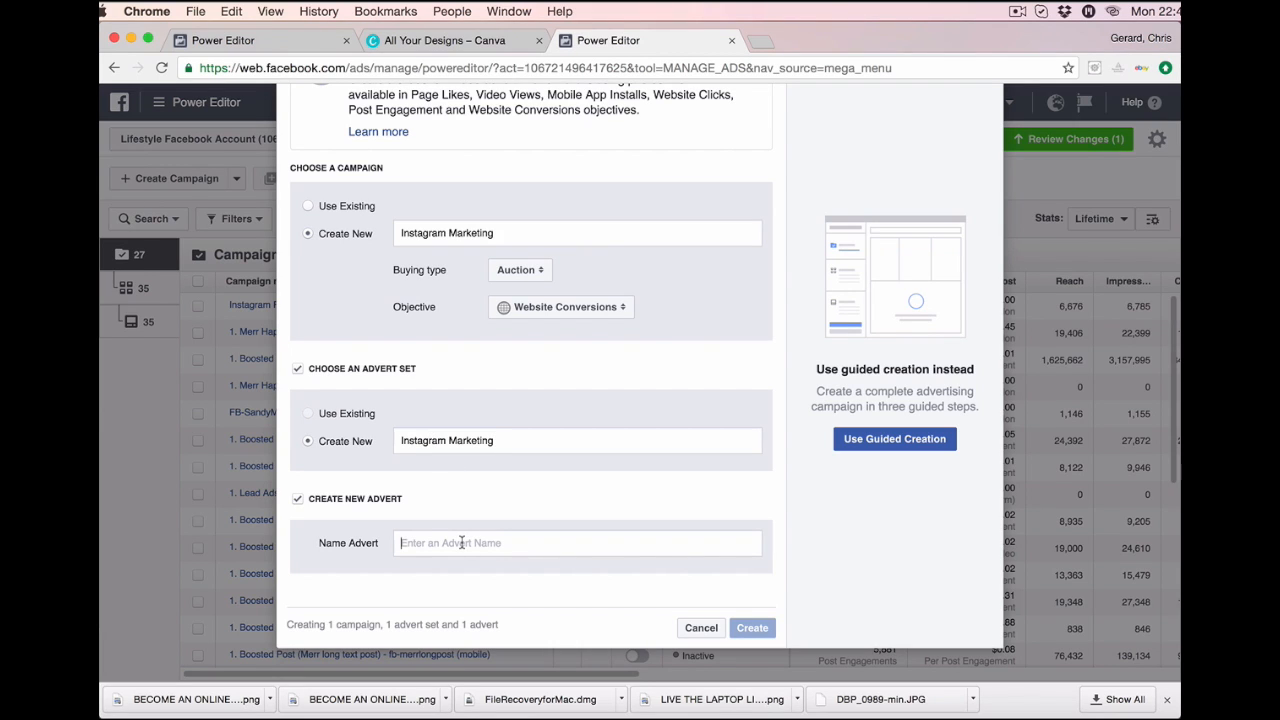
type("Instagram Marketing")
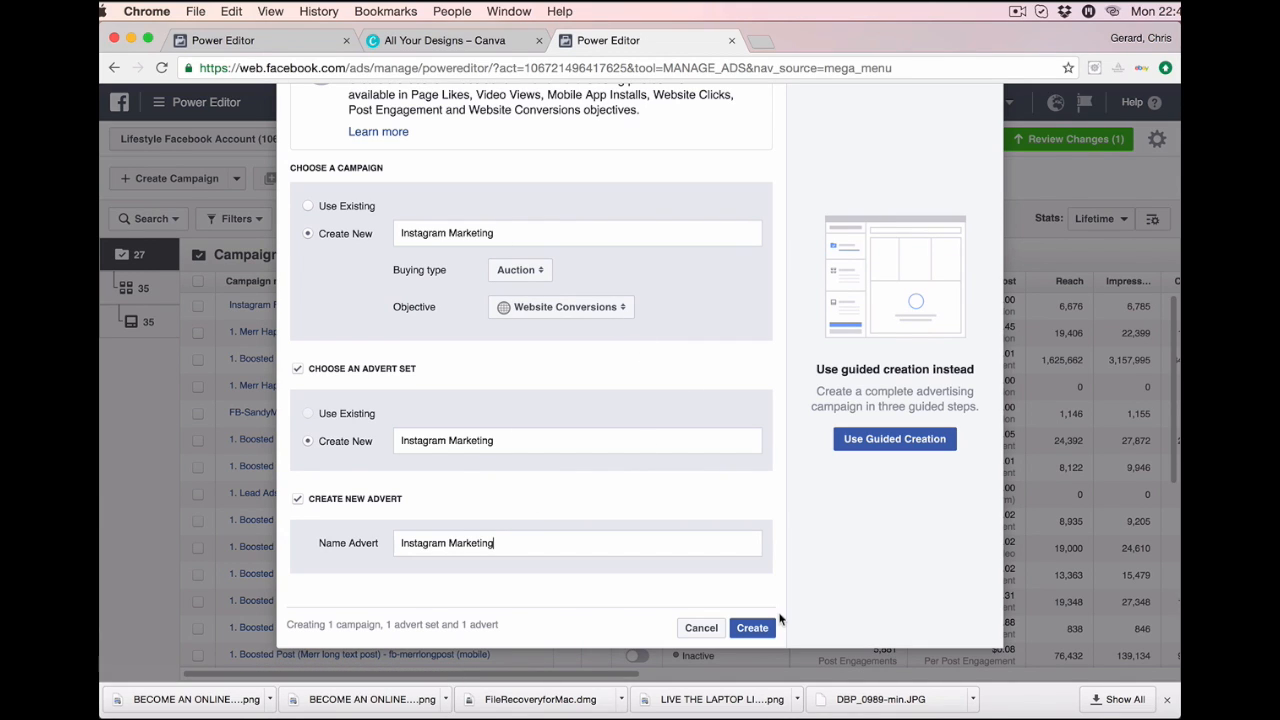
left_click(756, 627)
Confirm creation of the Instagram Marketing campaign and show its advert set settings.
left_click(762, 626)
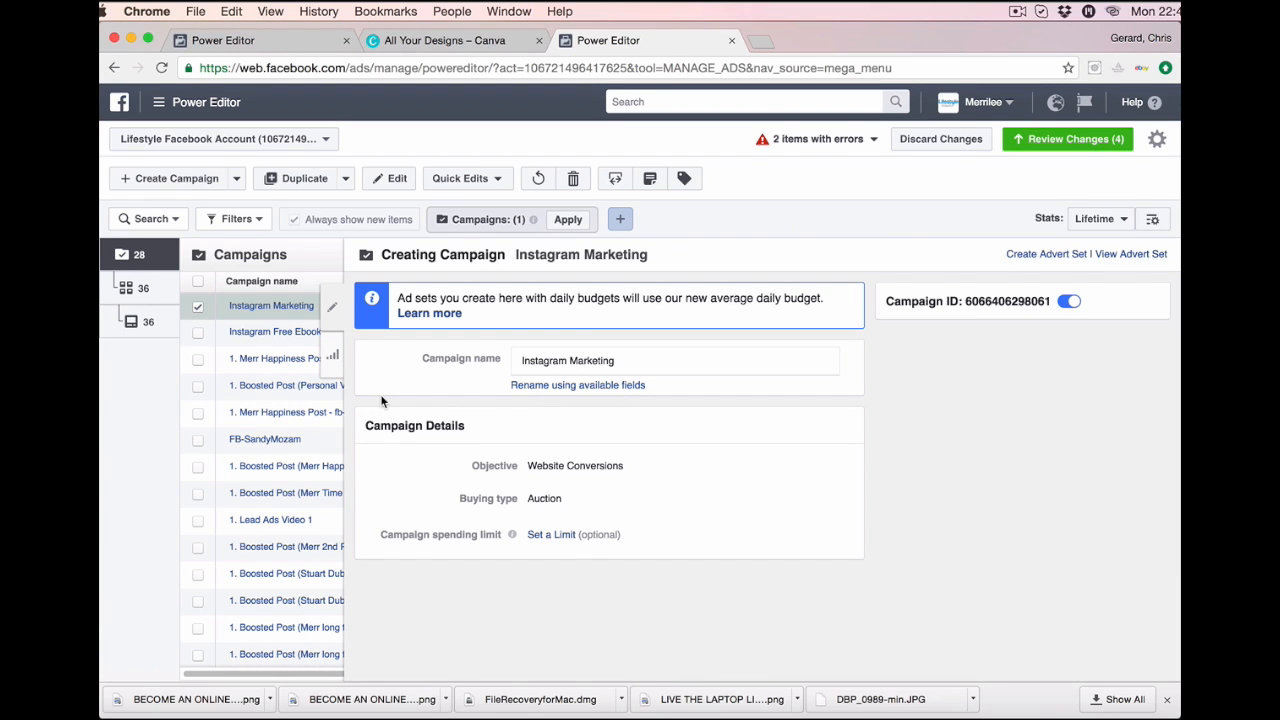
left_click(147, 291)
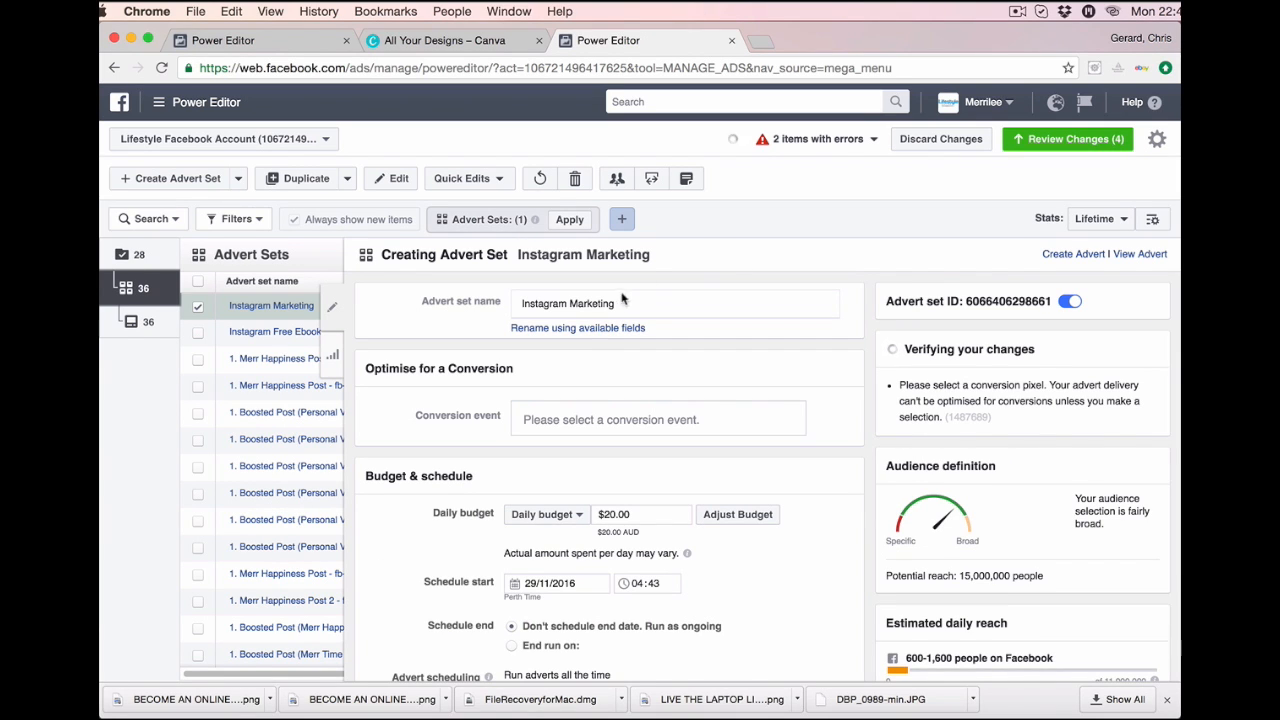
Optimise the advert set for the Insta Lead conversion event.
left_click(561, 416)
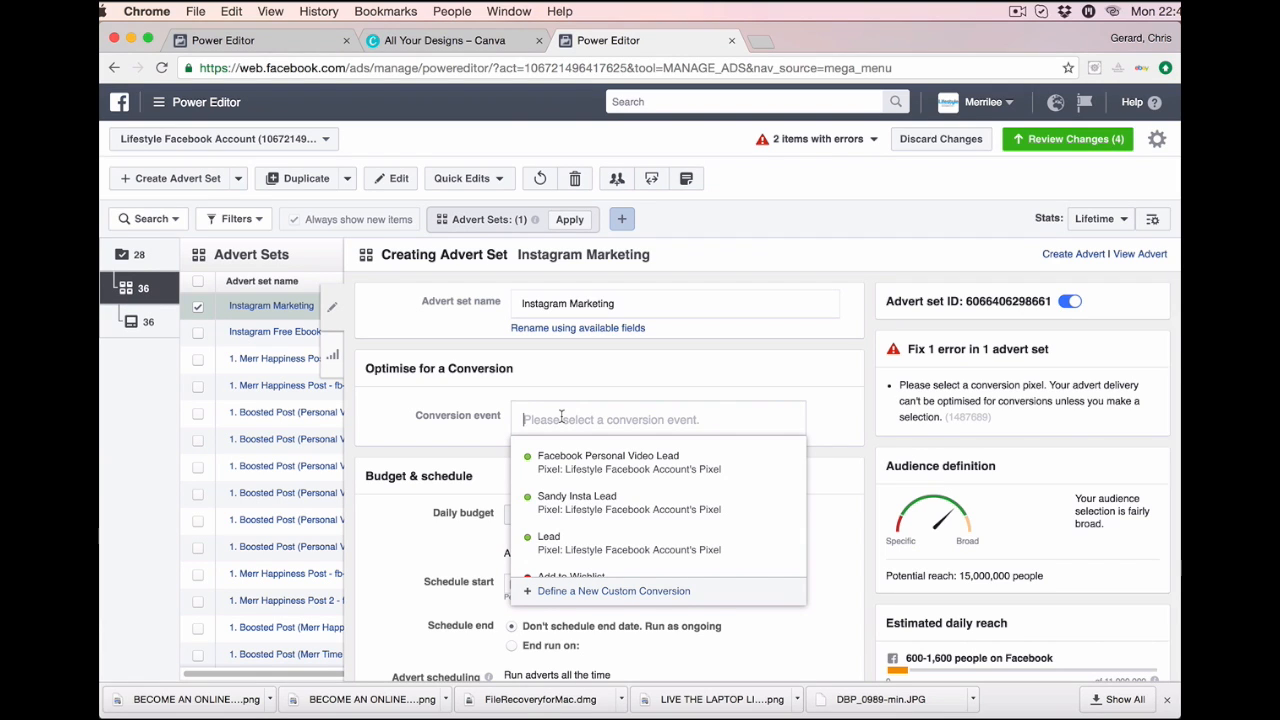
mouse_move(646, 470)
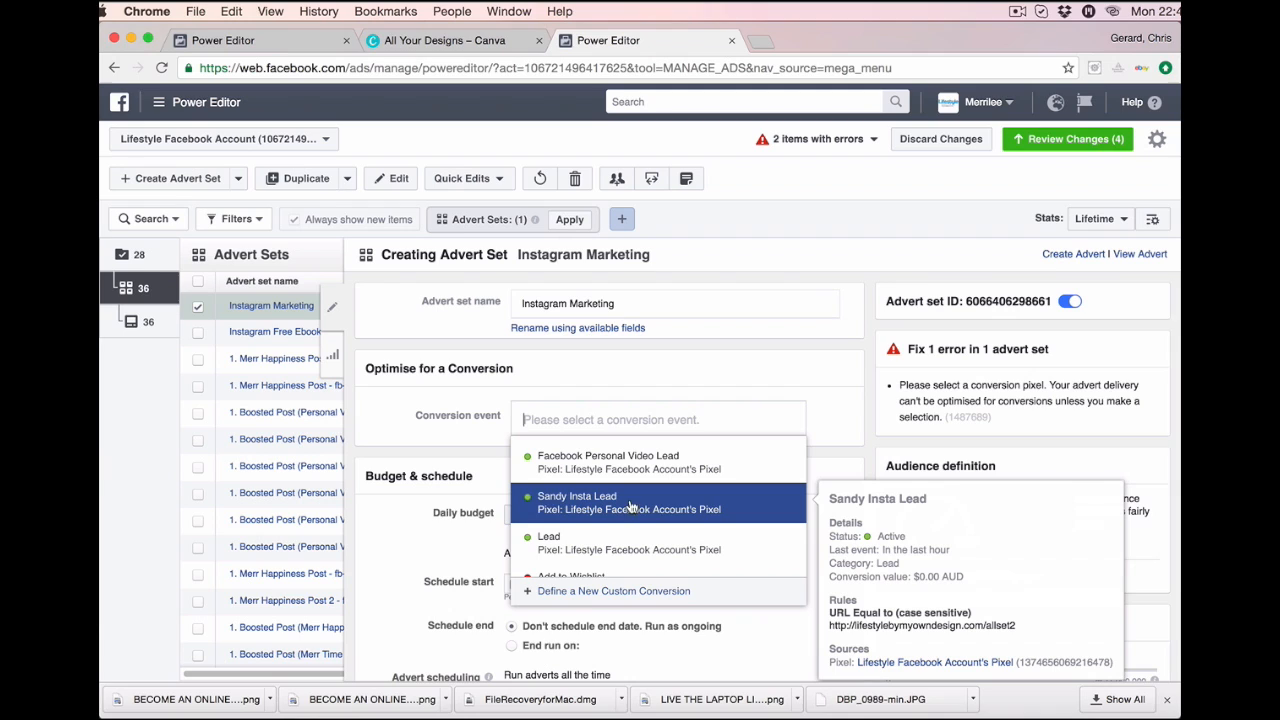
left_click(588, 510)
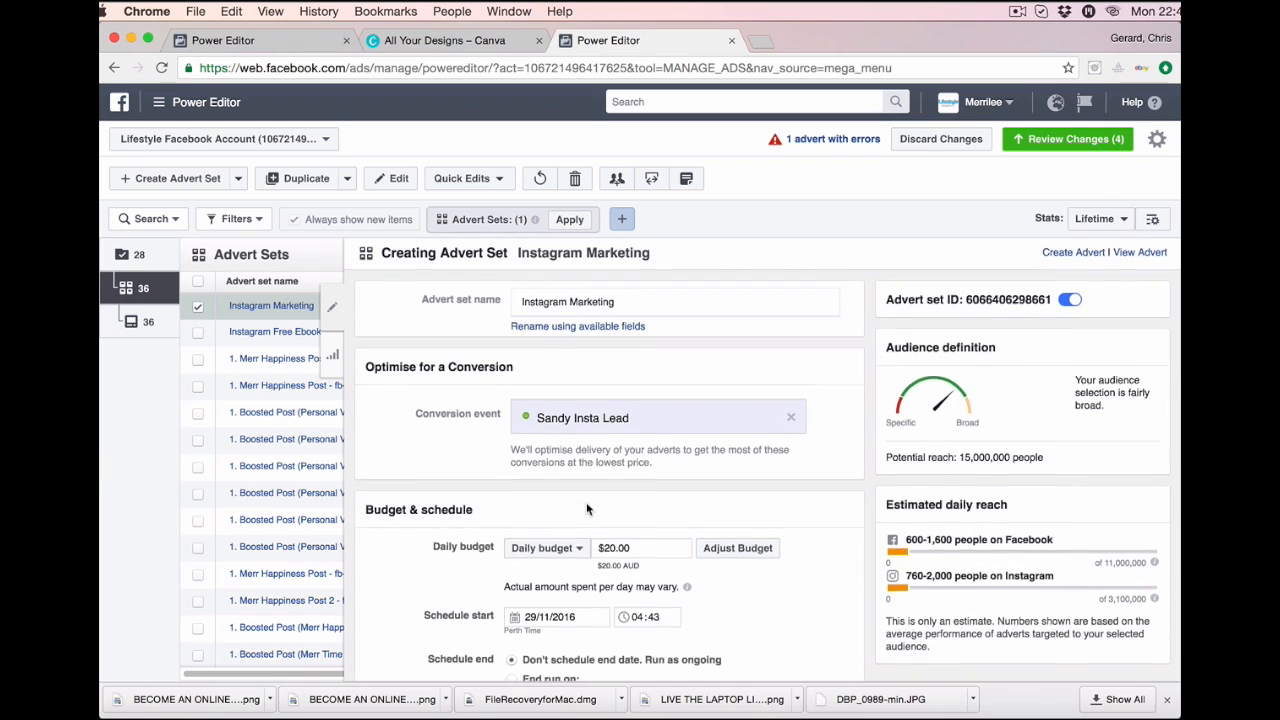
Lower the advert set's daily budget from $20.00 to $5.00.
scroll(586, 509, "down", 3)
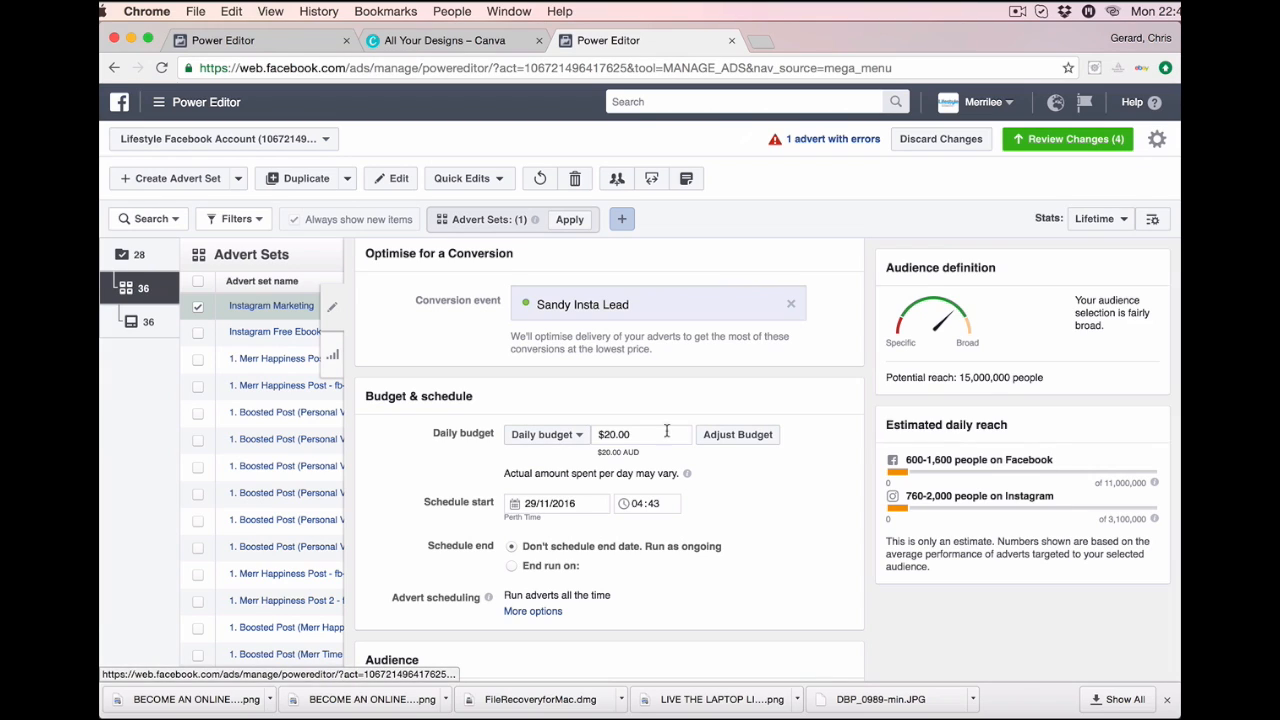
left_click(635, 434)
key("BackSpace")
key("BackSpace")
key("BackSpace")
key("BackSpace")
key("BackSpace")
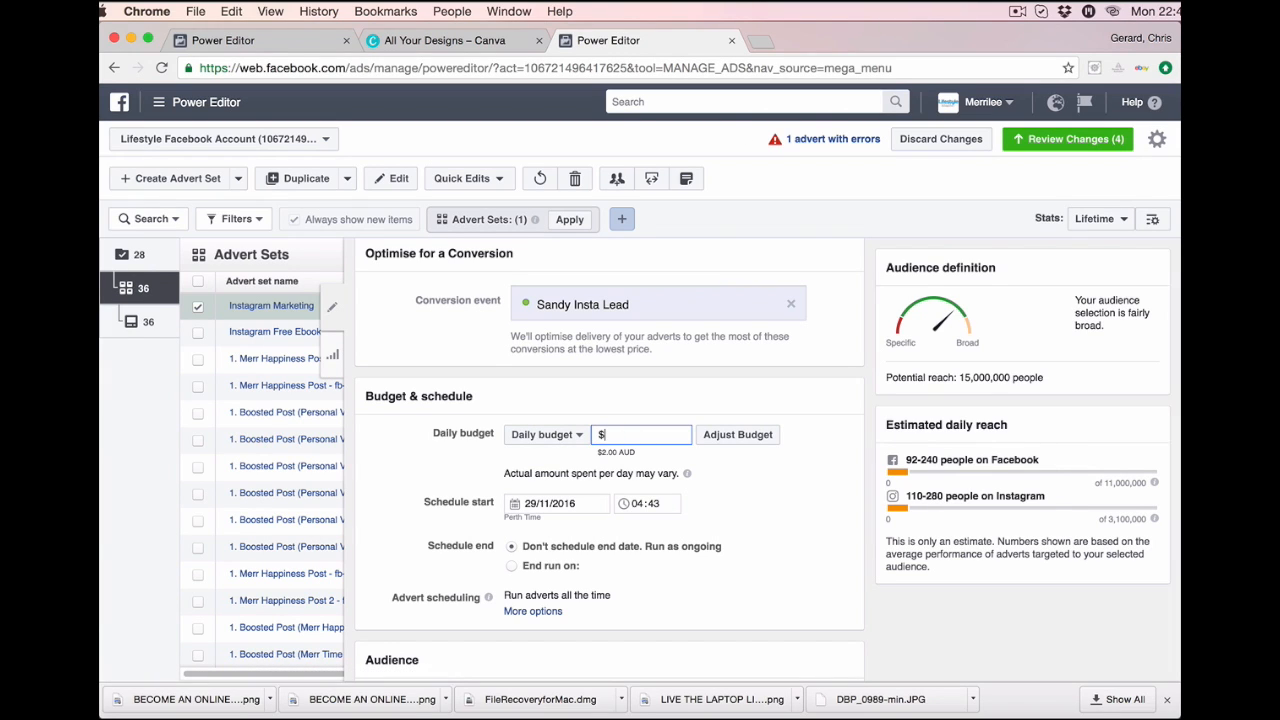
type("5")
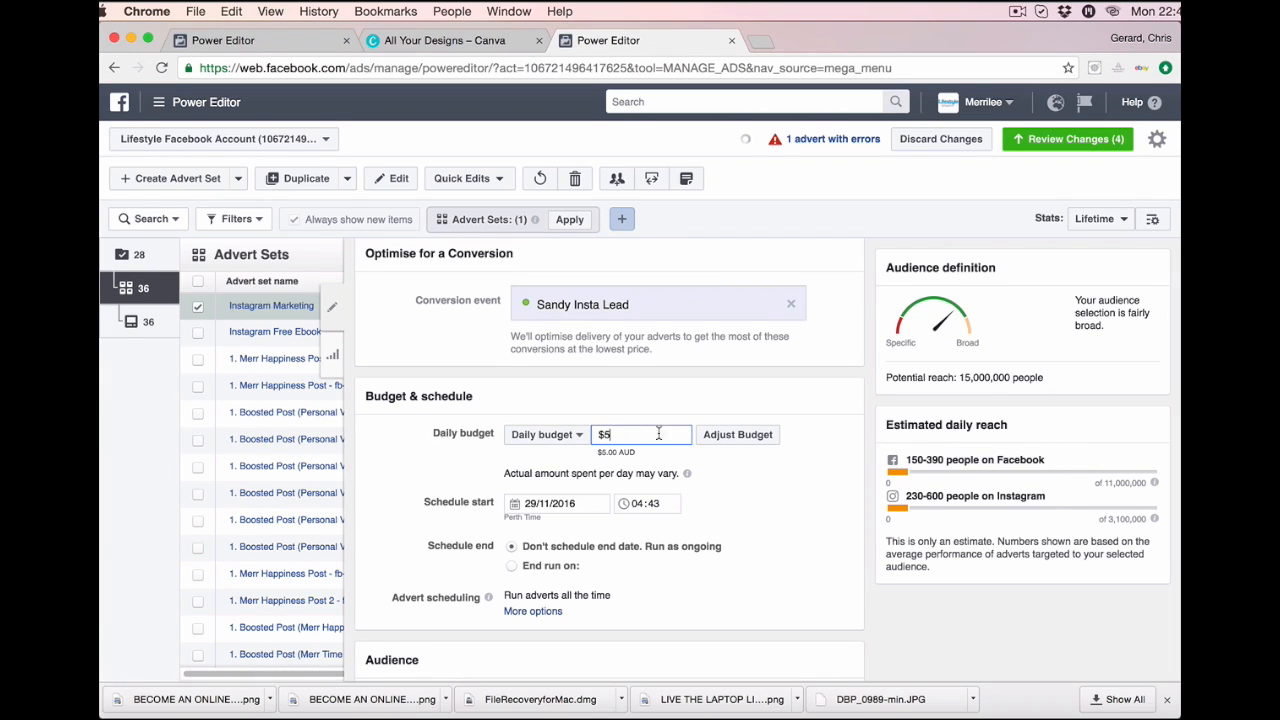
left_click(741, 515)
scroll(750, 510, "down", 3)
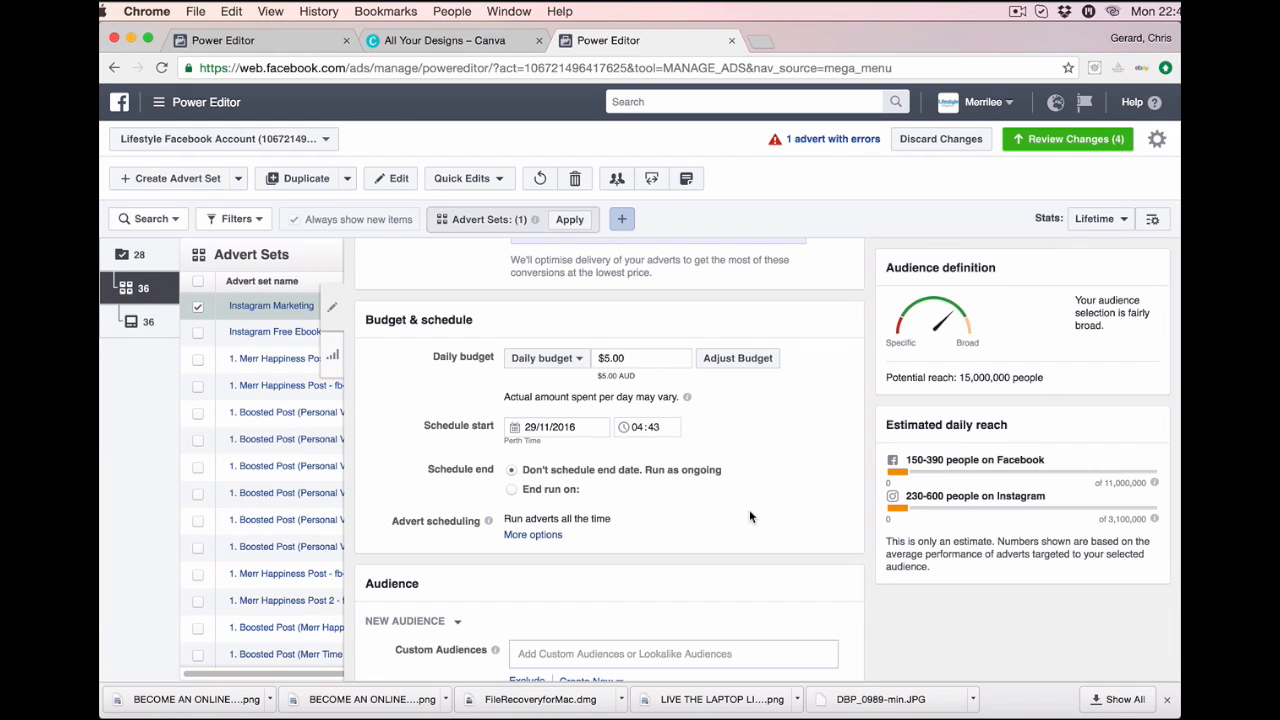
scroll(750, 517, "down", 2)
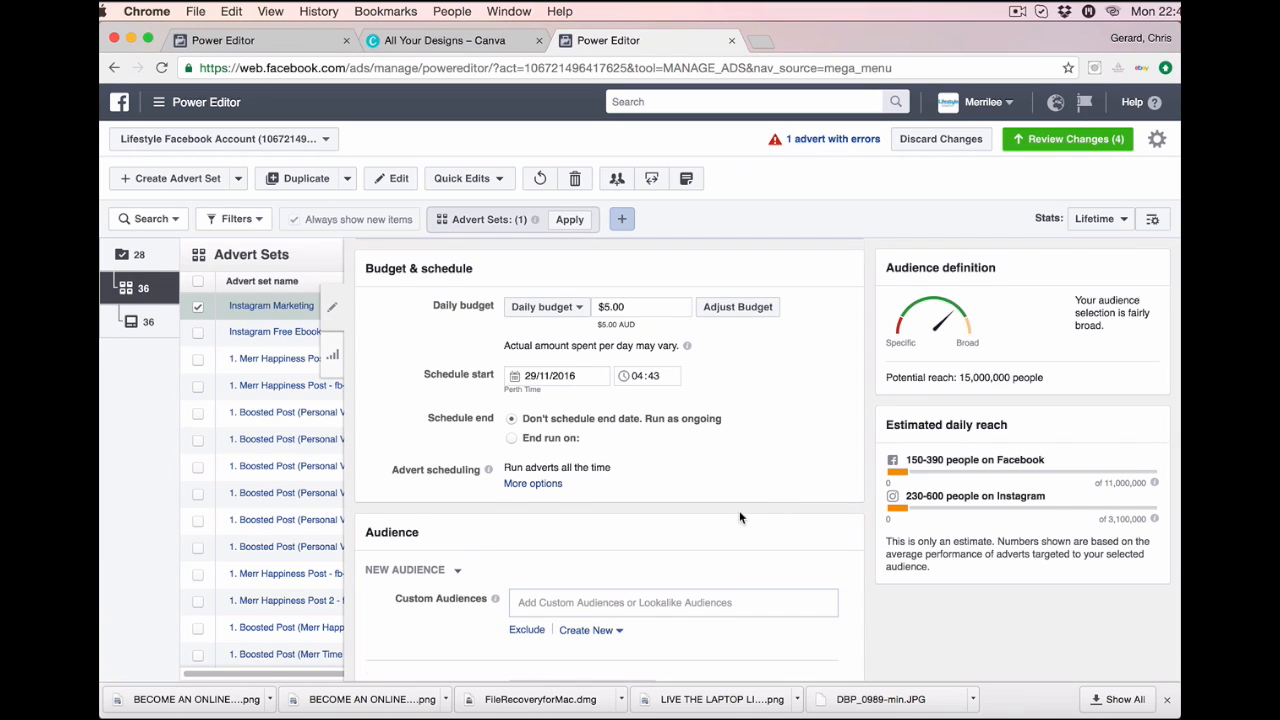
scroll(740, 517, "up", 1)
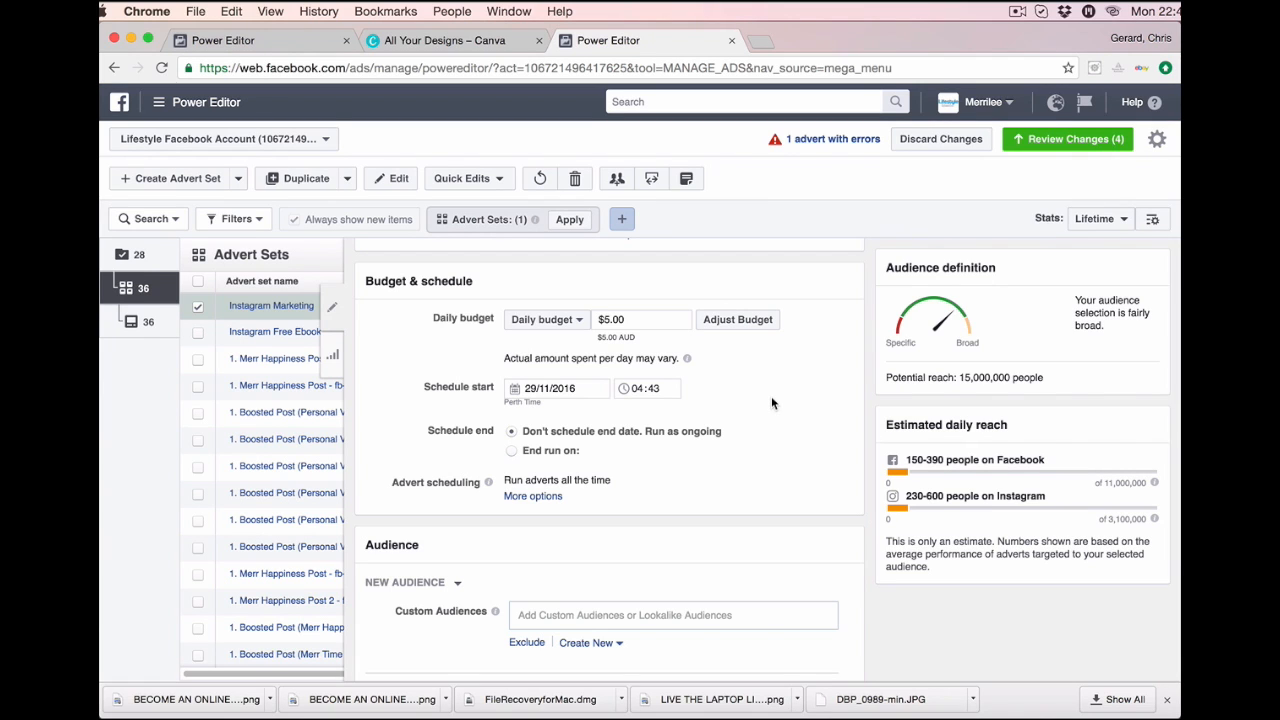
scroll(715, 491, "down", 4)
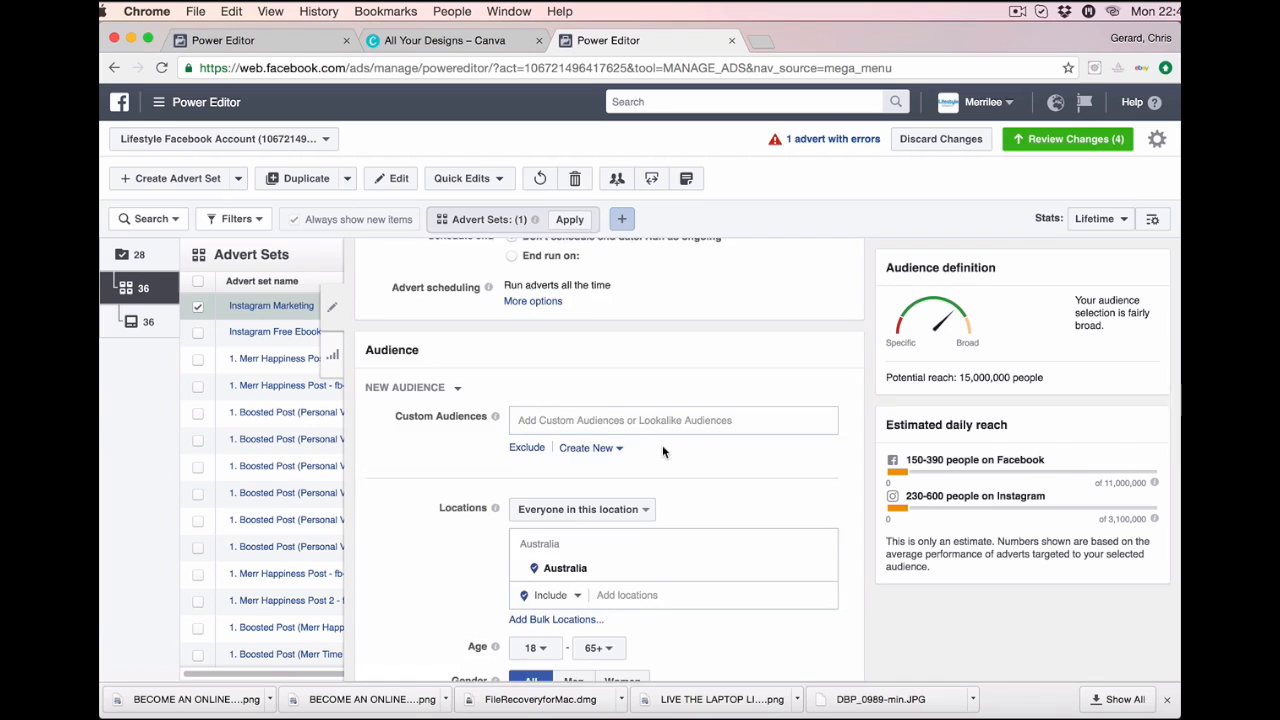
scroll(660, 470, "down", 2)
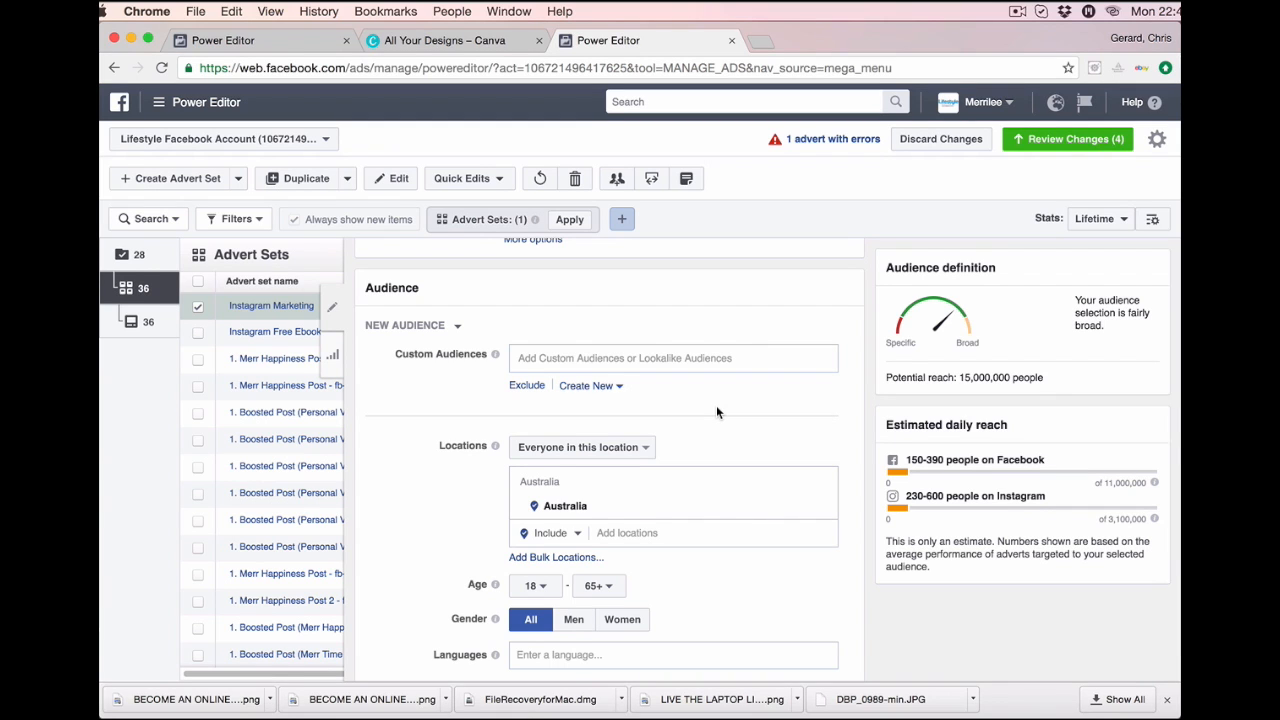
scroll(716, 412, "down", 3)
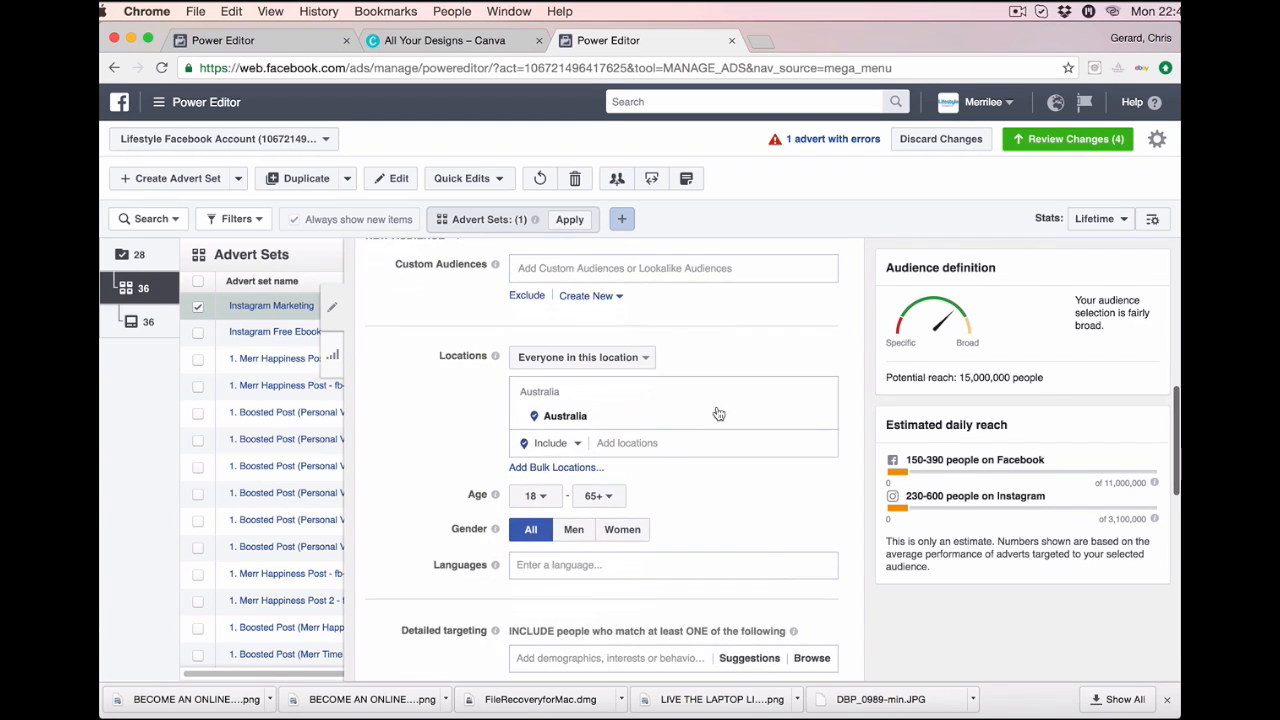
Add New Zealand, Canada and United Kingdom to the target locations alongside Australia.
left_click(648, 446)
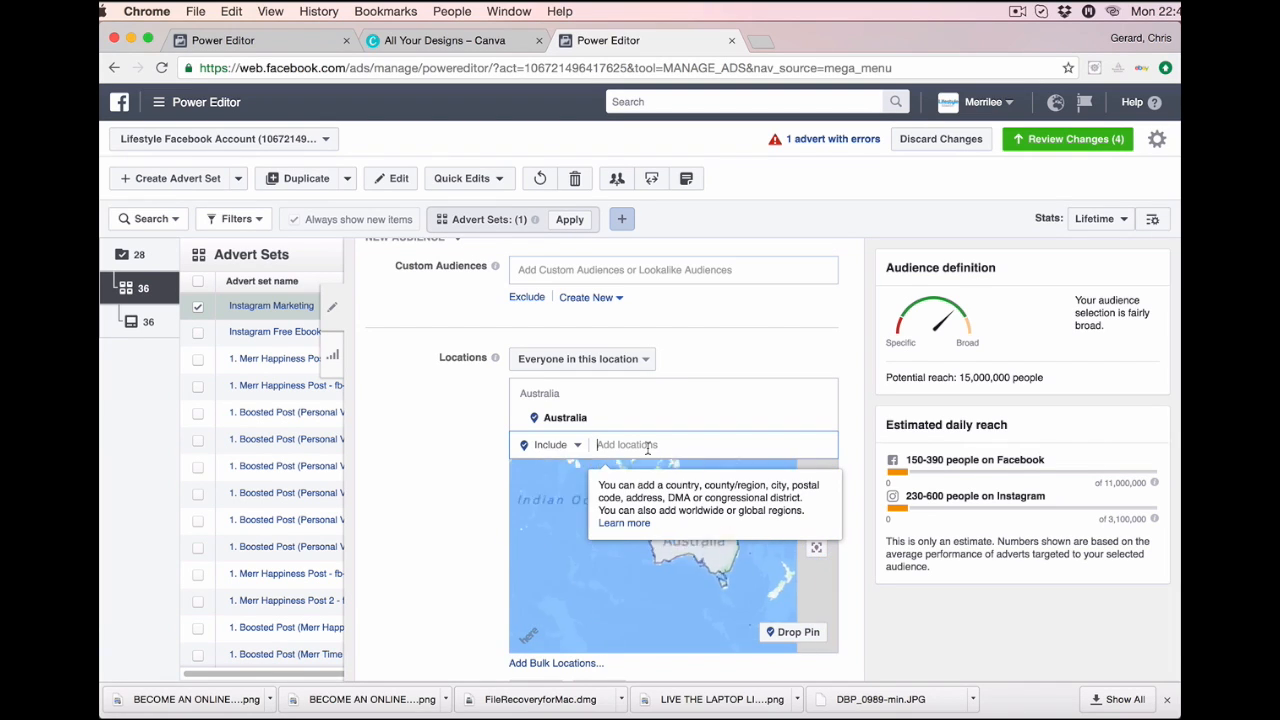
type("new")
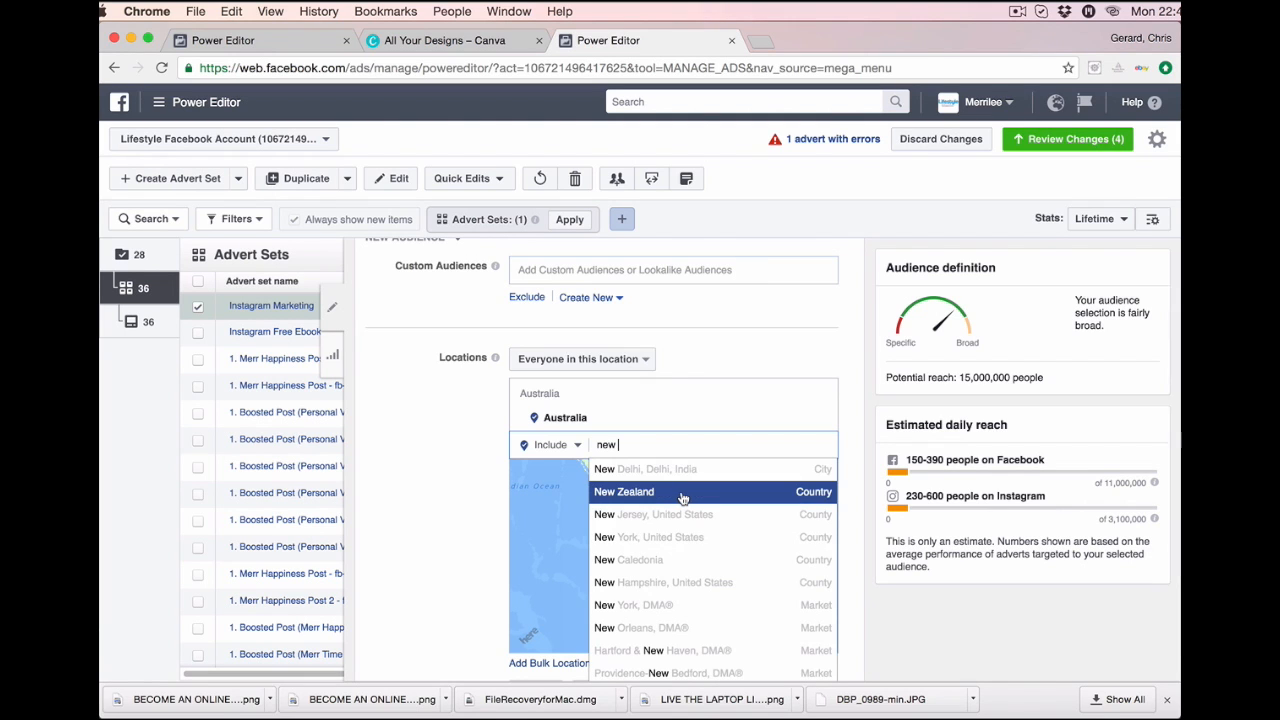
left_click(683, 493)
type("ca")
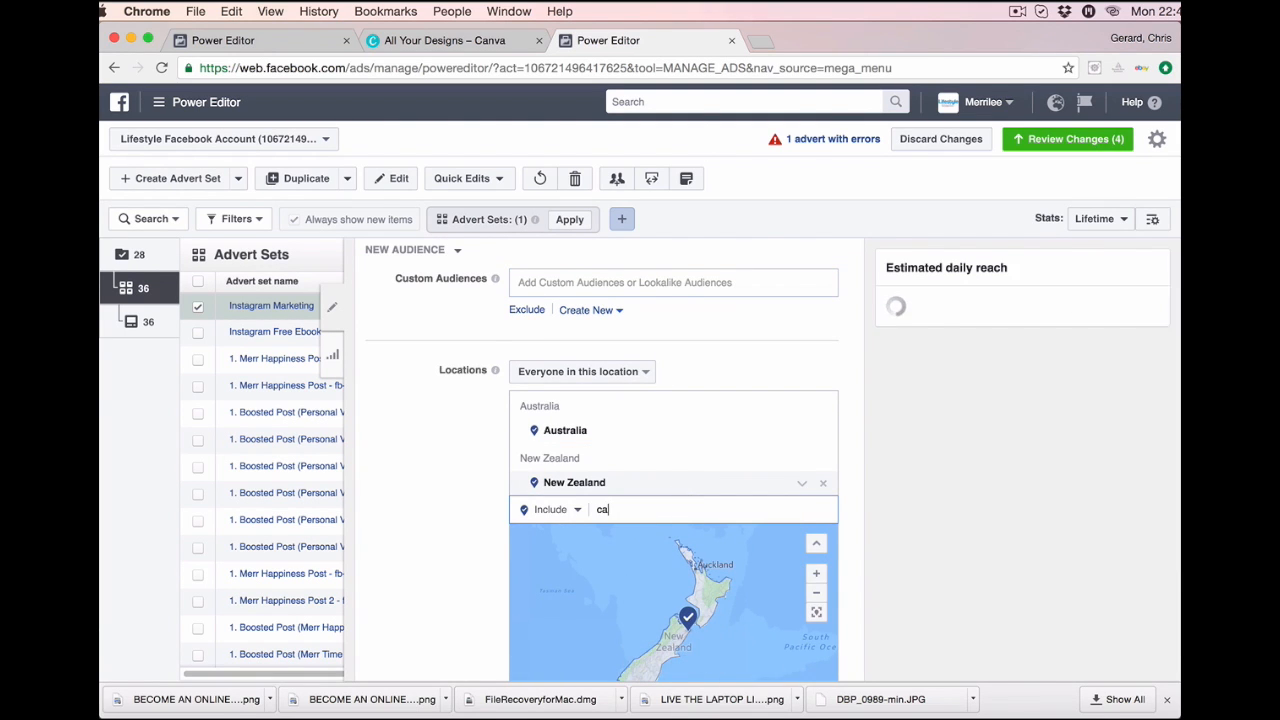
type("nad")
left_click(680, 522)
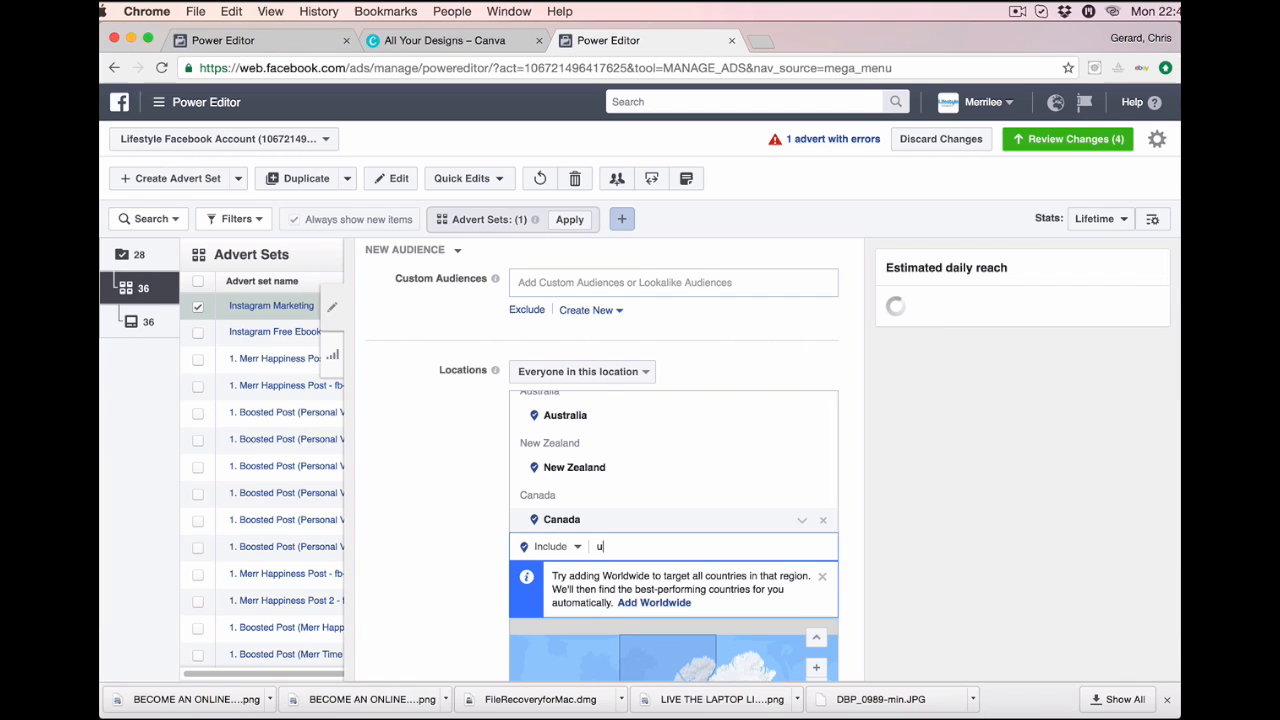
type("united")
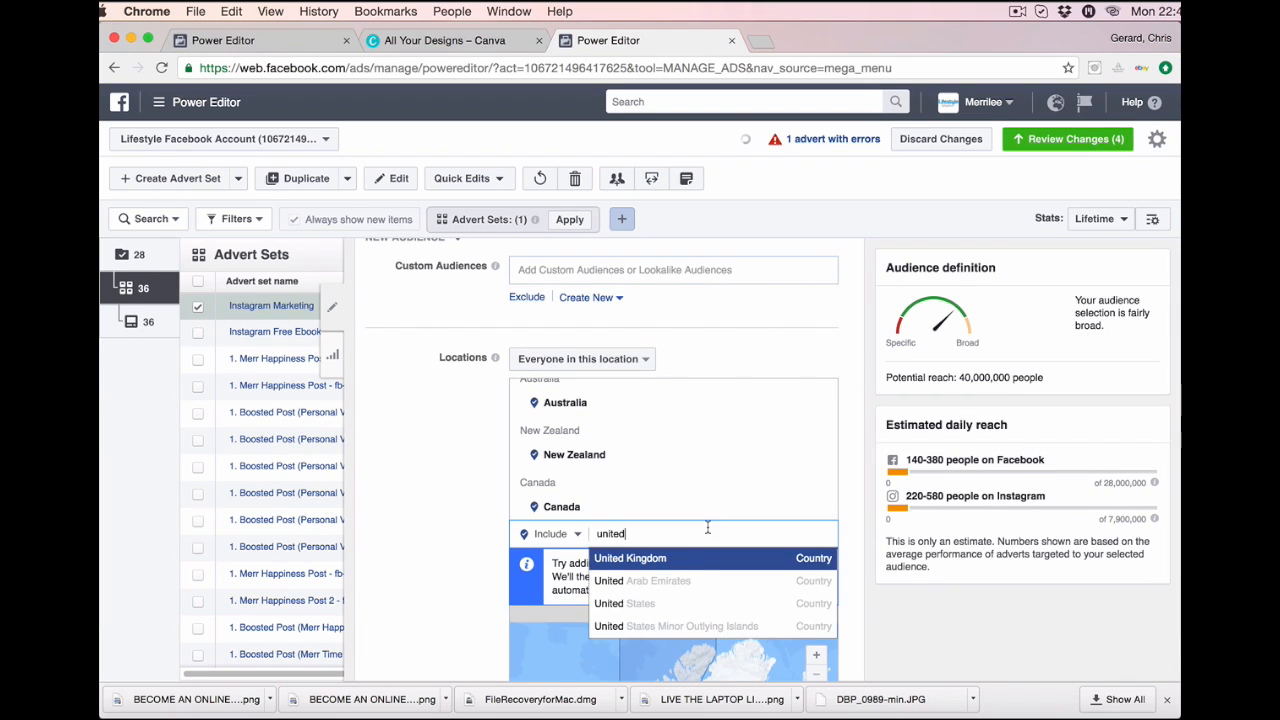
left_click(688, 561)
Add United States and Singapore as target locations, raising potential reach to 290,000,000.
type("un")
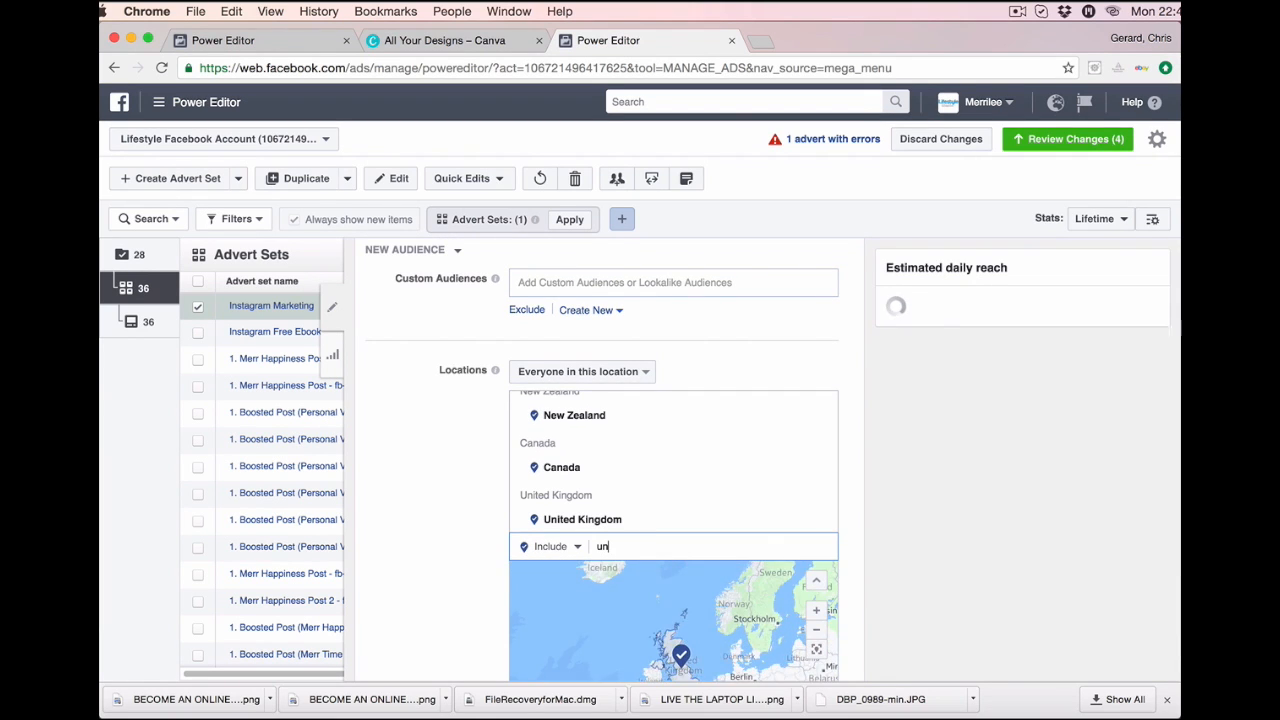
type("ited")
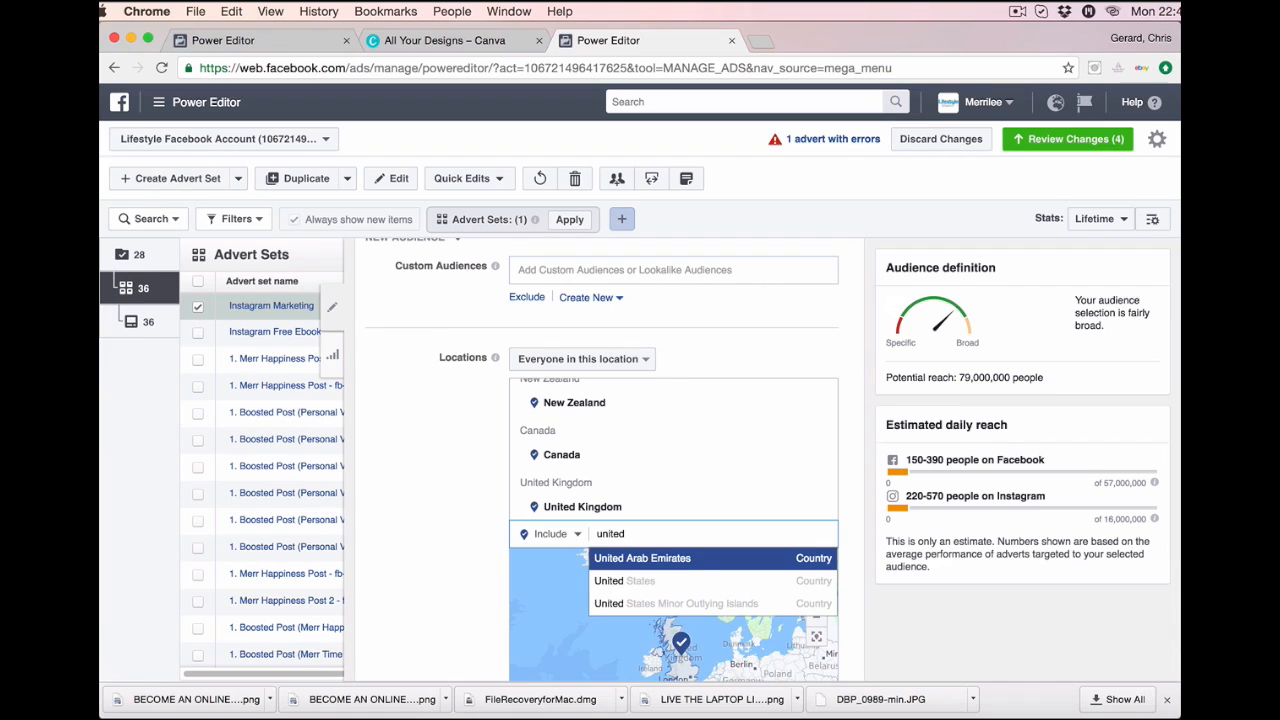
left_click(693, 580)
type("si")
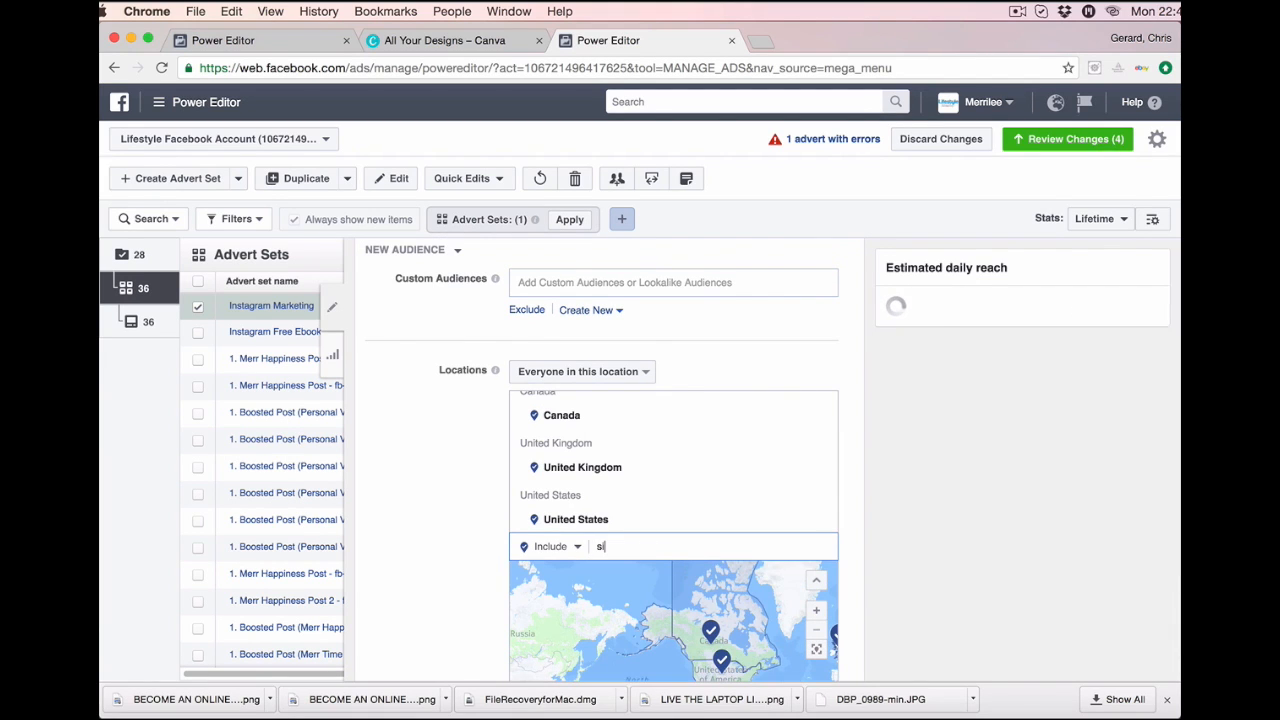
type("ng")
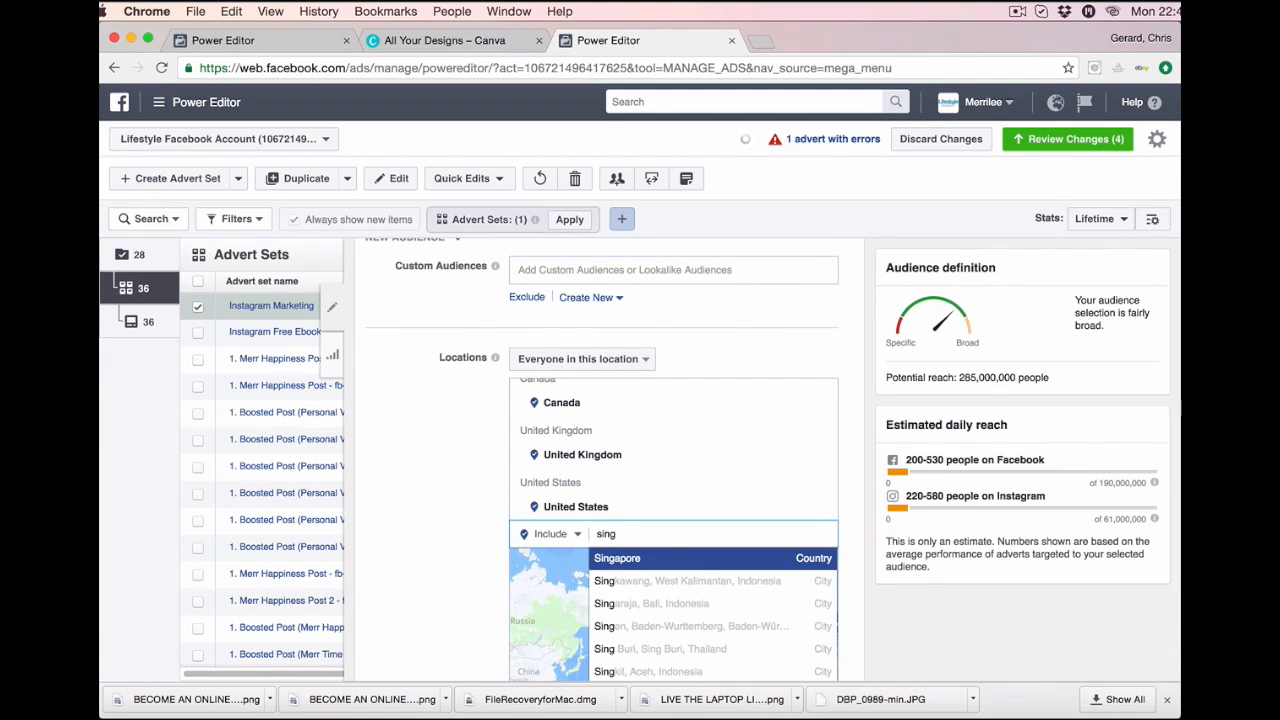
left_click(693, 560)
scroll(691, 477, "up", 5)
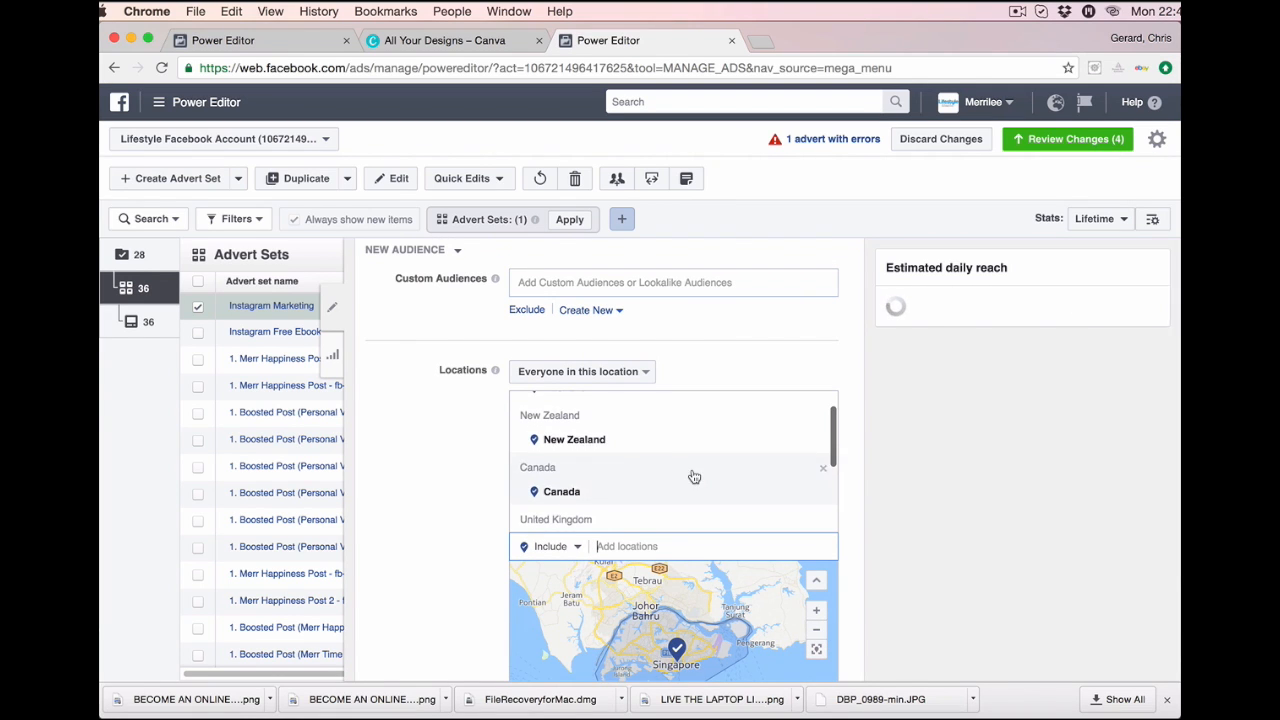
scroll(677, 543, "down", 2)
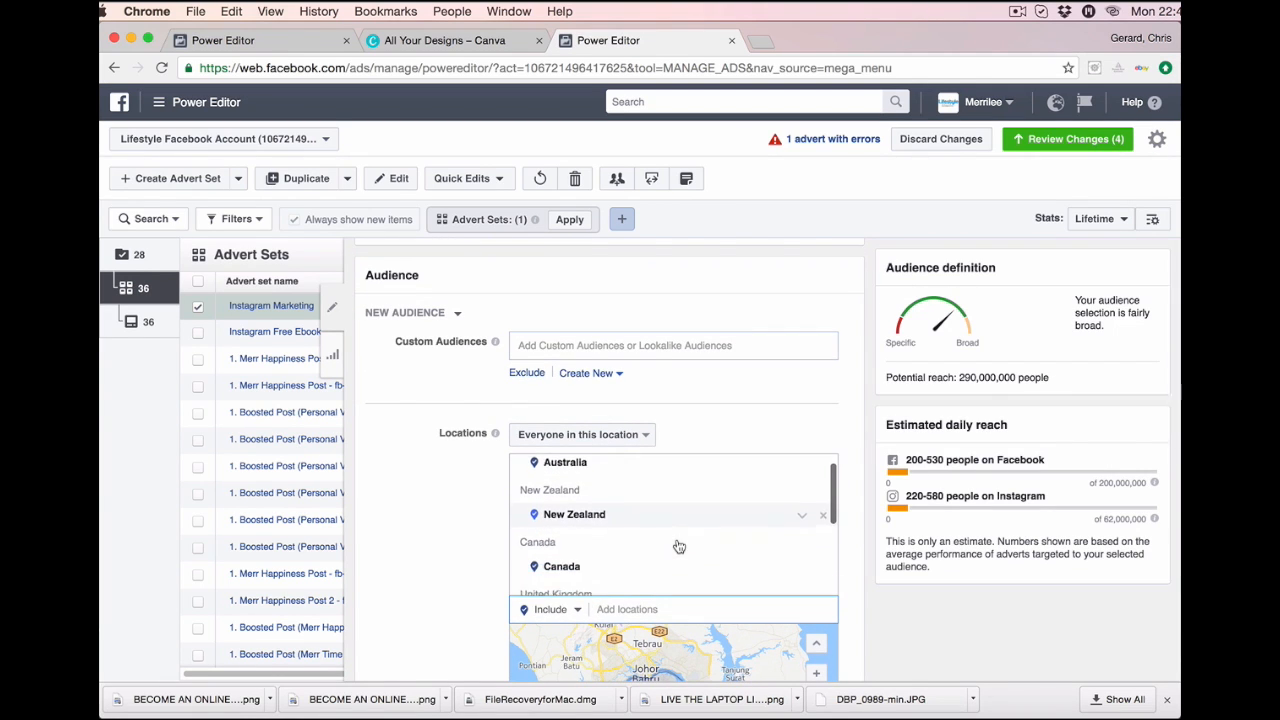
scroll(629, 535, "down", 4)
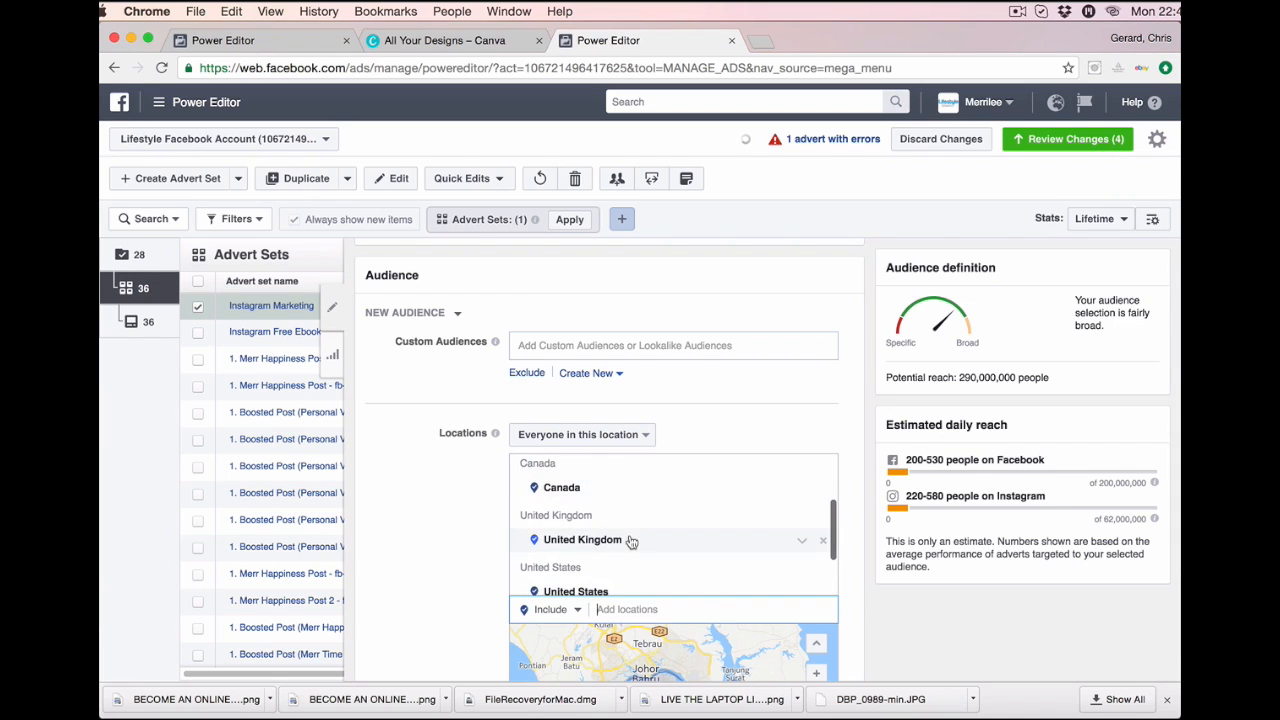
scroll(632, 510, "down", 3)
scroll(636, 525, "down", 2)
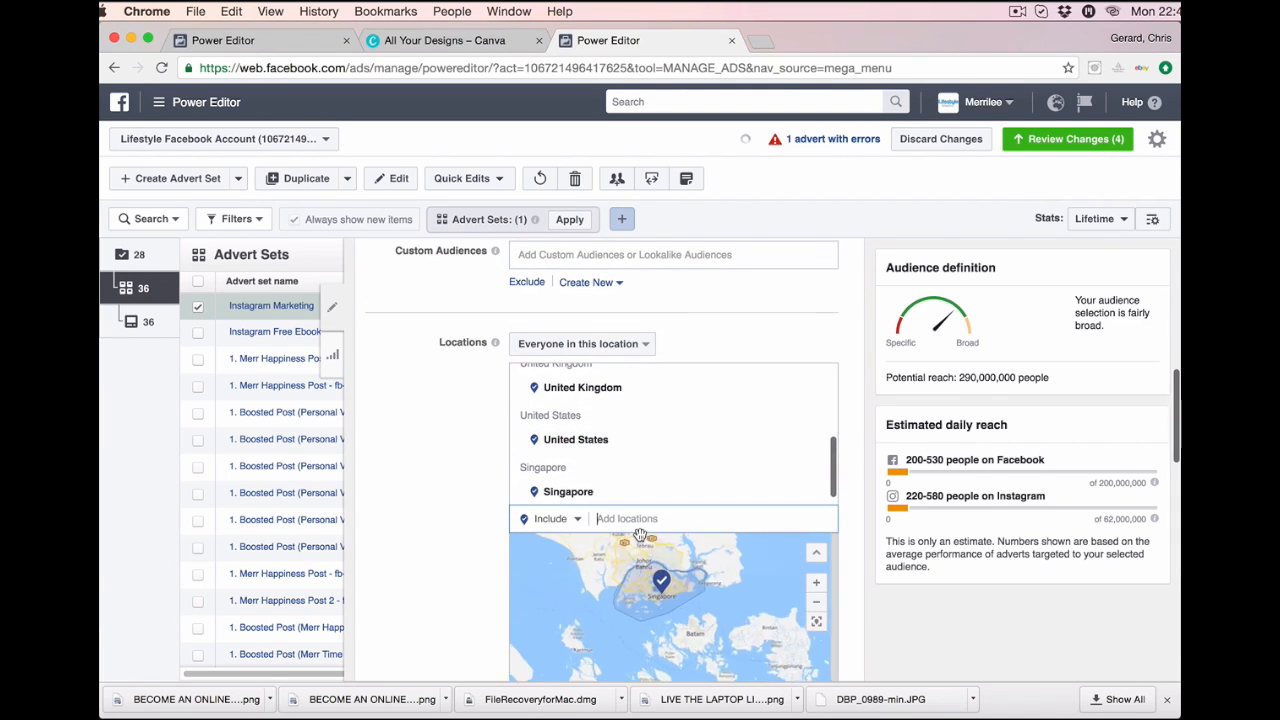
scroll(686, 428, "down", 2)
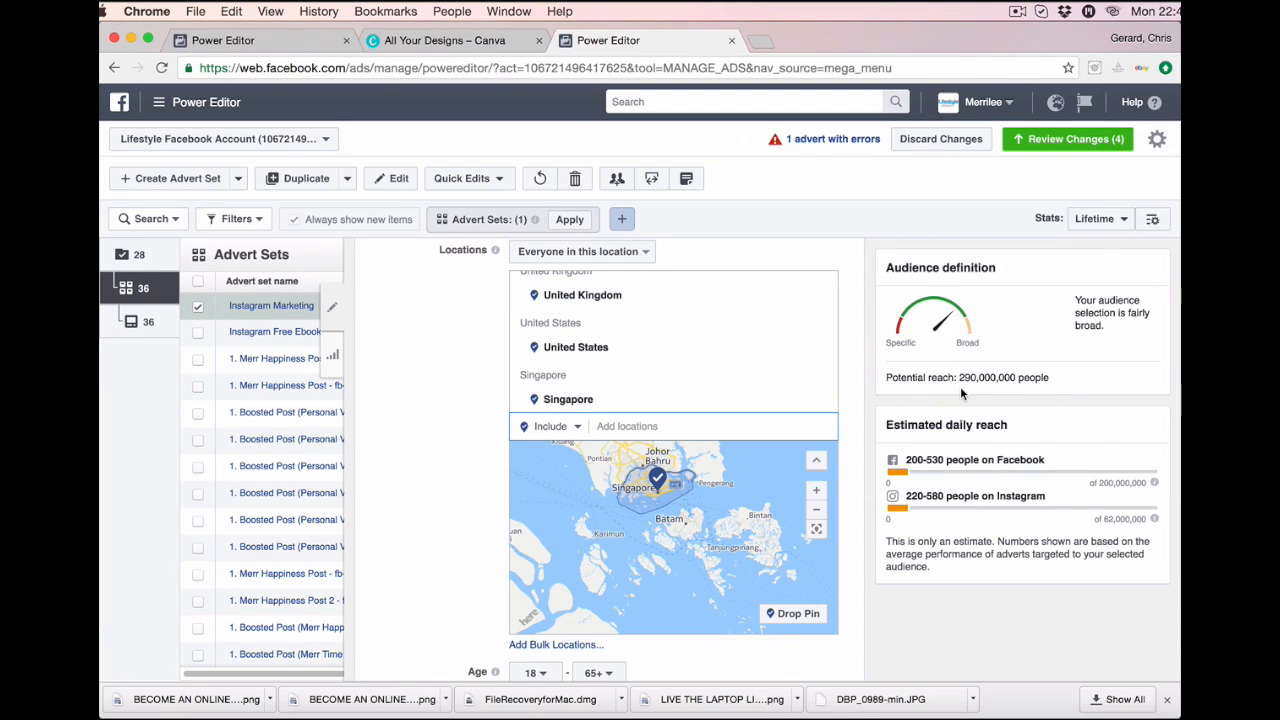
scroll(712, 540, "down", 3)
scroll(732, 653, "down", 4)
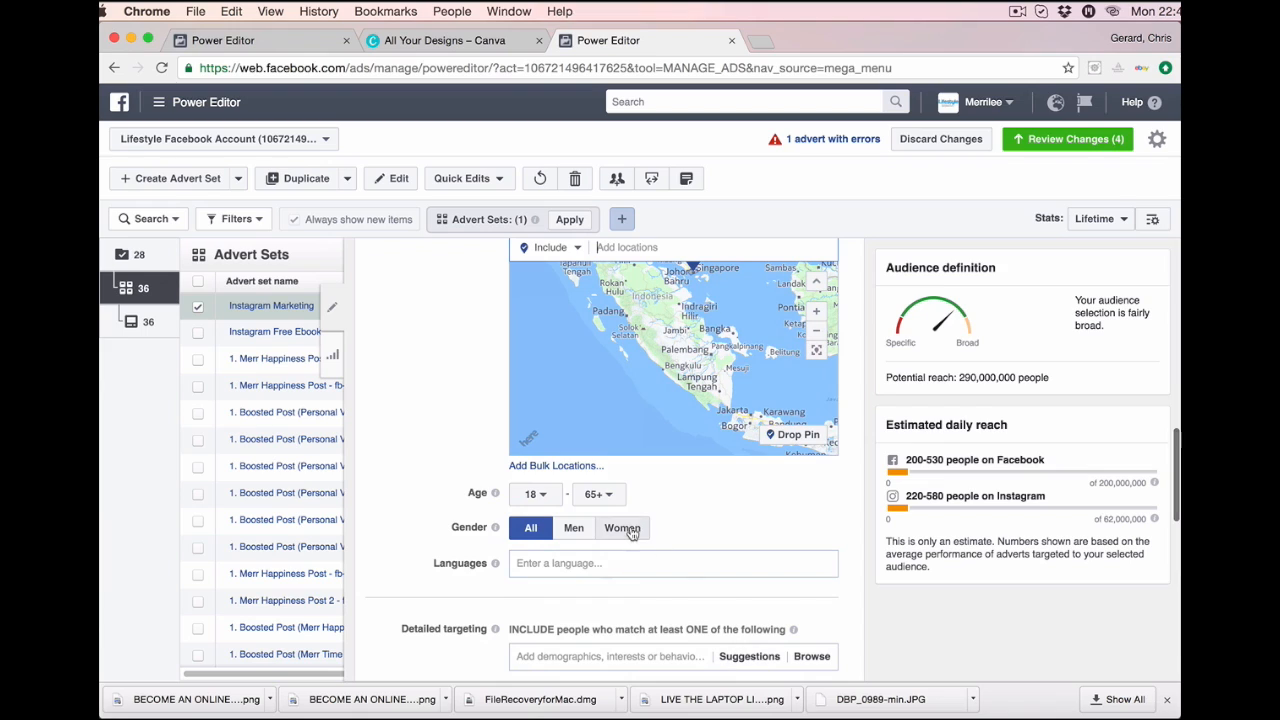
Choose 23 as minimum age and 55 as maximum age, cutting reach to 197,000,000.
left_click(538, 494)
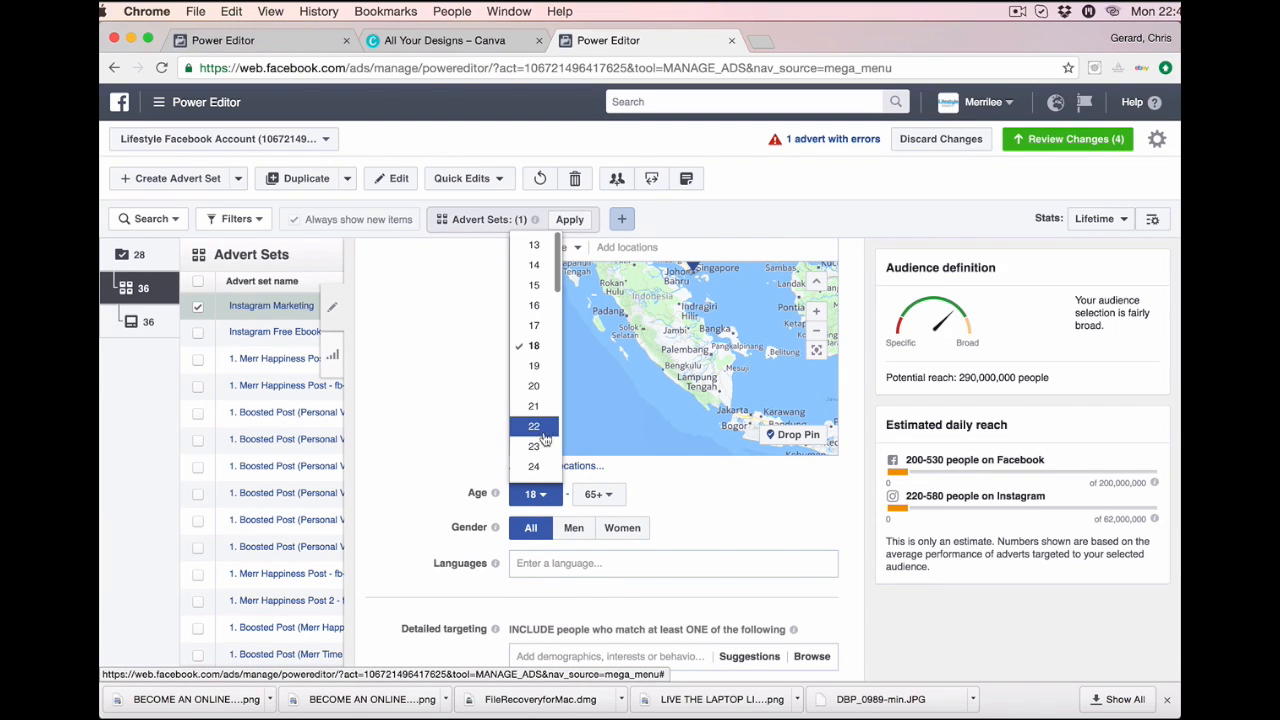
left_click(540, 445)
left_click(608, 507)
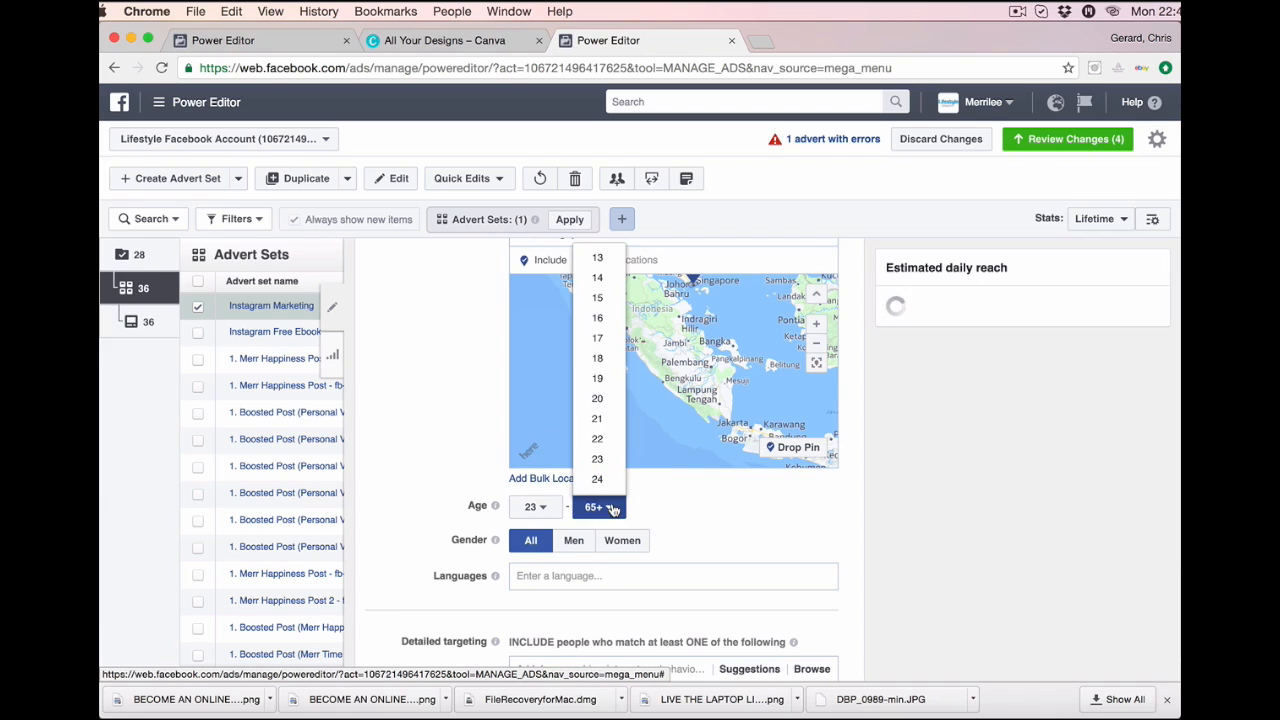
scroll(597, 345, "down", 3)
scroll(597, 345, "down", 6)
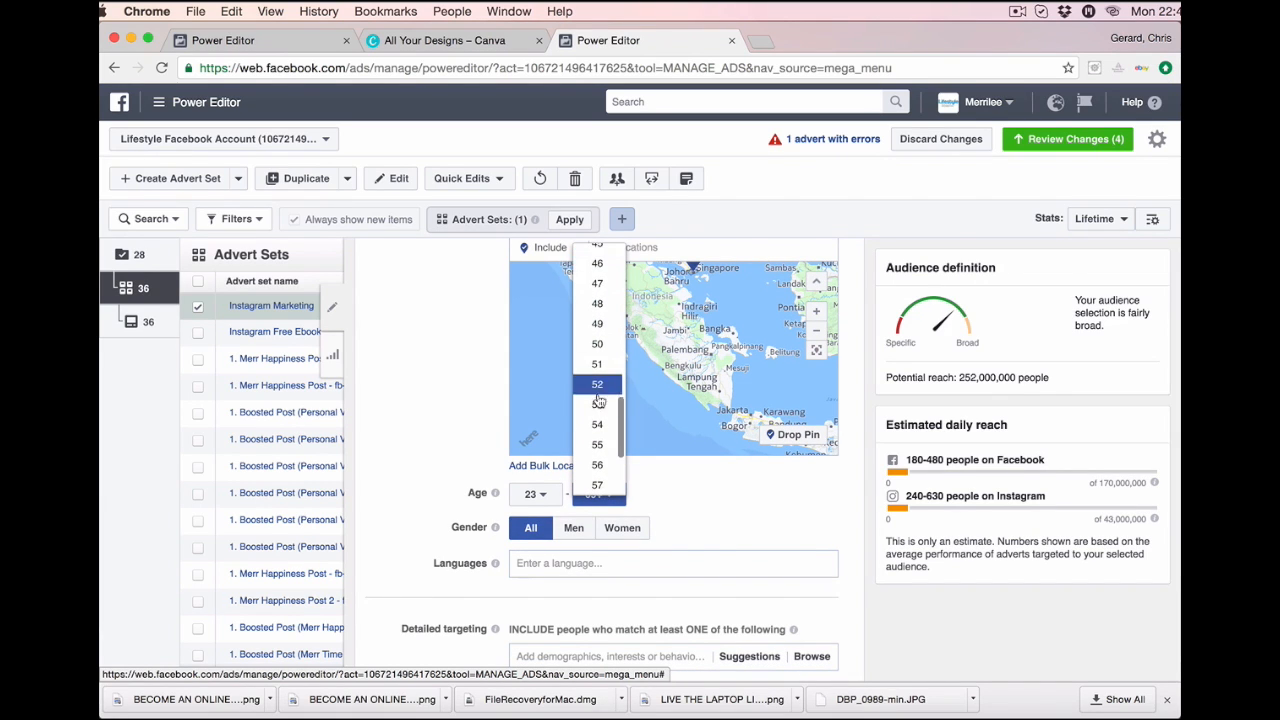
left_click(599, 444)
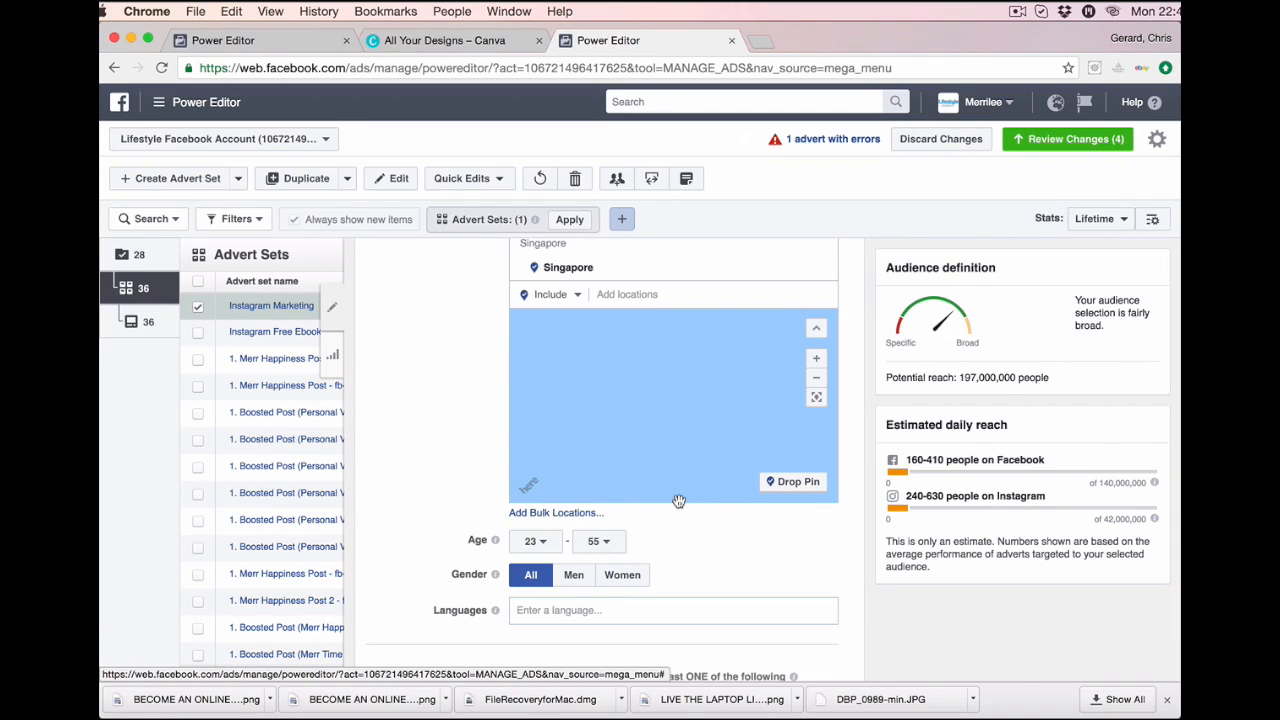
Add English (All) as the target language, reducing potential reach to 186,000,000.
scroll(692, 543, "down", 2)
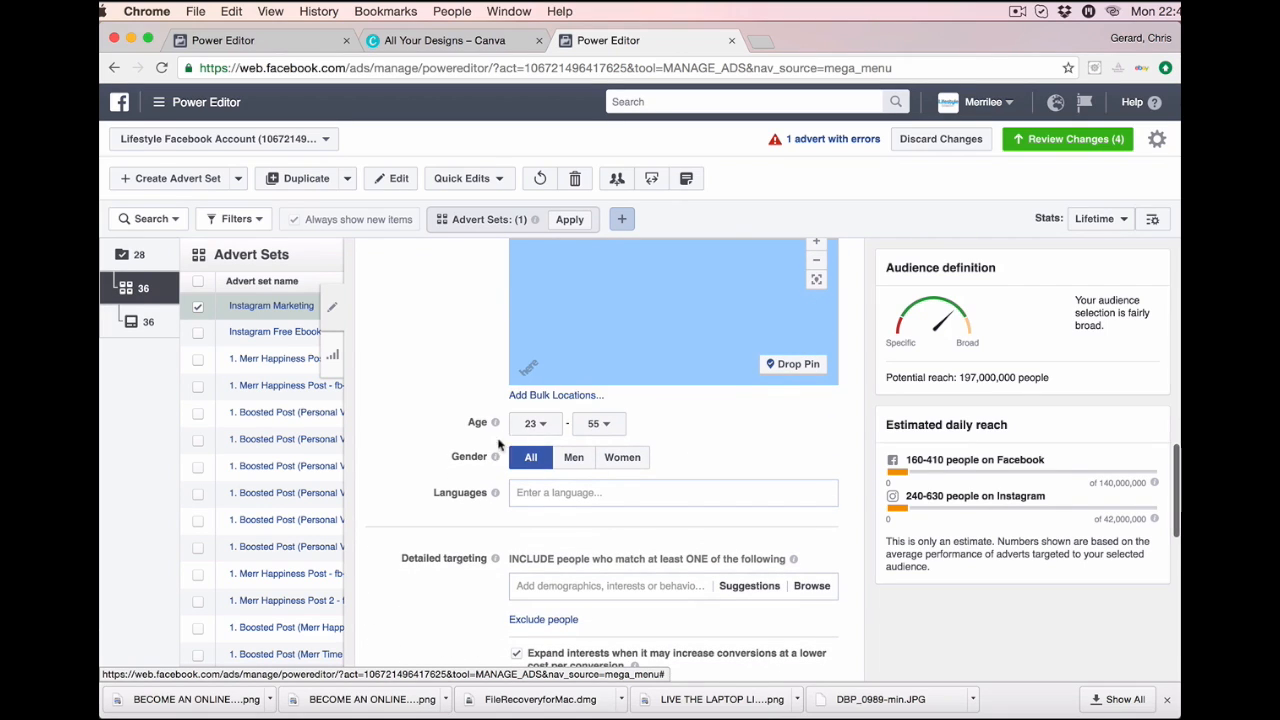
left_click(665, 492)
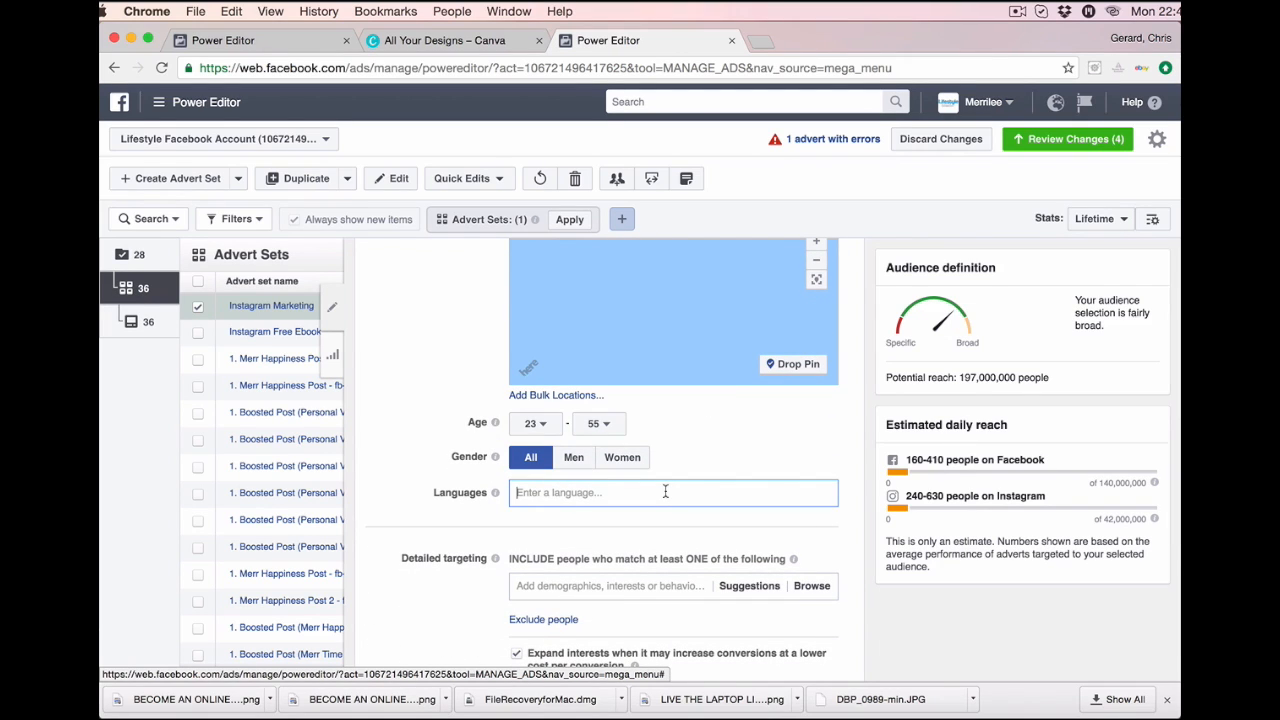
type("eng")
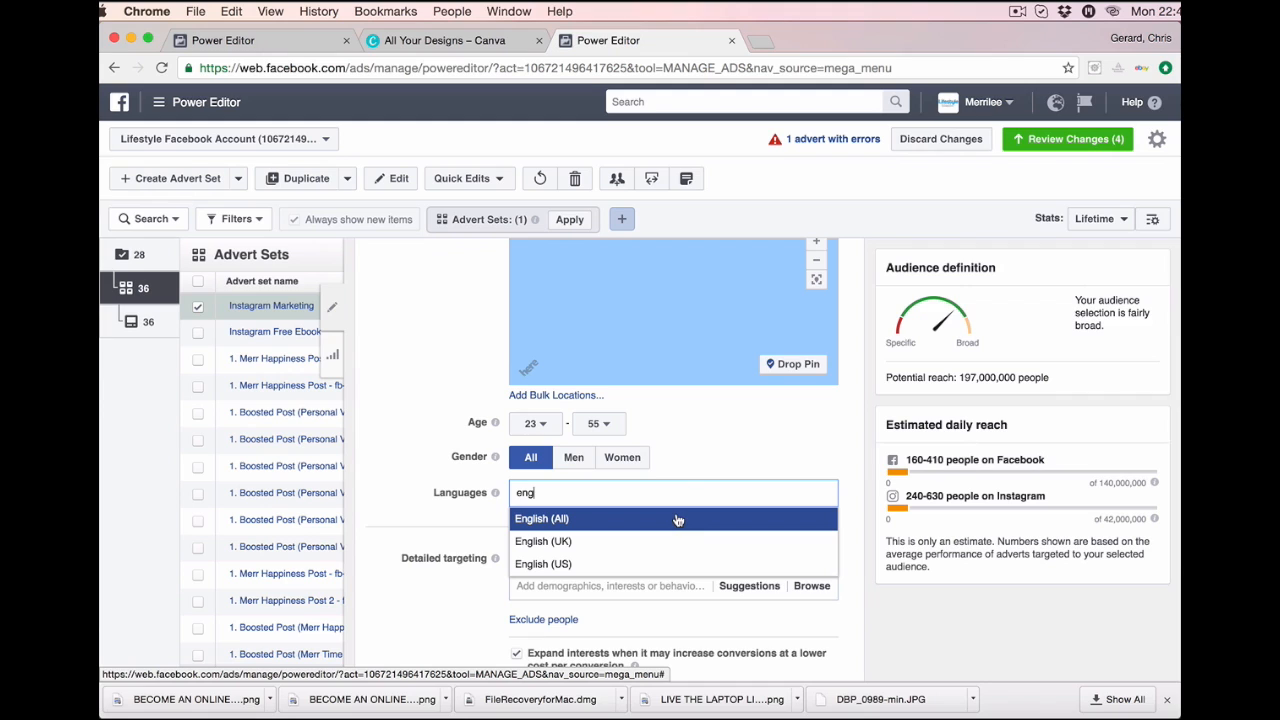
left_click(677, 519)
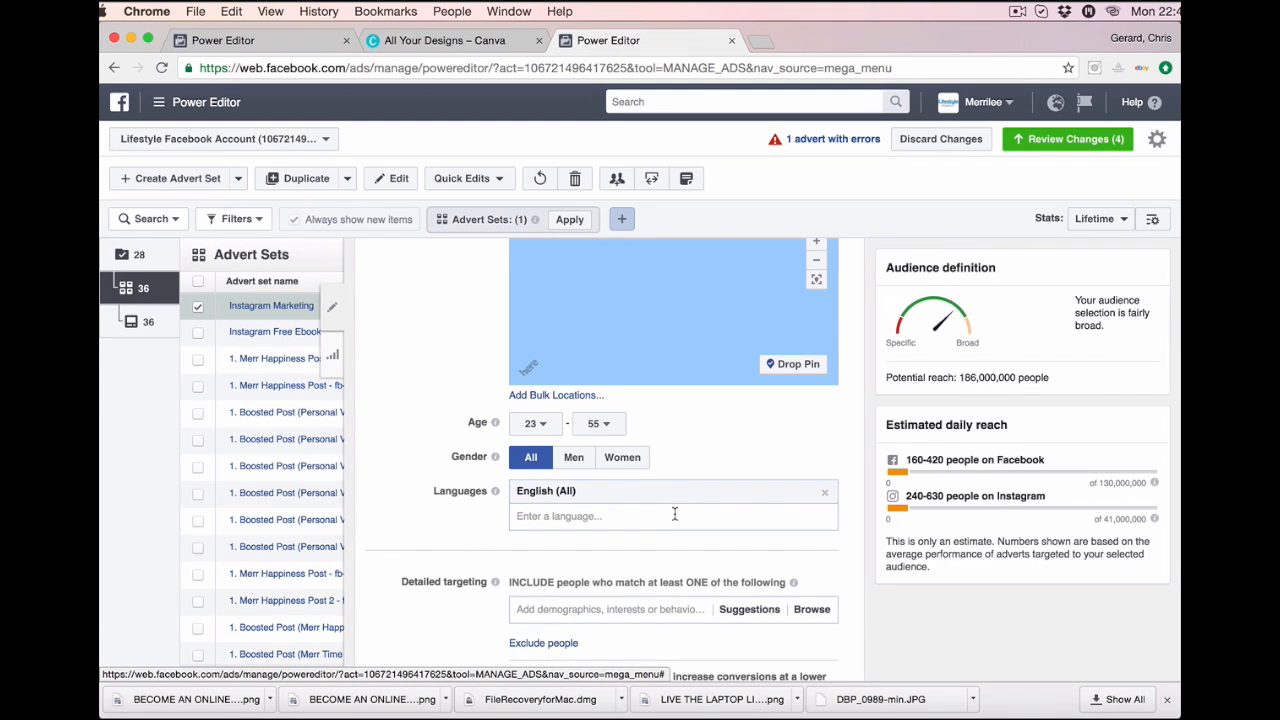
scroll(675, 514, "down", 3)
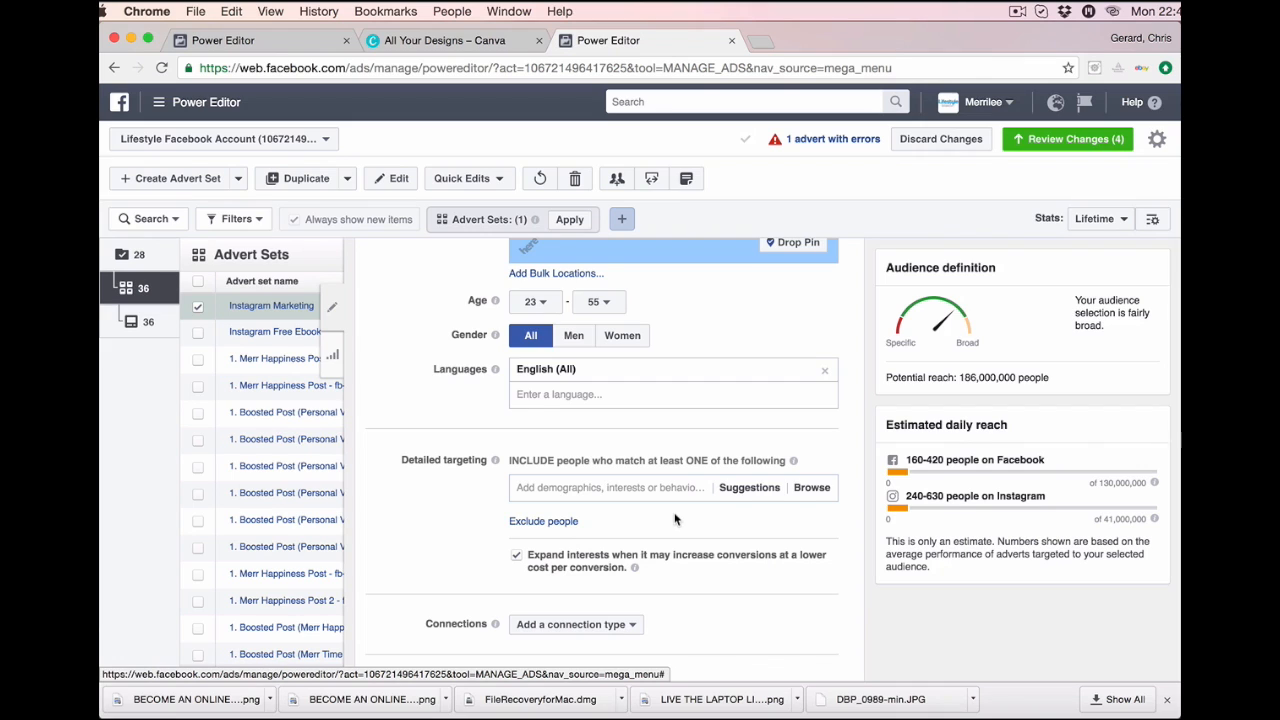
scroll(675, 519, "down", 2)
scroll(675, 519, "down", 1)
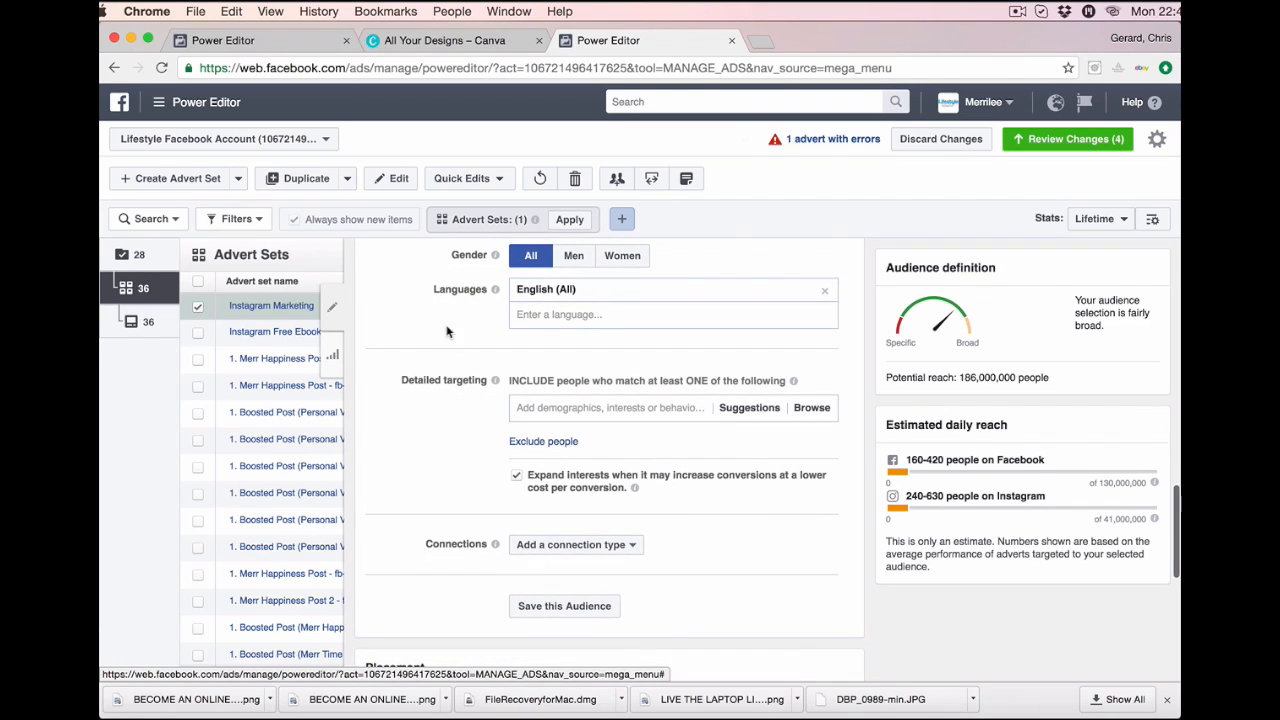
Add Small Business Owners and Entrepreneurship to the detailed targeting.
left_click(613, 408)
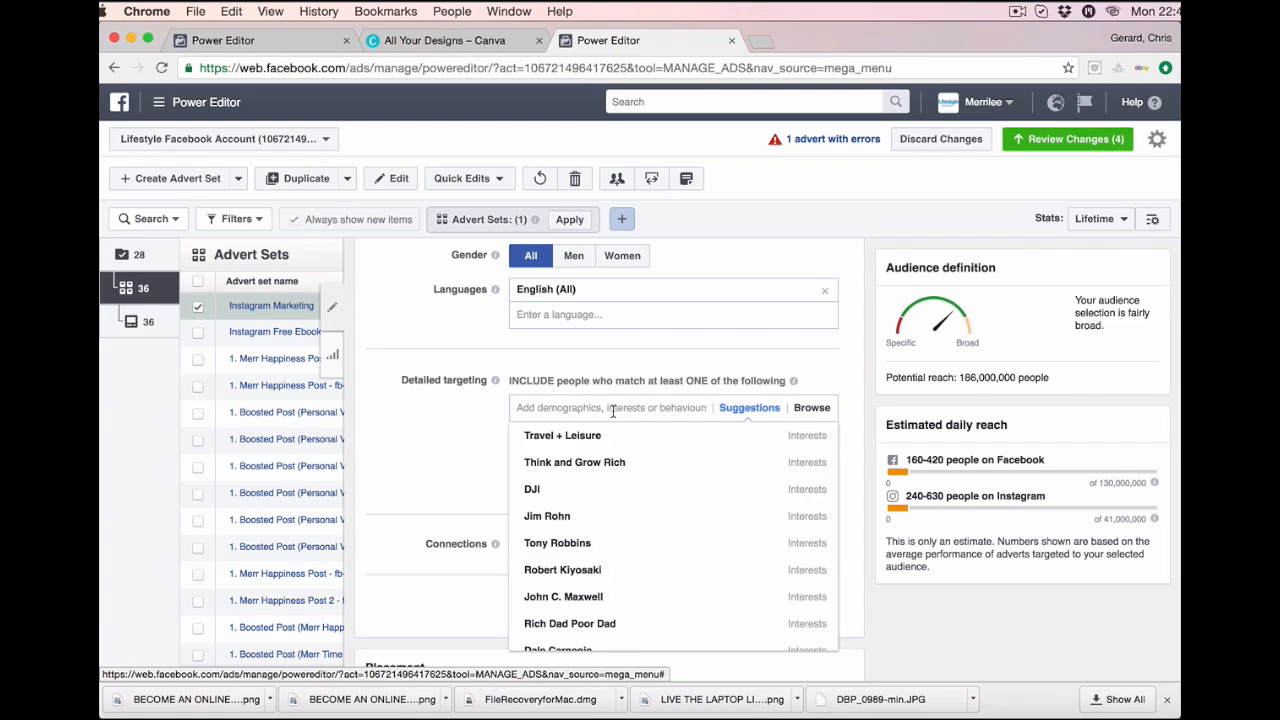
type("small business")
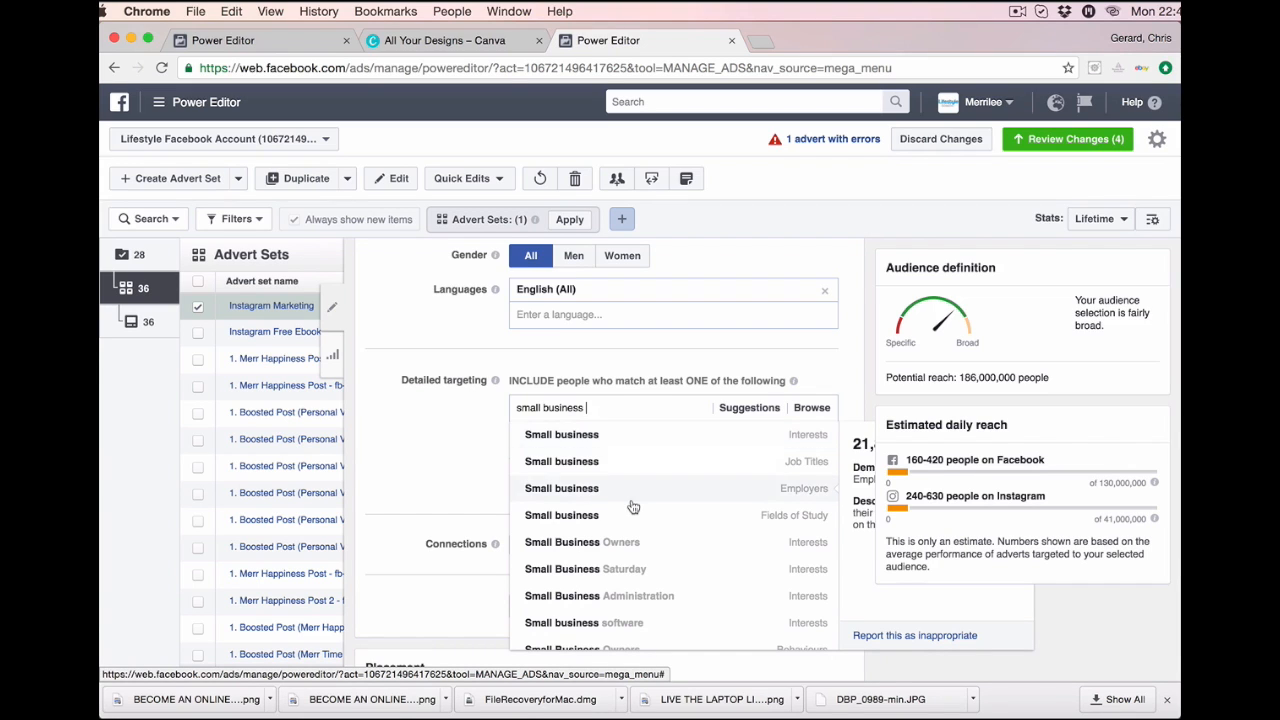
scroll(632, 506, "down", 2)
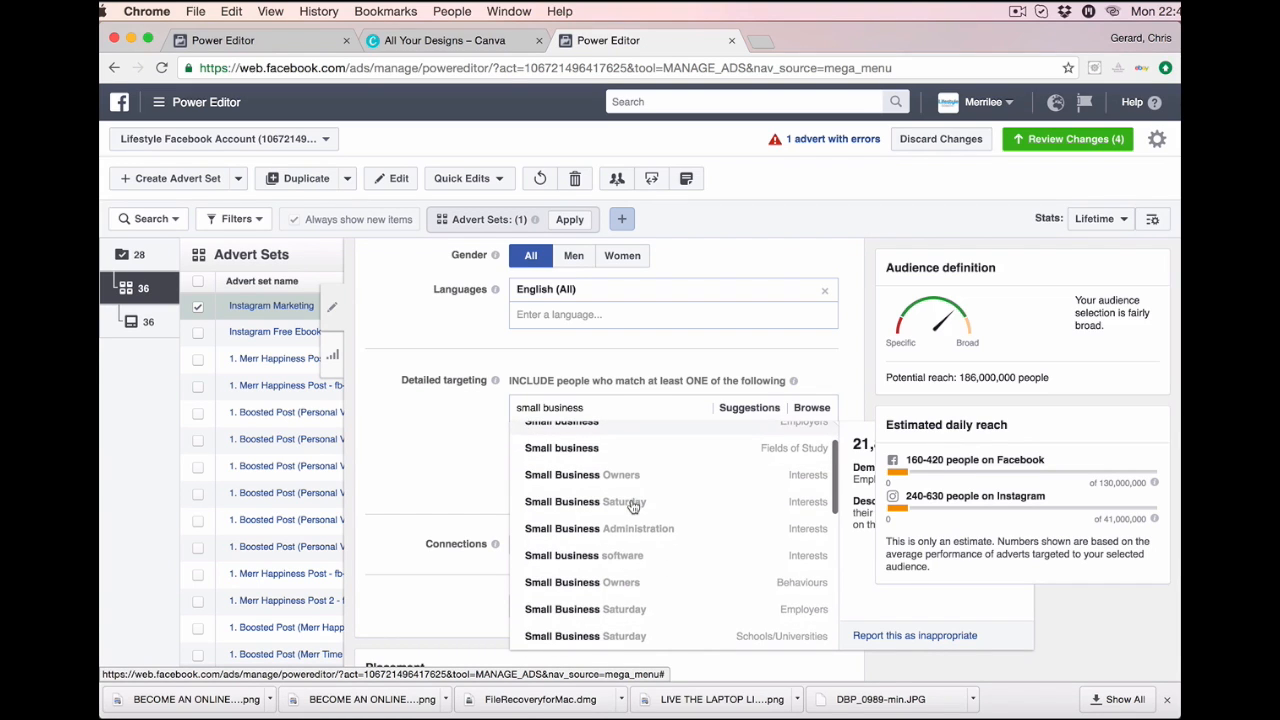
left_click(721, 592)
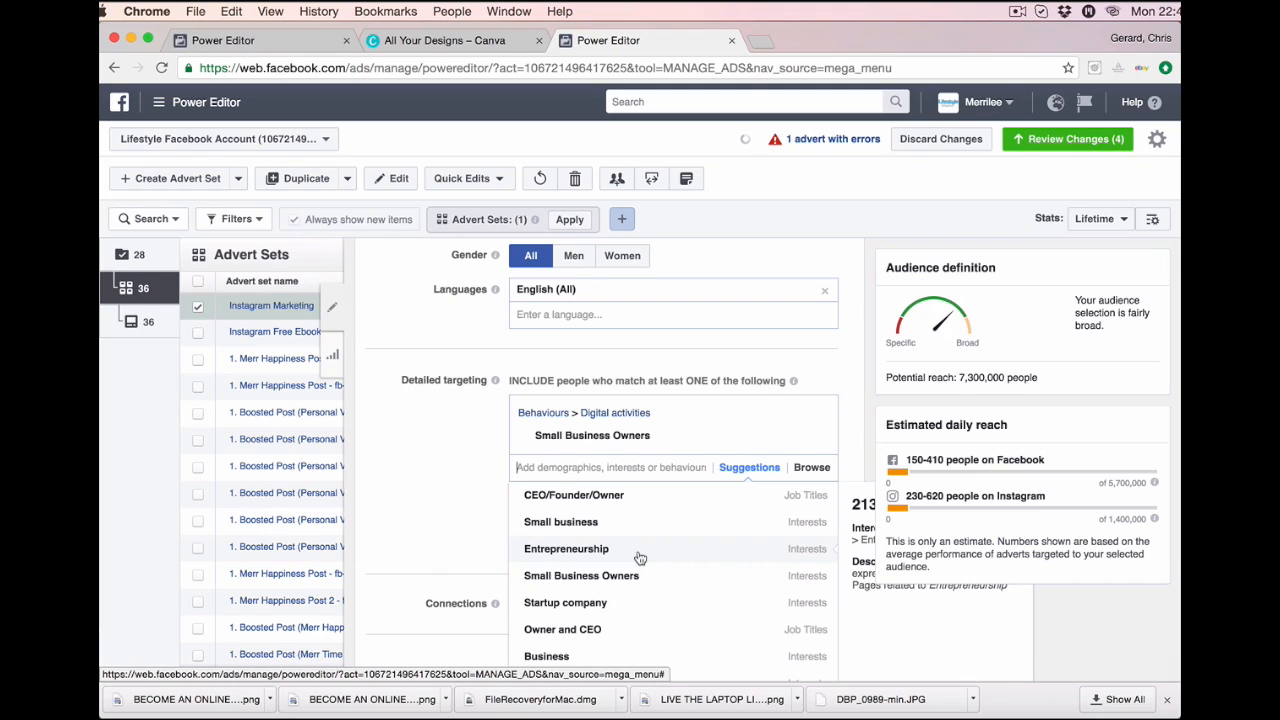
left_click(640, 557)
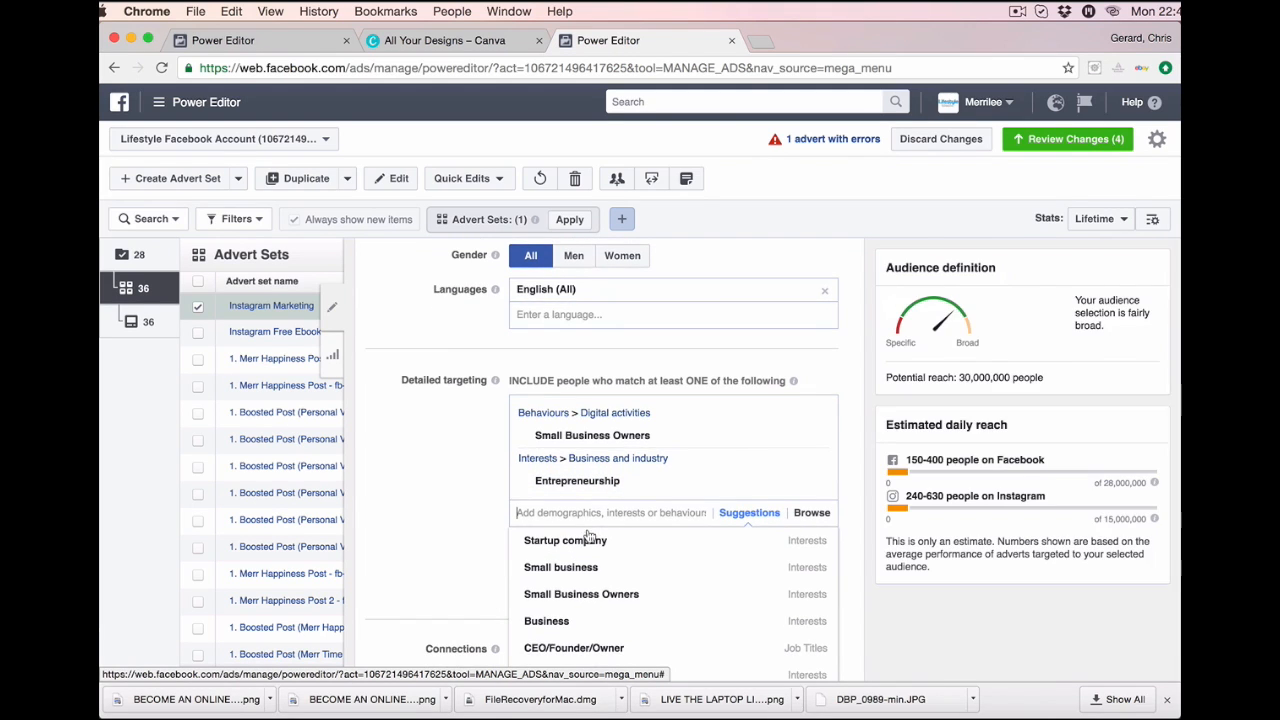
Add Tony Robbins, Robert Kiyosaki and Rich Dad Poor Dad as targeting interests.
type("tony")
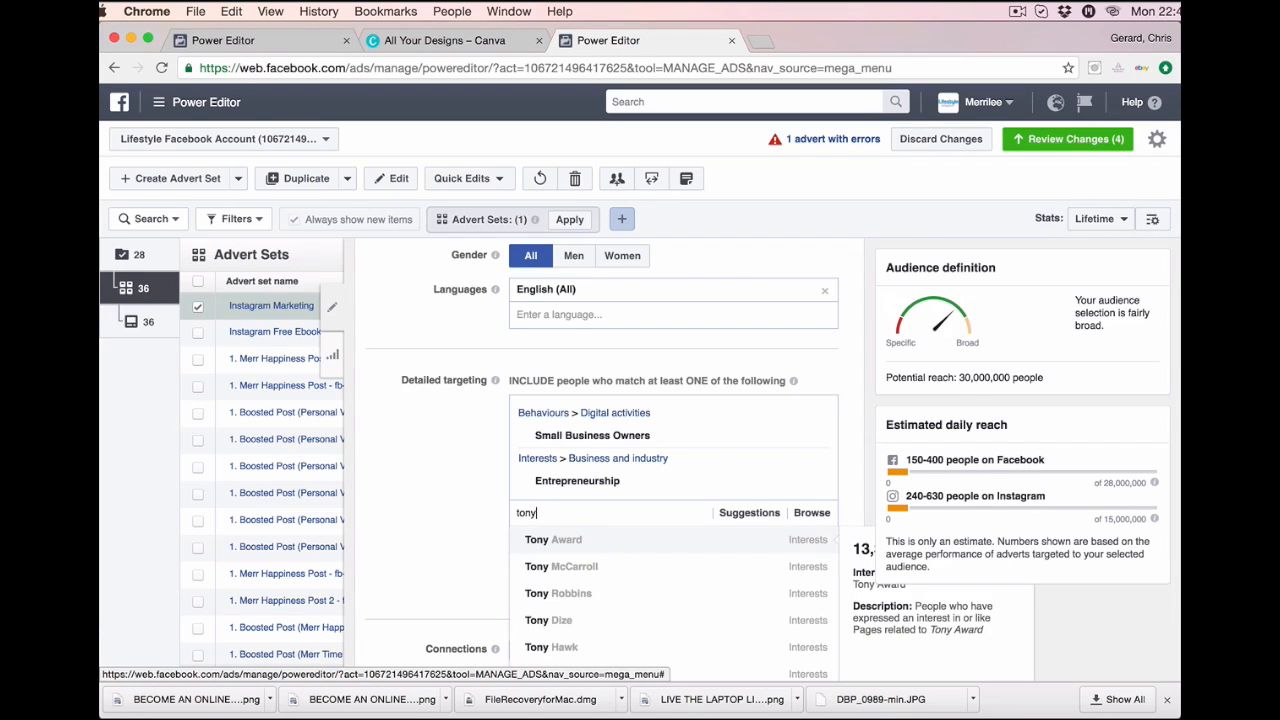
type(" ro")
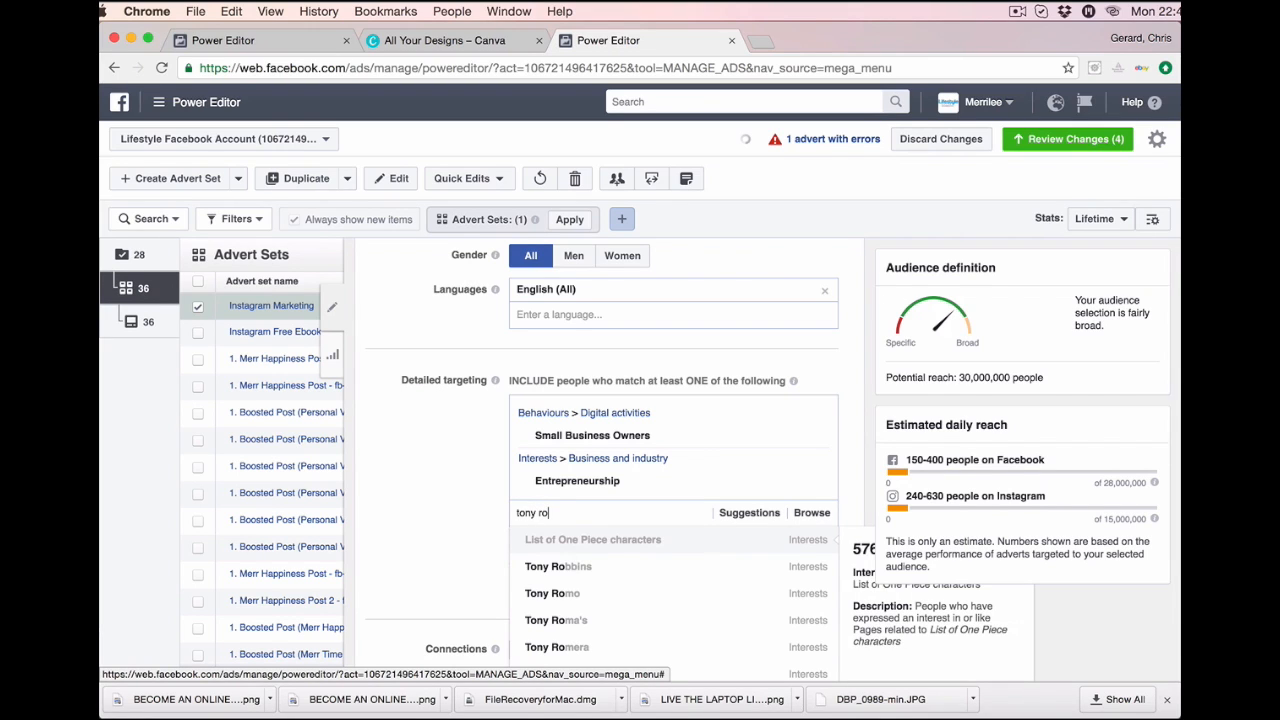
left_click(631, 572)
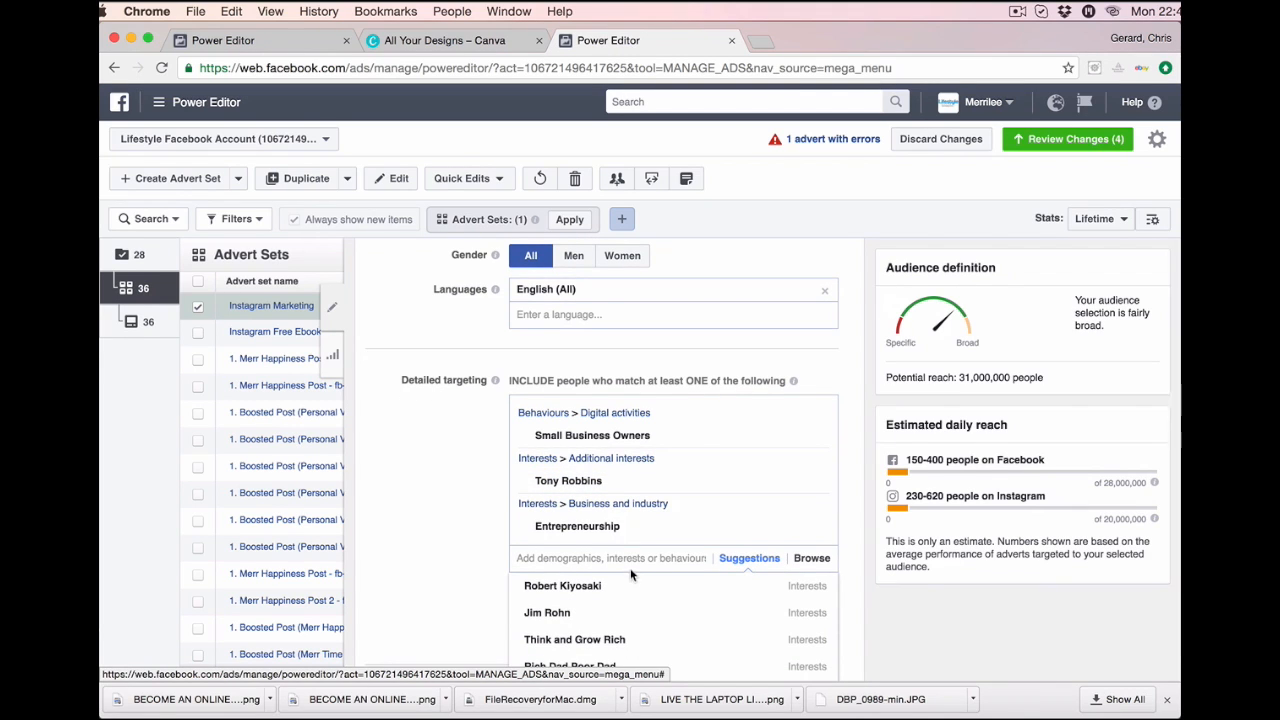
scroll(635, 545, "down", 1)
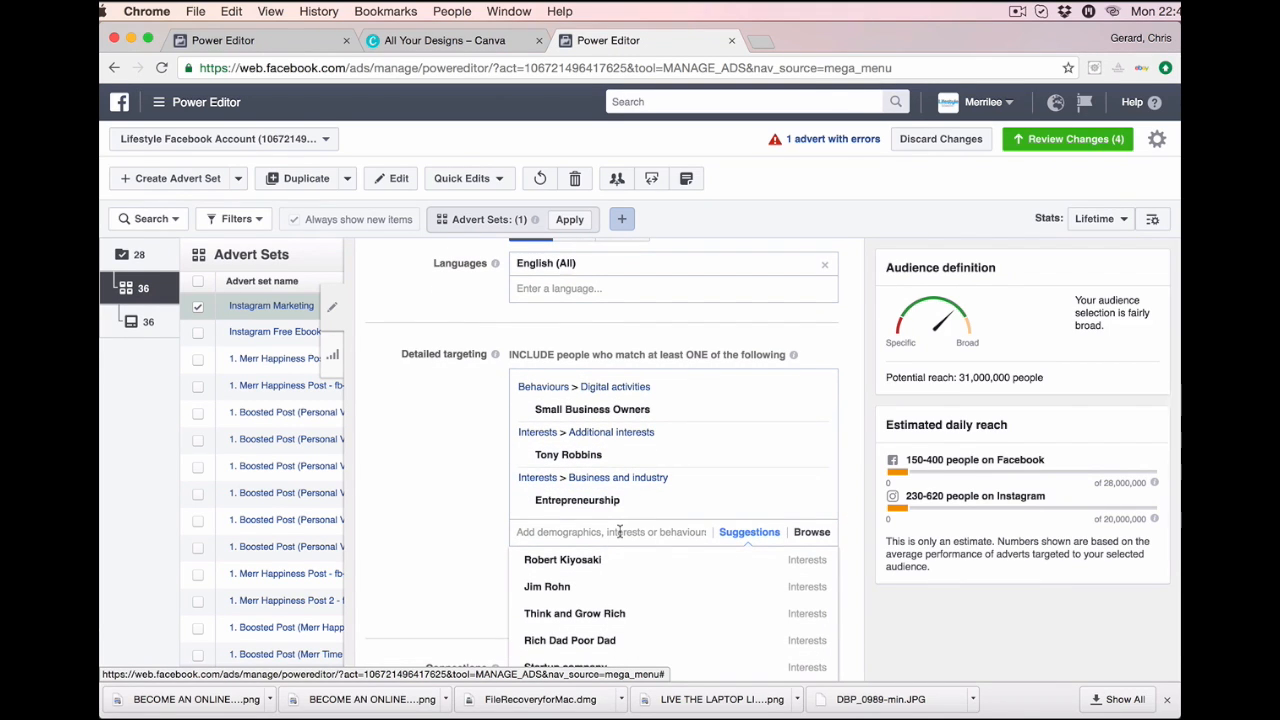
type("rob")
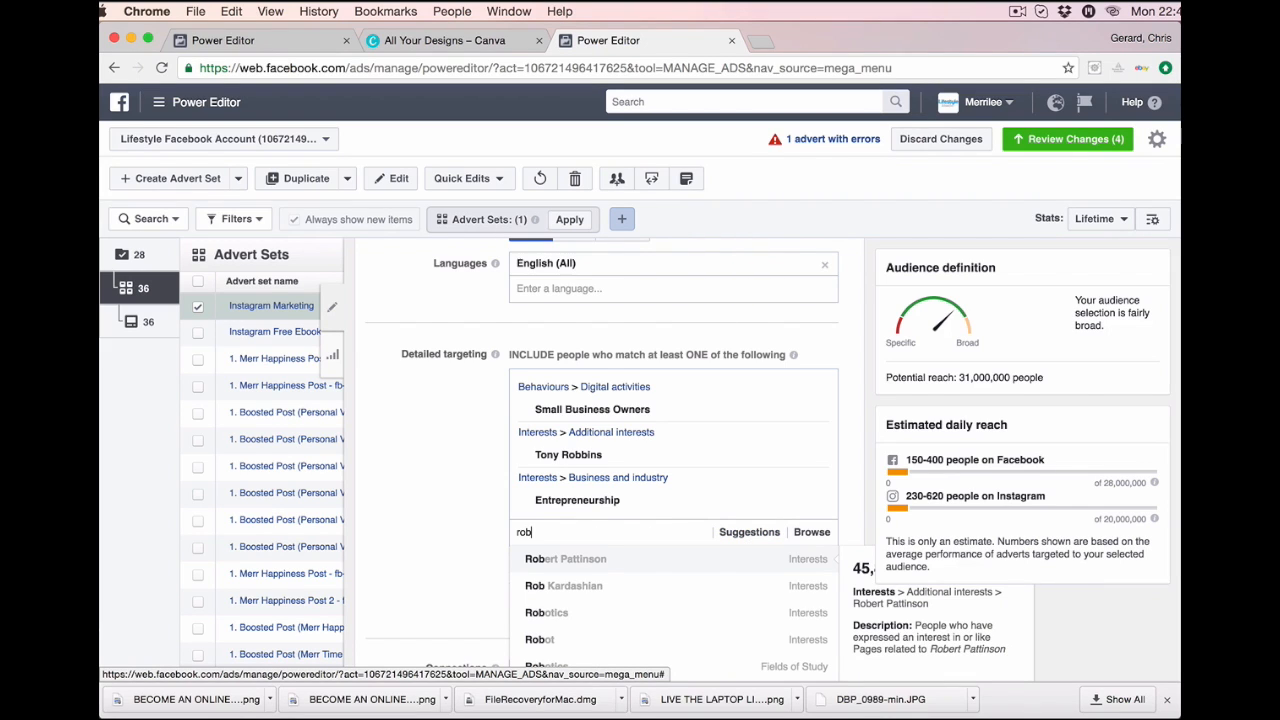
type("ert")
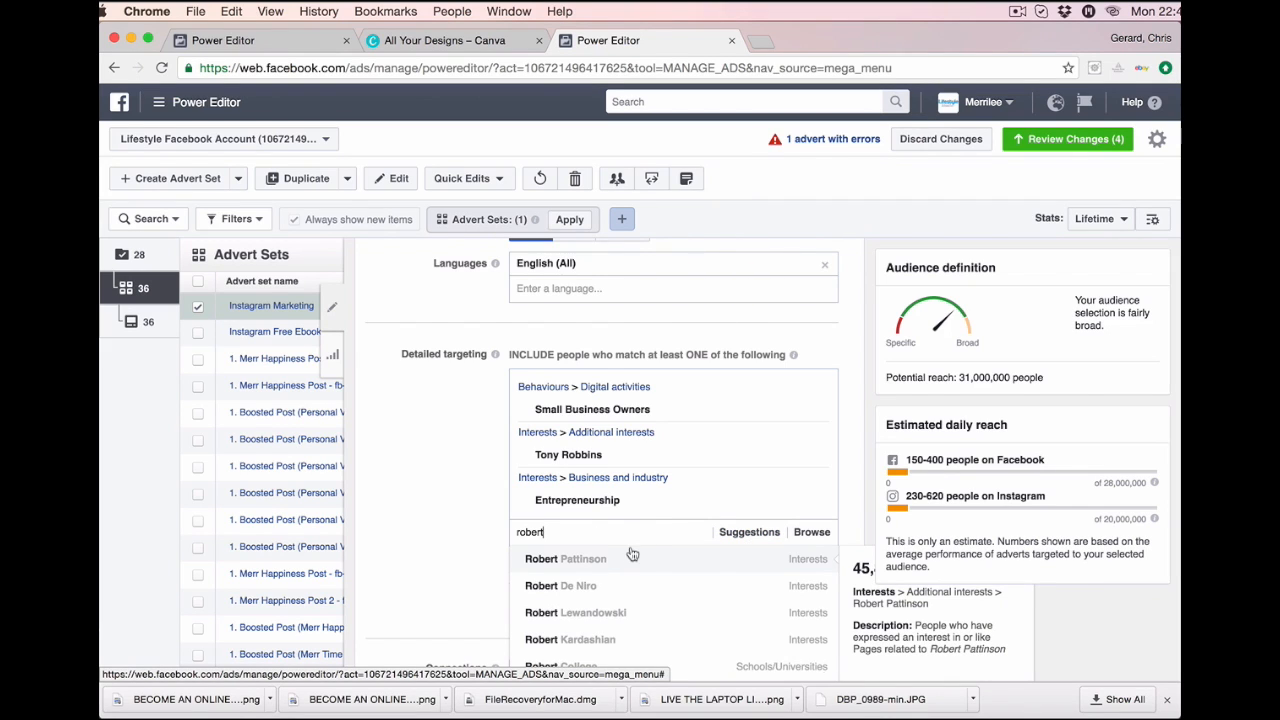
scroll(628, 580, "down", 2)
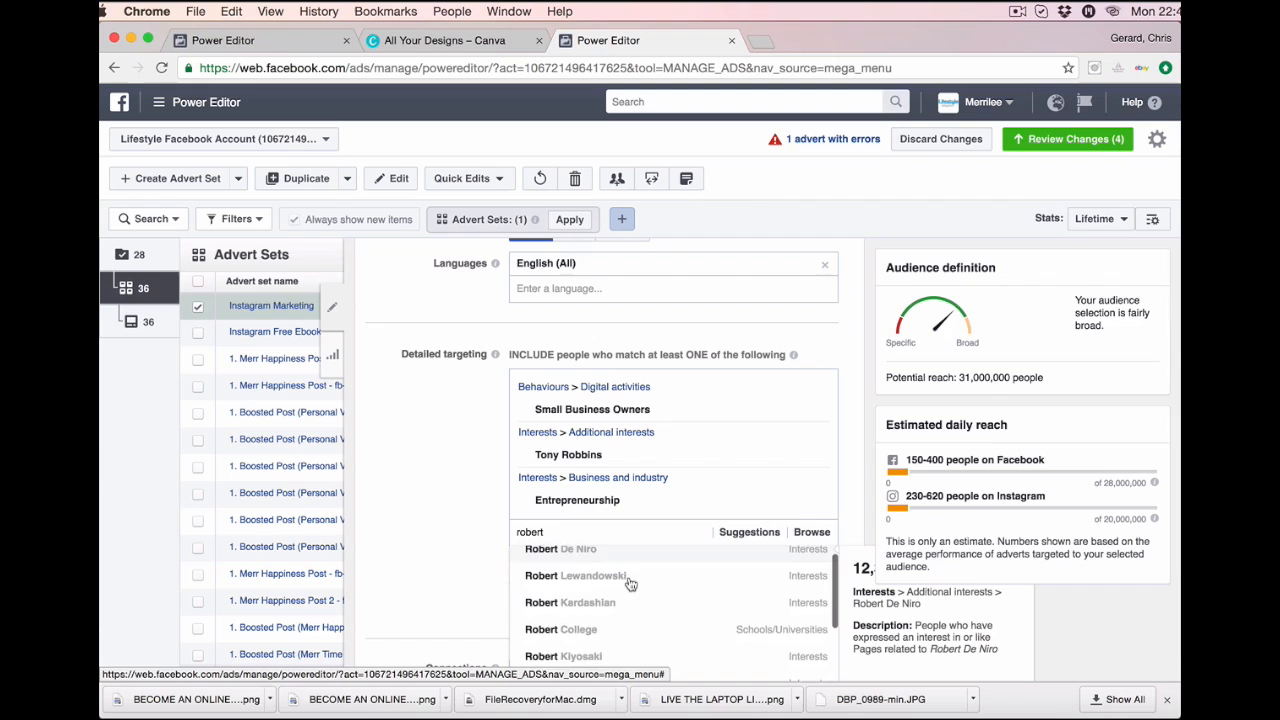
left_click(617, 652)
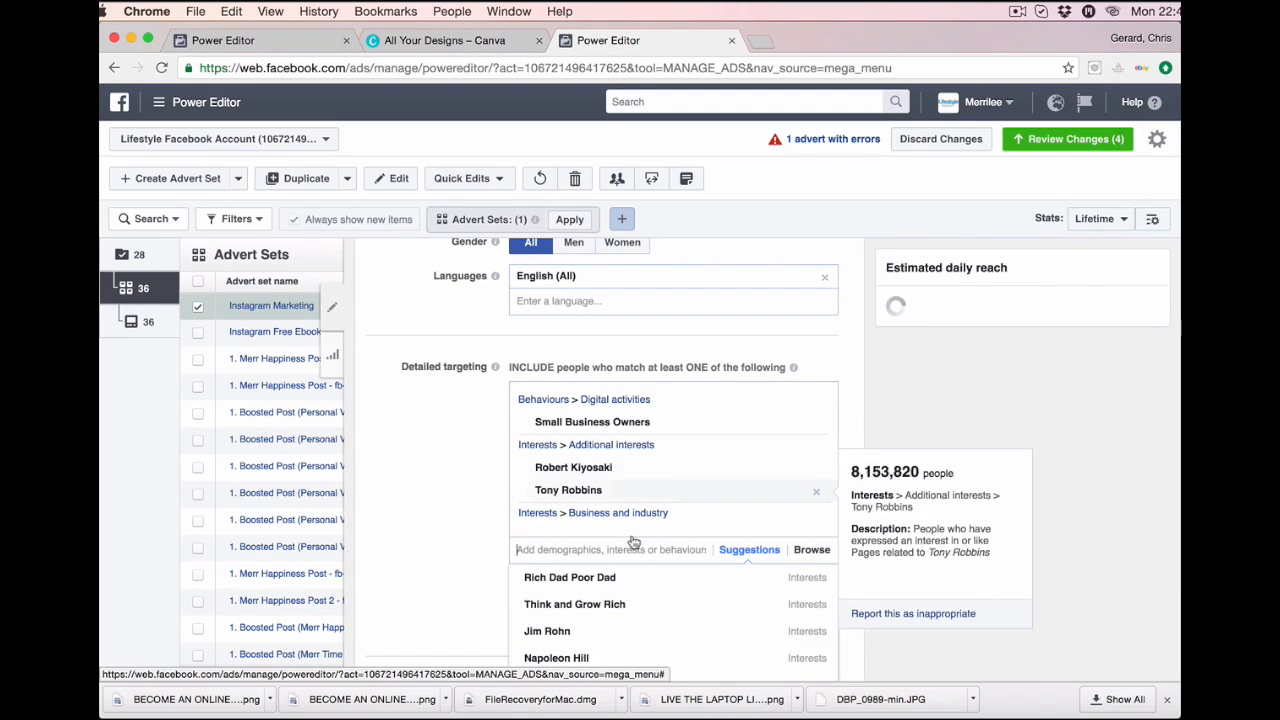
scroll(632, 553, "down", 2)
scroll(632, 553, "up", 2)
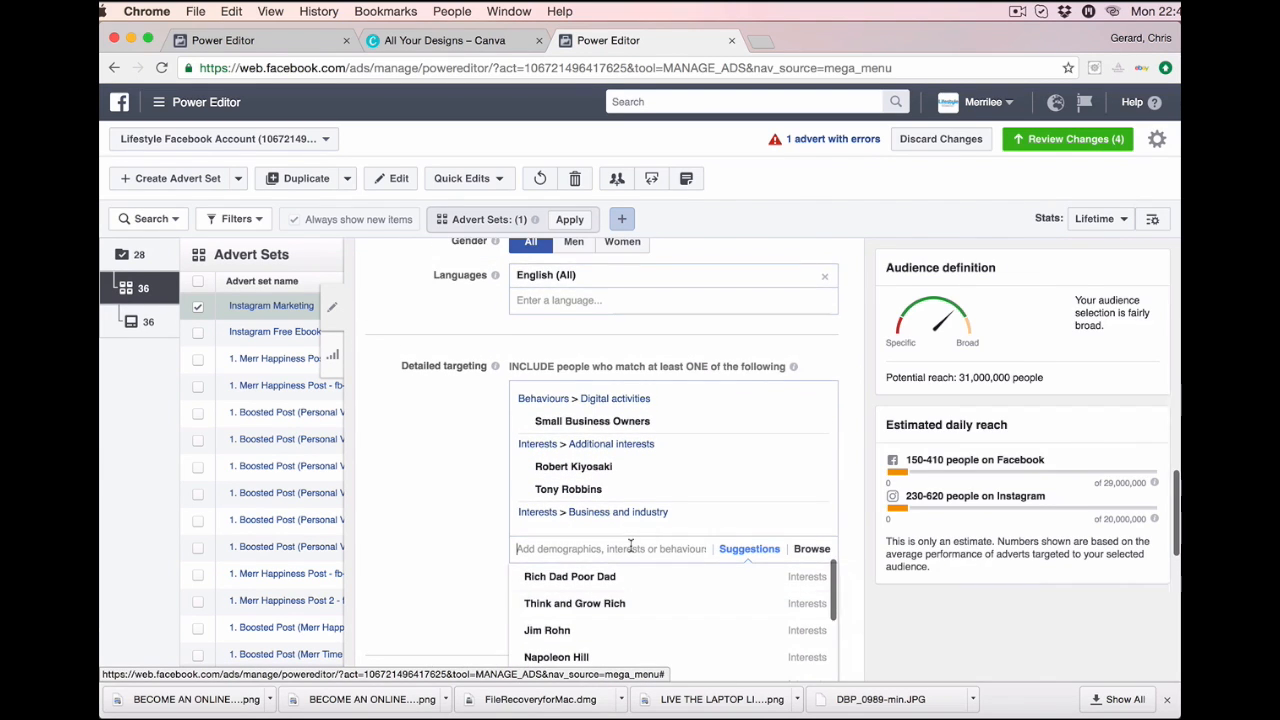
left_click(595, 587)
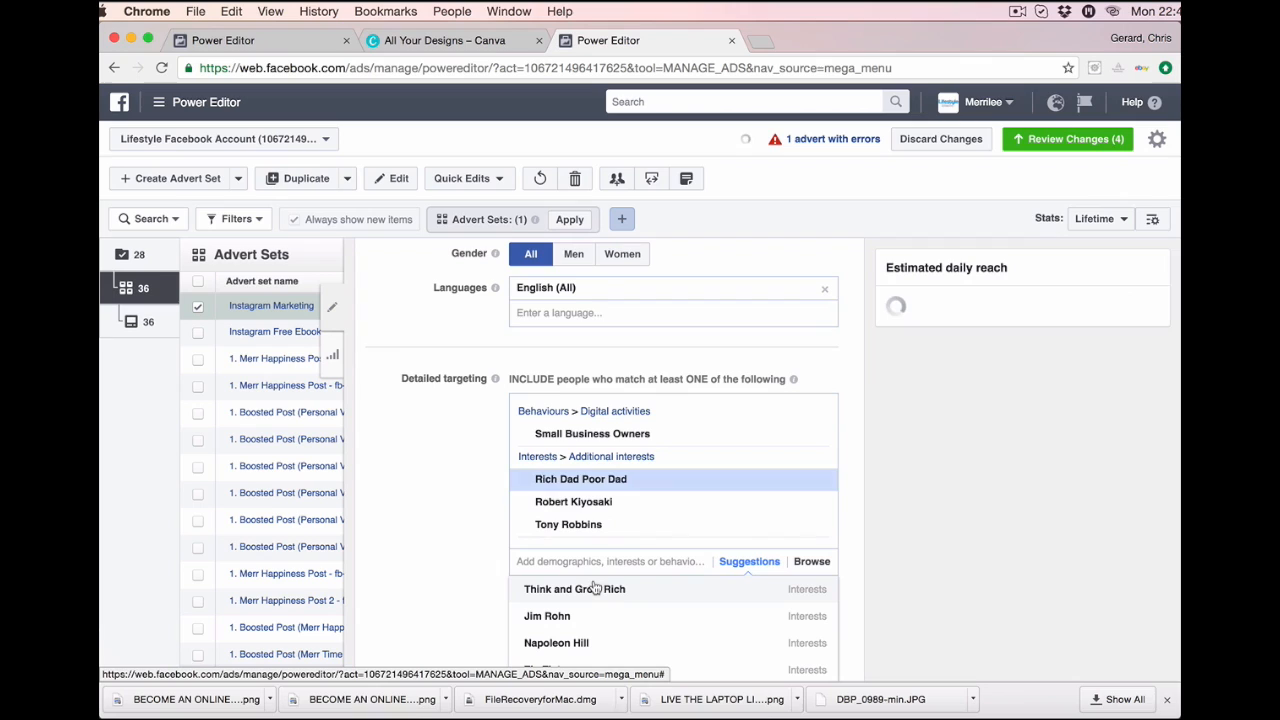
scroll(605, 567, "down", 1)
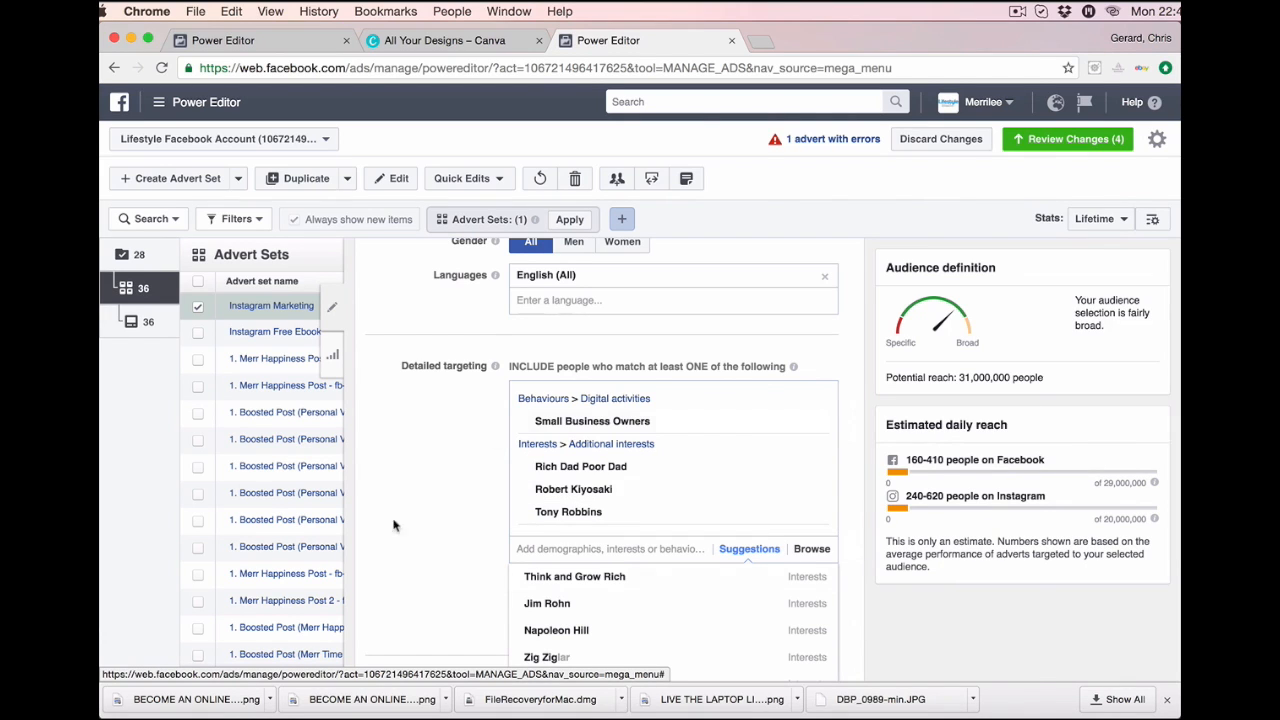
scroll(534, 540, "down", 3)
scroll(534, 545, "up", 3)
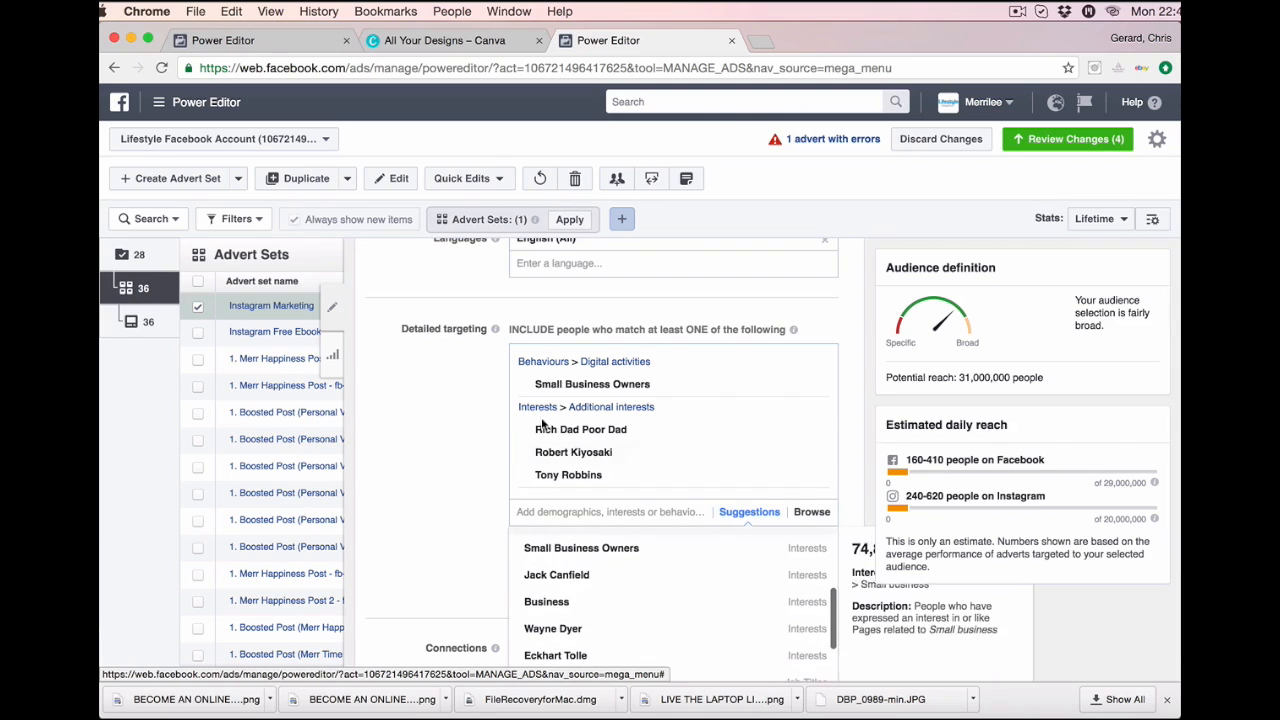
scroll(458, 540, "down", 3)
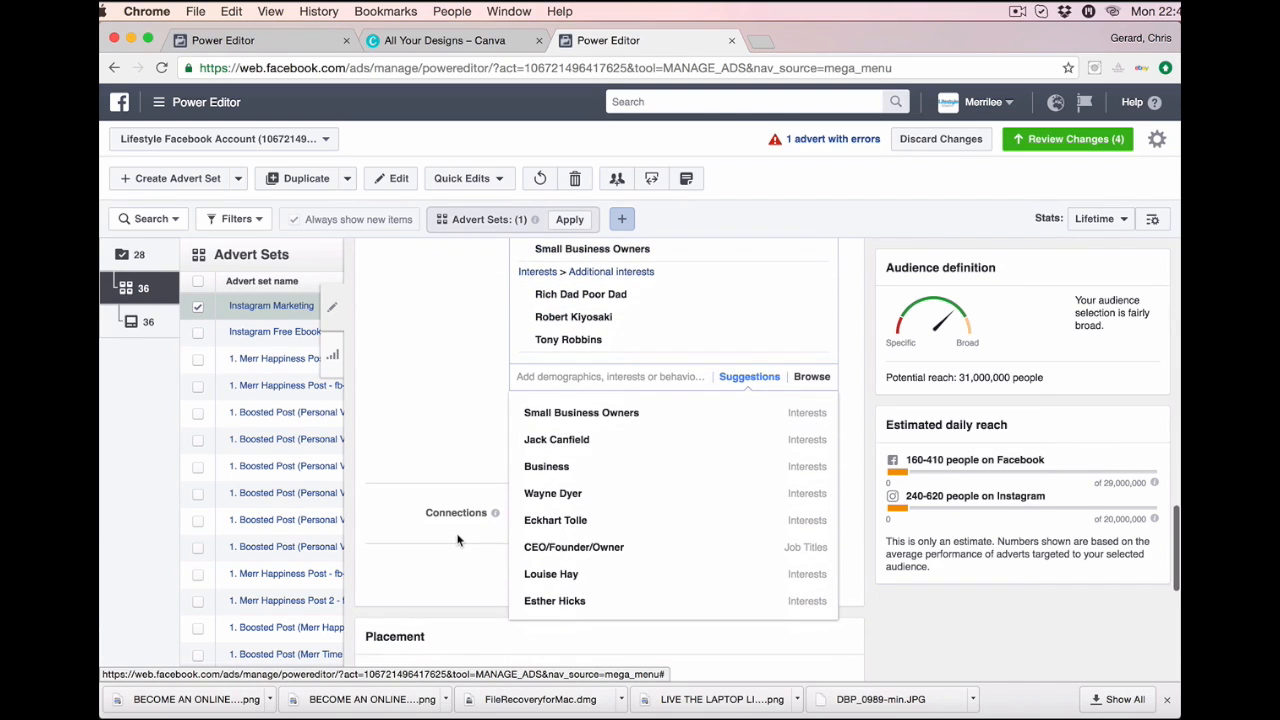
left_click(453, 363)
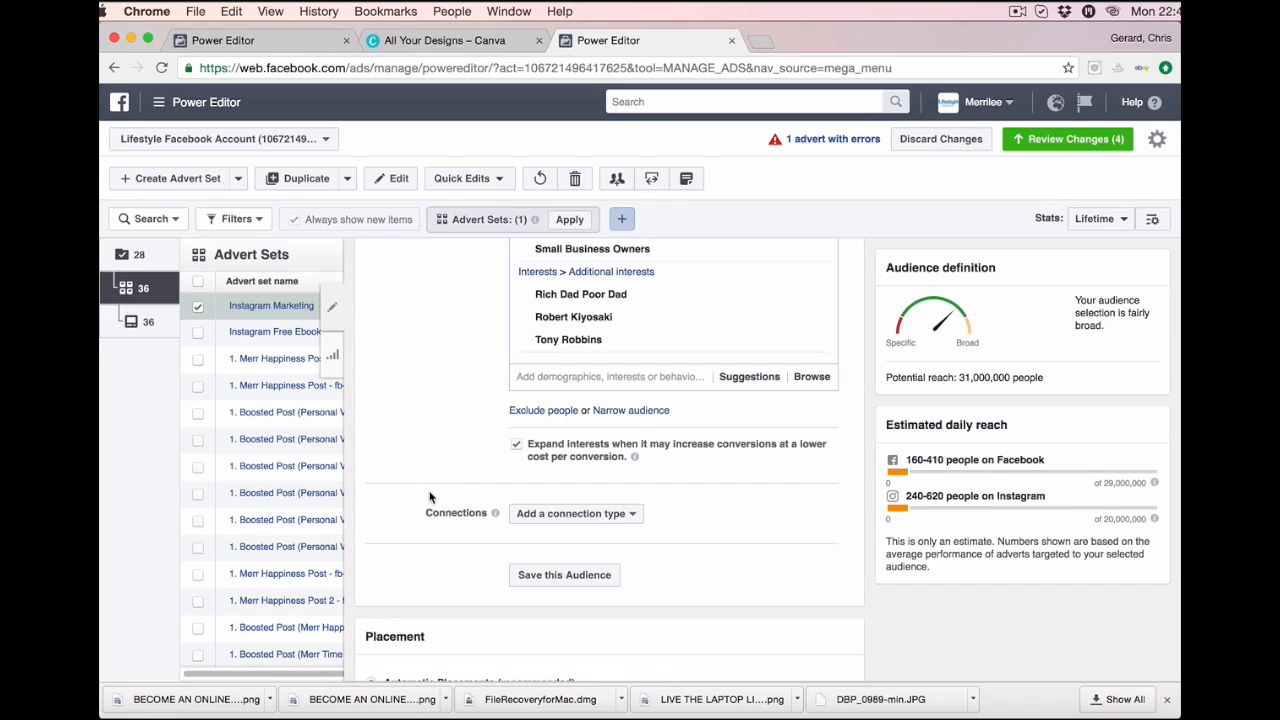
scroll(459, 497, "down", 3)
left_click(634, 392)
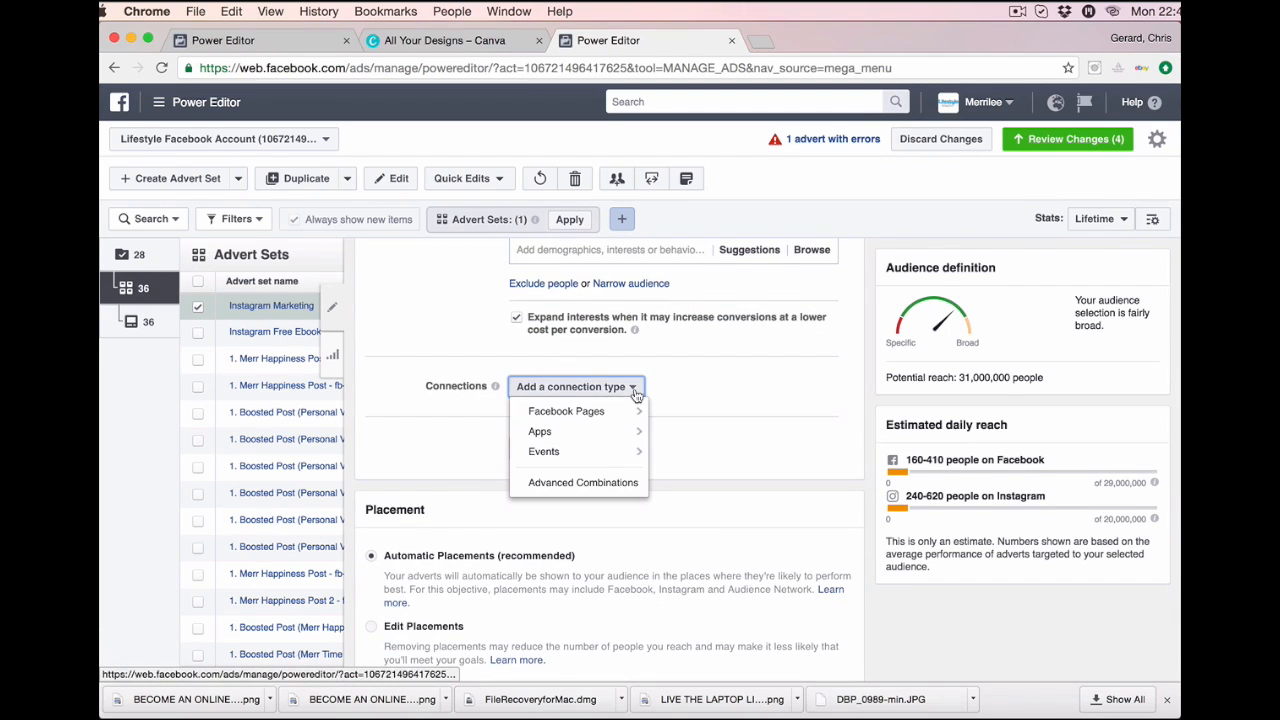
left_click(714, 385)
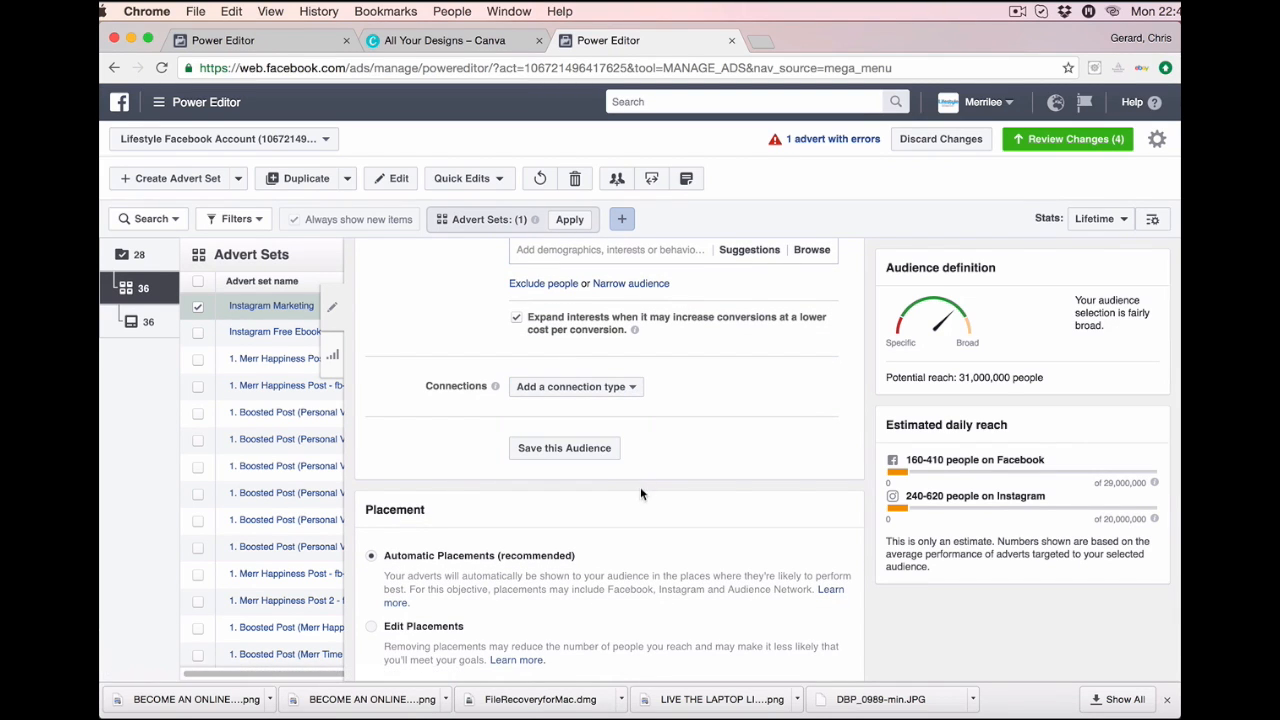
scroll(641, 493, "down", 1)
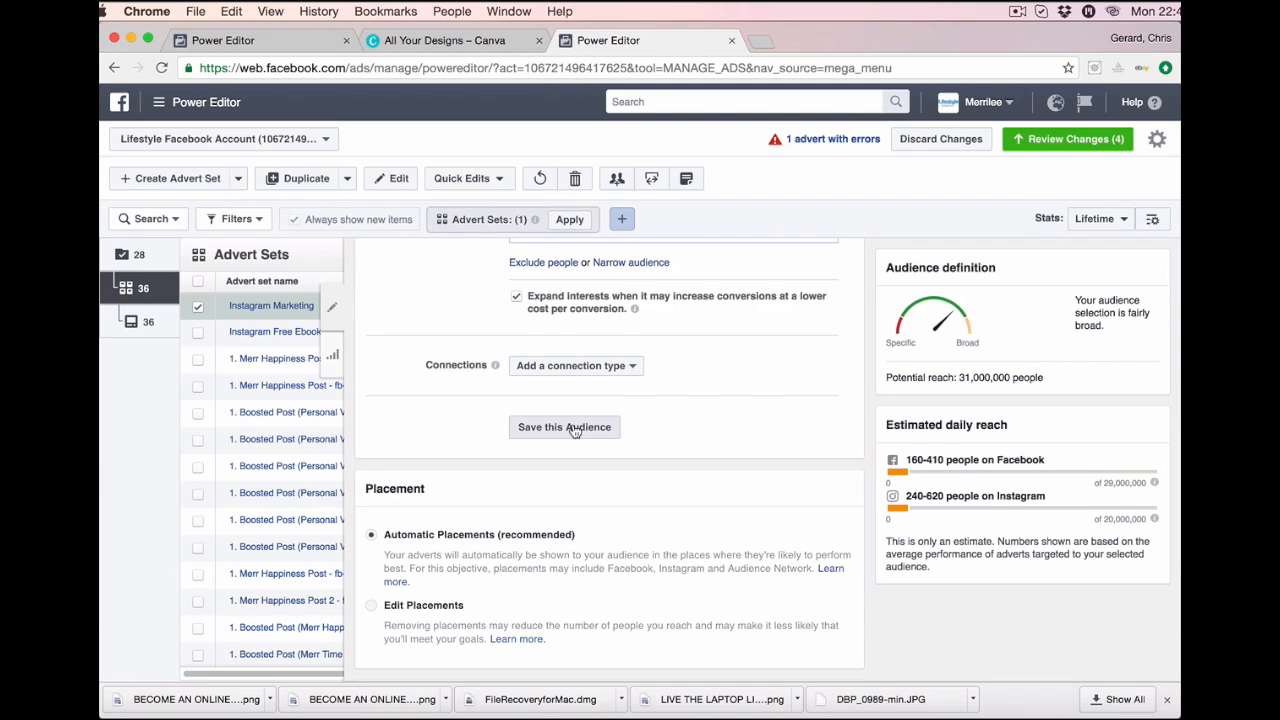
scroll(575, 430, "down", 5)
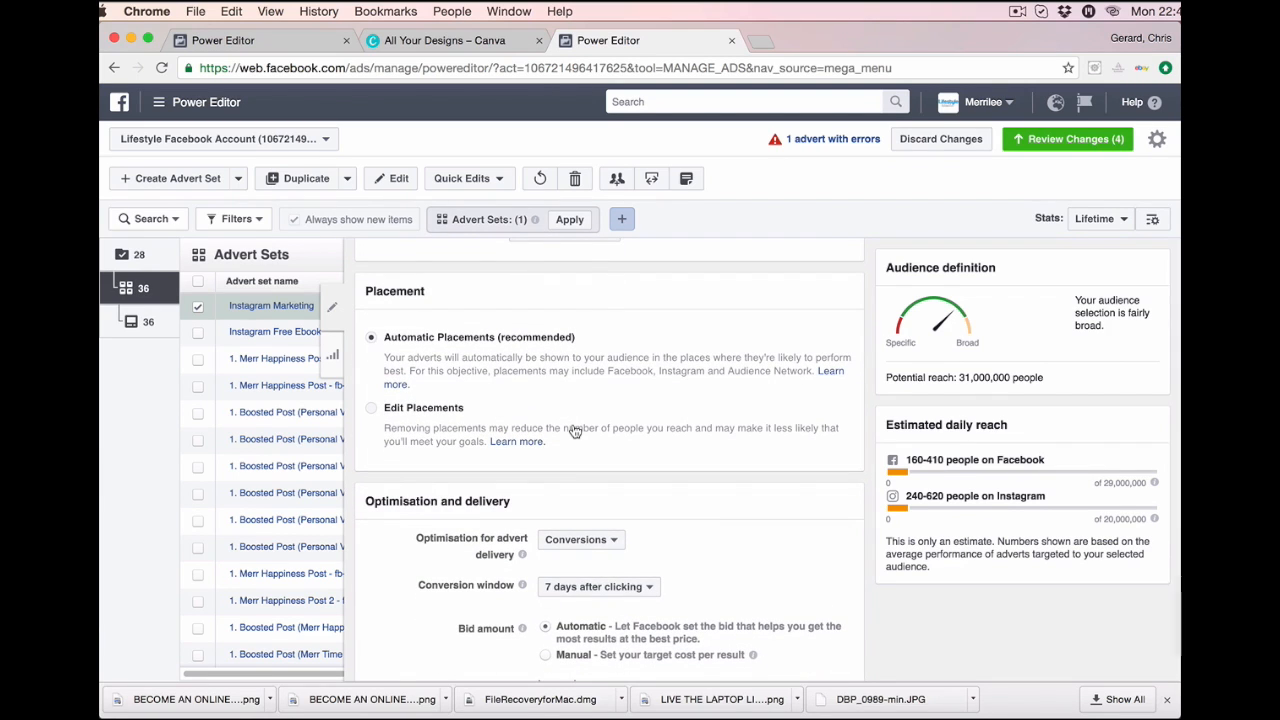
Use edited placements on all devices, unchecking Facebook and Audience Network so only Instagram remains.
scroll(575, 430, "down", 1)
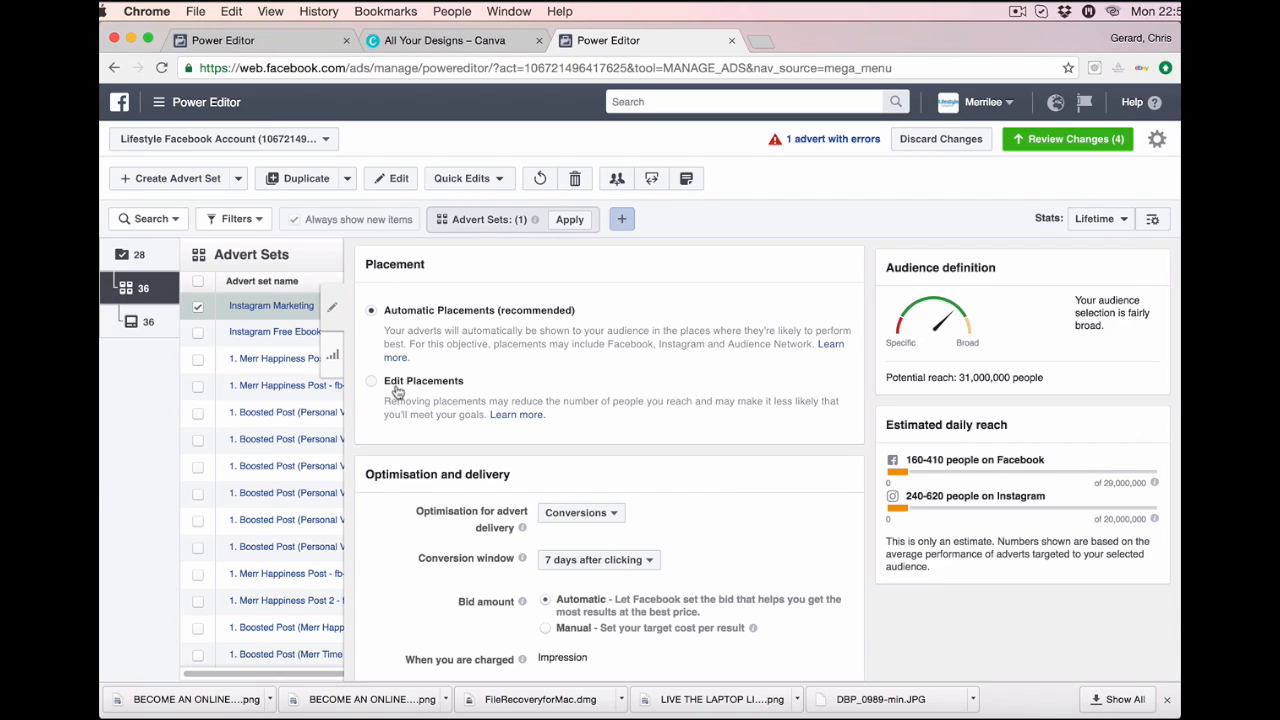
left_click(372, 386)
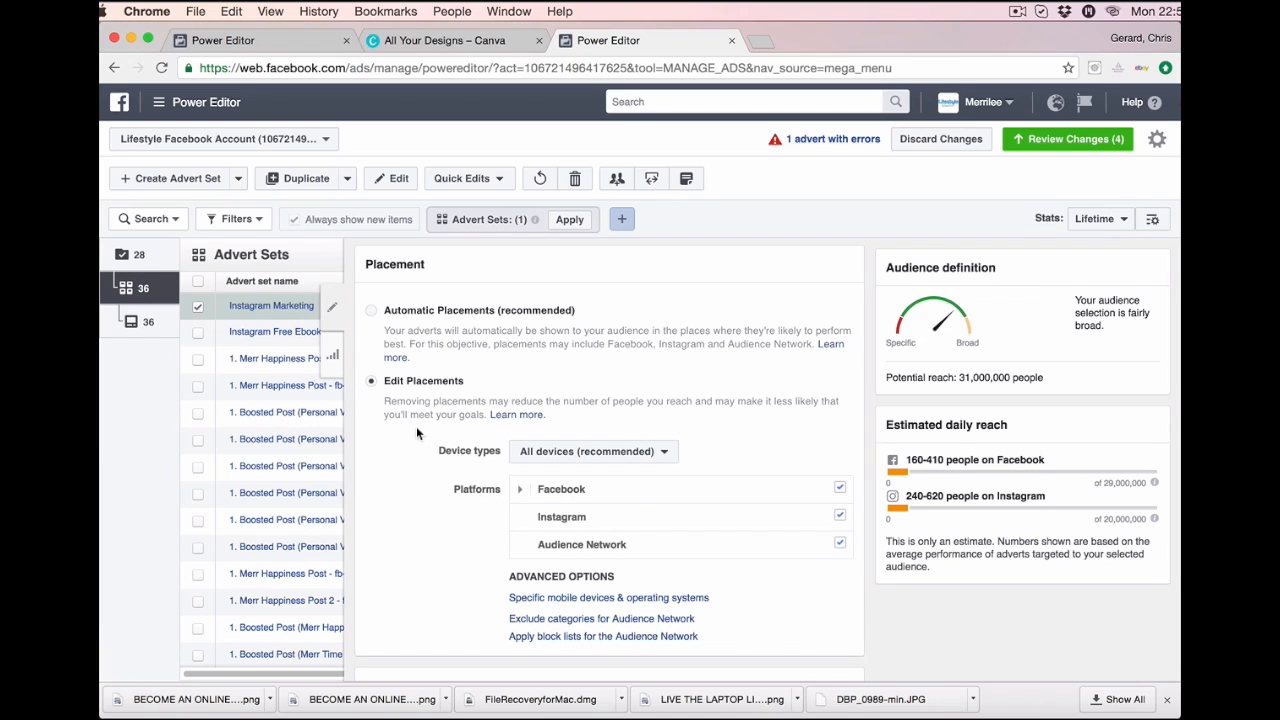
left_click(664, 455)
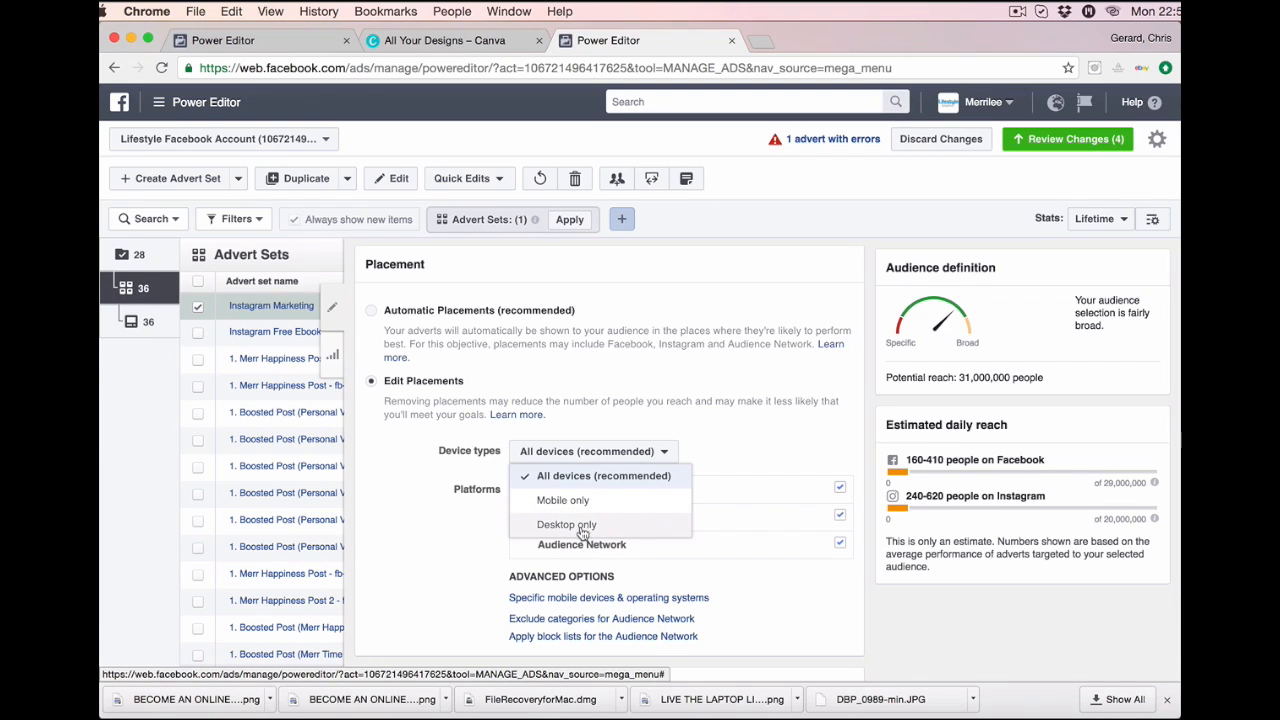
left_click(711, 444)
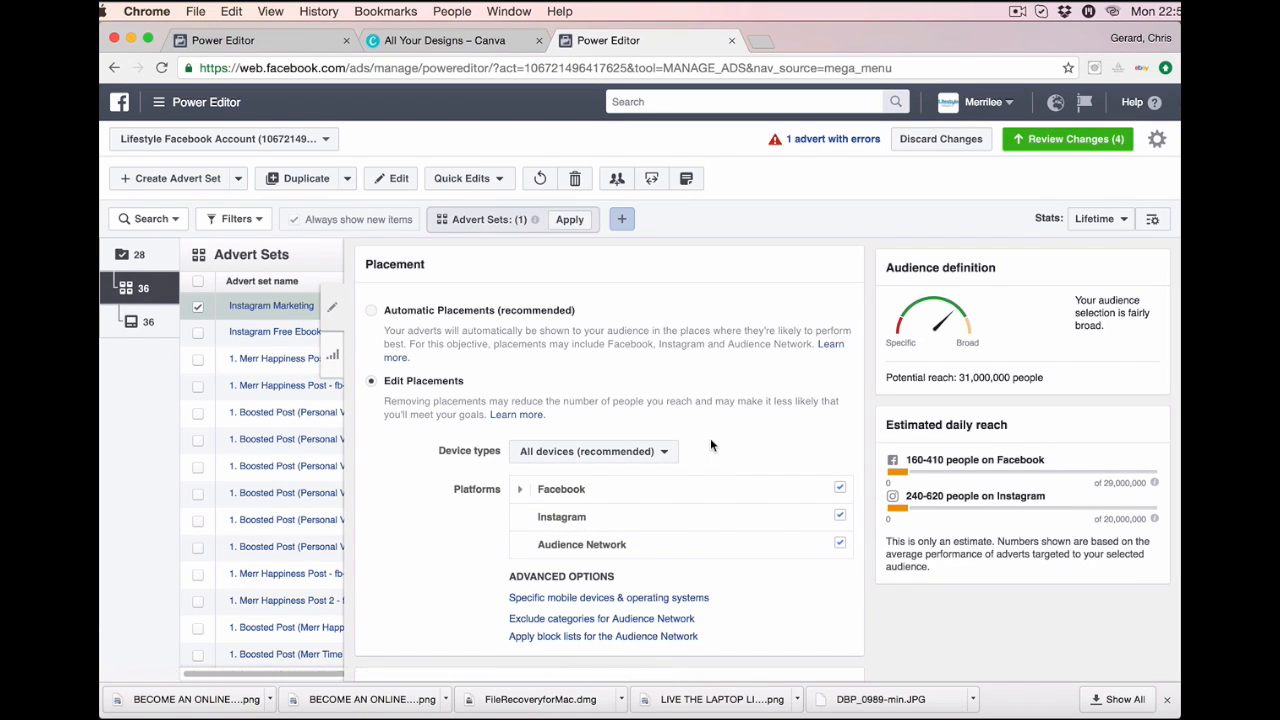
left_click(840, 489)
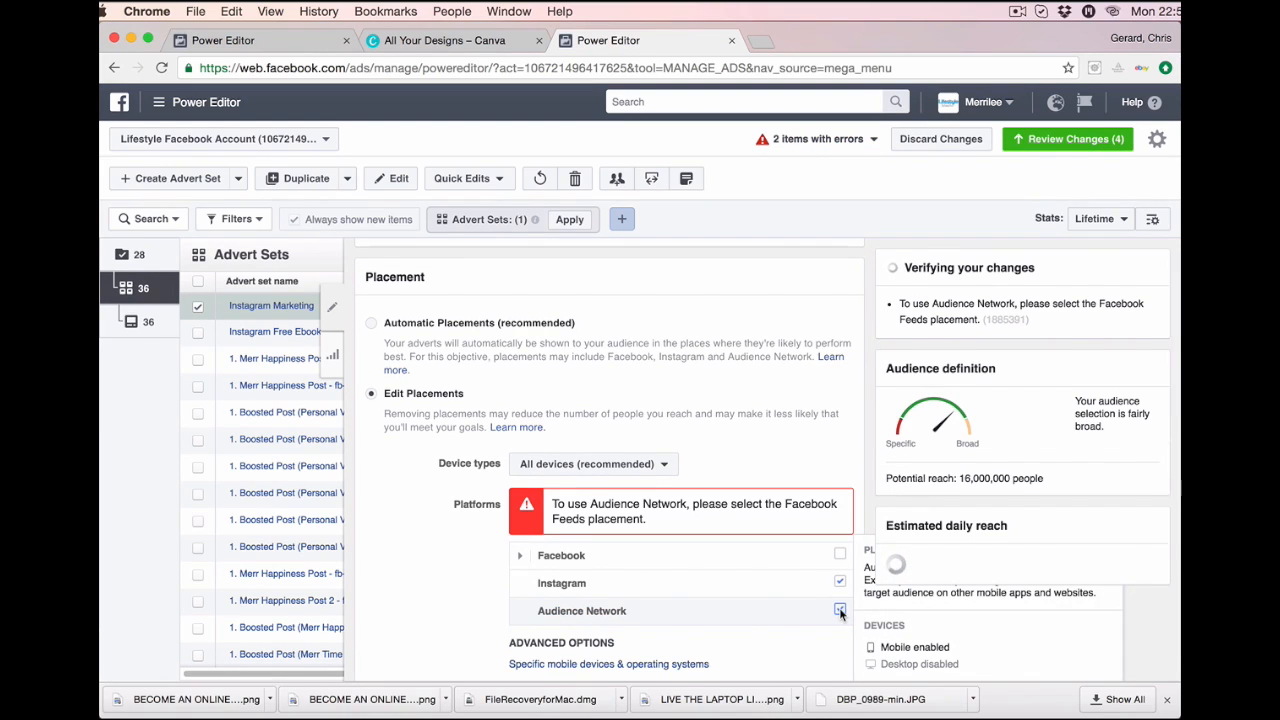
left_click(840, 610)
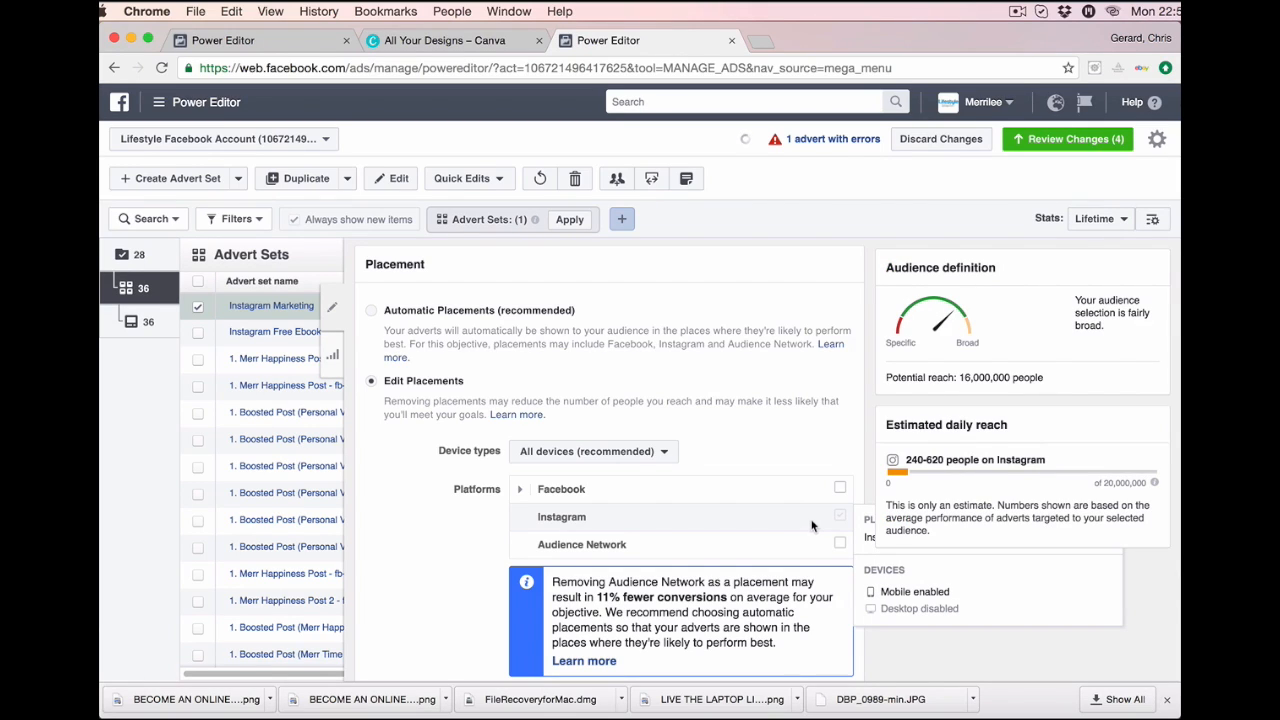
mouse_move(705, 506)
scroll(707, 518, "down", 3)
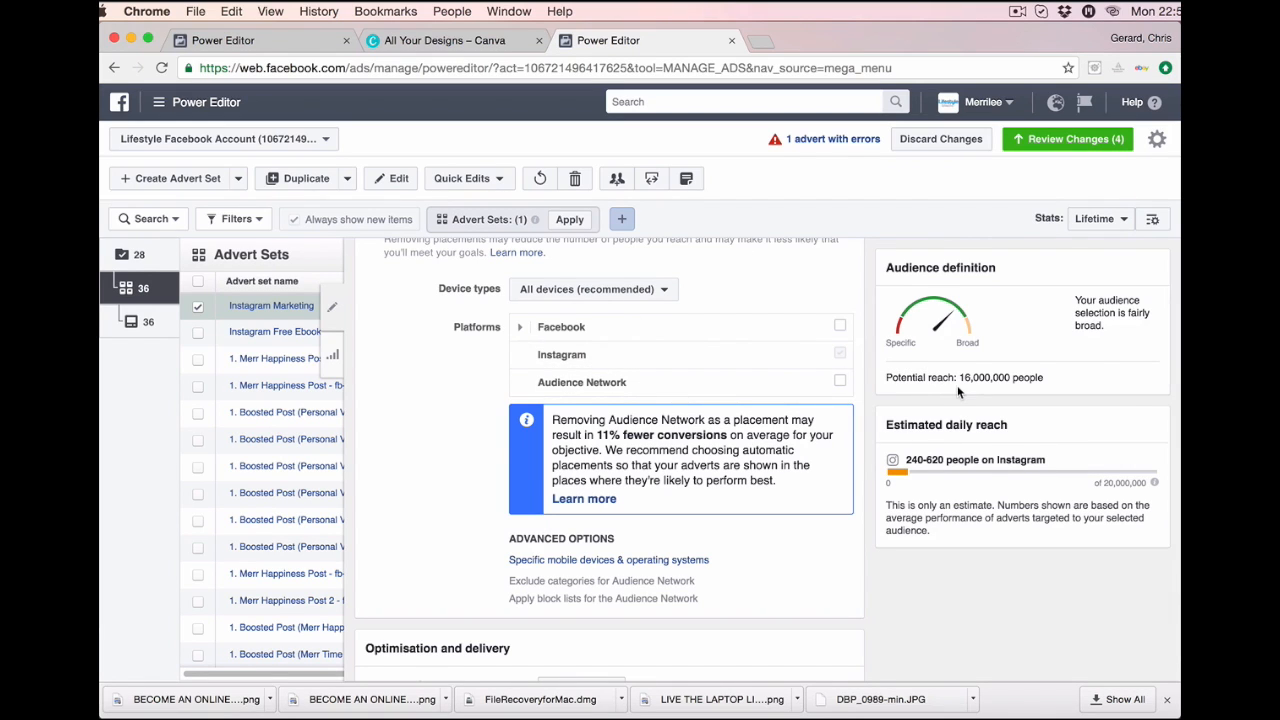
scroll(957, 385, "down", 2)
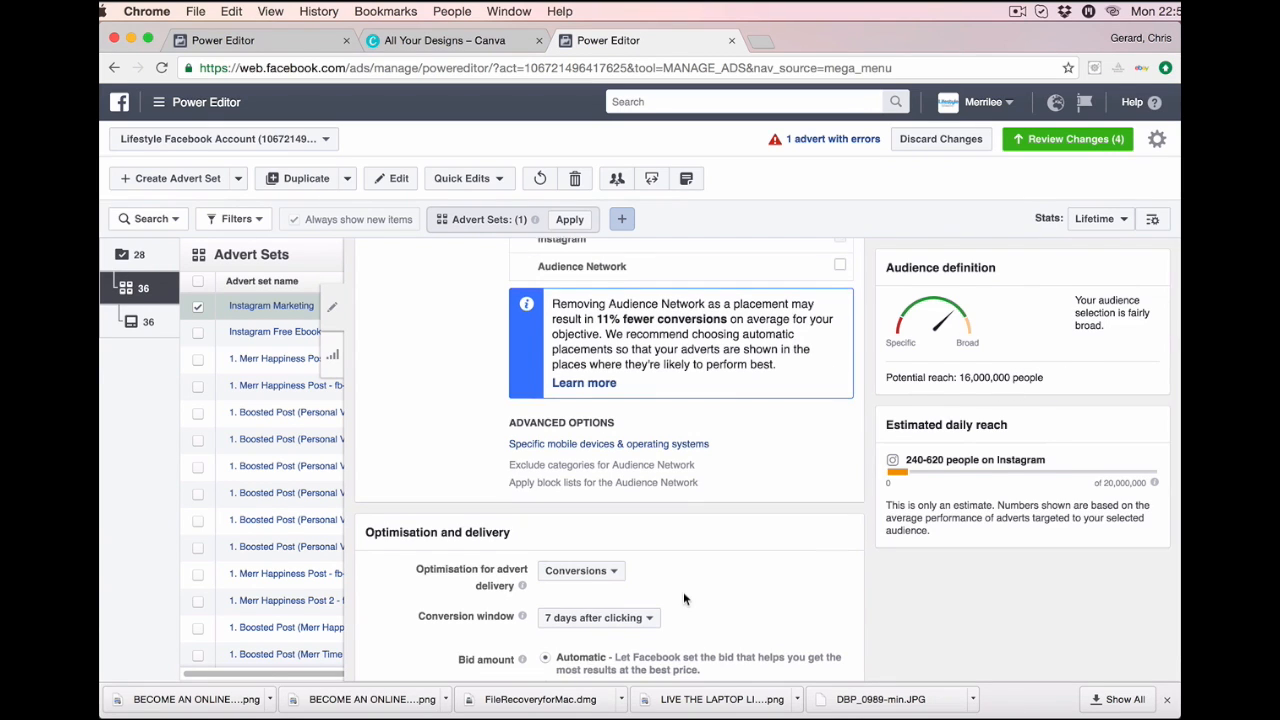
Set the conversion window to 1 day after clicking.
scroll(683, 591, "down", 3)
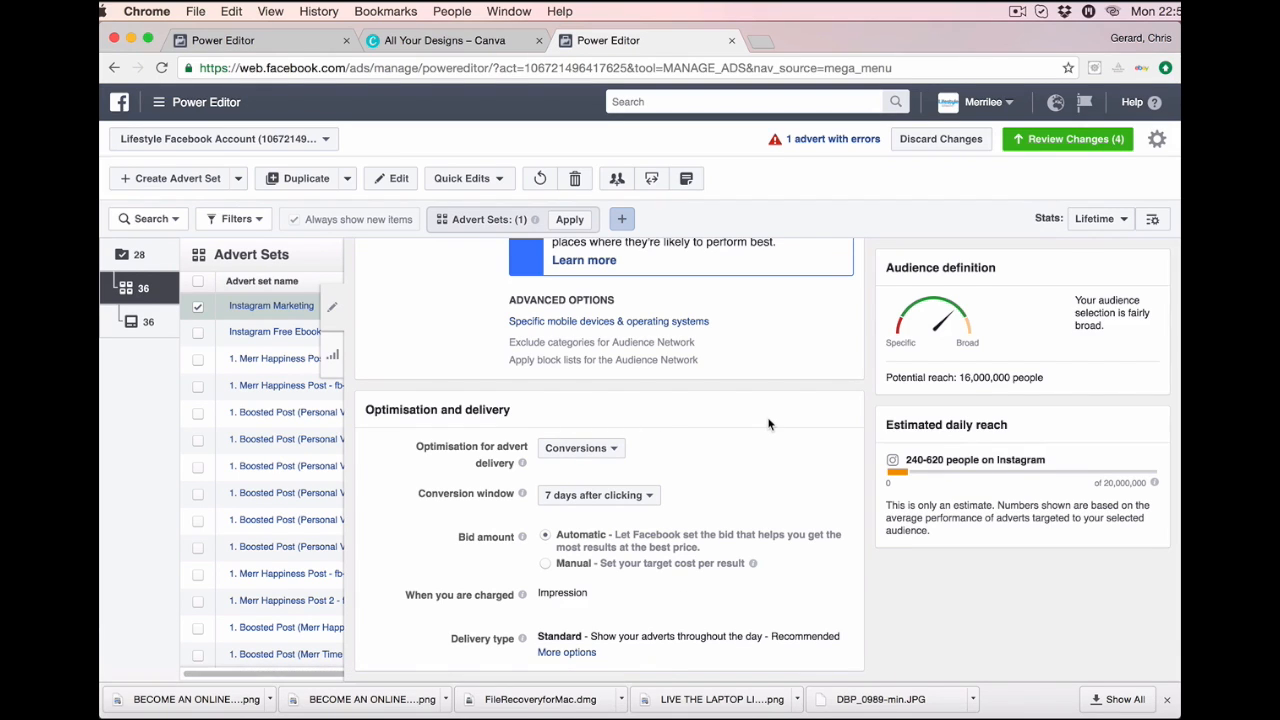
mouse_move(522, 494)
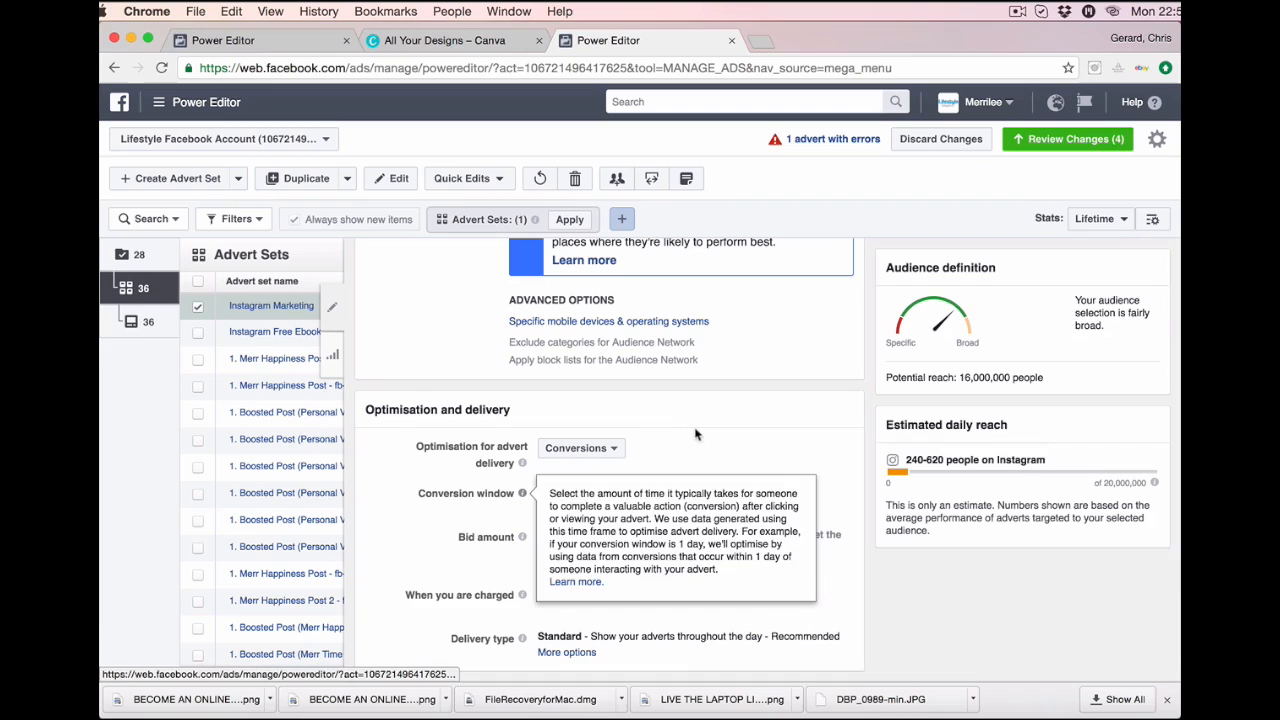
left_click(649, 497)
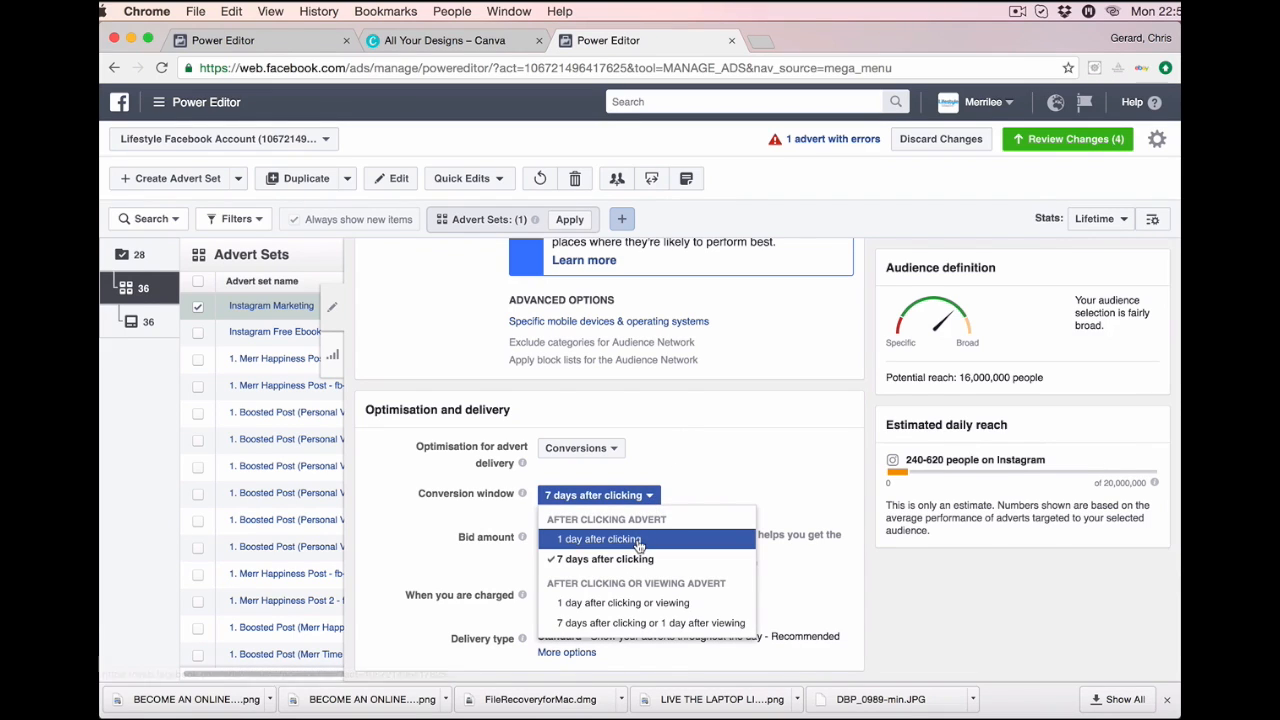
left_click(600, 539)
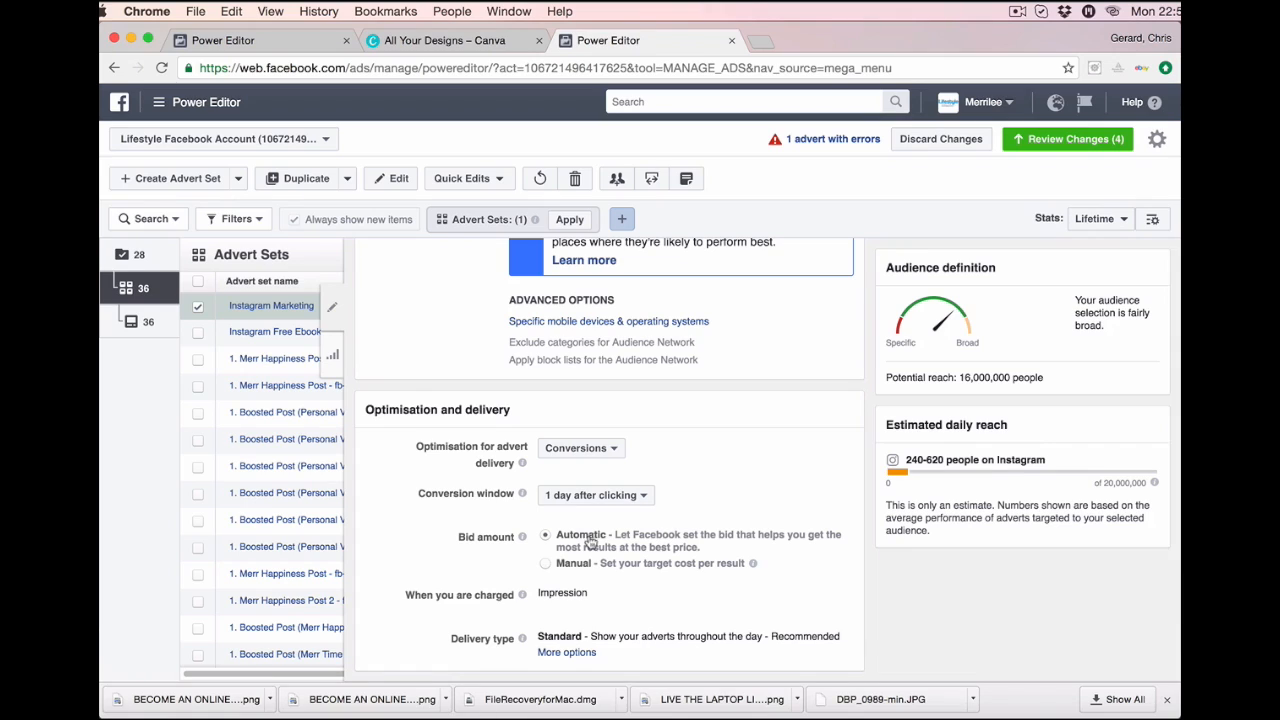
Switch to the Instagram Marketing advert's own settings.
scroll(711, 603, "down", 1)
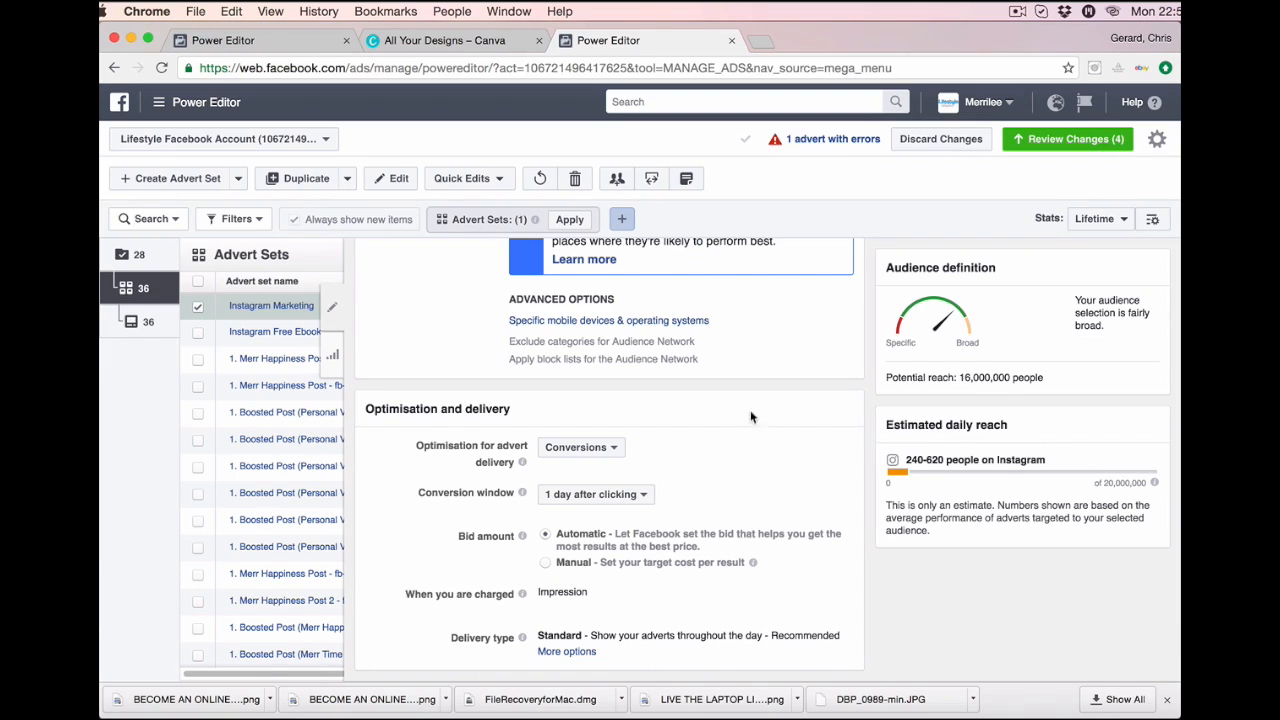
left_click(129, 321)
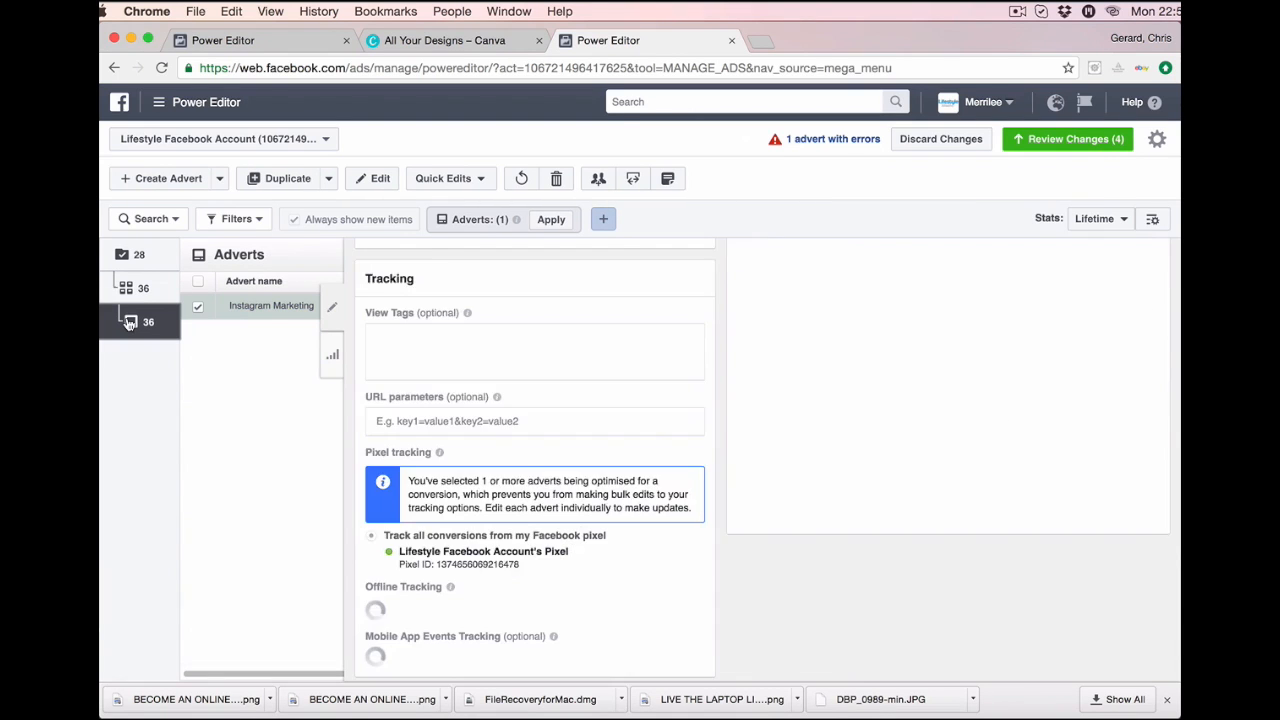
scroll(447, 444, "up", 5)
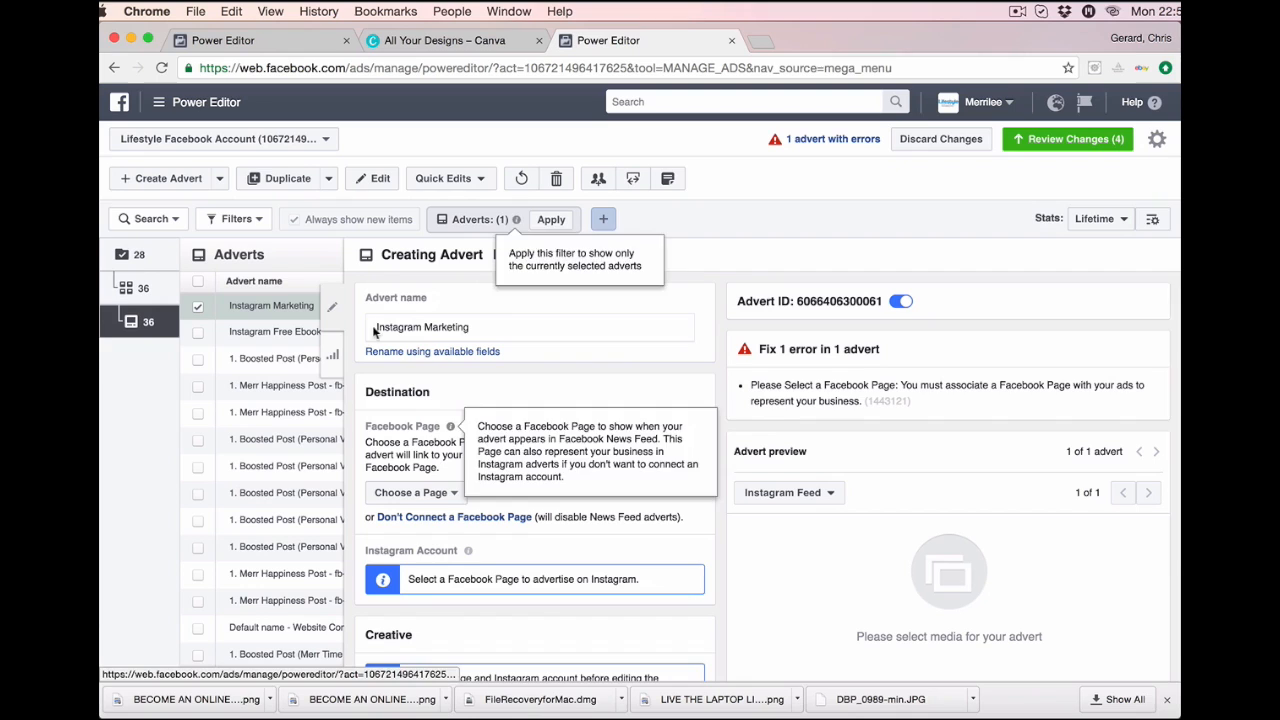
Choose Lifestyle By My Own Design, listed under Lifestyle By Design, as the advert's Facebook Page.
scroll(557, 505, "down", 2)
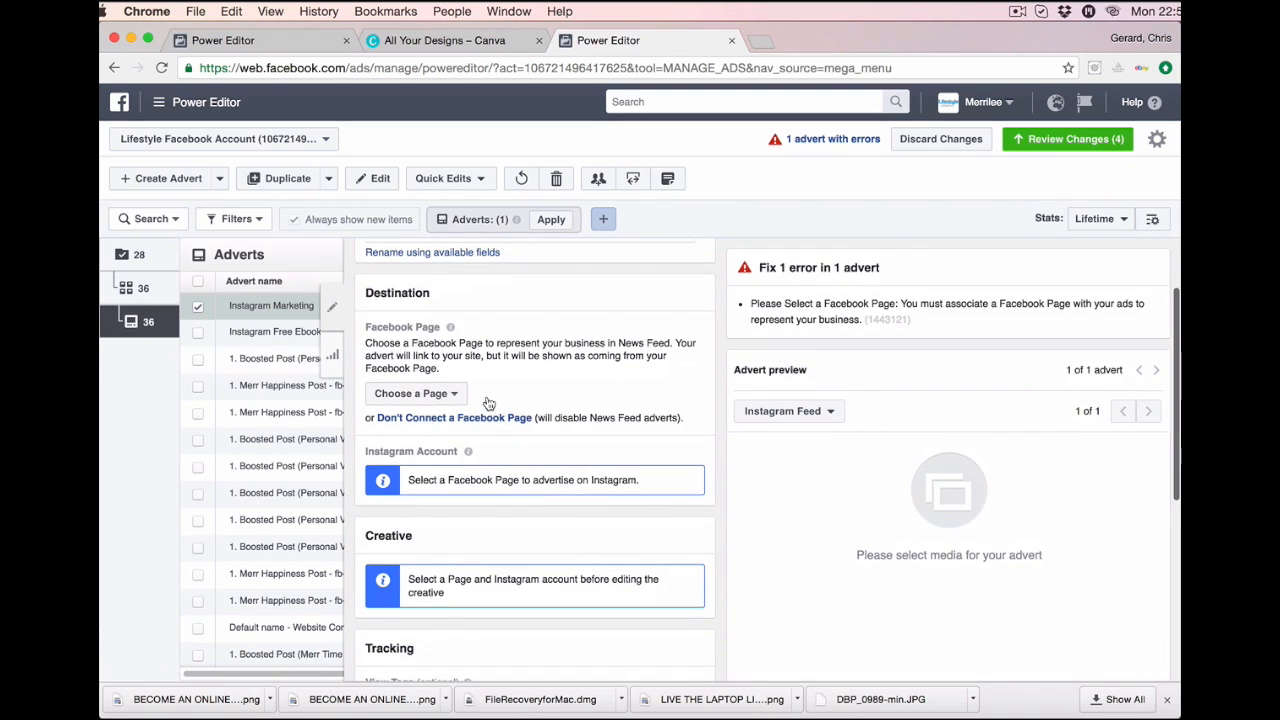
left_click(454, 396)
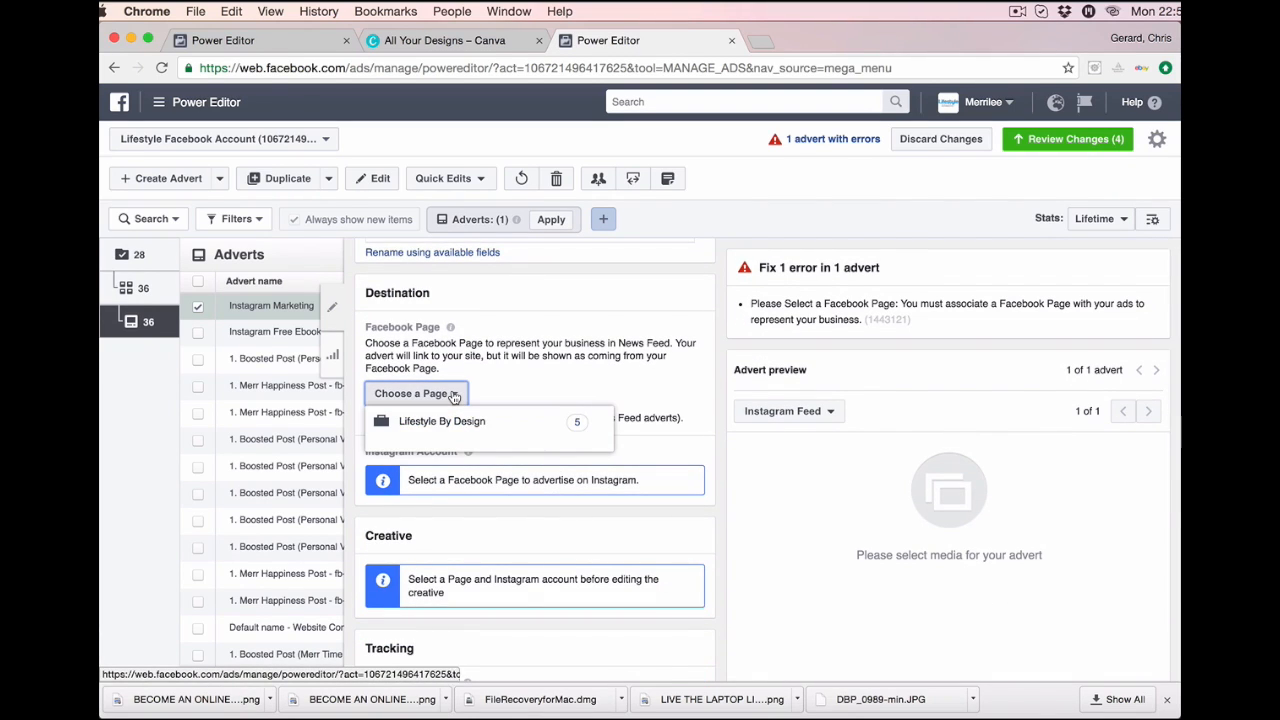
left_click(457, 429)
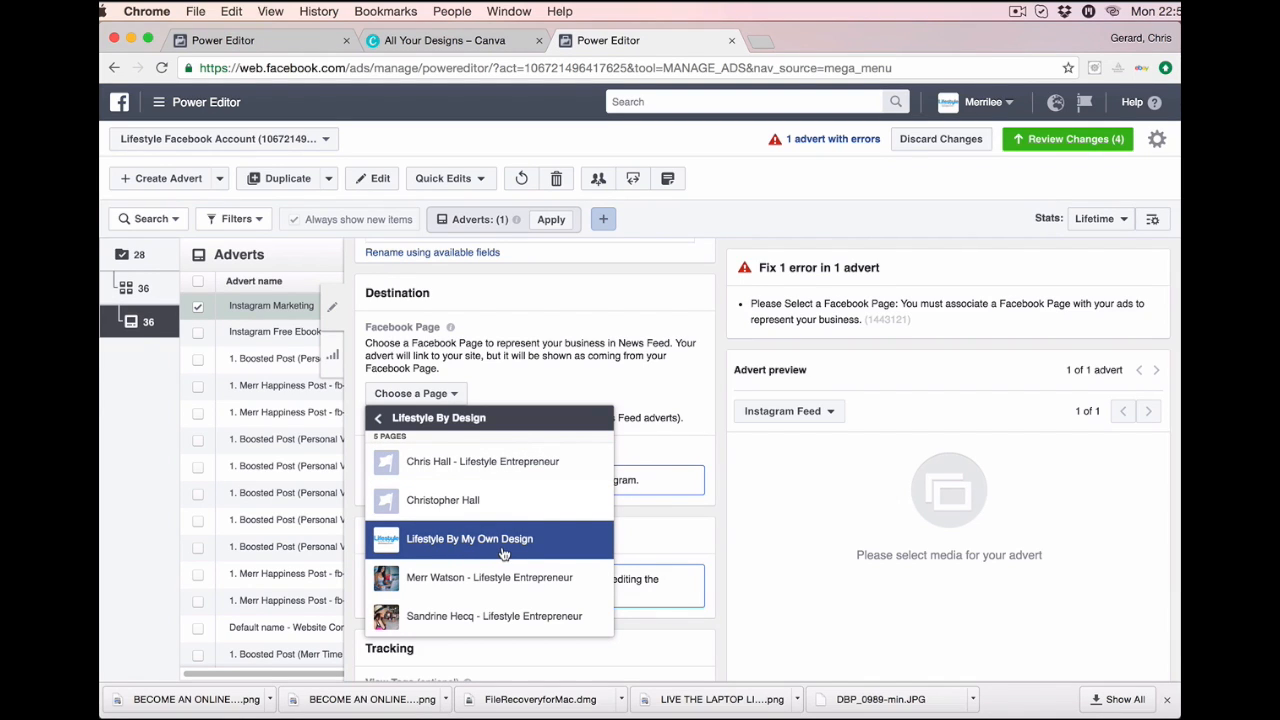
left_click(503, 540)
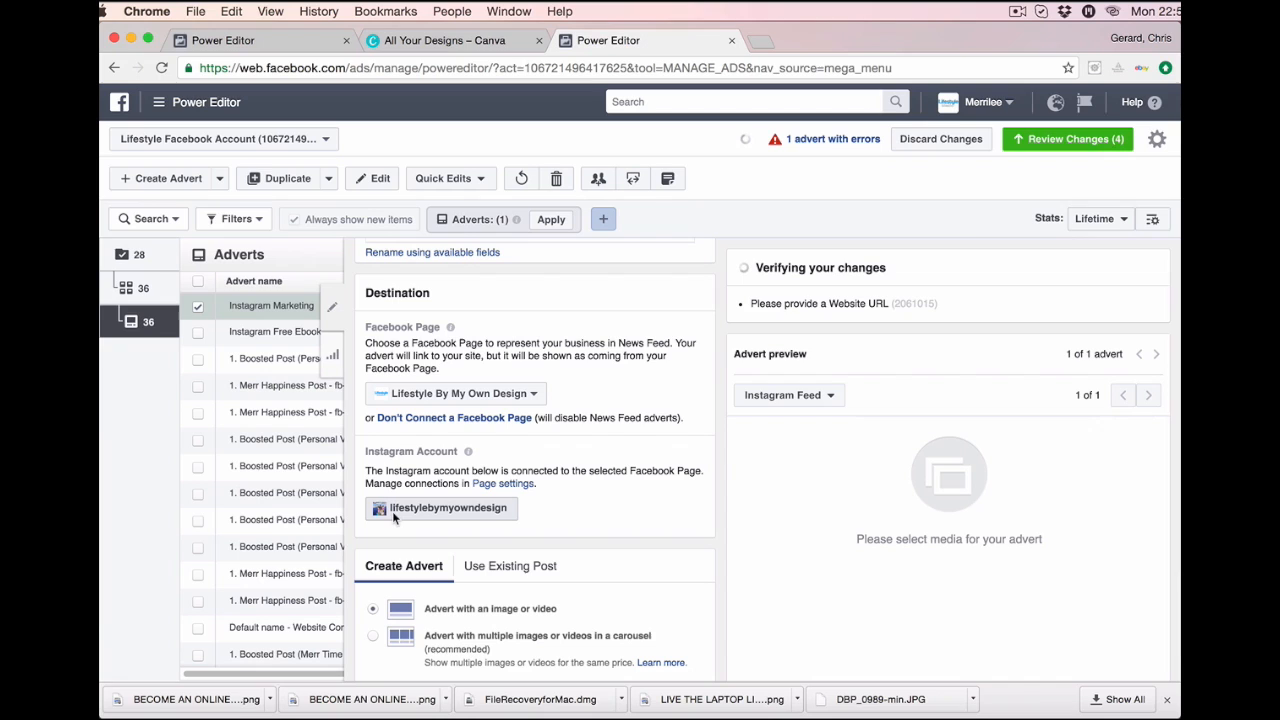
scroll(519, 486, "down", 1)
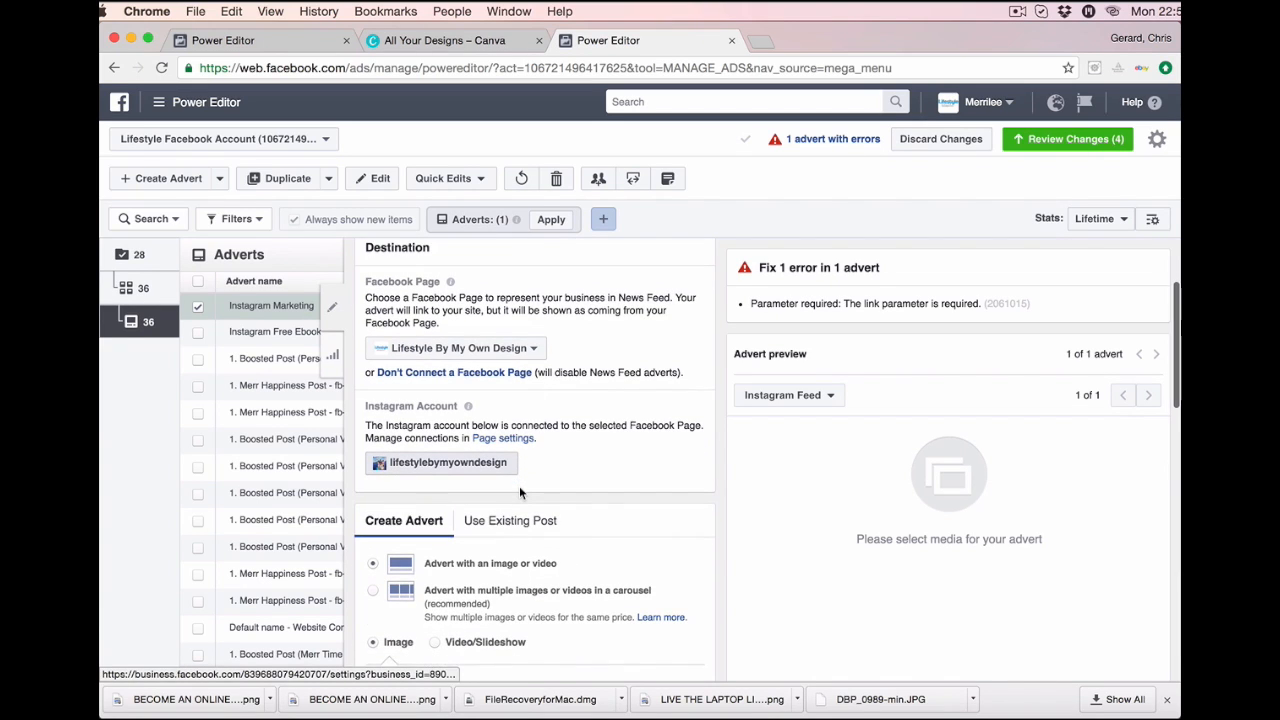
scroll(519, 486, "down", 2)
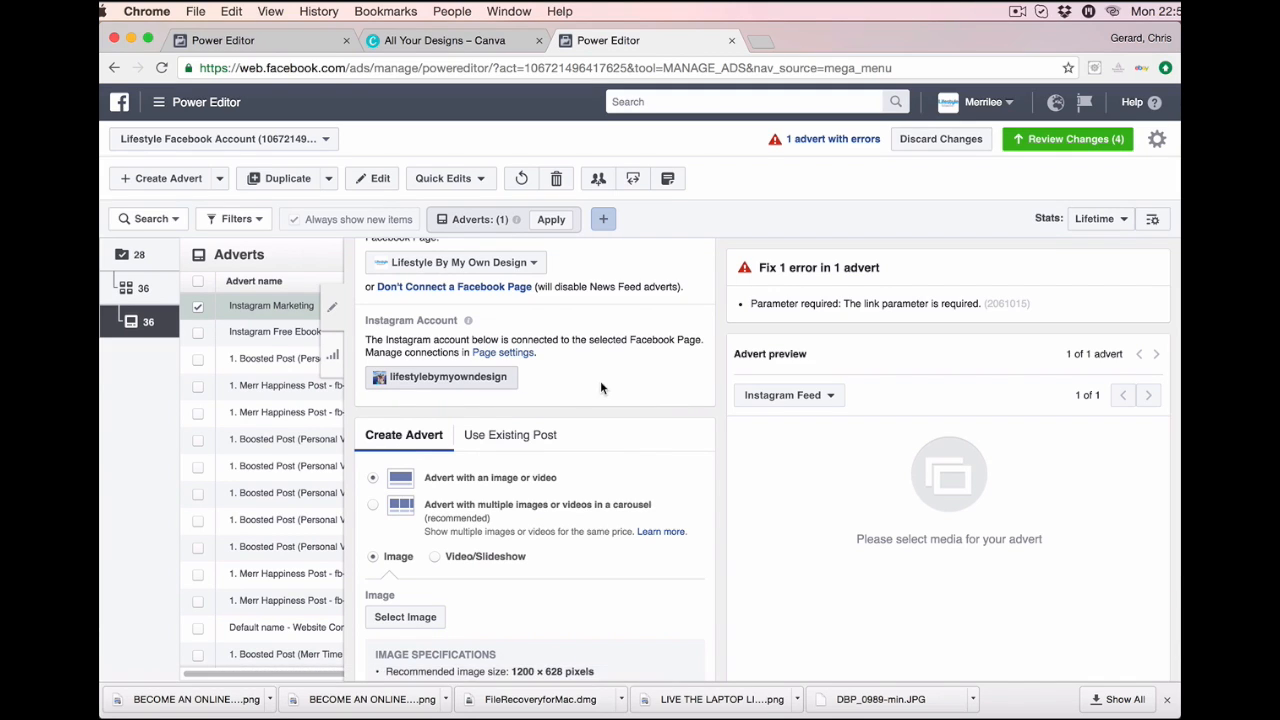
scroll(600, 380, "down", 1)
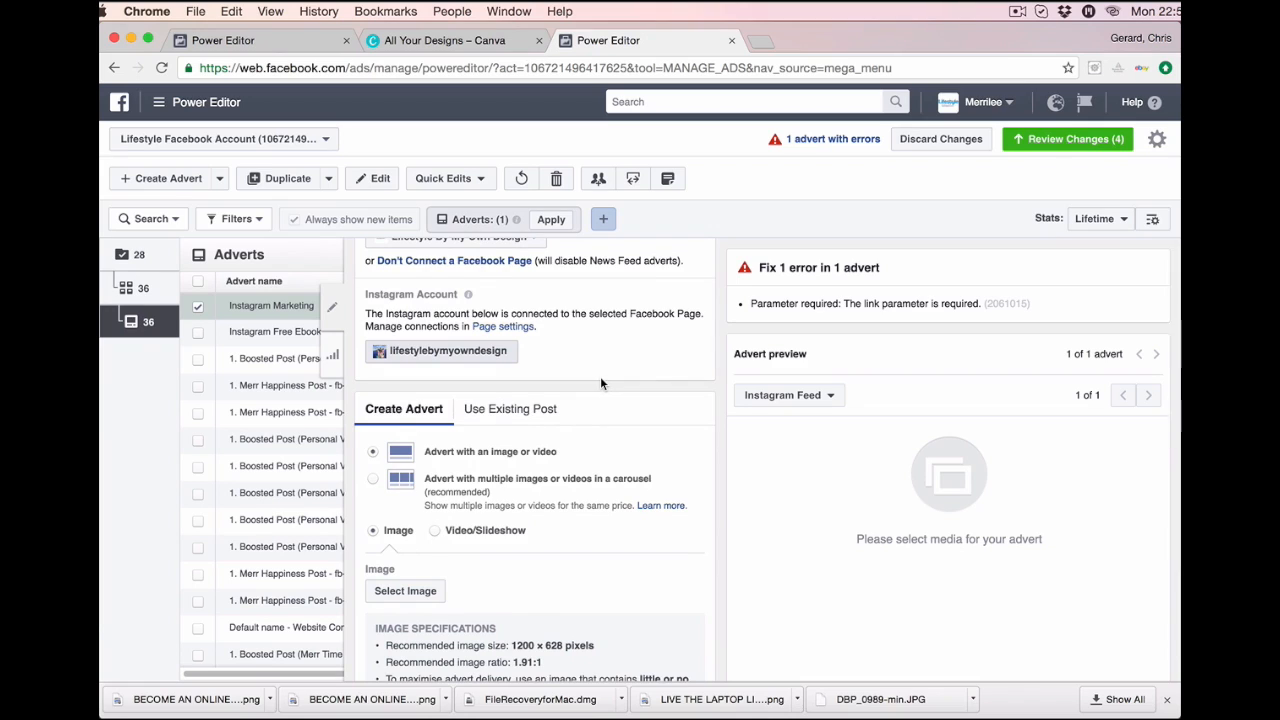
scroll(601, 381, "down", 1)
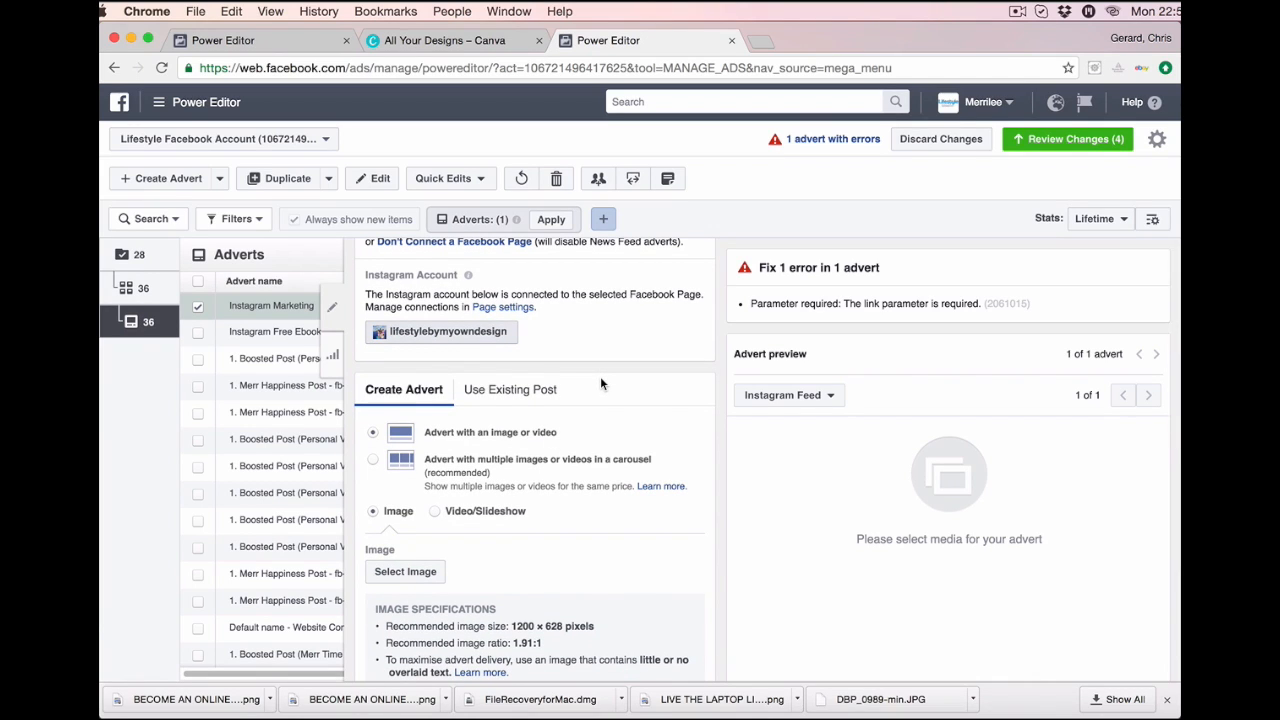
scroll(601, 381, "down", 1)
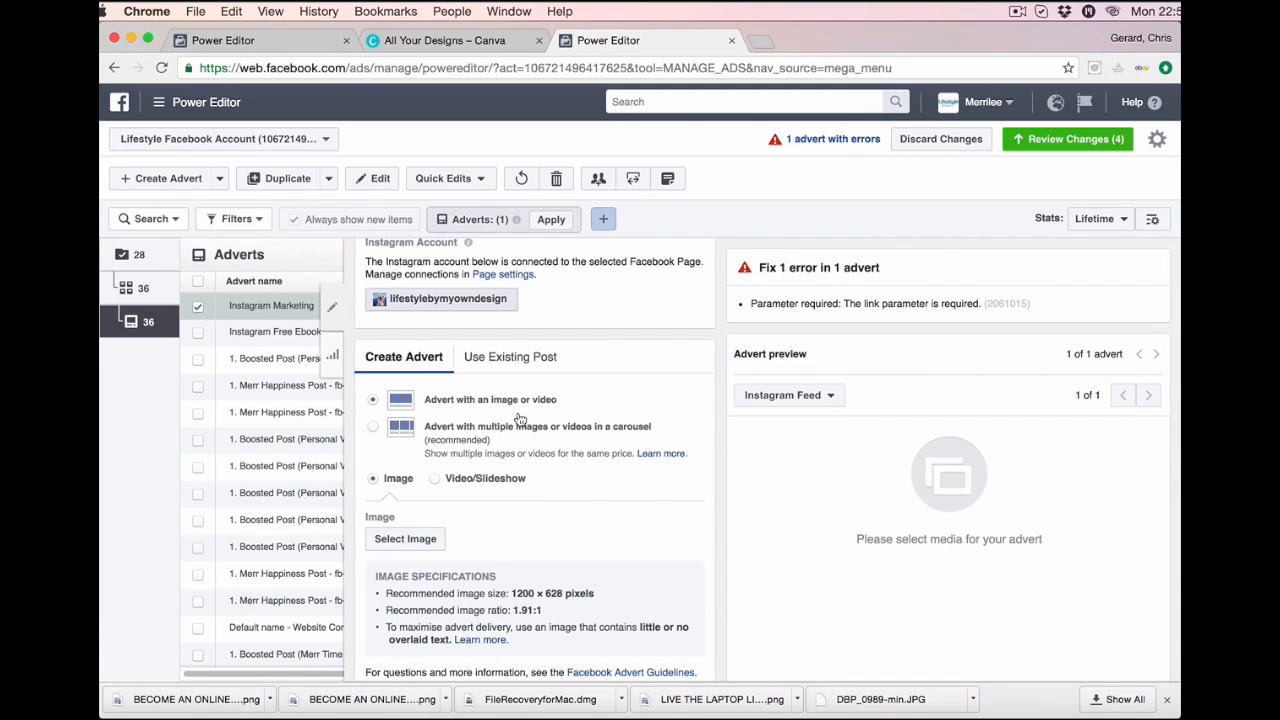
scroll(566, 514, "down", 3)
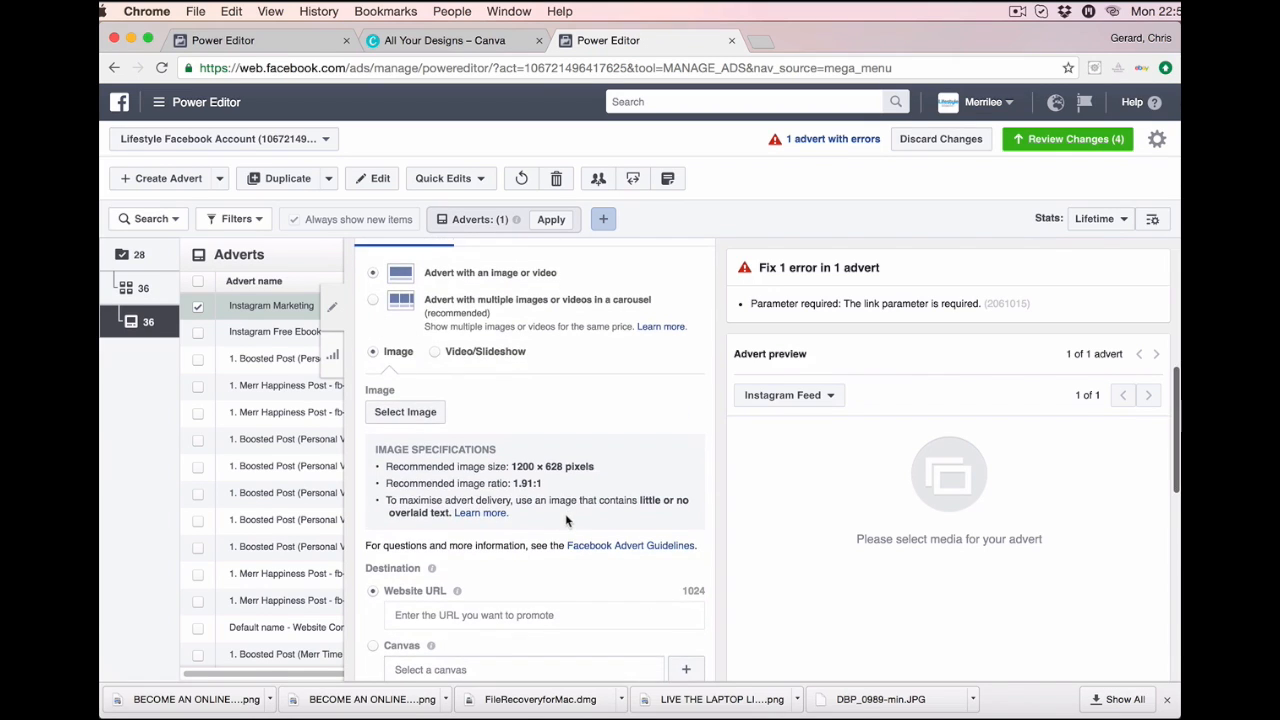
left_click(436, 354)
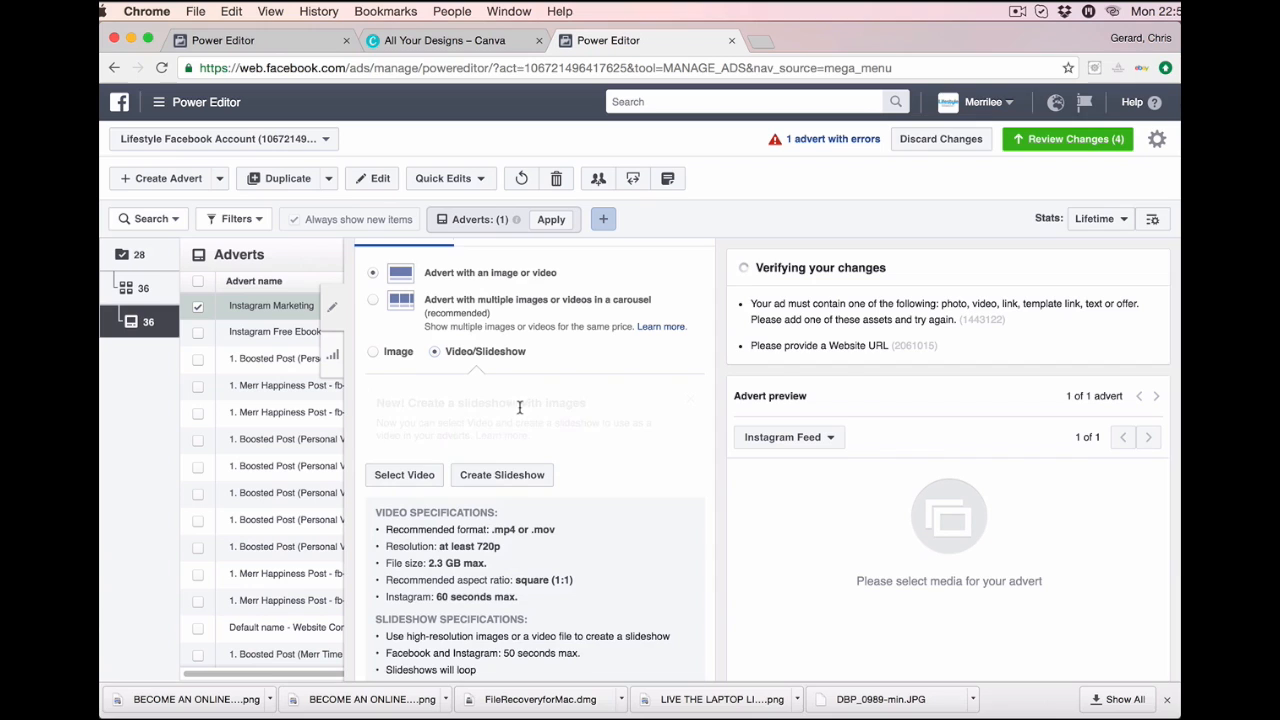
scroll(508, 637, "down", 5)
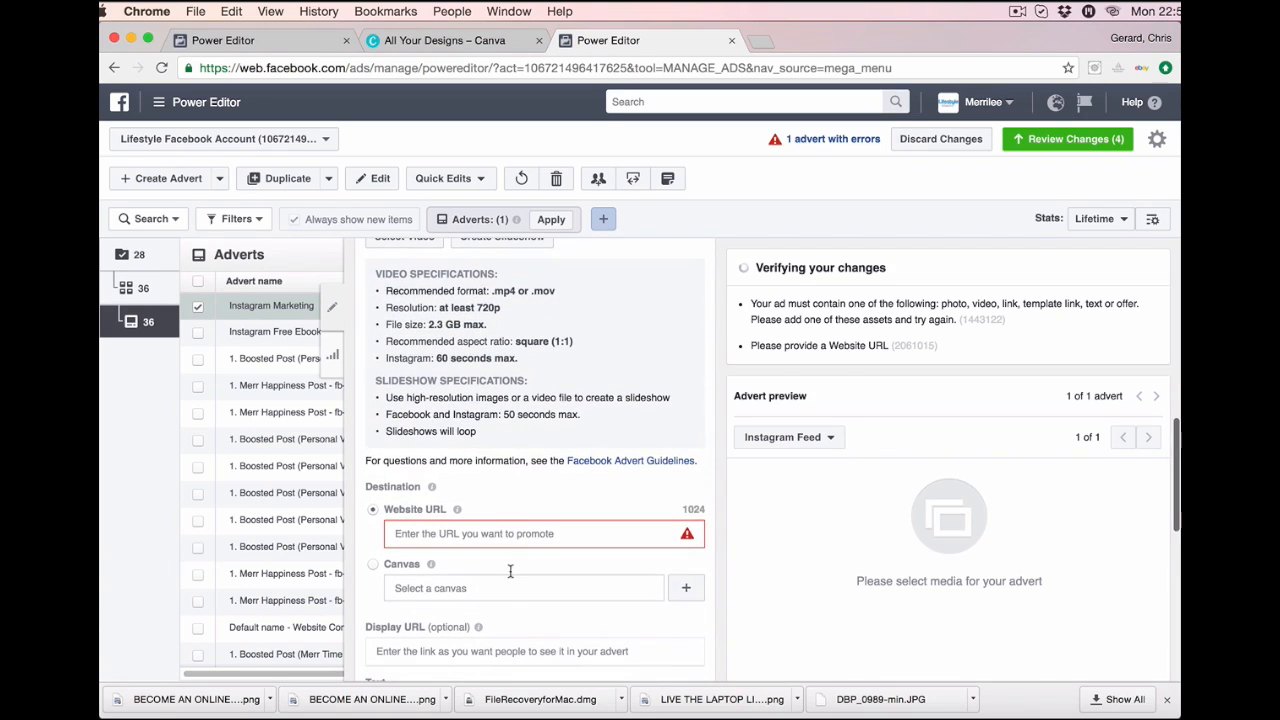
scroll(512, 540, "up", 4)
scroll(512, 540, "up", 1)
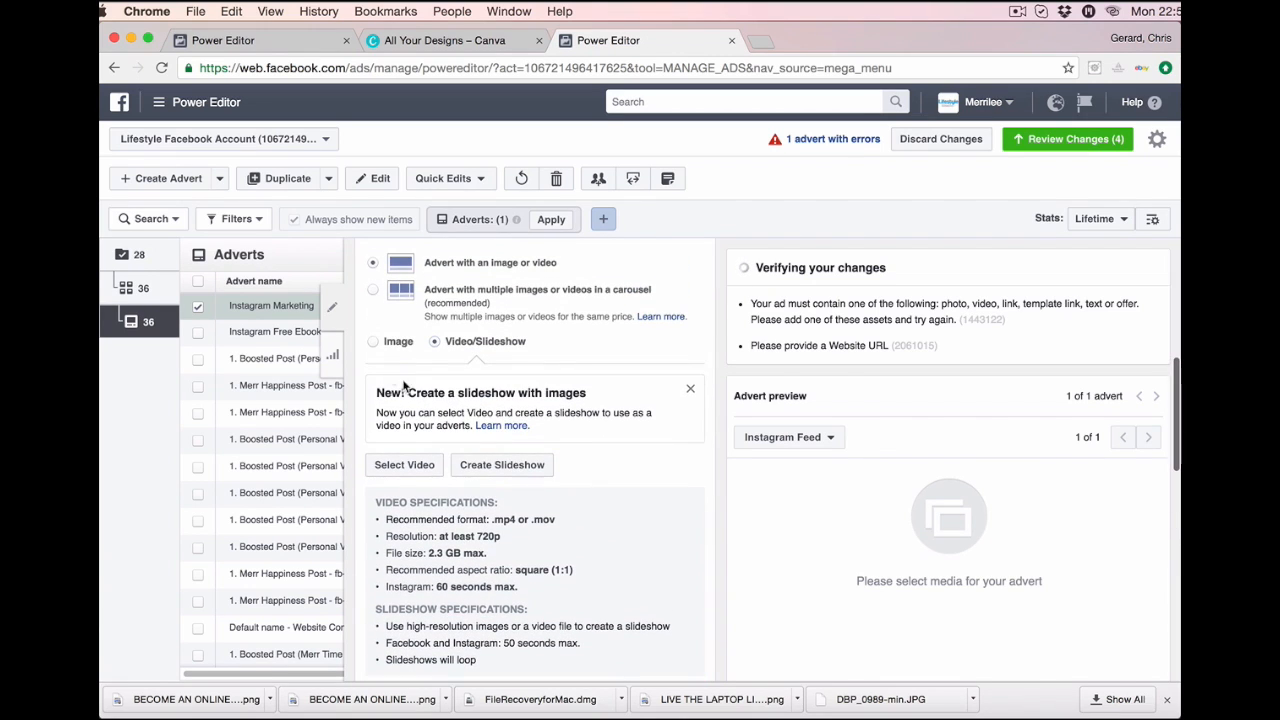
left_click(374, 344)
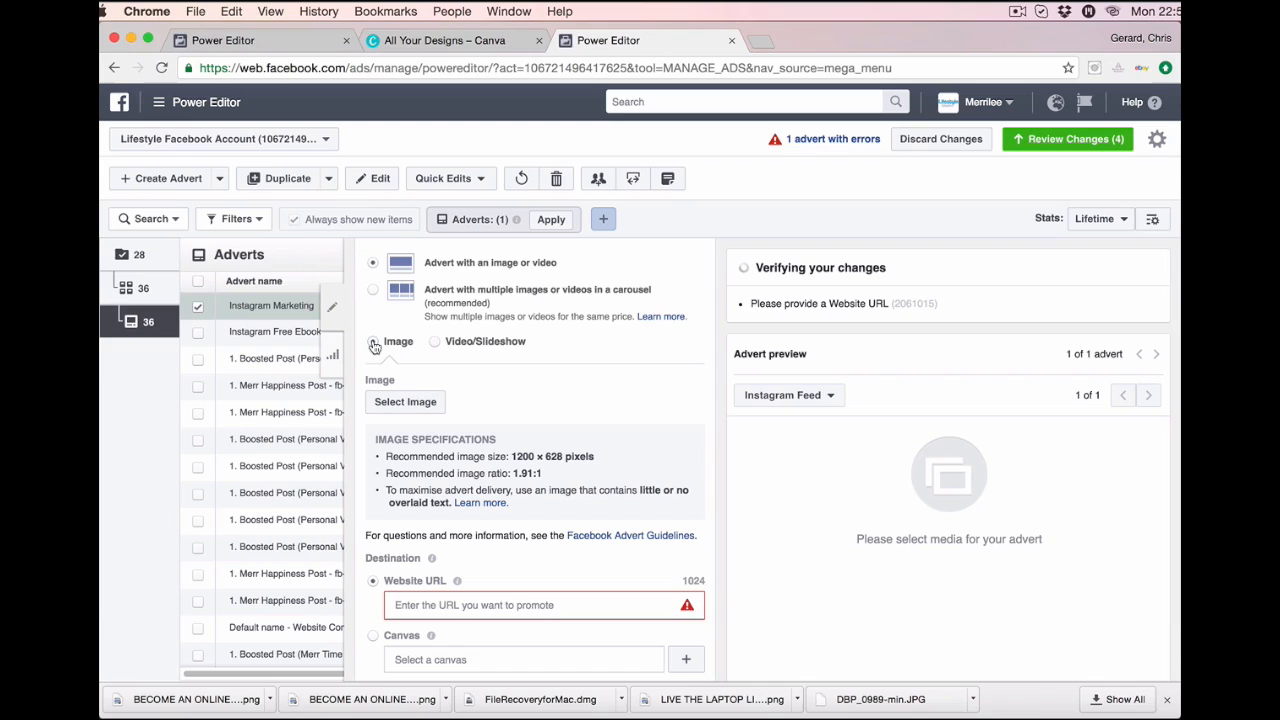
Browse the advert's Image Library, then switch to the Canva All Your Designs tab.
left_click(418, 402)
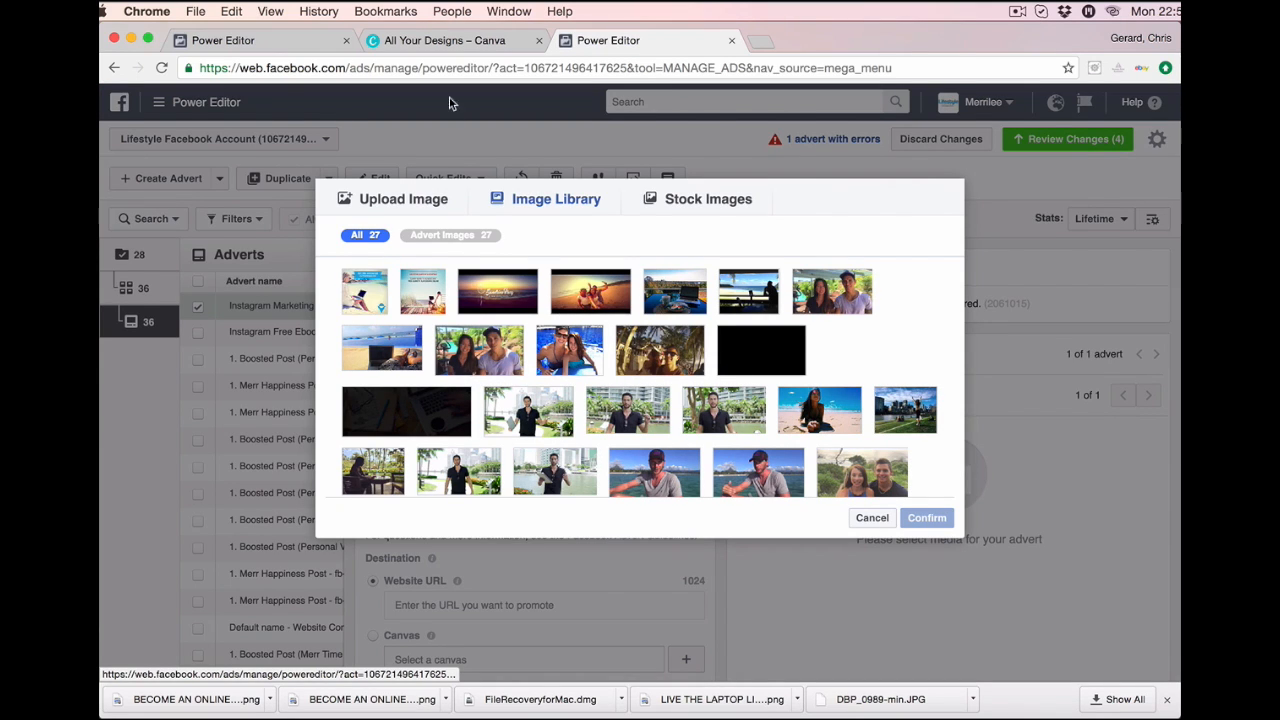
left_click(446, 41)
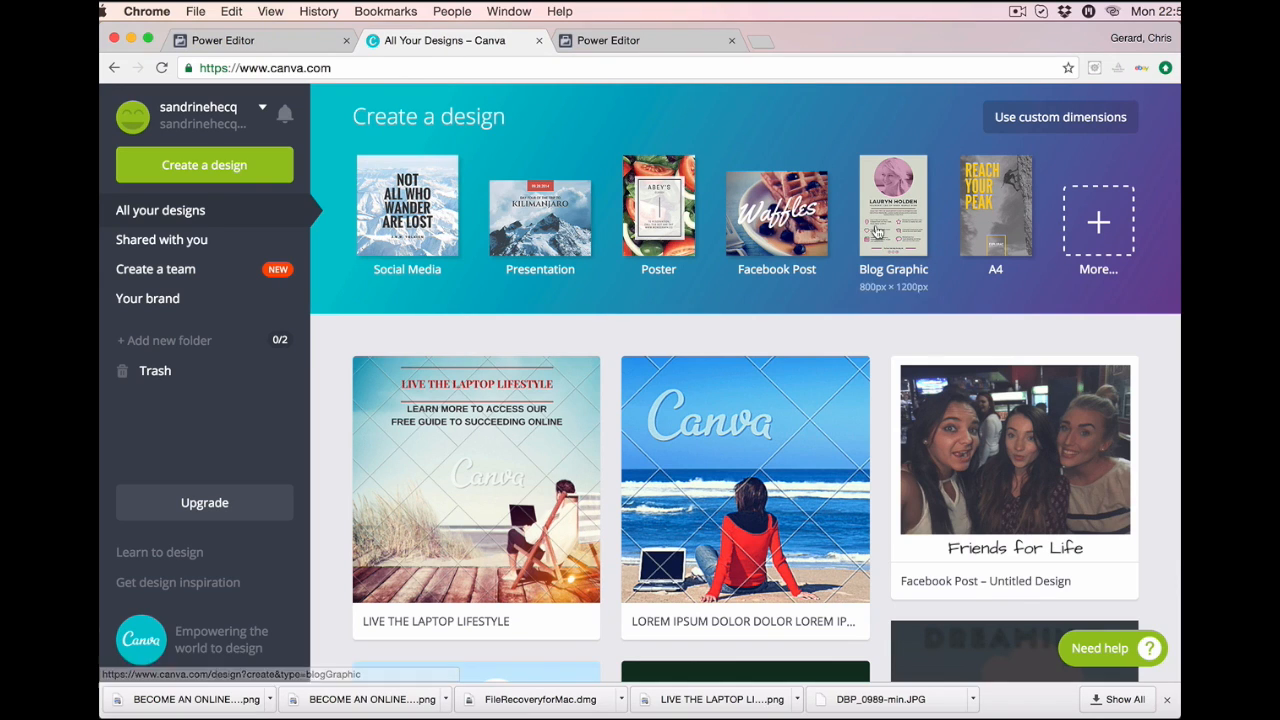
Create a blank Canva design with custom dimensions of 1080 × 1080 px.
left_click(1058, 118)
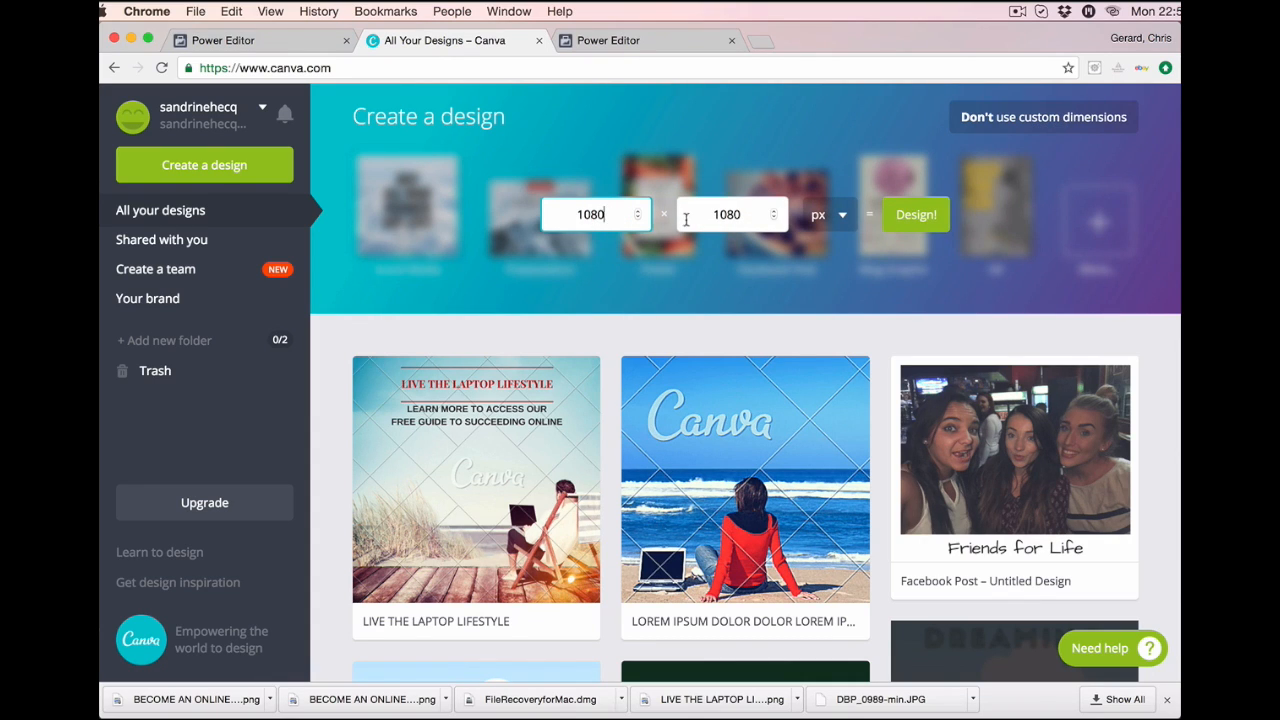
left_click(918, 216)
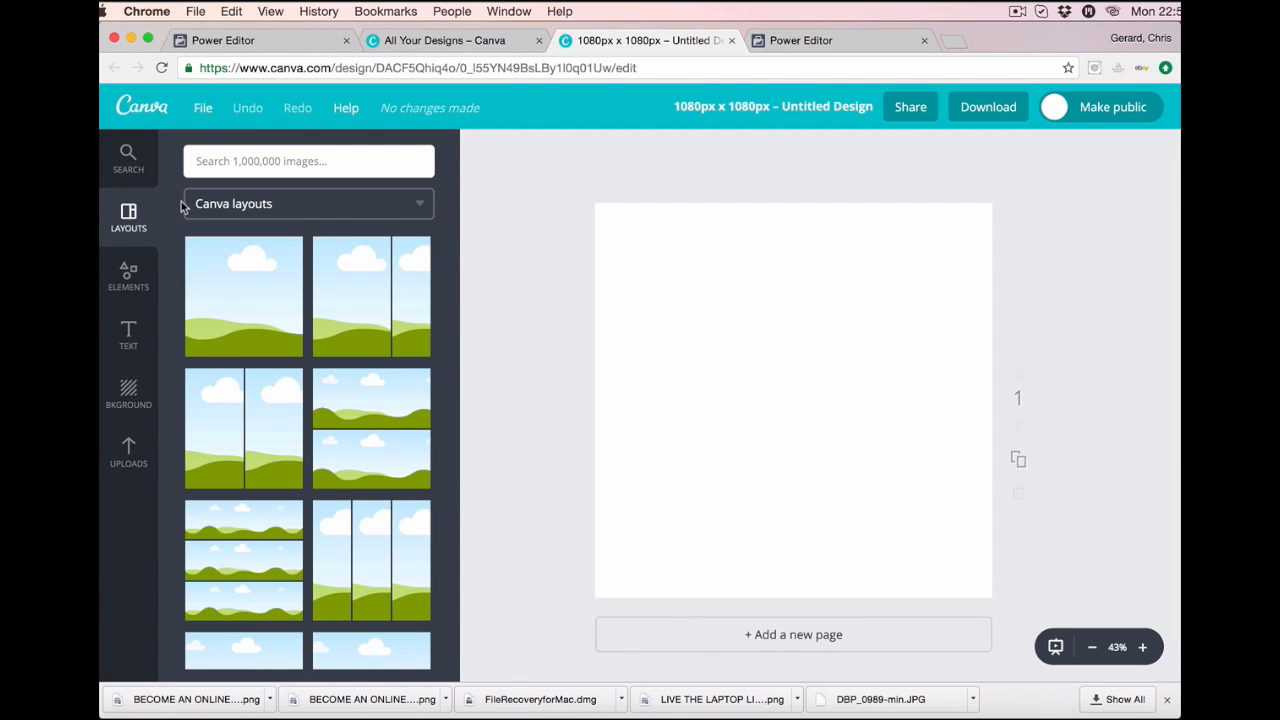
Search Canva images for laptop photos and browse the results.
left_click(232, 167)
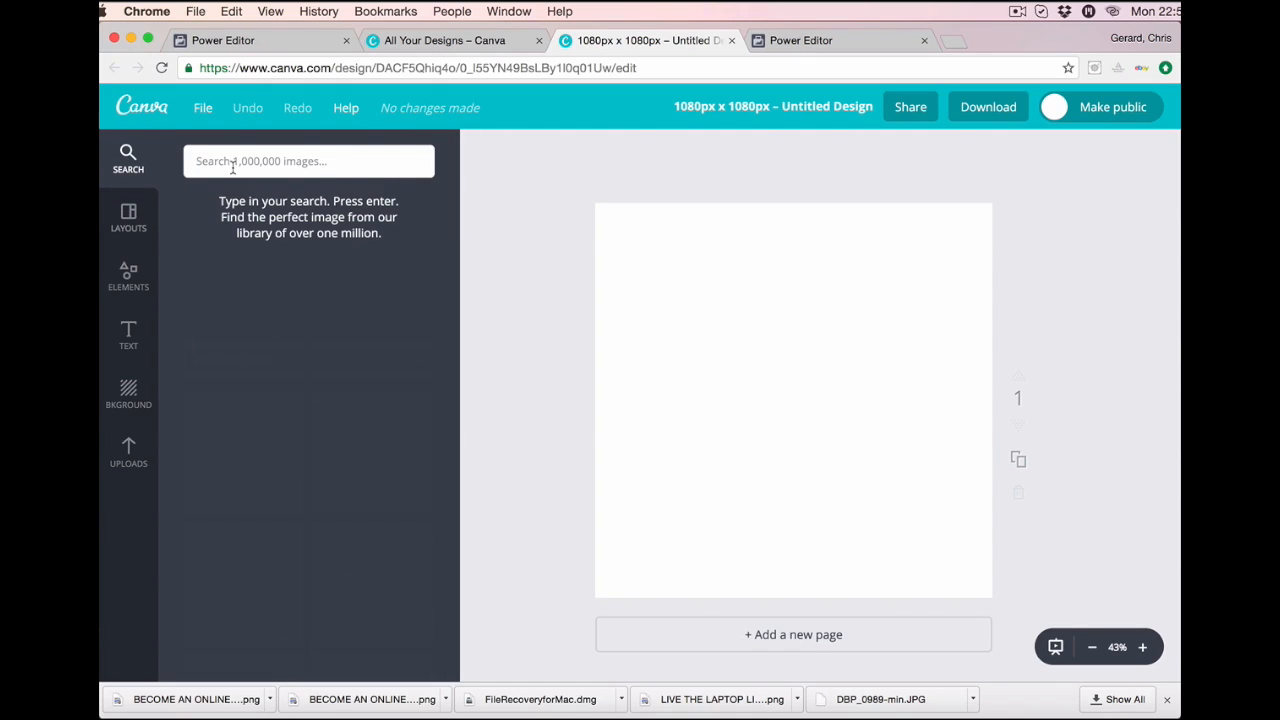
type("laptop on the neach")
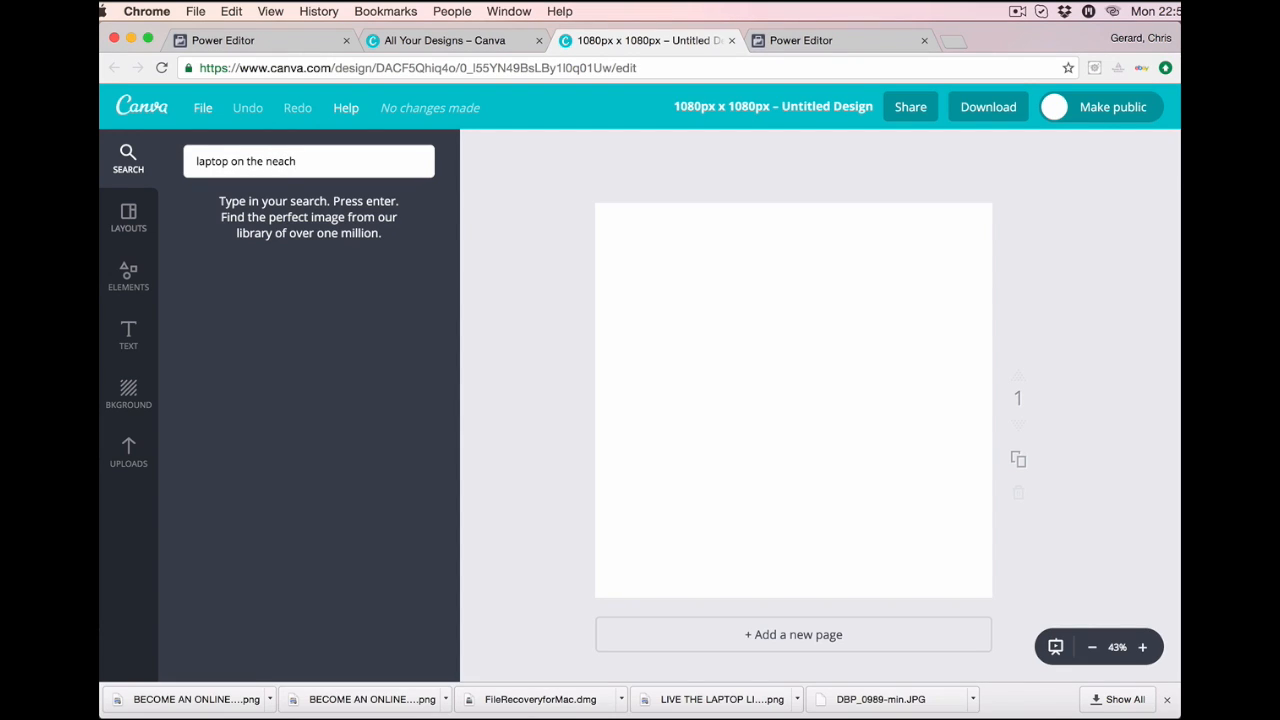
key("Return")
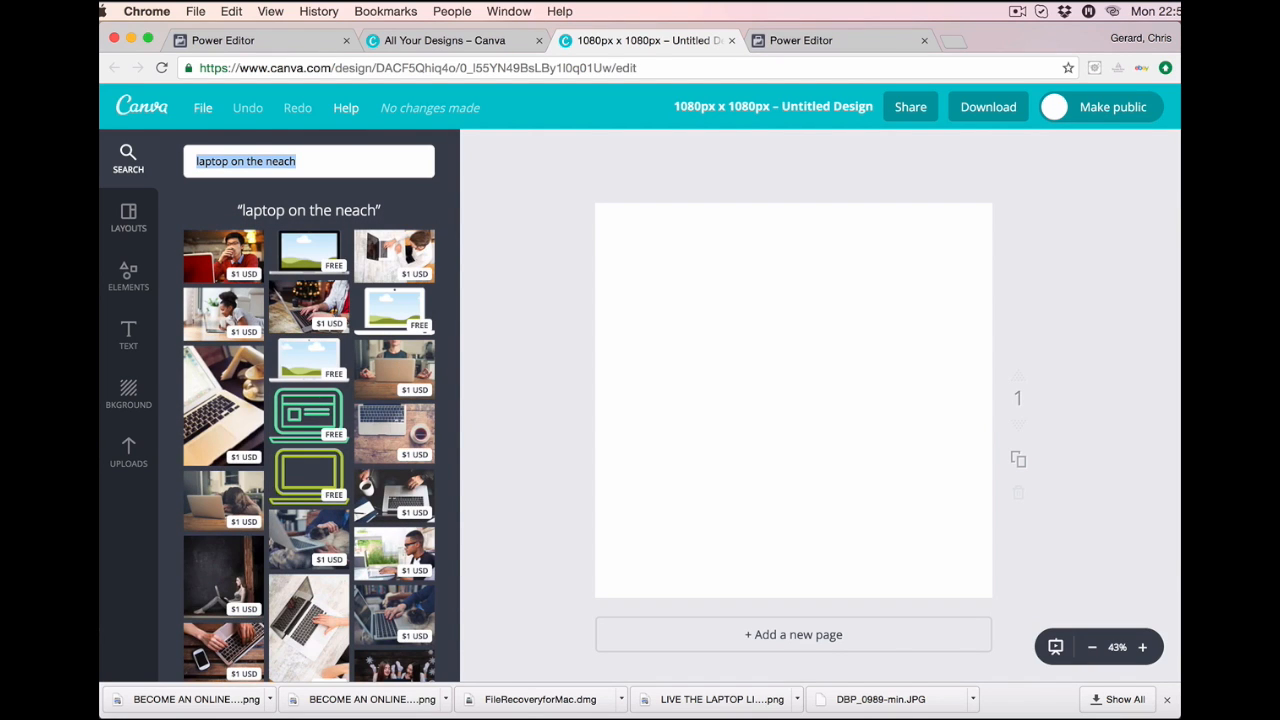
scroll(296, 525, "down", 2)
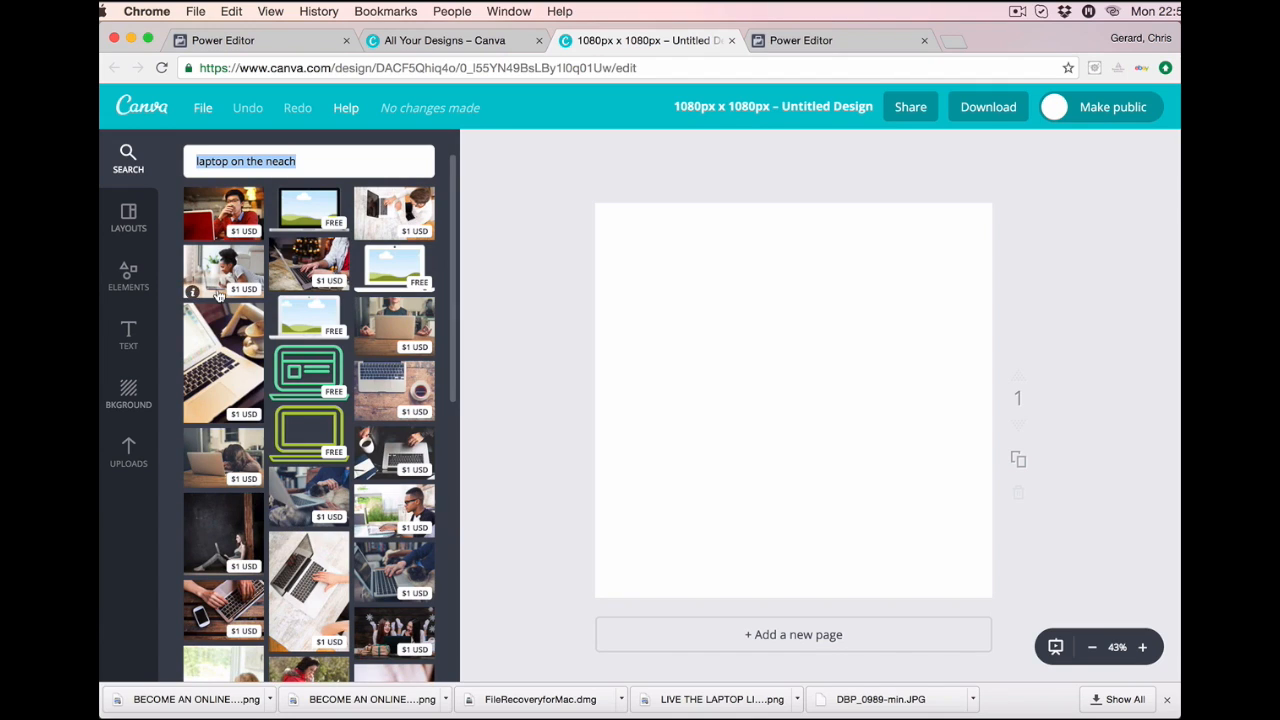
scroll(250, 455, "down", 3)
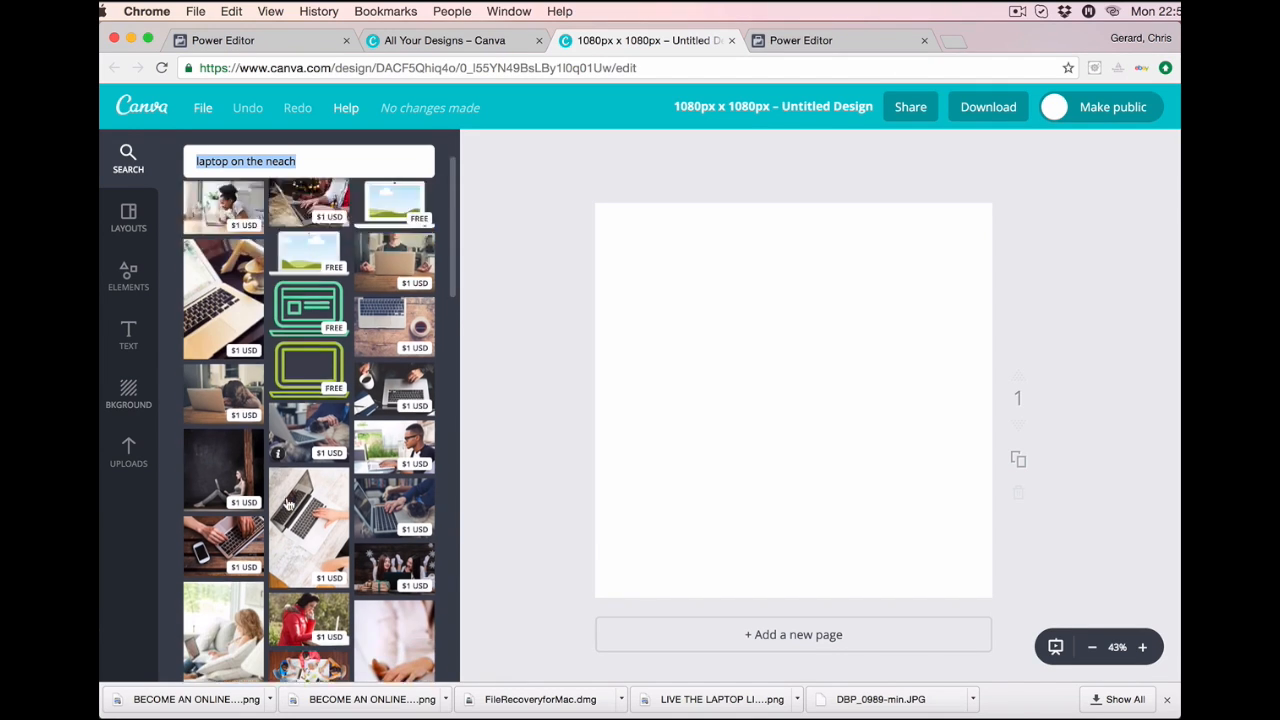
scroll(287, 503, "down", 2)
scroll(287, 503, "up", 5)
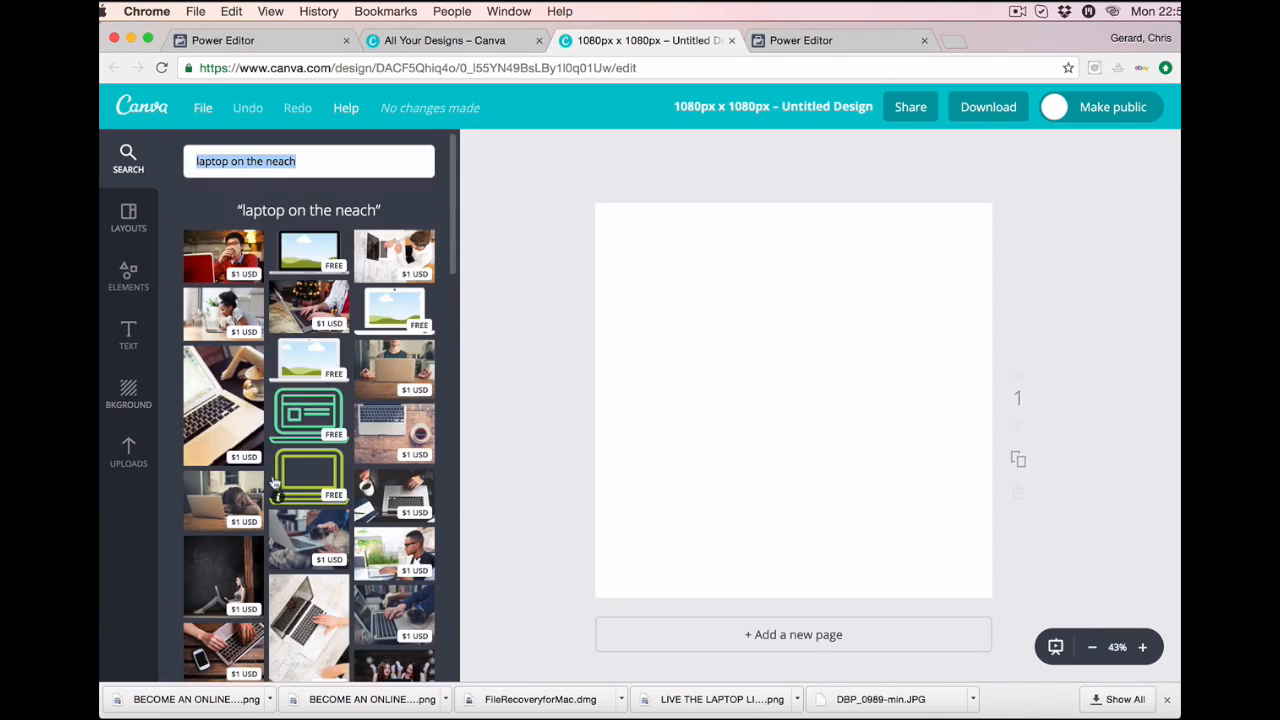
Check the previously uploaded images, then return to the laptop search results.
left_click(127, 455)
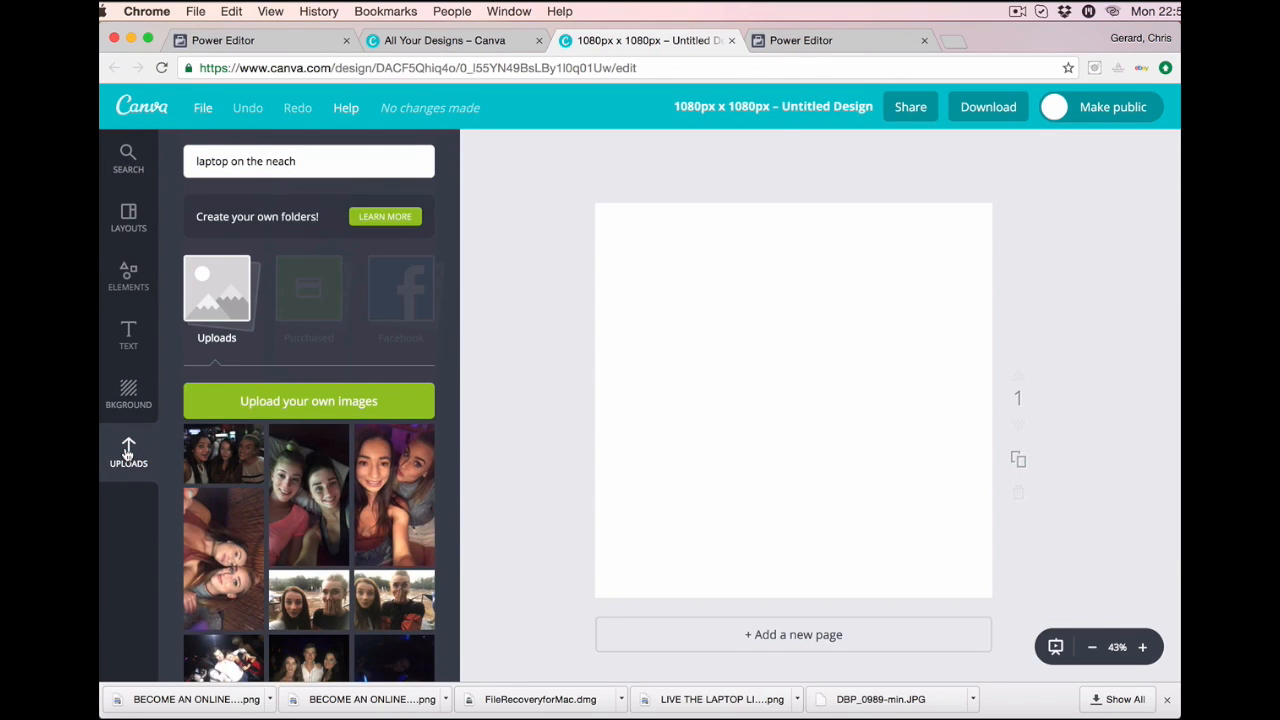
scroll(327, 466, "down", 3)
scroll(278, 557, "up", 4)
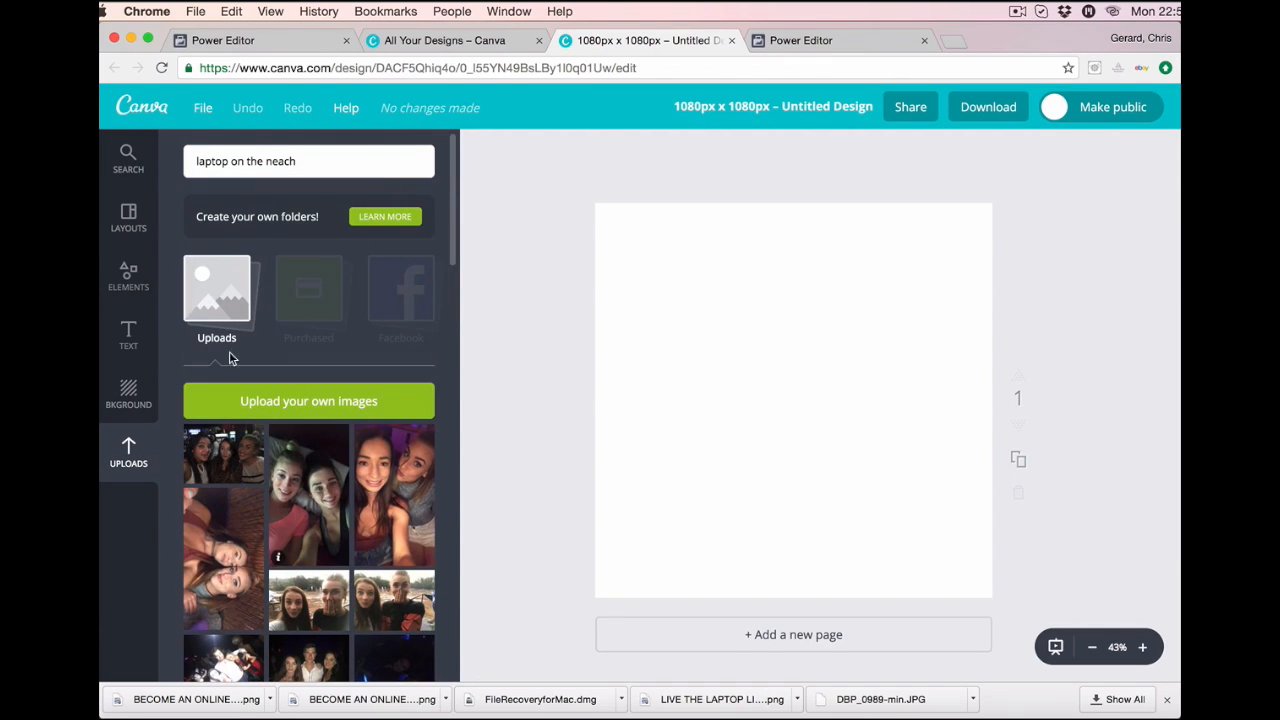
left_click(128, 158)
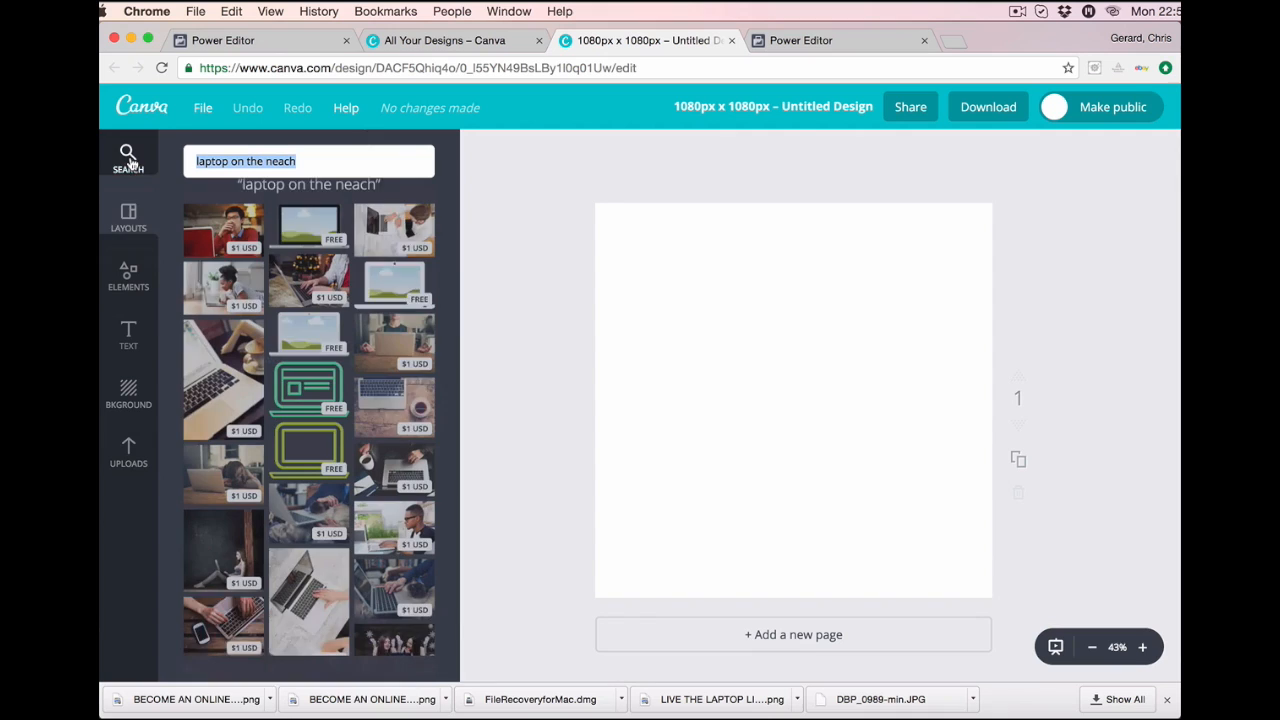
scroll(358, 424, "down", 10)
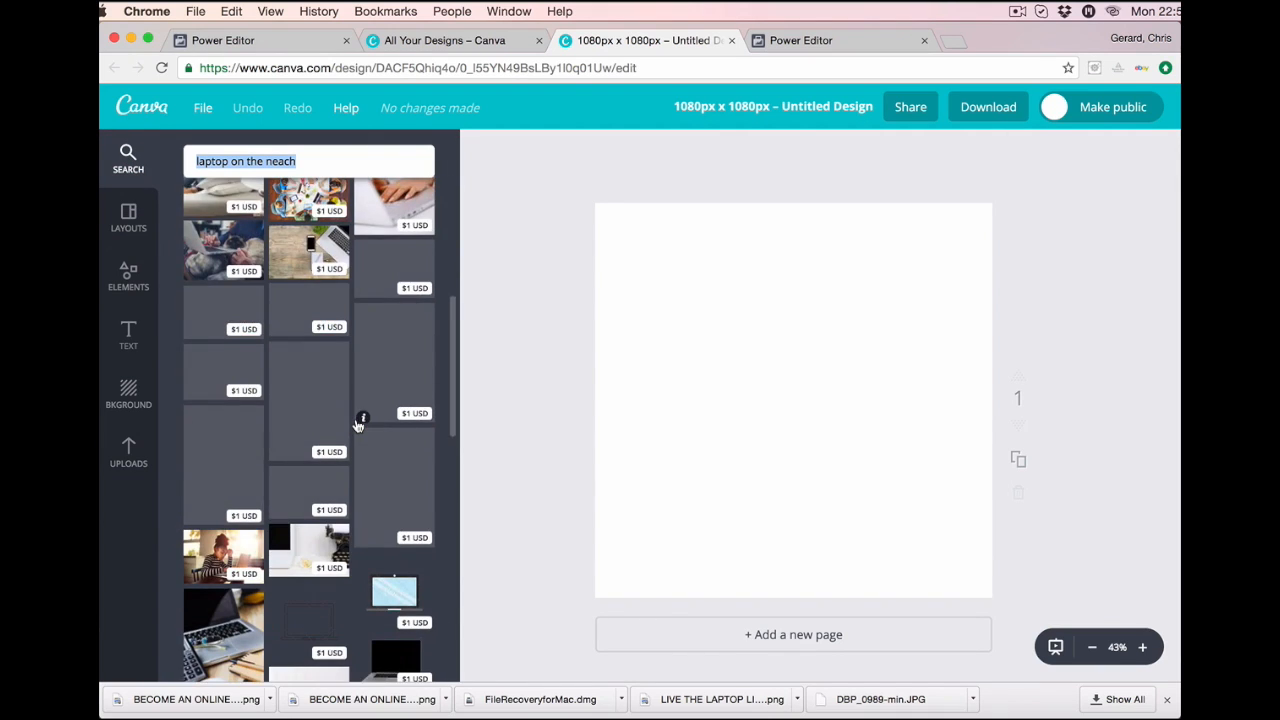
scroll(358, 424, "down", 8)
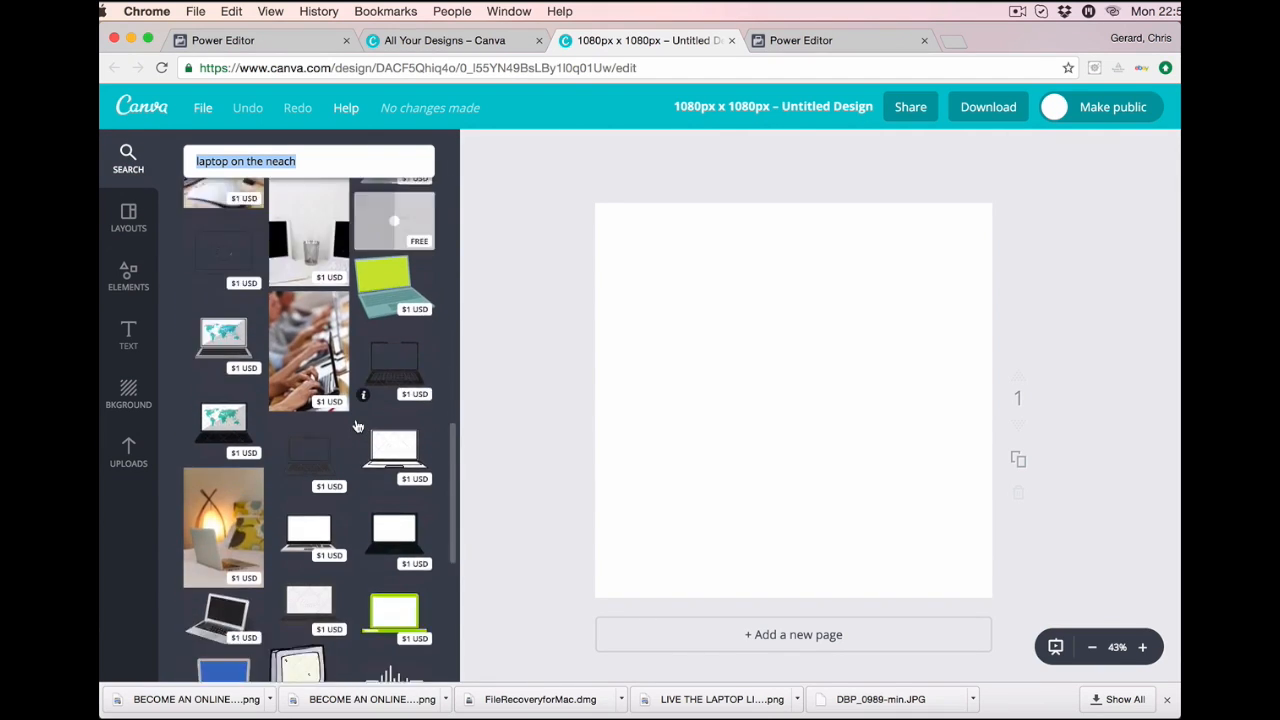
scroll(358, 427, "down", 4)
scroll(358, 426, "up", 20)
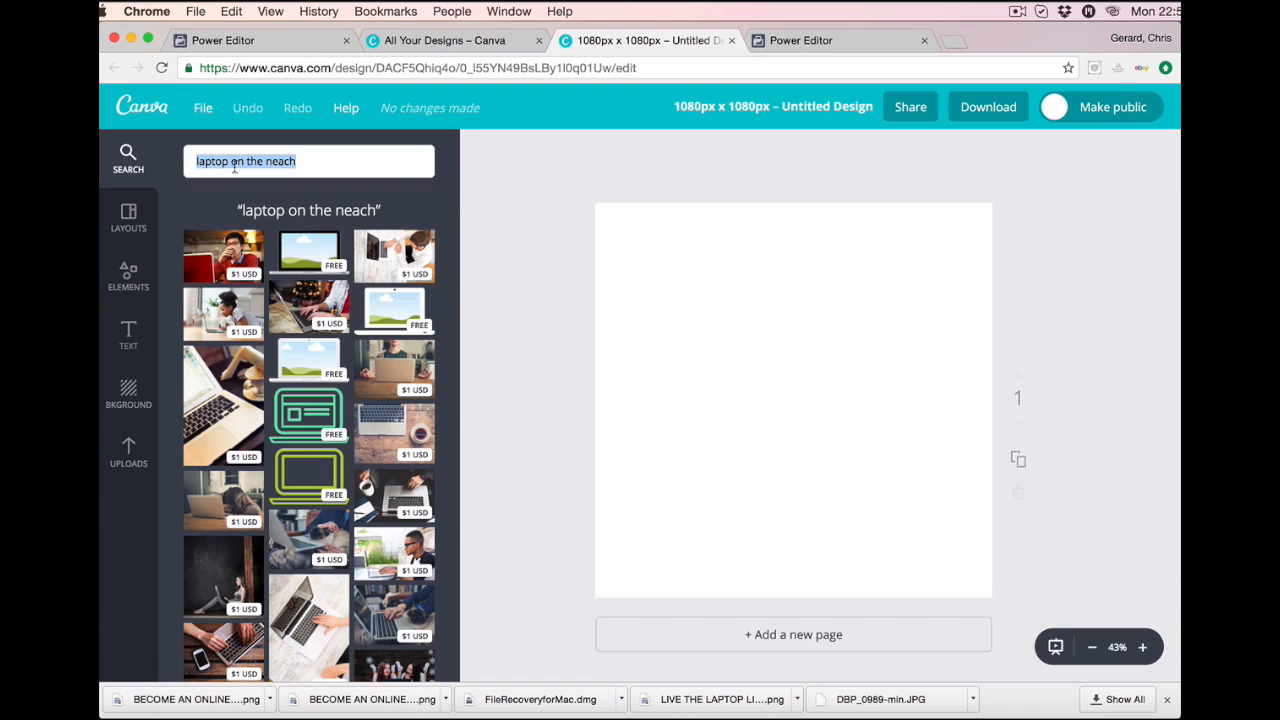
Add the overhead laptop photo and enlarge it to cover the whole canvas.
left_click(405, 265)
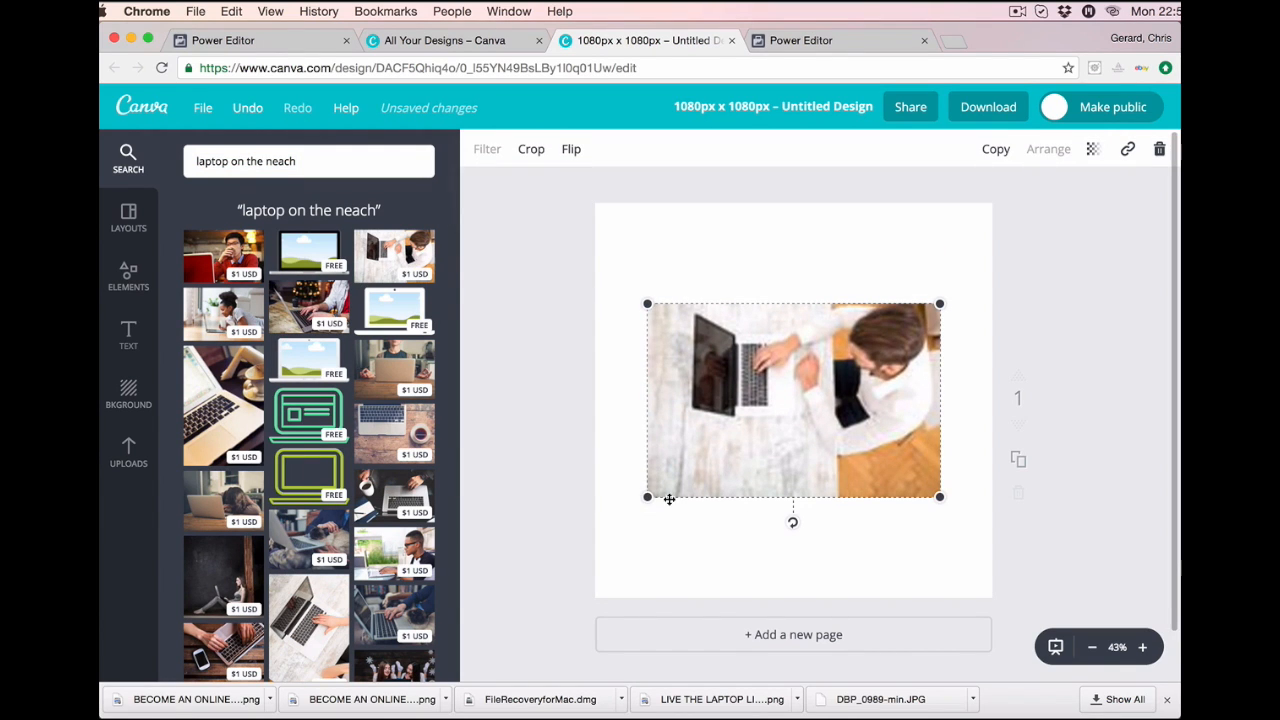
left_click_drag(648, 498, 492, 599)
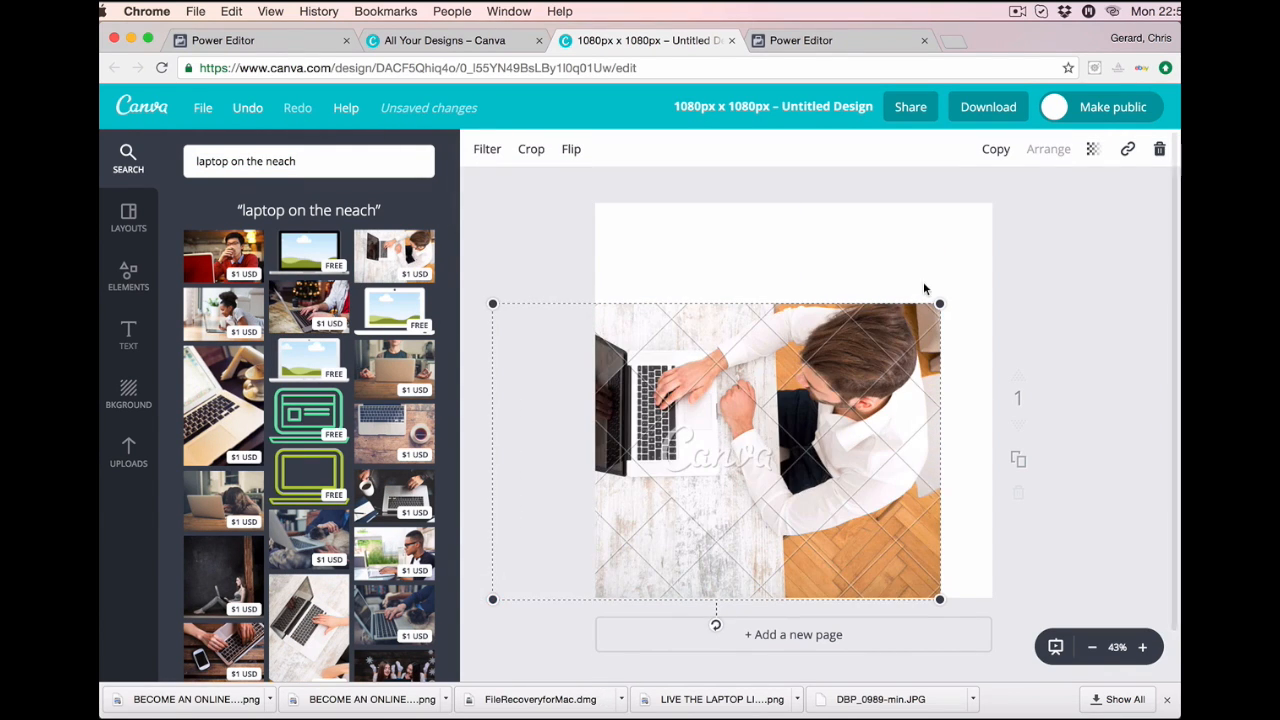
left_click_drag(939, 303, 1057, 134)
left_click_drag(820, 391, 824, 396)
Replace the laptop search query with 'ba' to start a banner search.
left_click(308, 160)
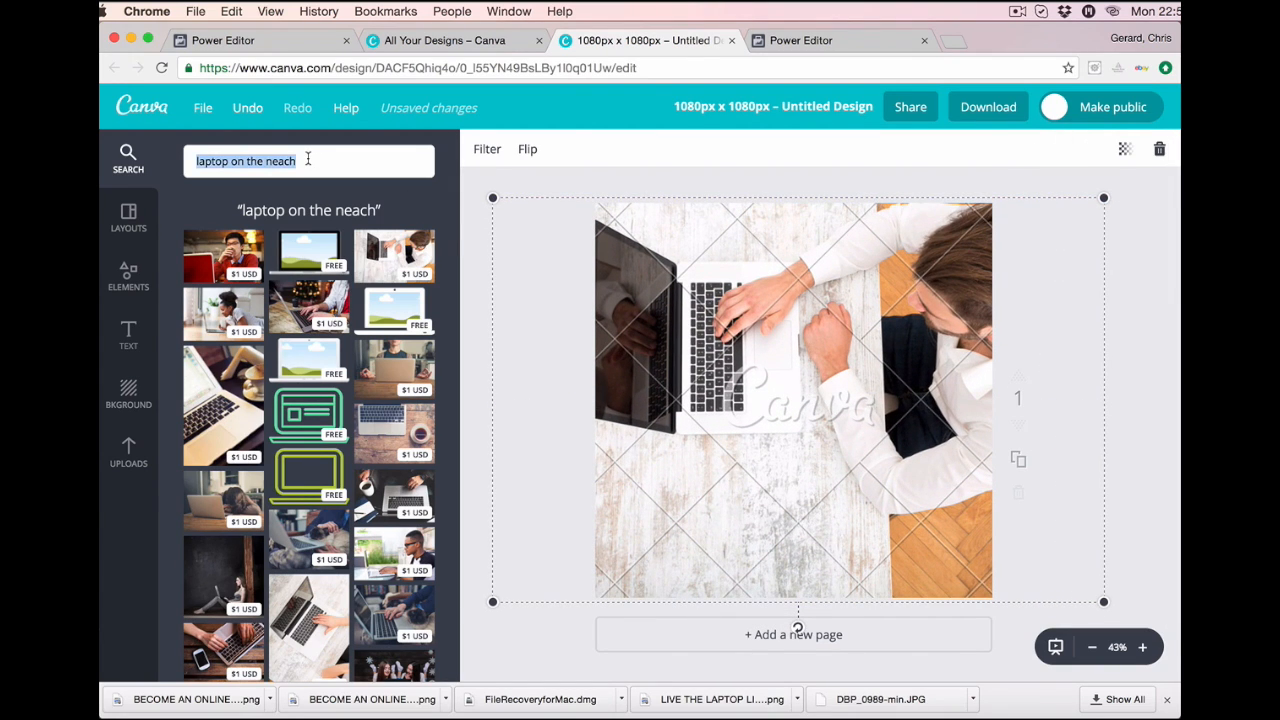
key("BackSpace")
type("banner")
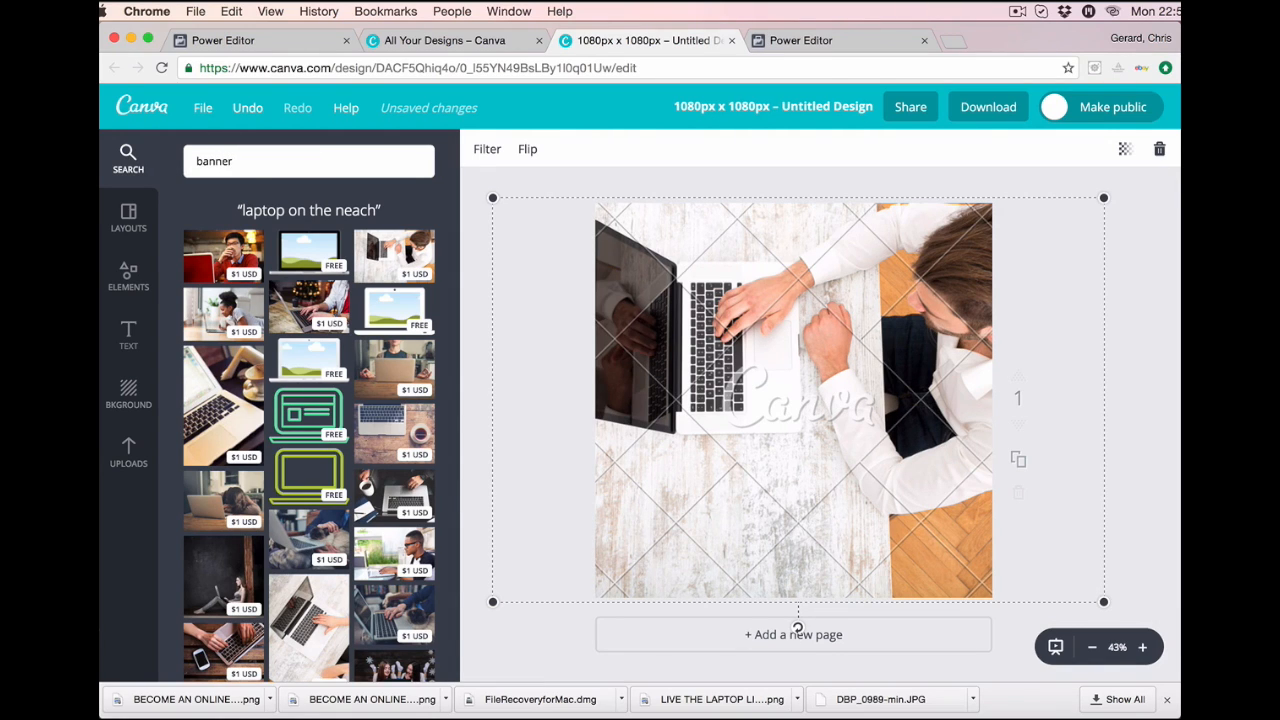
Place the pink TITLE ribbon banner near the photo's bottom and recolour it red.
key("Return")
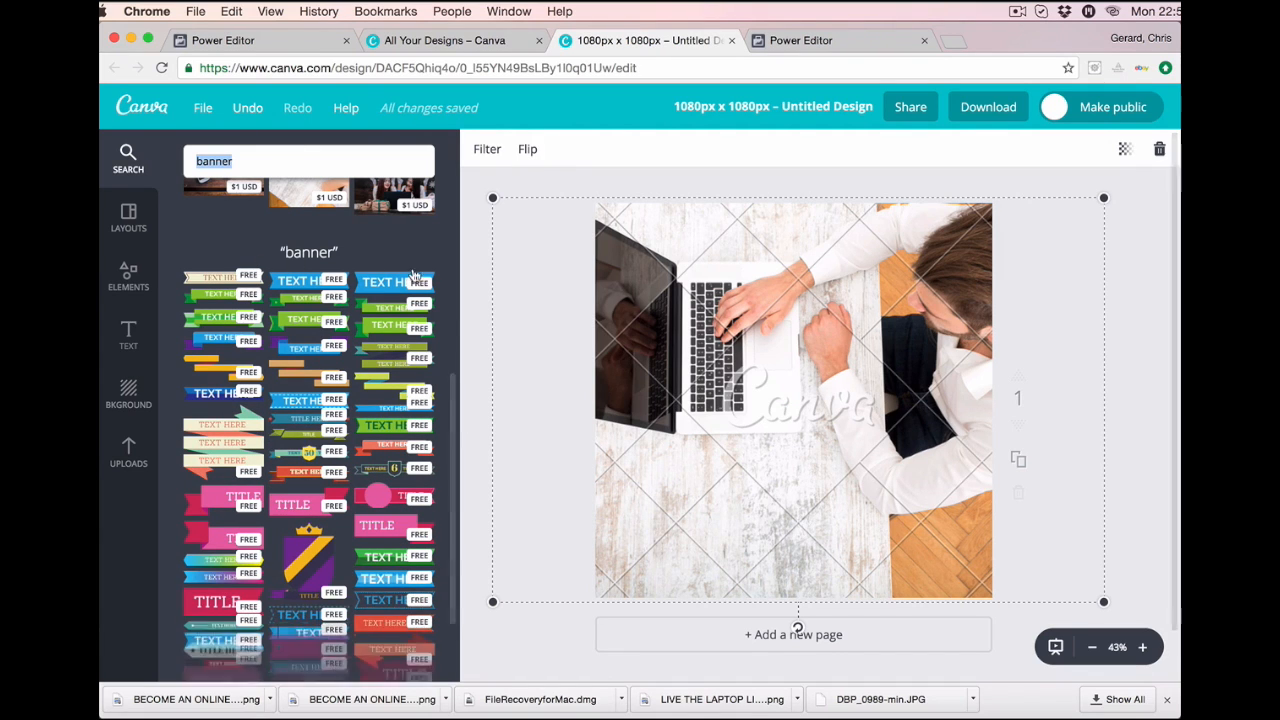
scroll(318, 430, "down", 3)
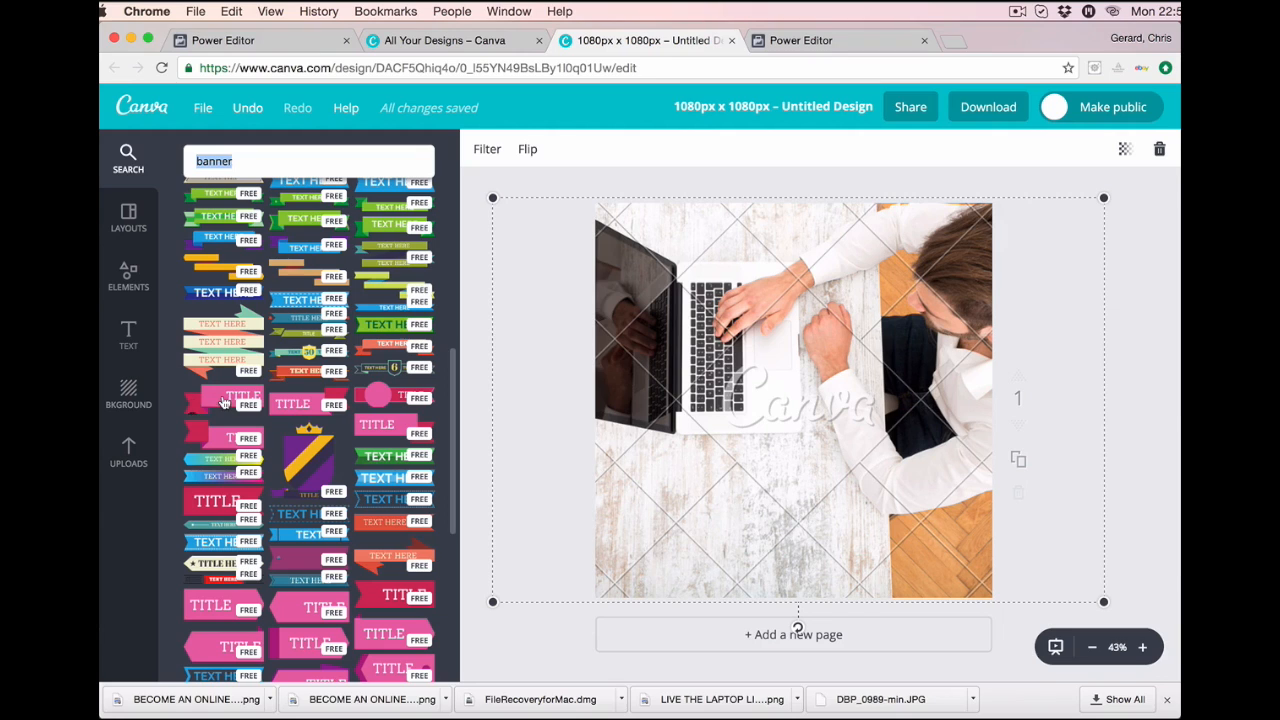
left_click_drag(224, 401, 735, 519)
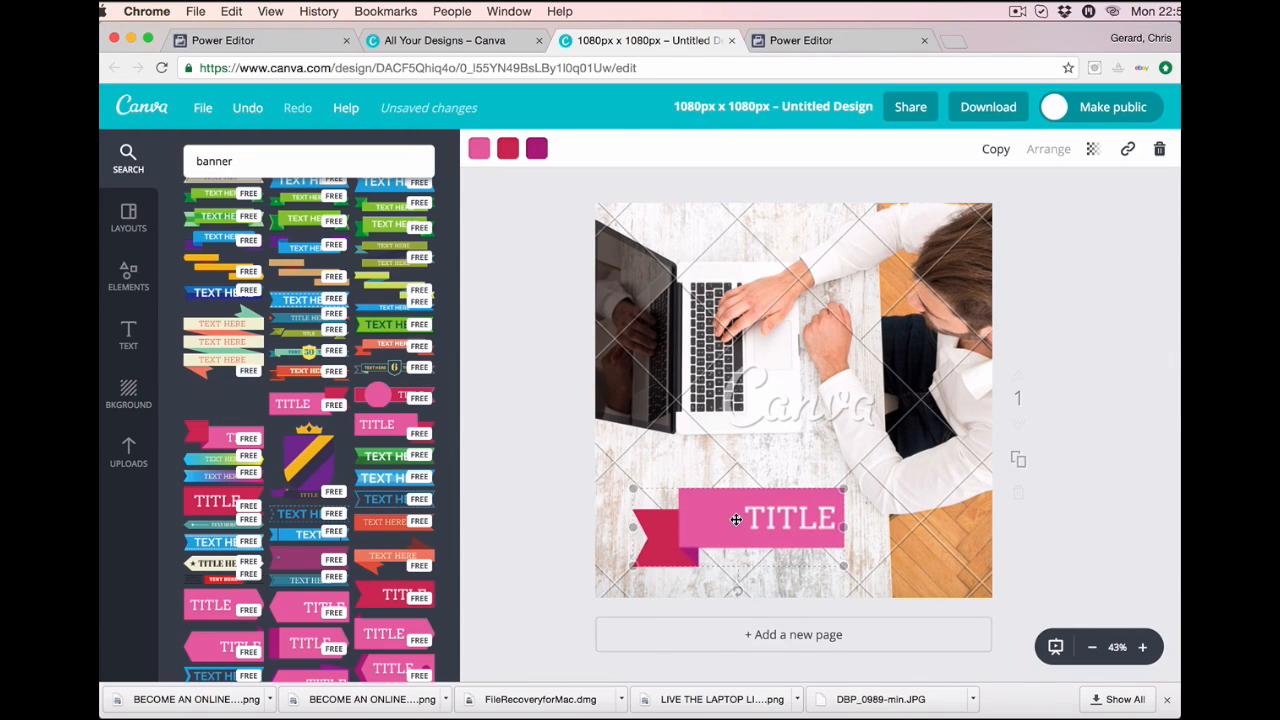
double_click(802, 515)
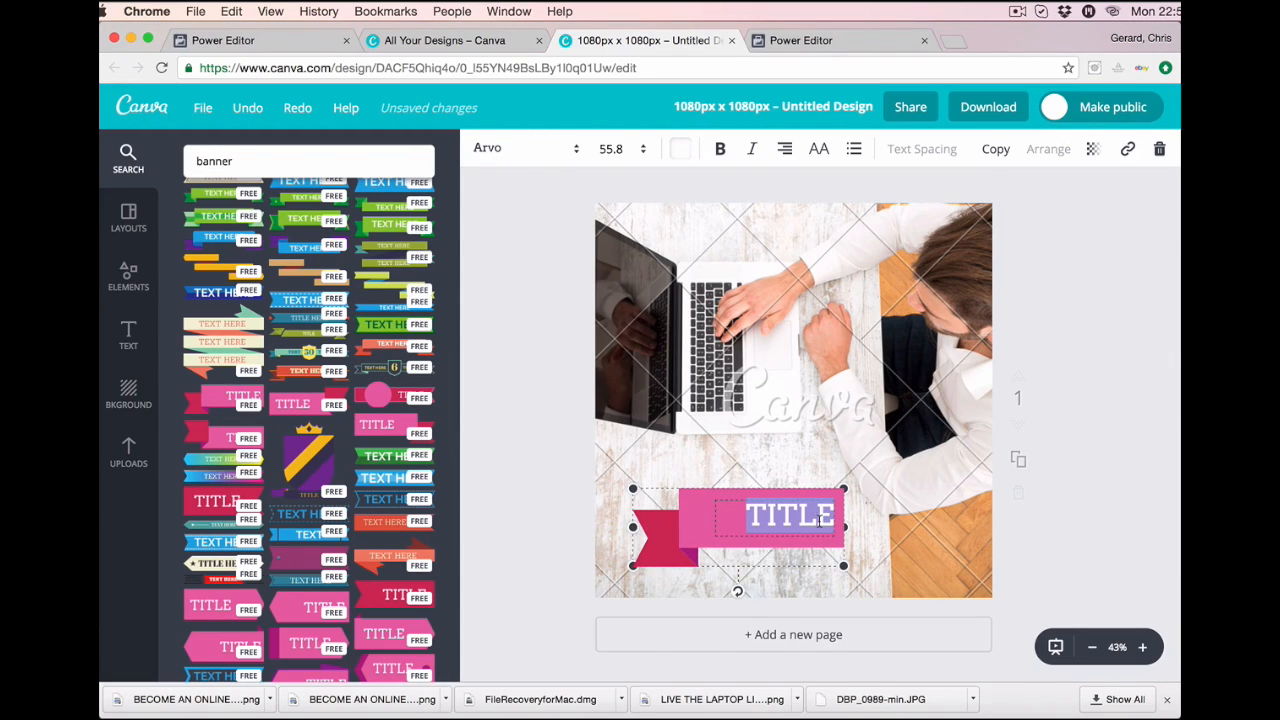
left_click(674, 520)
left_click(479, 151)
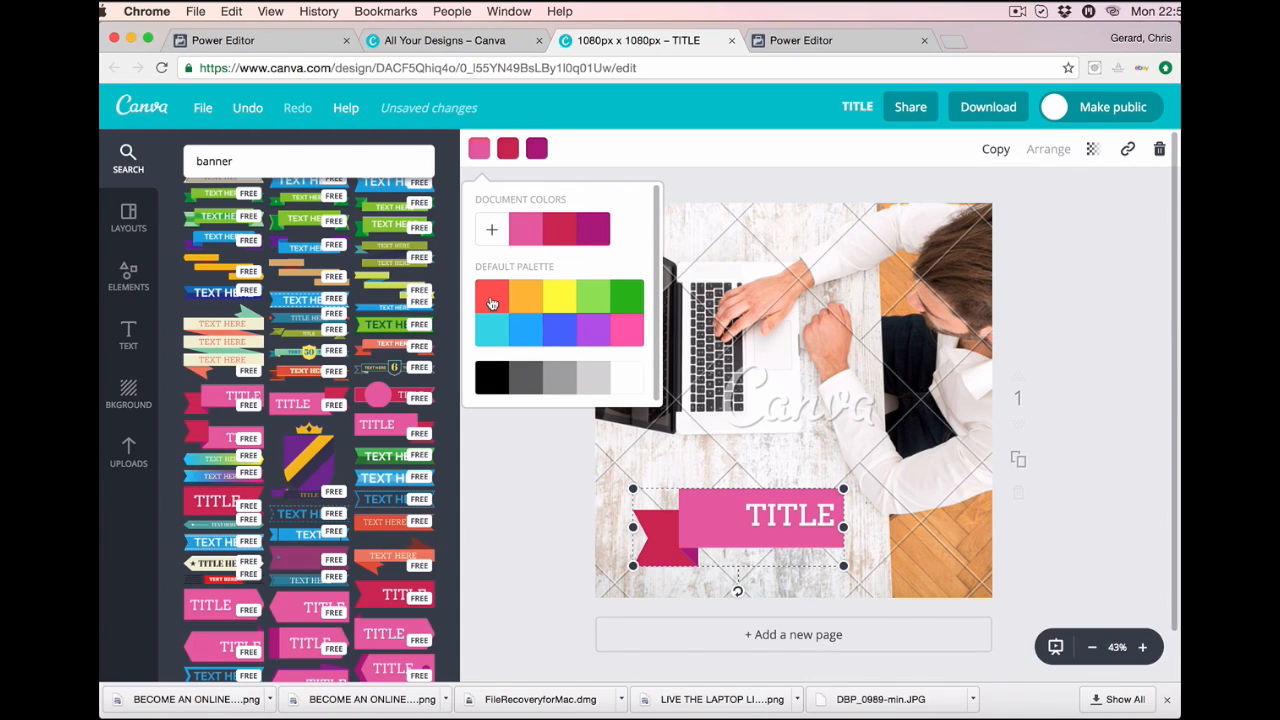
left_click(491, 296)
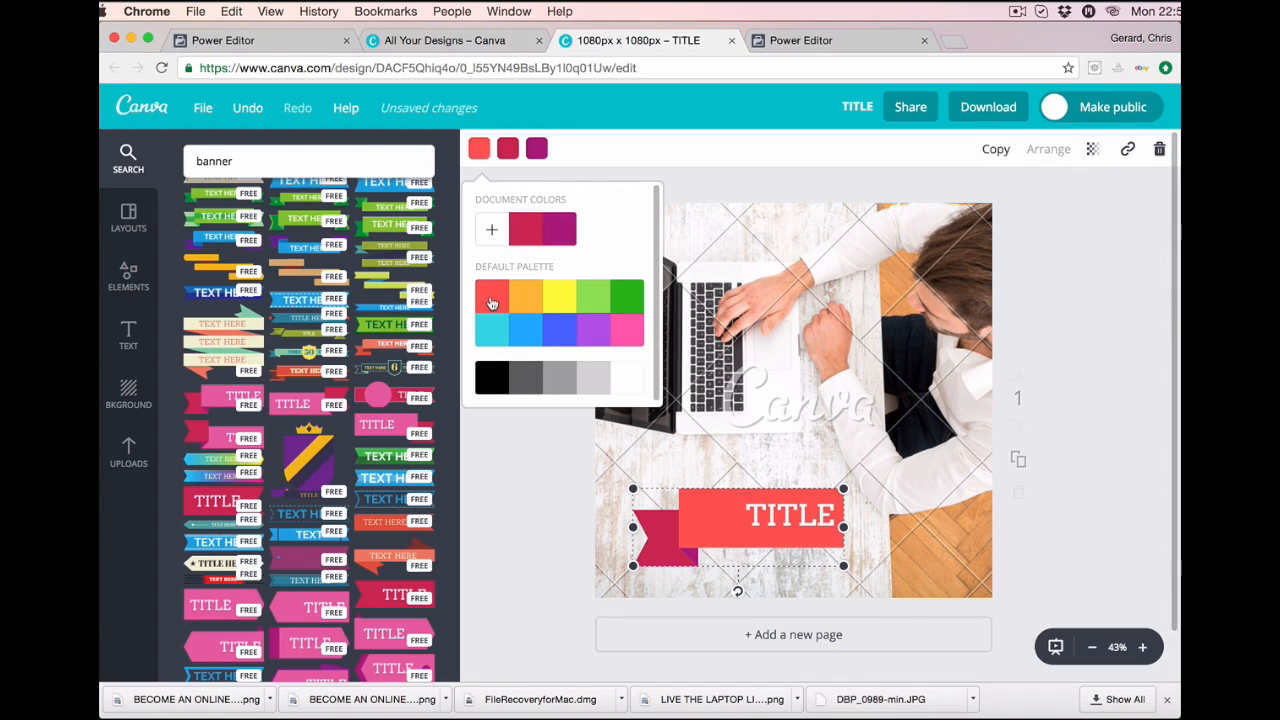
left_click(869, 537)
Replace the TITLE text with 'BECOME AN ONLINE ENTREPRENEUR' at font size 36.
double_click(828, 518)
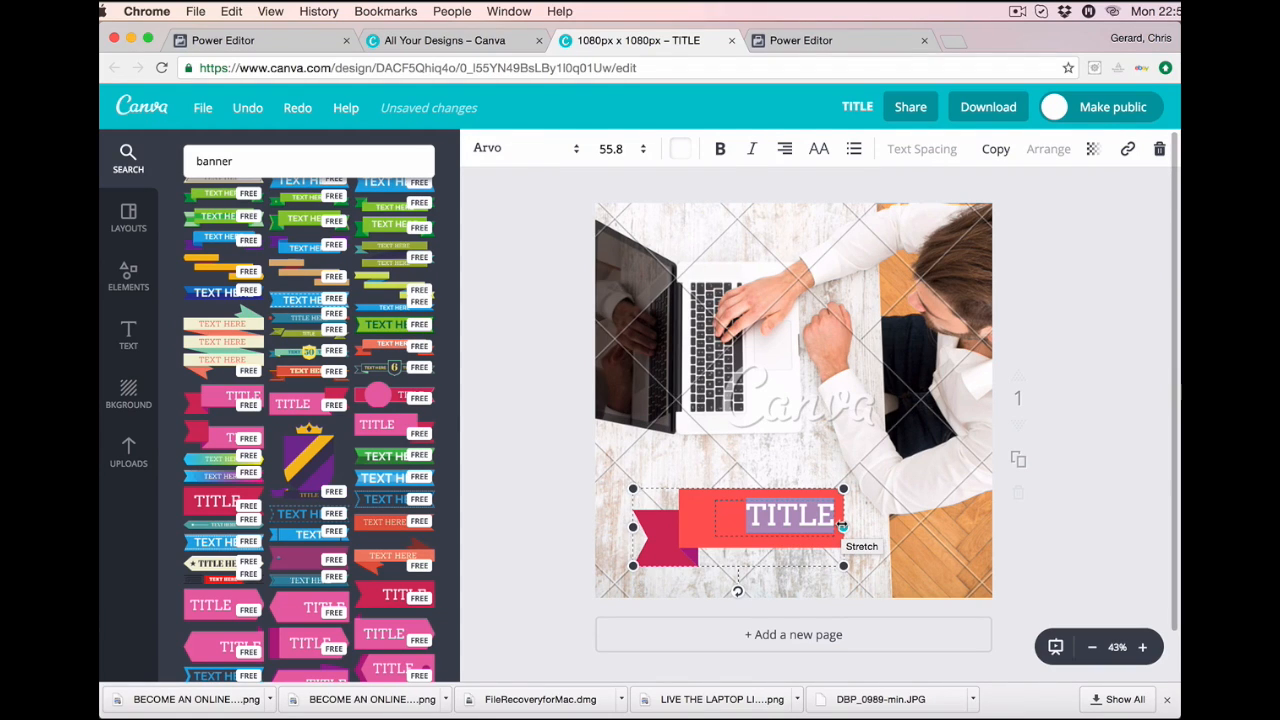
key("BackSpace")
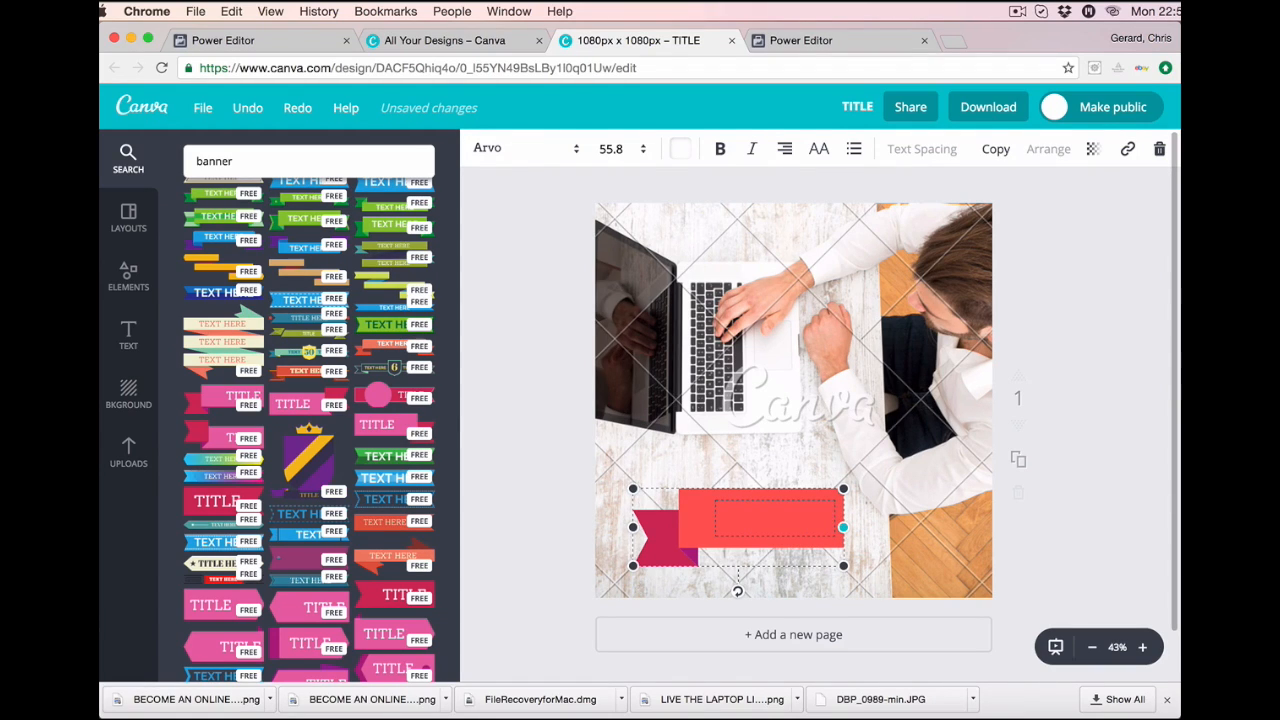
left_click(634, 151)
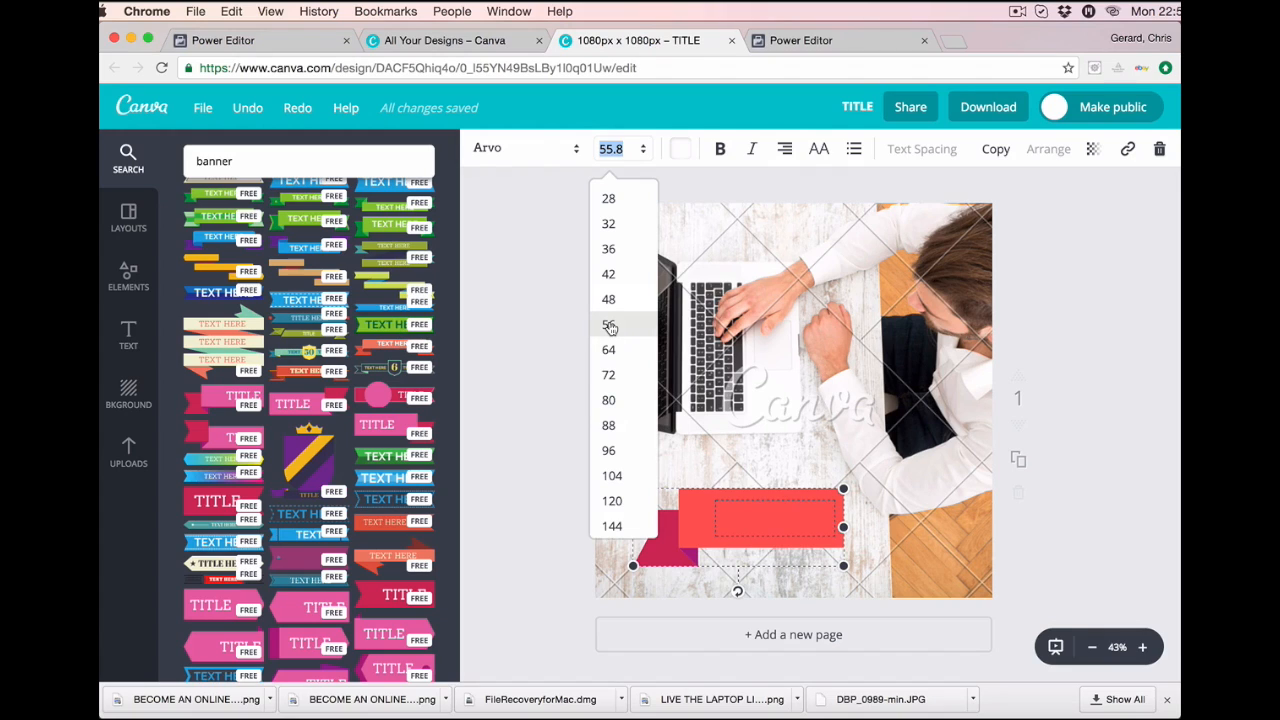
left_click(610, 249)
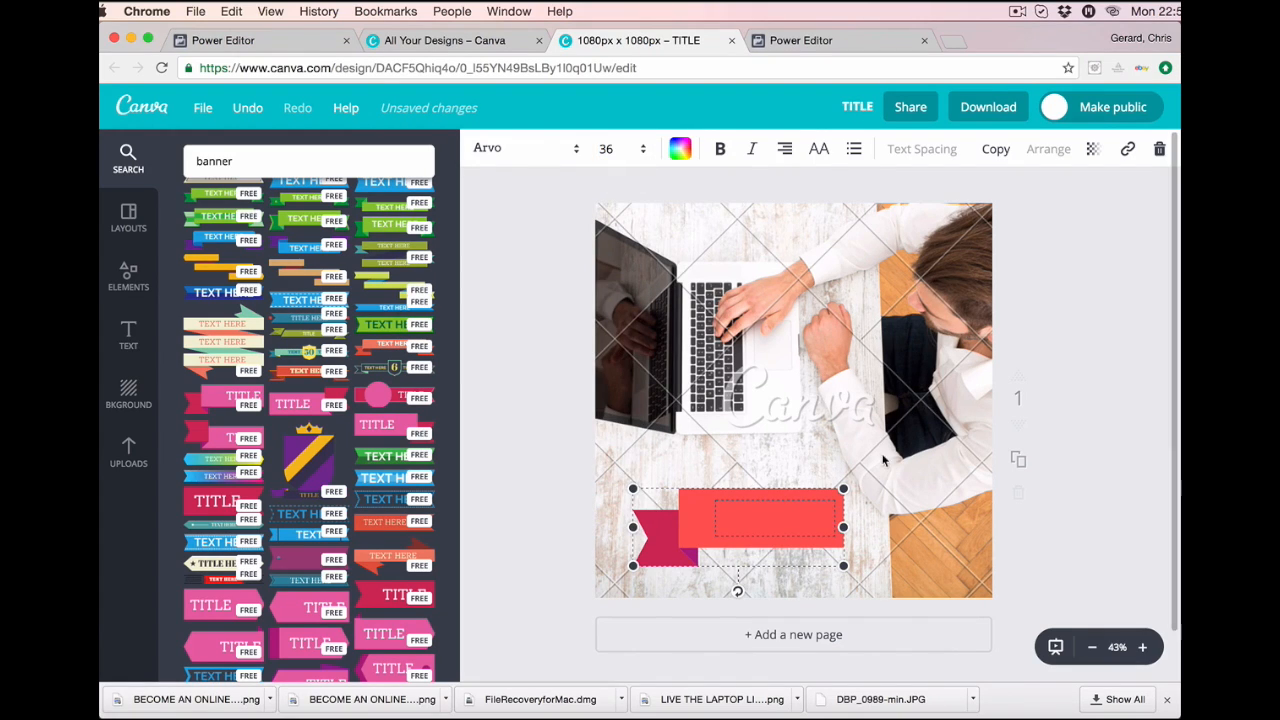
left_click(803, 516)
left_click(807, 517)
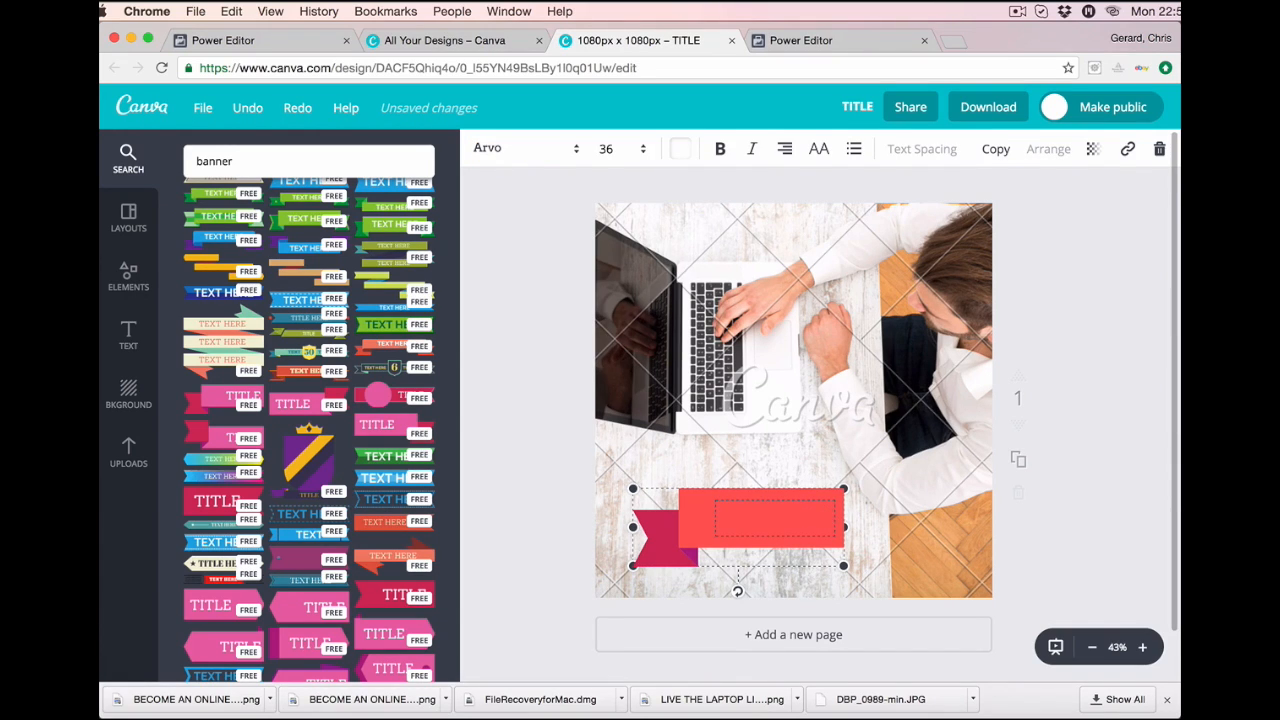
type("BECOM")
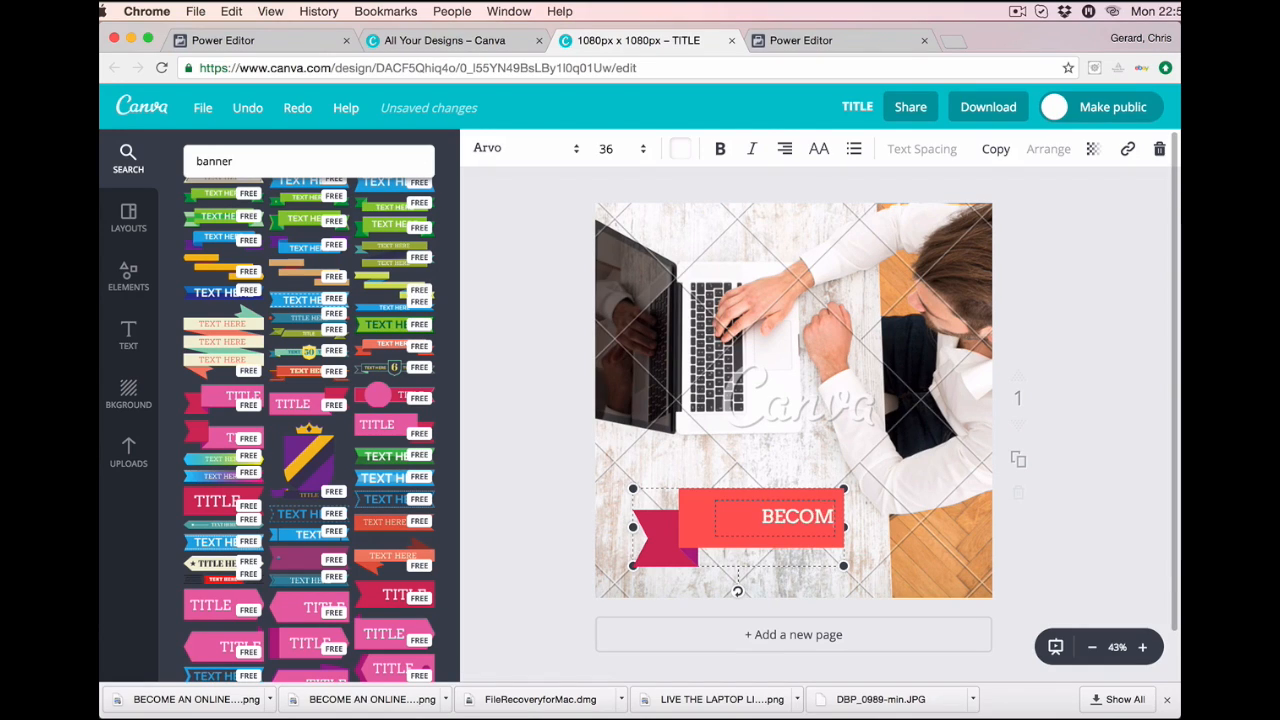
type("E AN ON")
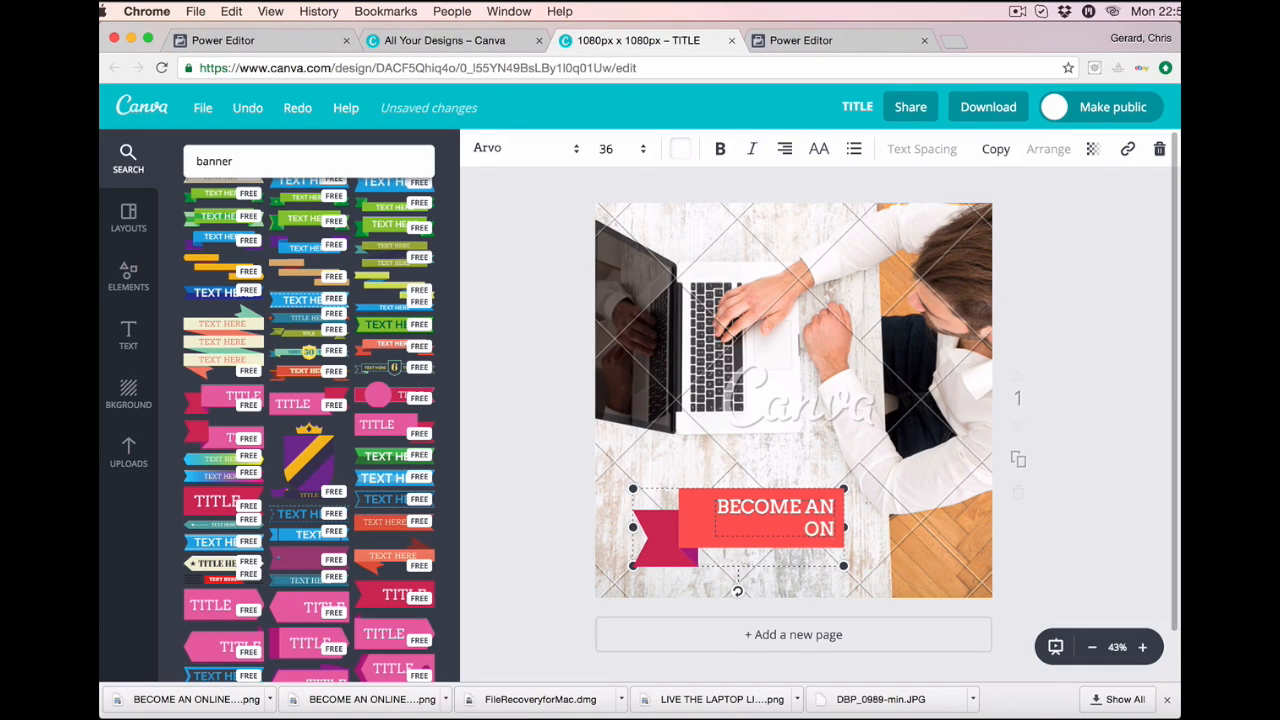
type("LINE EN")
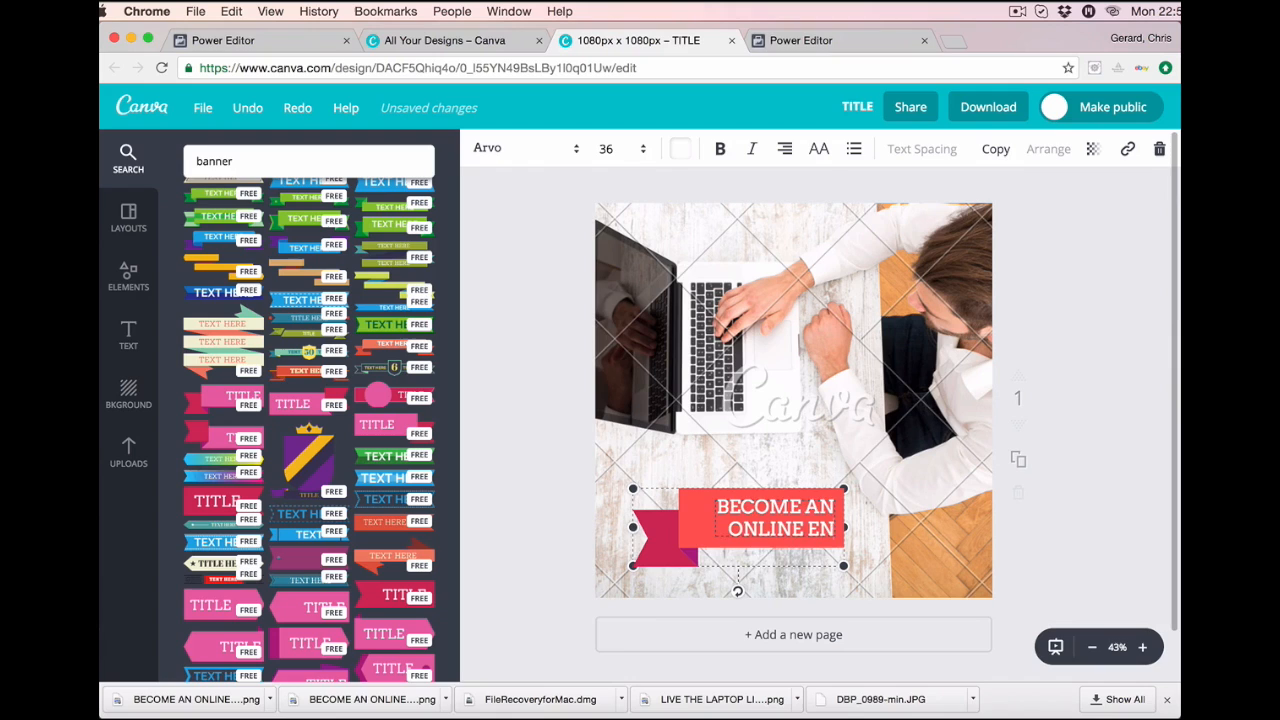
type("TREPRENEUR")
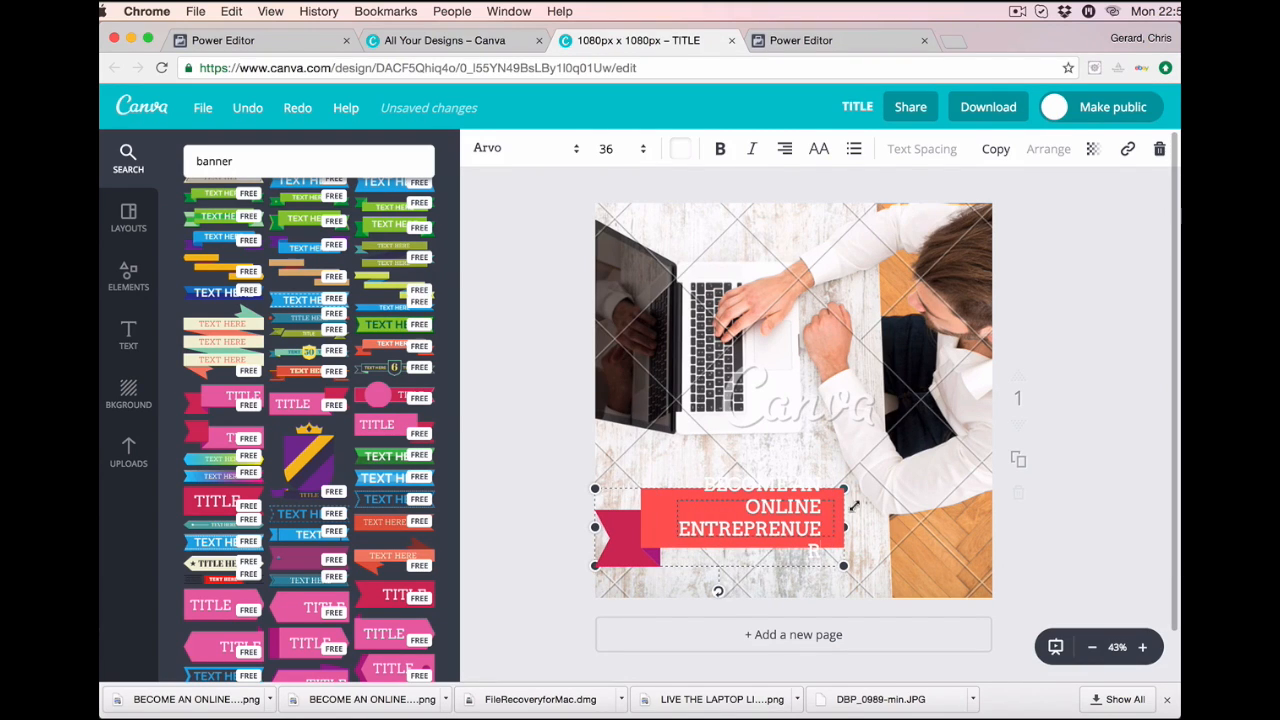
Widen the banner to fit the new text and keep its font size at 36.
left_click_drag(844, 485, 870, 481)
left_click(783, 515)
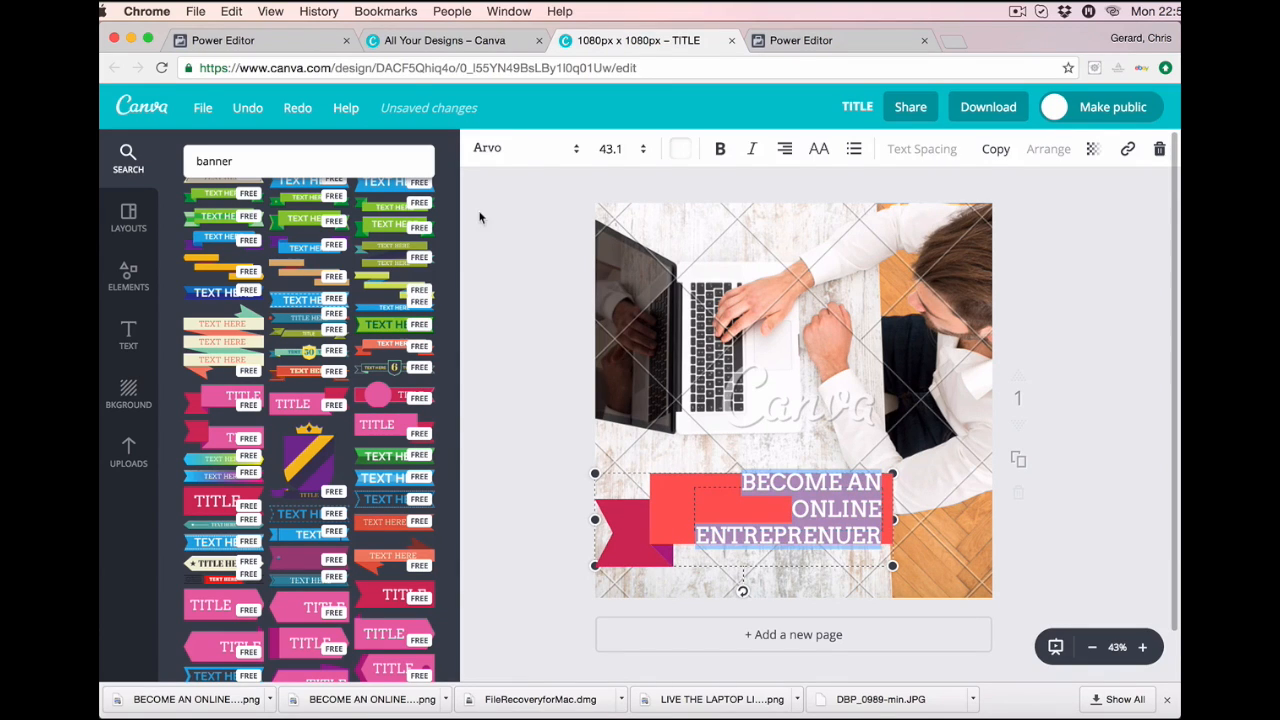
left_click(618, 150)
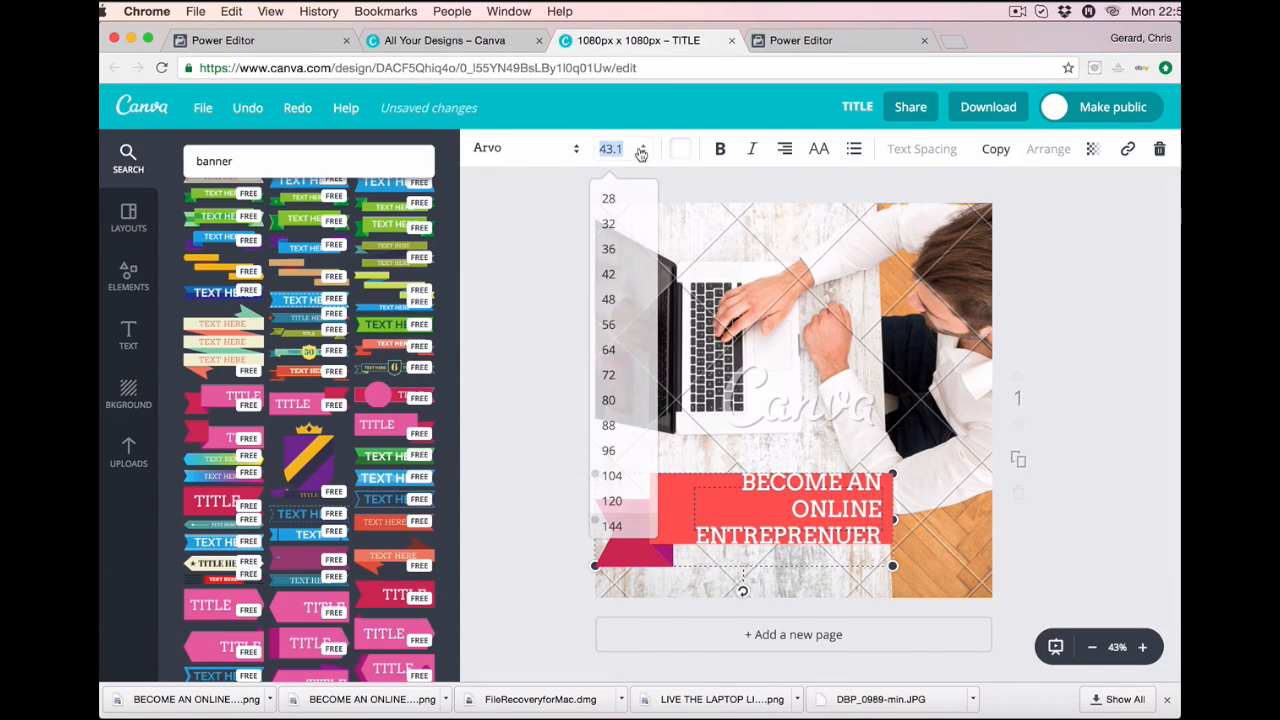
left_click(608, 249)
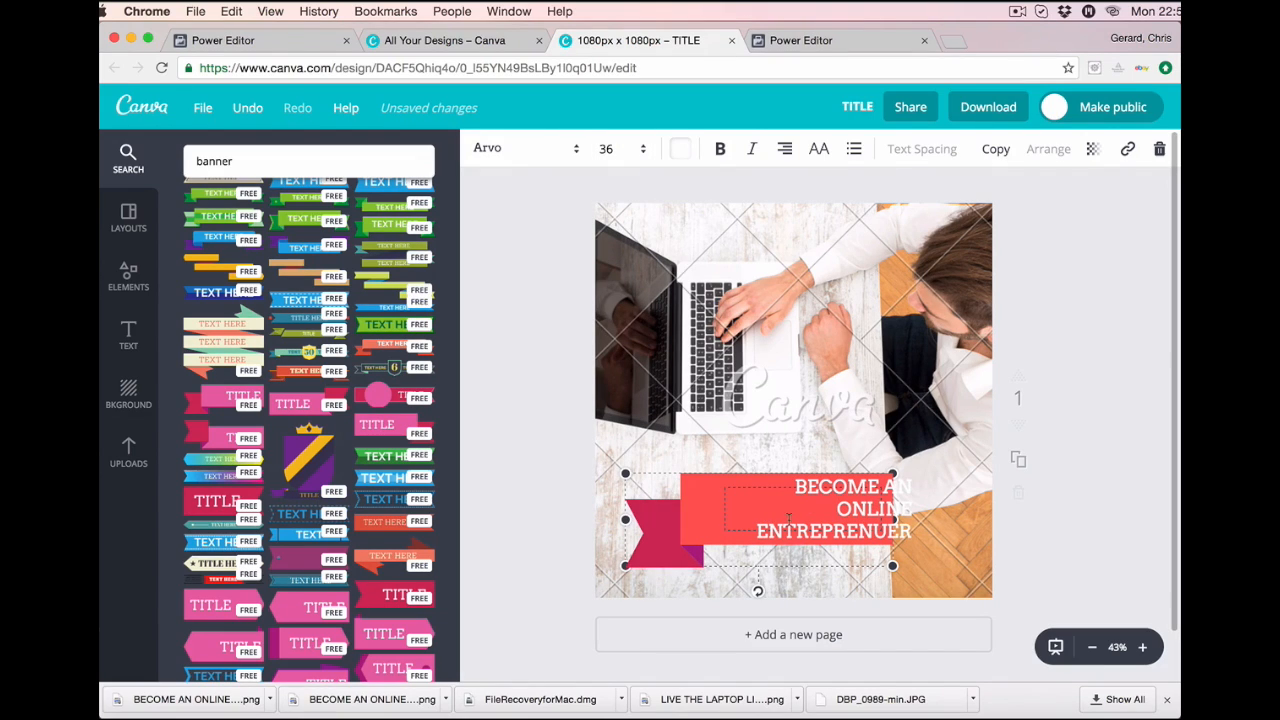
left_click(712, 486)
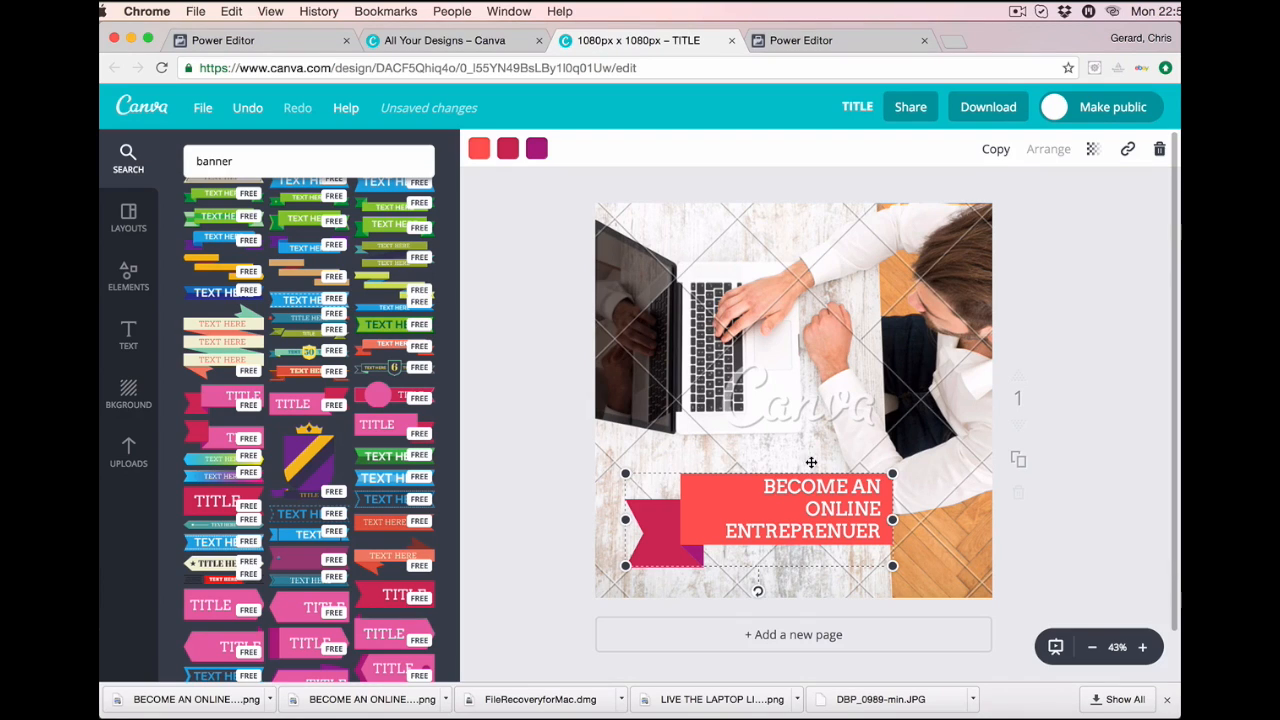
Move the banner slightly lower on the photo and make its text bold.
left_click(942, 499)
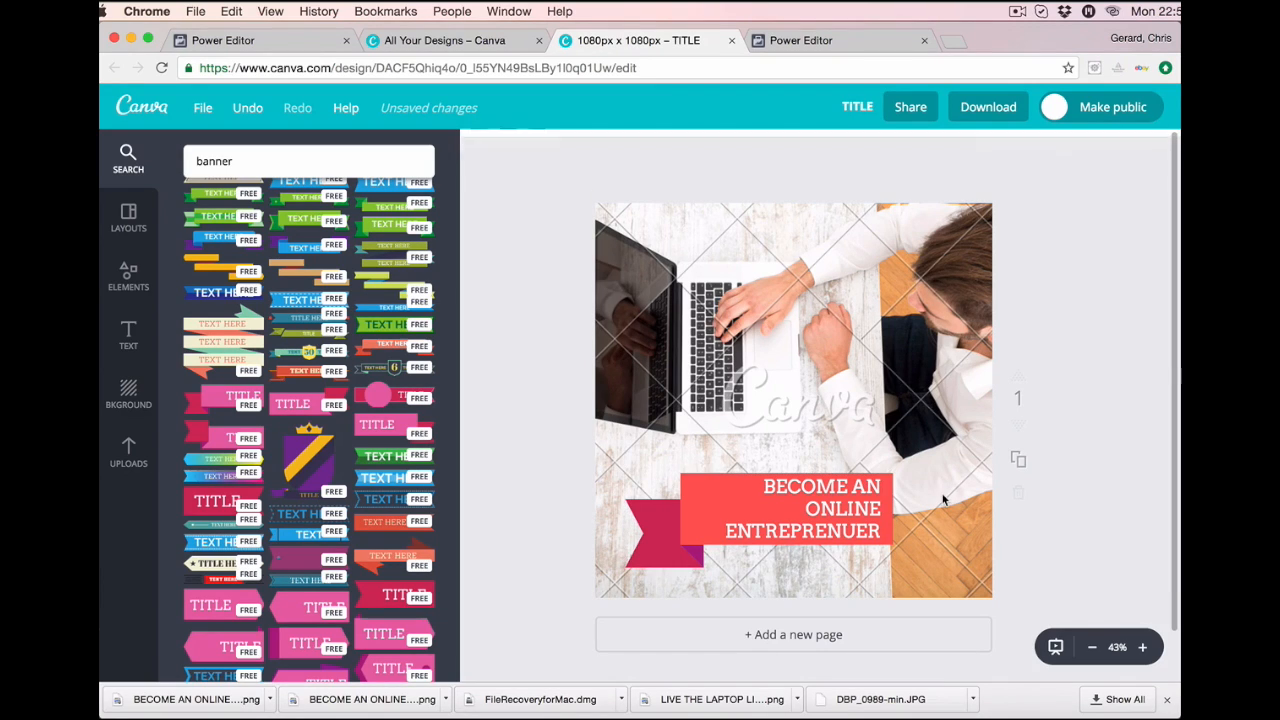
left_click(805, 486)
left_click(756, 486)
left_click_drag(796, 489, 842, 508)
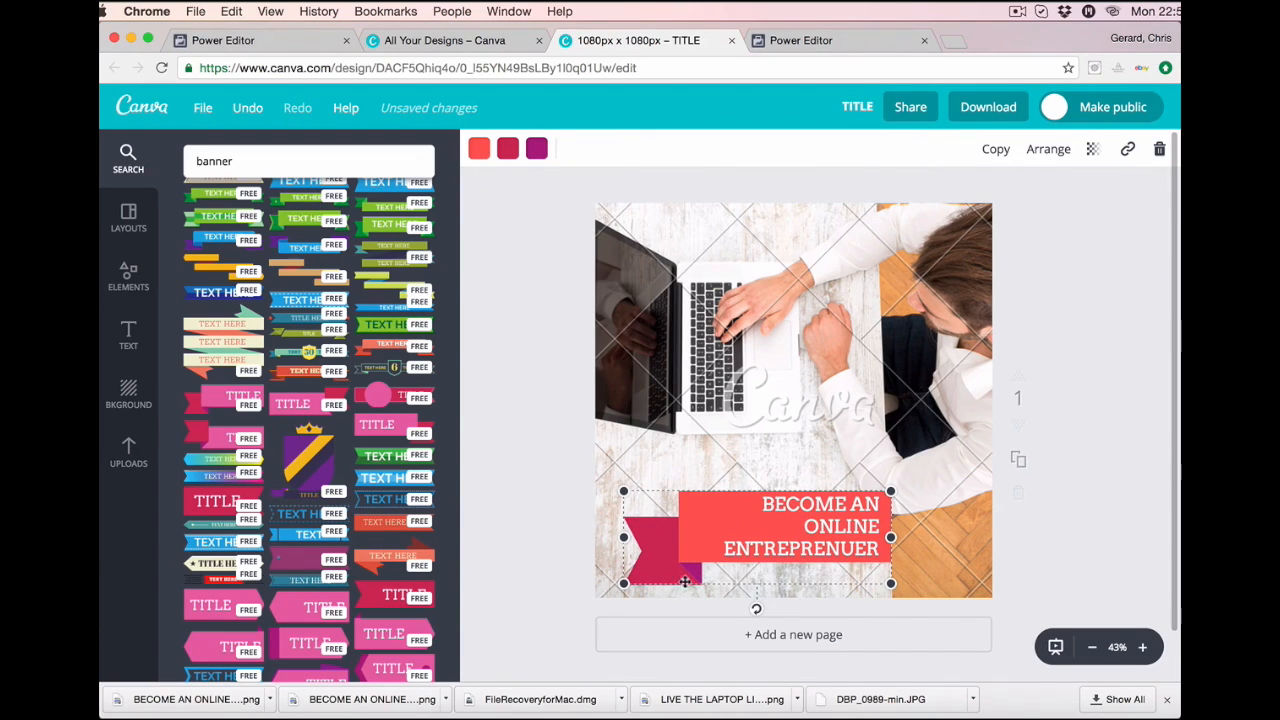
left_click(847, 522)
left_click(720, 148)
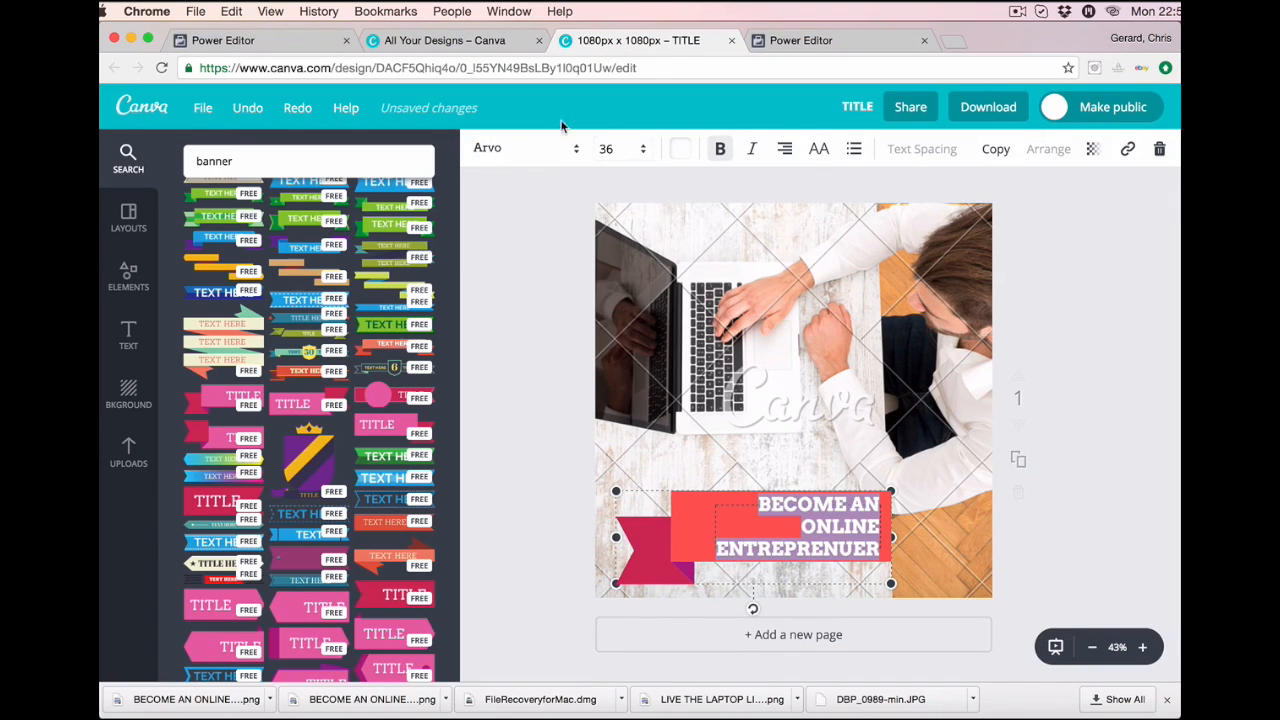
Shift the banner right and enlarge it until its wording wraps onto two lines.
left_click(576, 155)
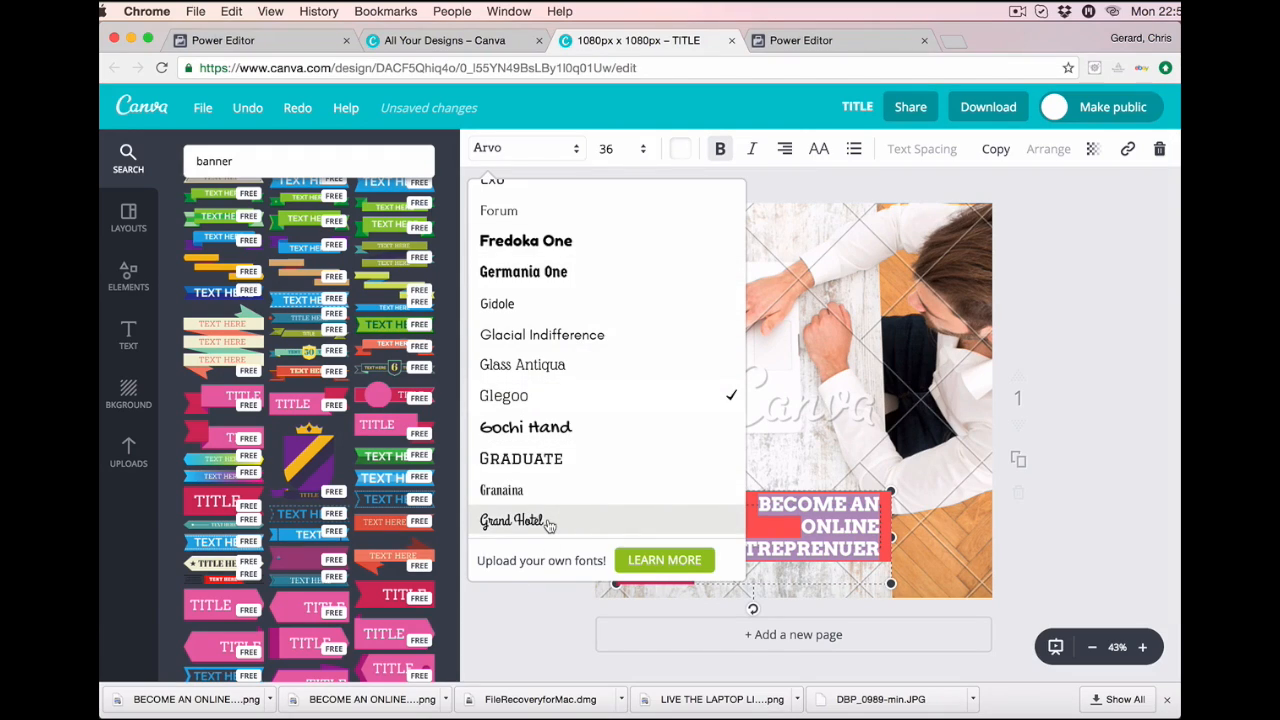
key("Escape")
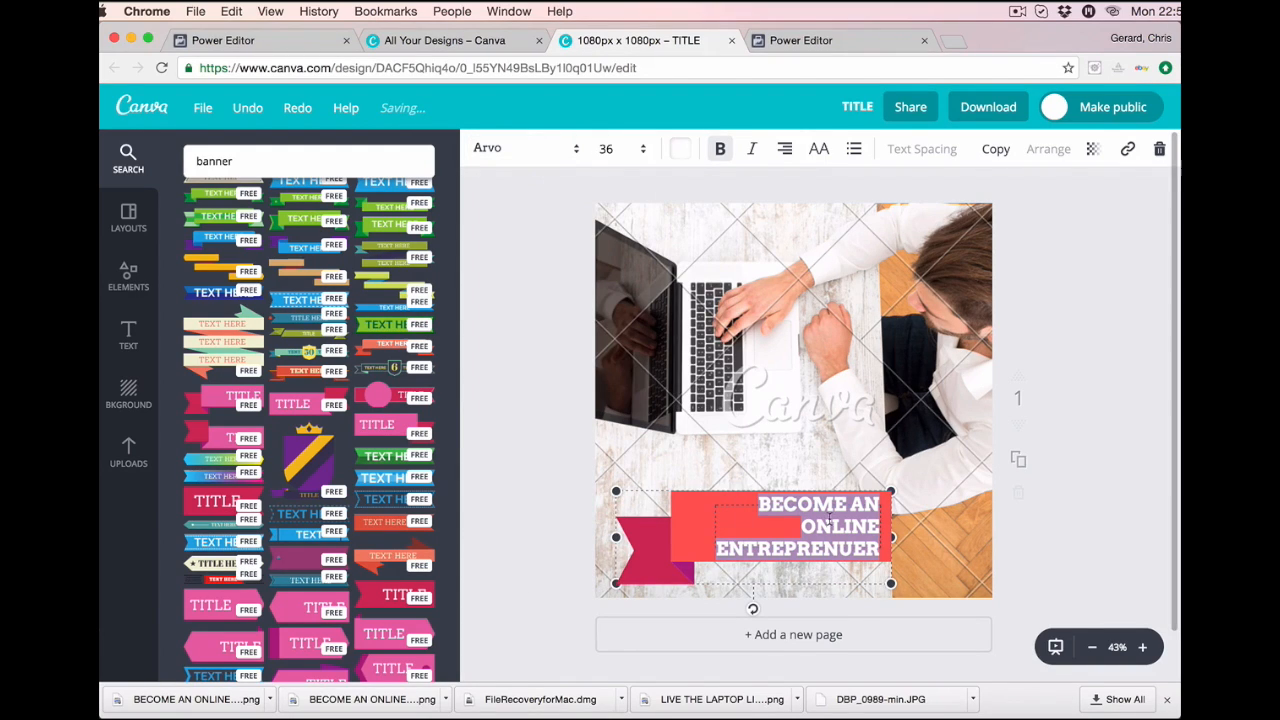
left_click(719, 492)
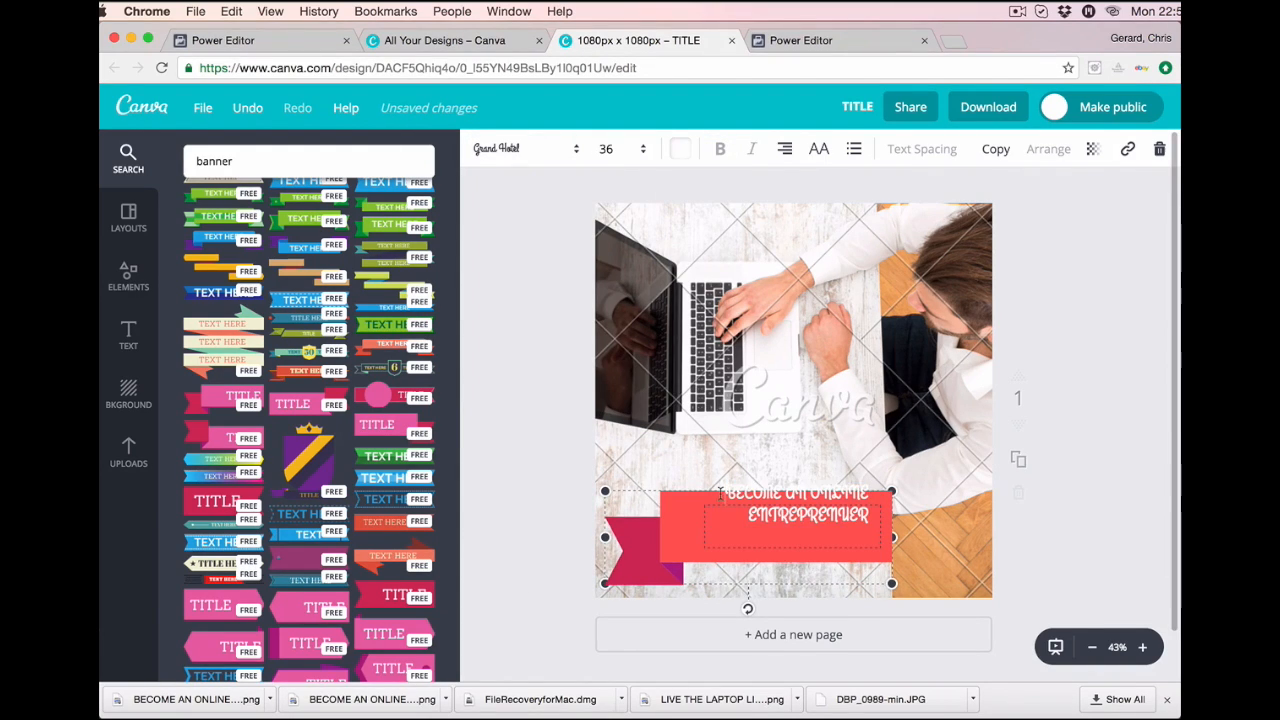
left_click_drag(719, 492, 752, 492)
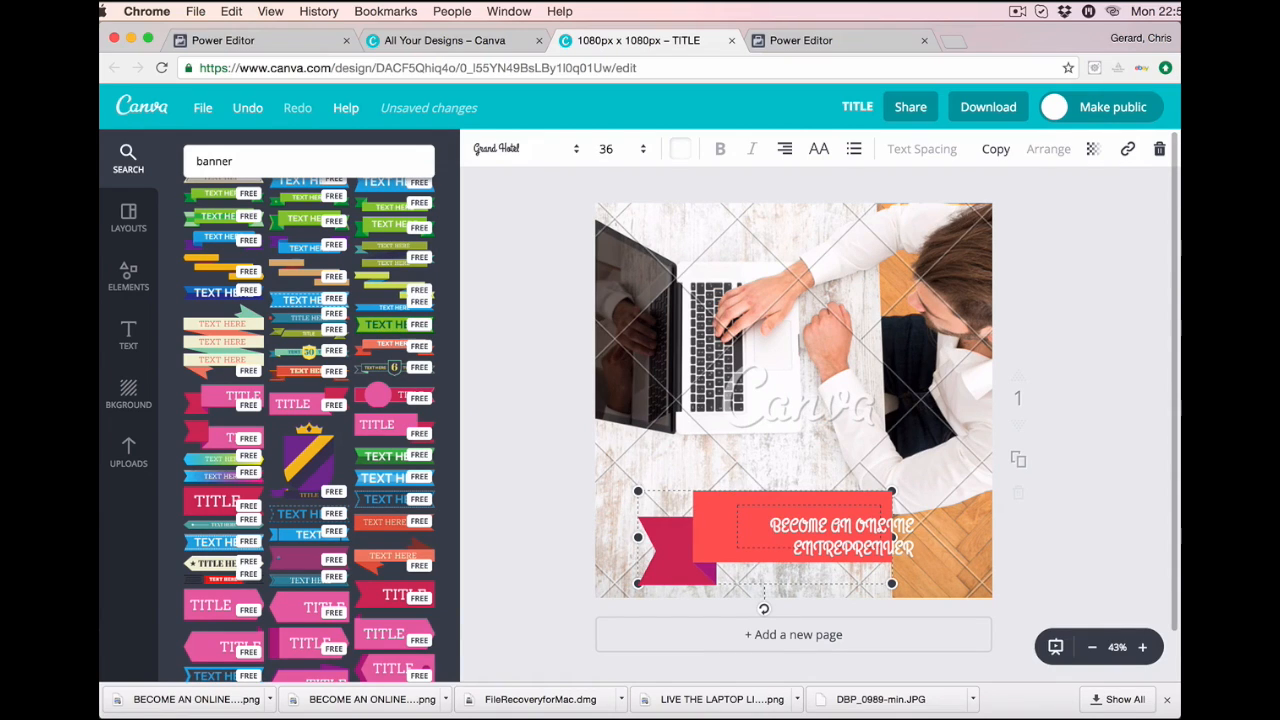
left_click_drag(892, 583, 929, 597)
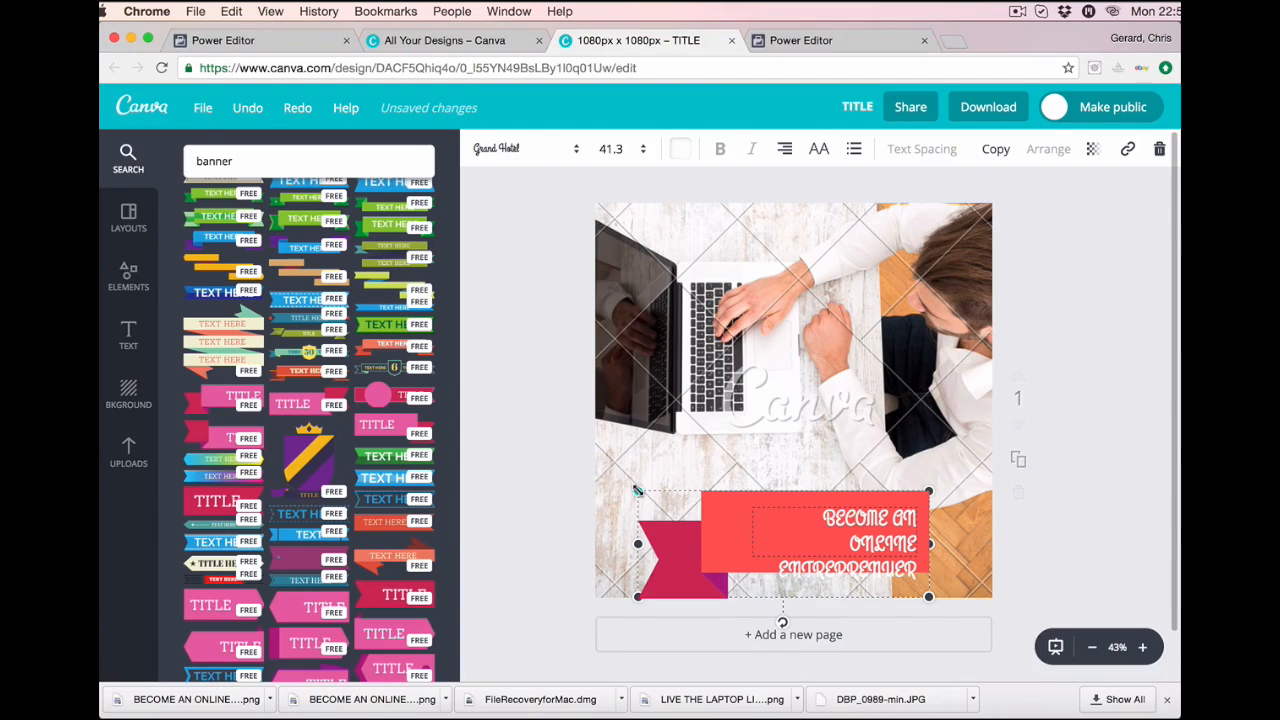
left_click_drag(637, 491, 595, 476)
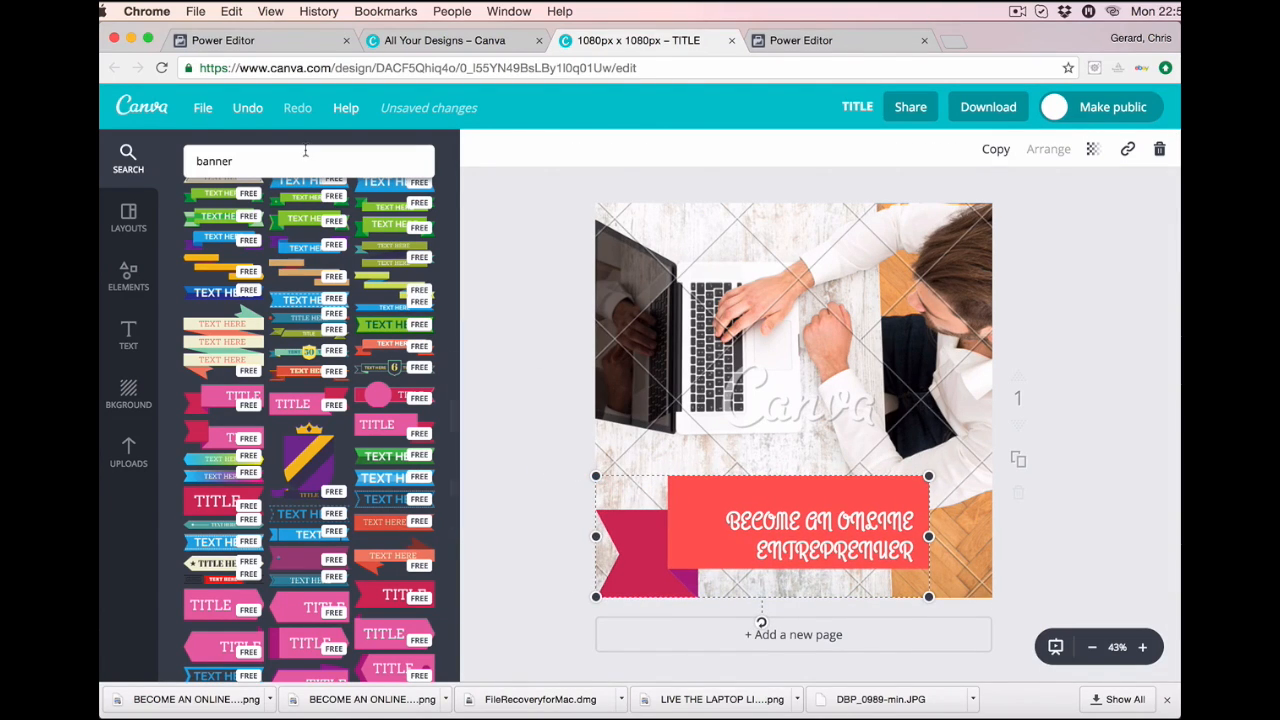
Search the Canva elements for 'ARROW' and scroll through the results.
double_click(244, 155)
key("BackSpace")
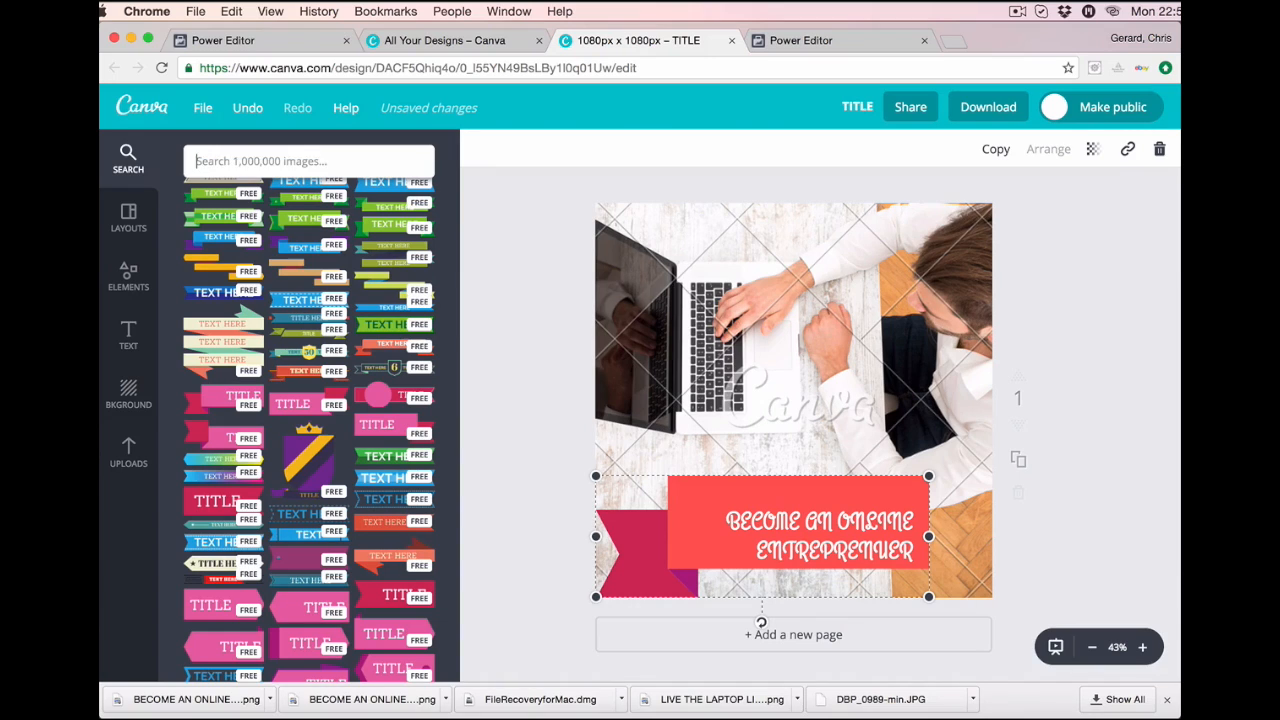
type("ARROW")
key("Return")
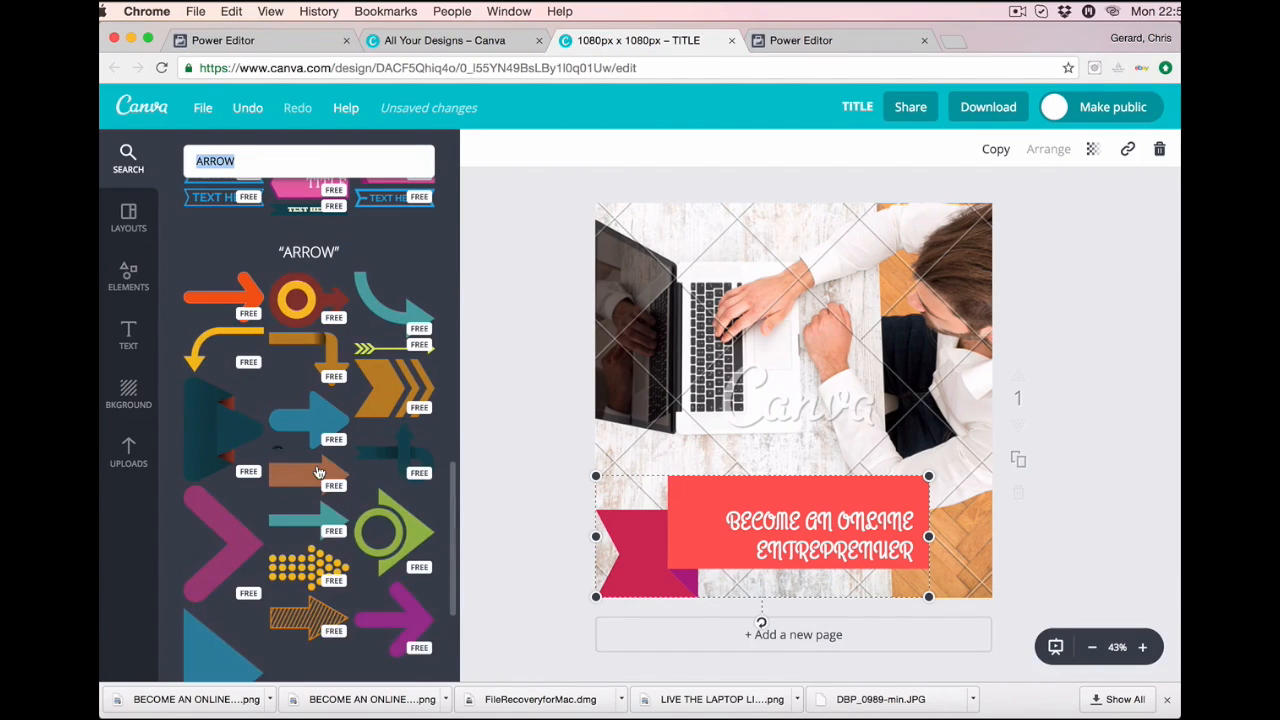
scroll(317, 471, "down", 5)
scroll(317, 471, "down", 3)
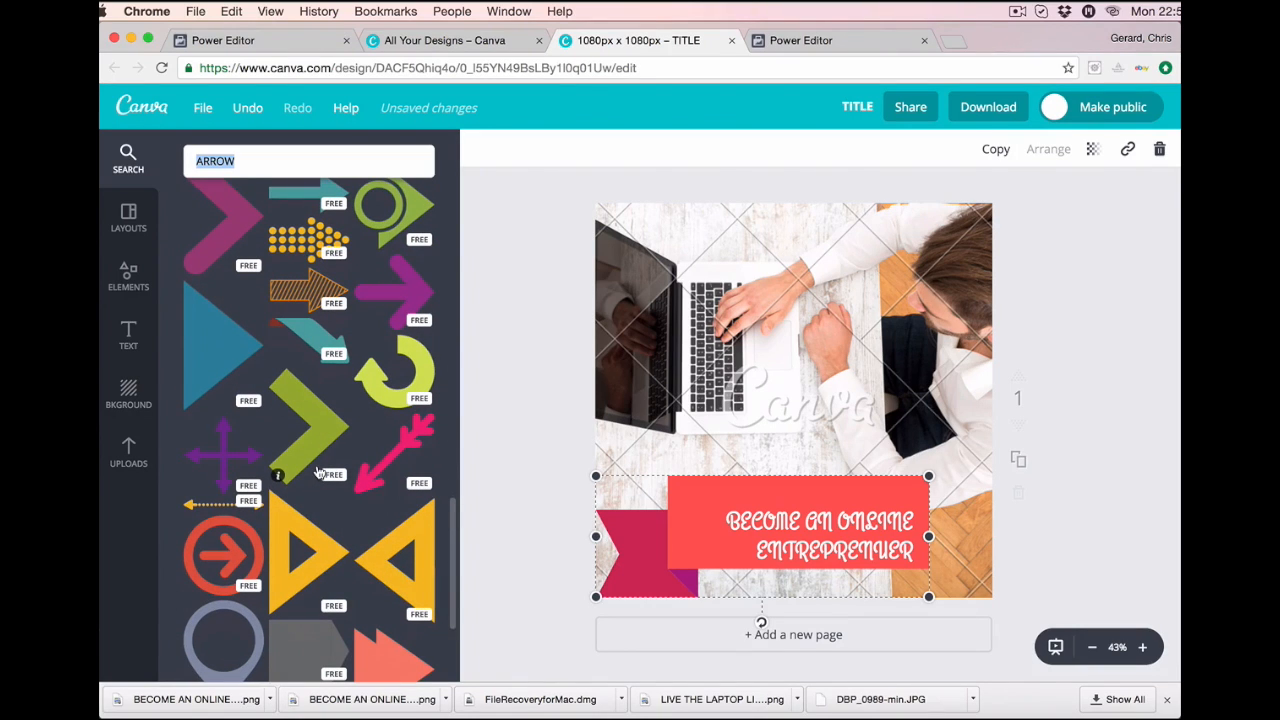
scroll(325, 583, "down", 4)
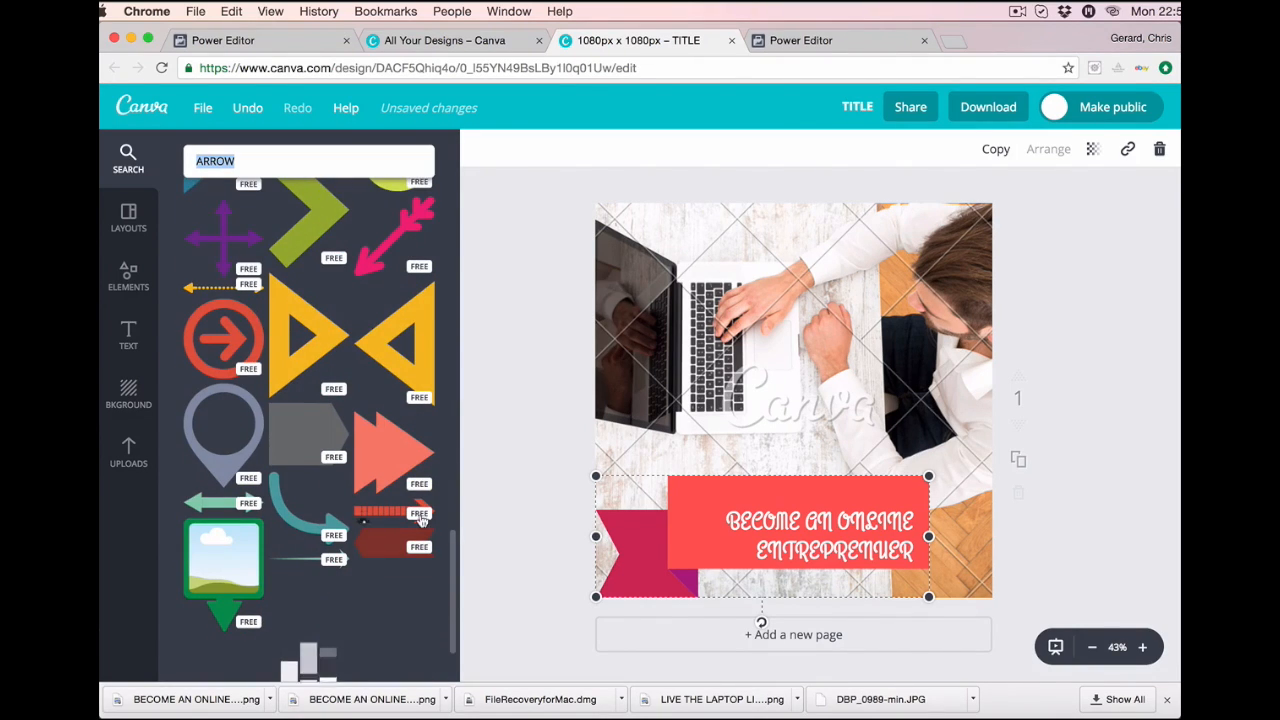
scroll(325, 583, "down", 1)
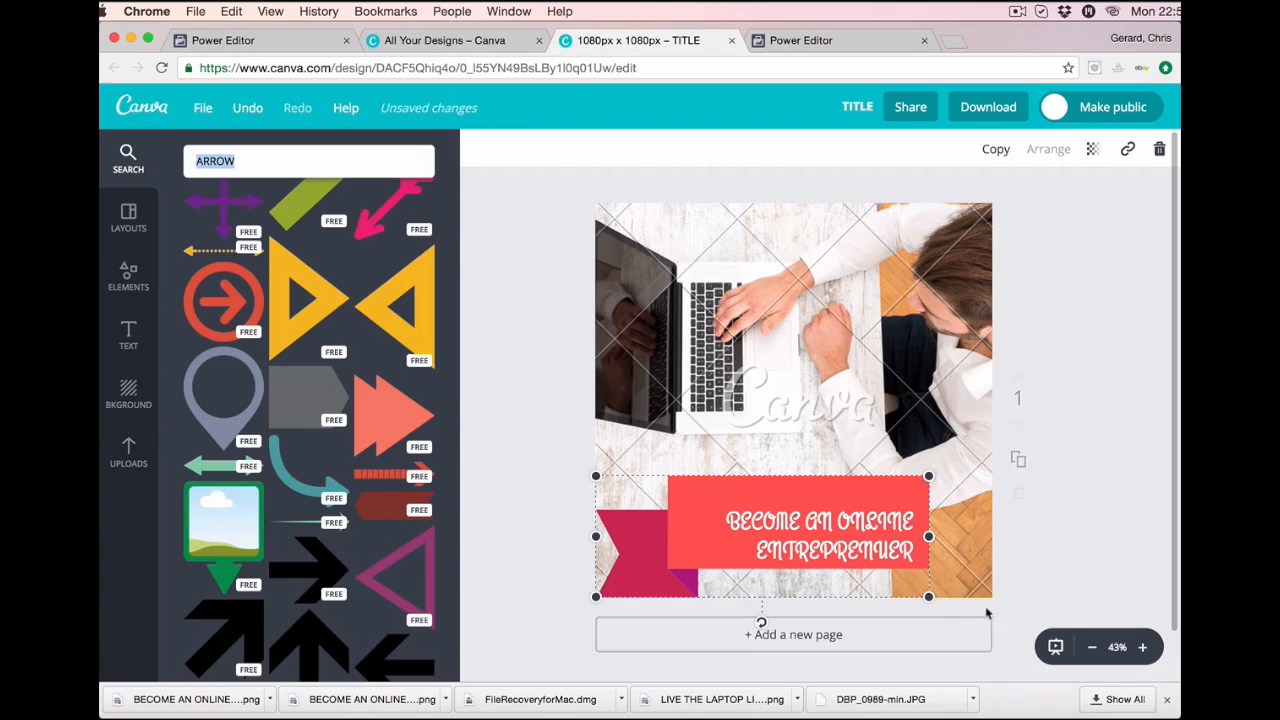
scroll(381, 536, "down", 6)
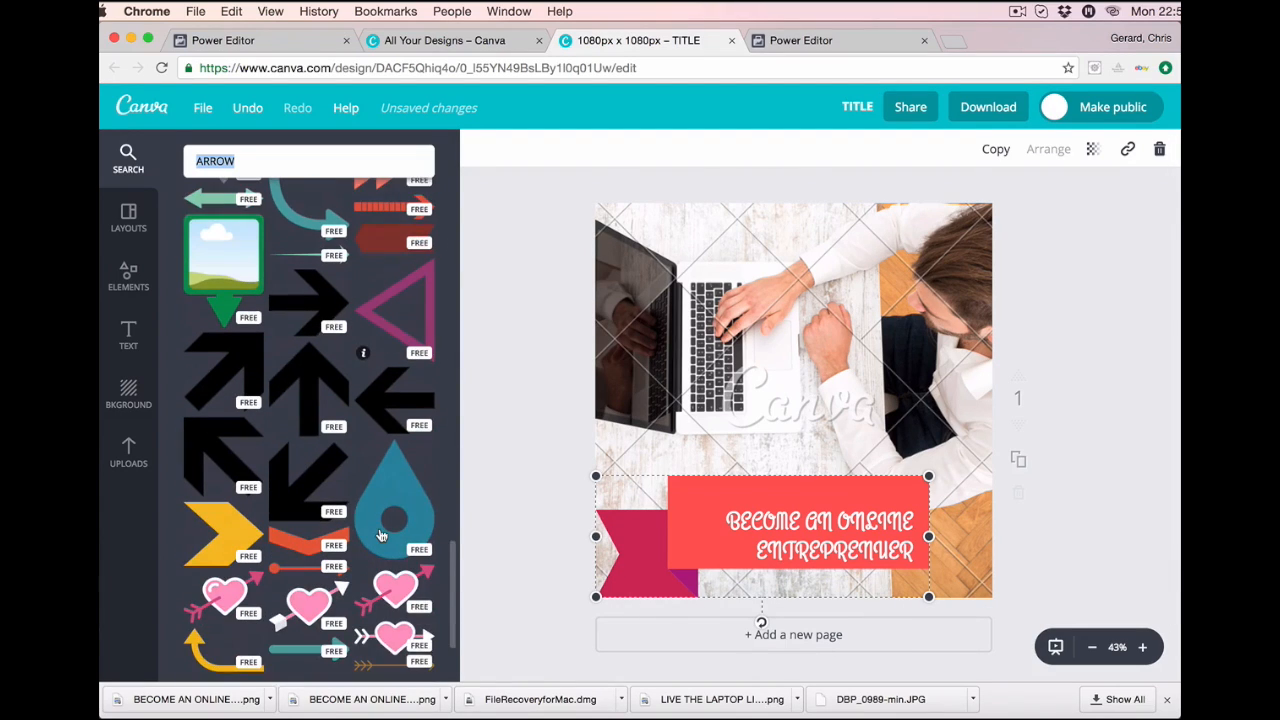
scroll(301, 518, "down", 1)
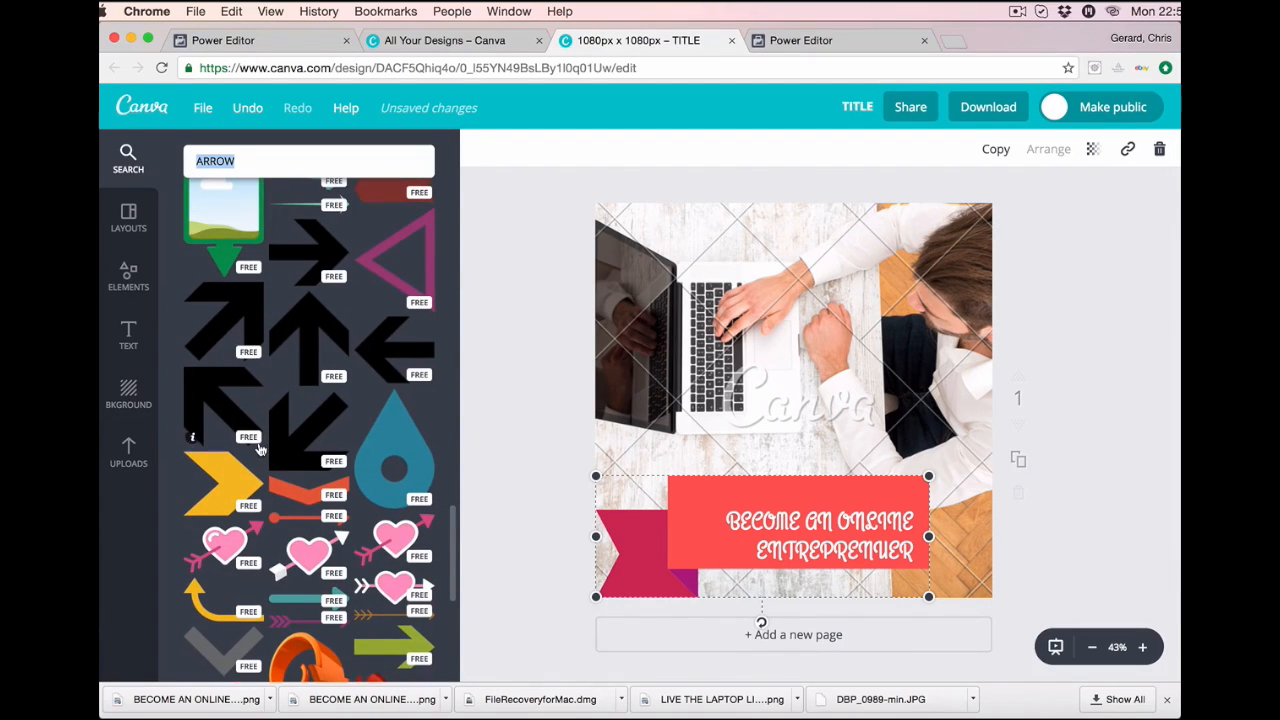
scroll(330, 530, "down", 3)
Add the green arrow, rotate it to point downward, shrink it and place it bottom right.
left_click_drag(364, 530, 922, 396)
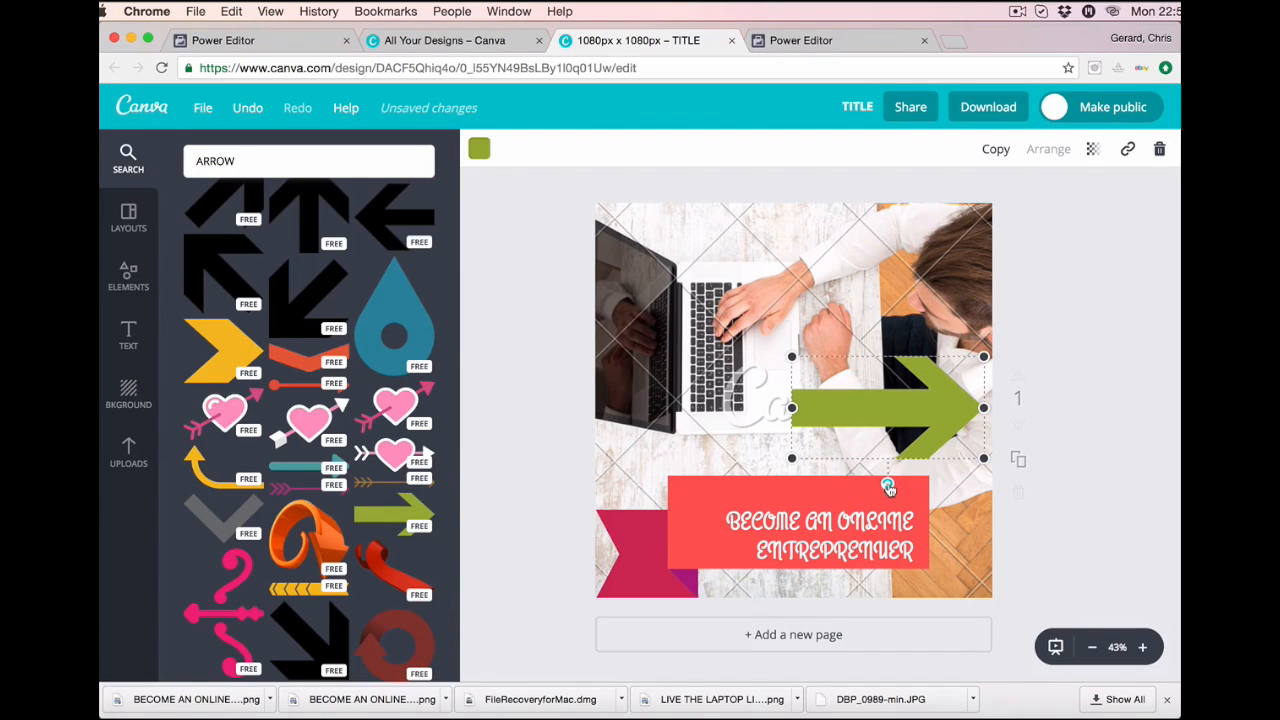
left_click_drag(879, 489, 811, 406)
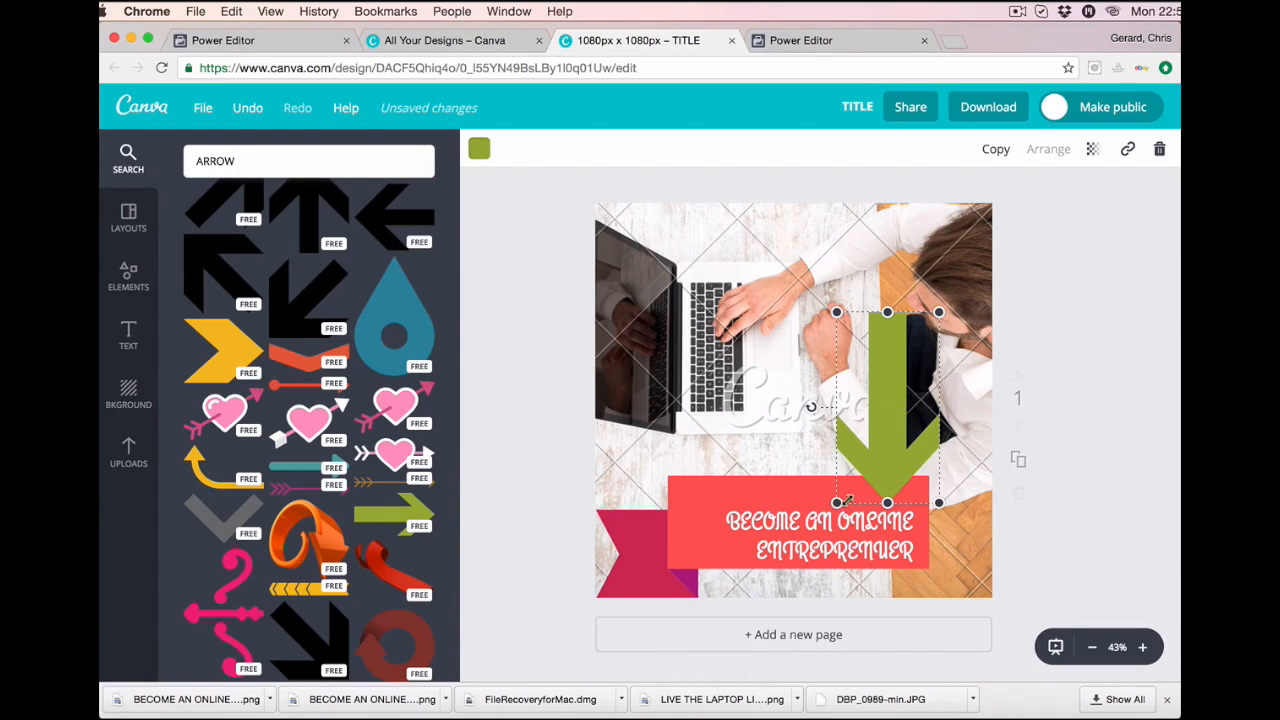
left_click_drag(836, 503, 890, 410)
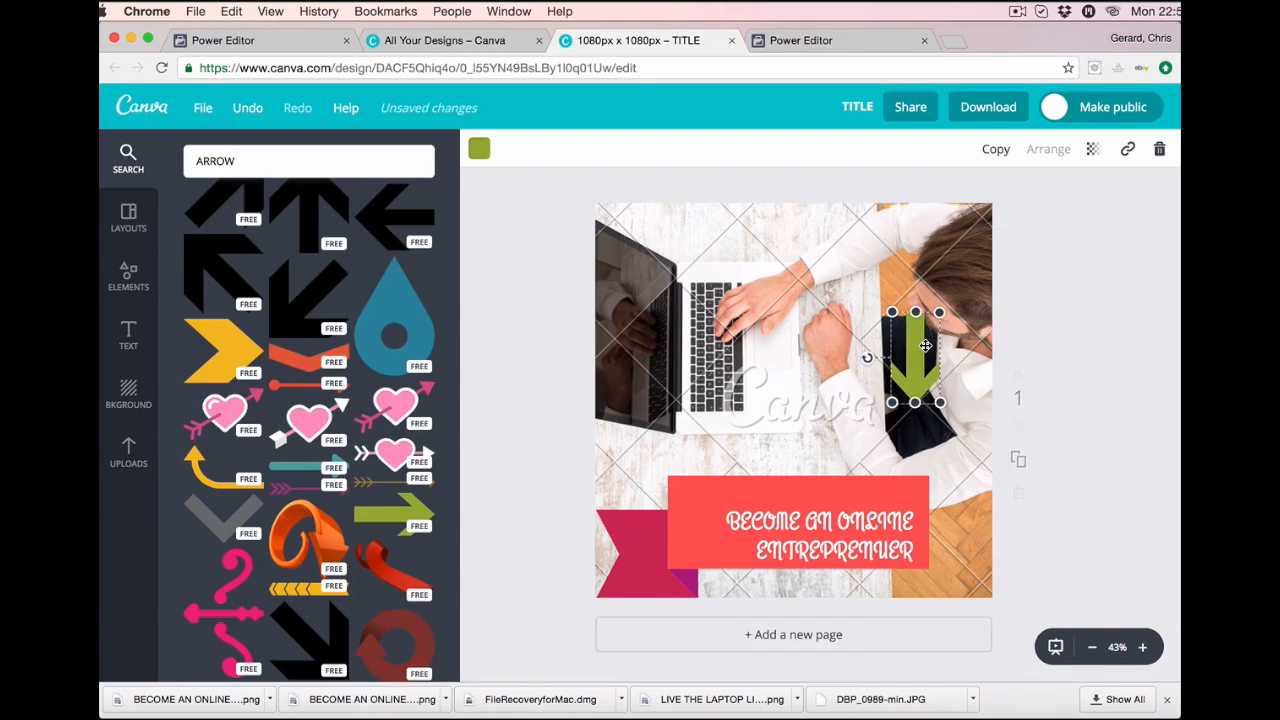
left_click_drag(930, 356, 976, 542)
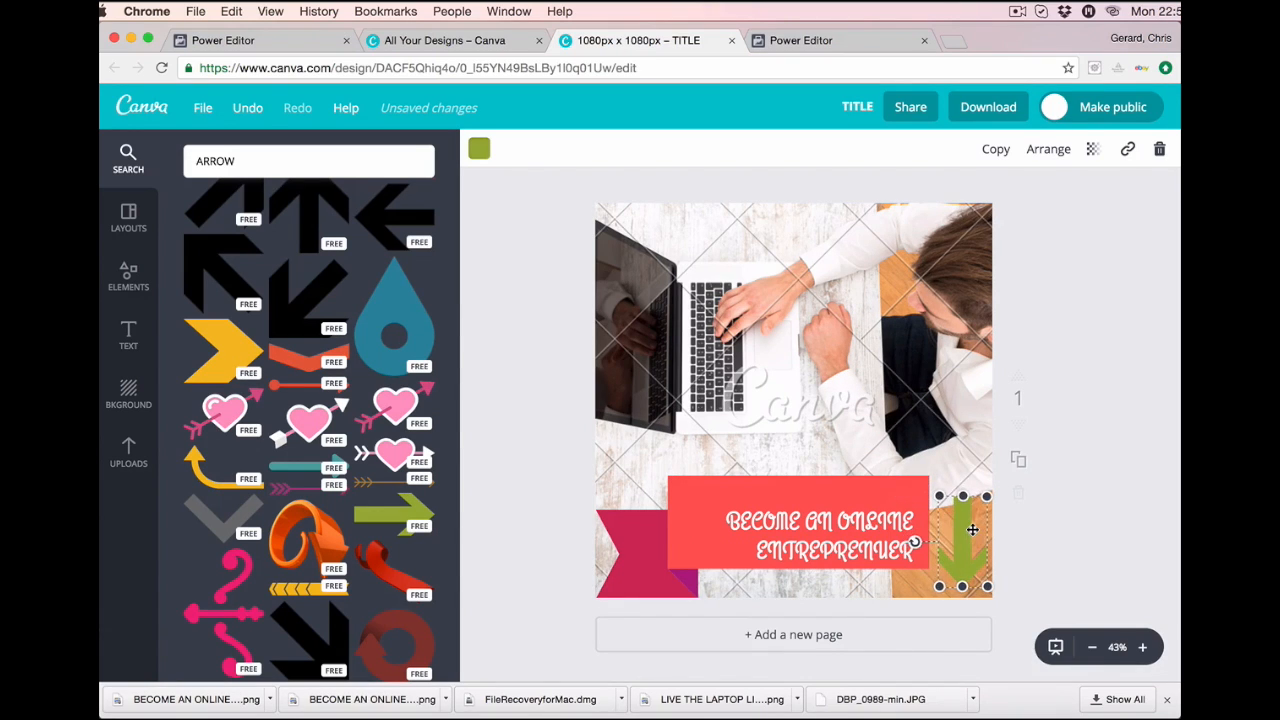
Move the entrepreneur banner group to the top of the design.
left_click(815, 504)
left_click_drag(800, 475, 823, 373)
left_click(788, 497)
left_click_drag(771, 497, 803, 211)
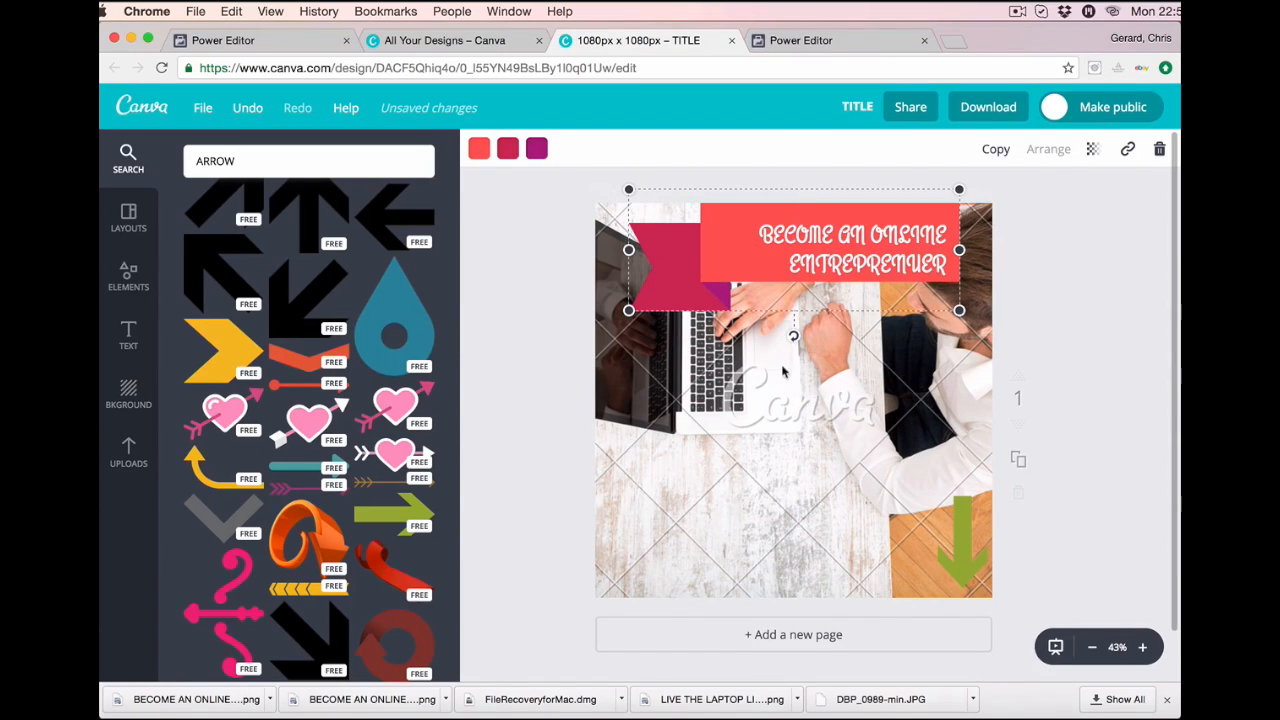
Enlarge the laptop photo and move it down, then nudge the banner and arrow left.
left_click(769, 540)
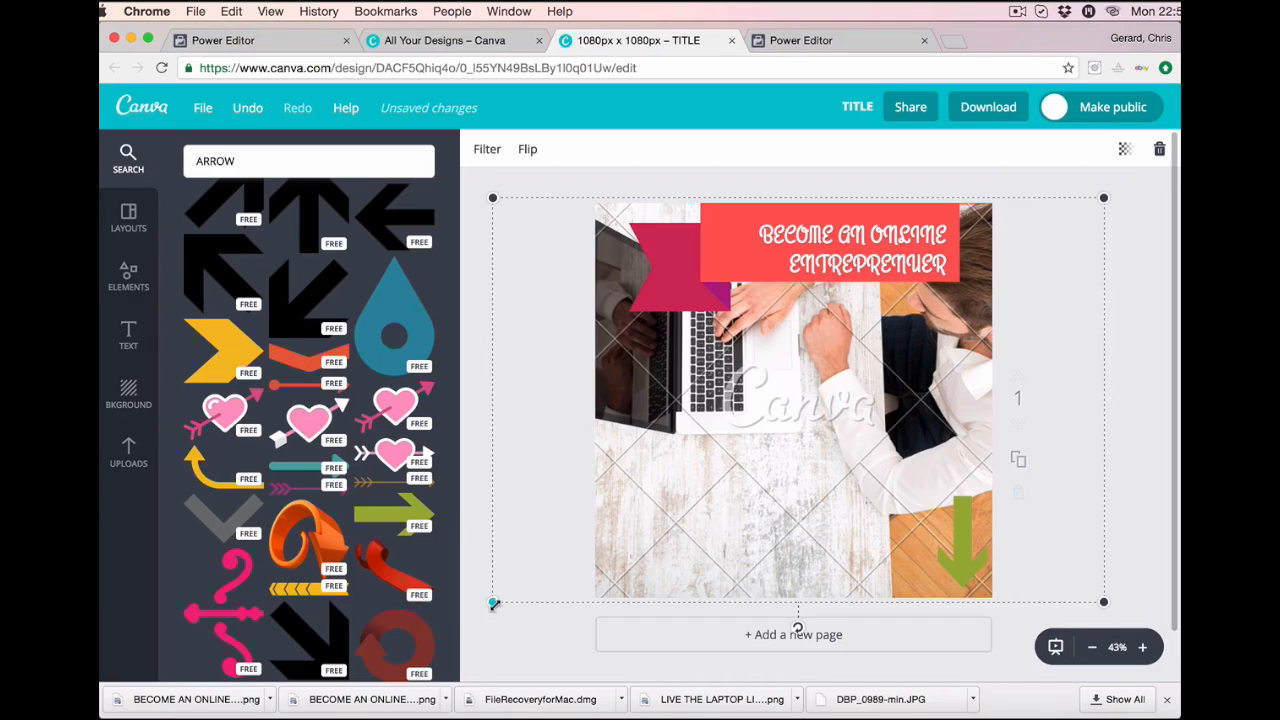
left_click_drag(493, 603, 387, 672)
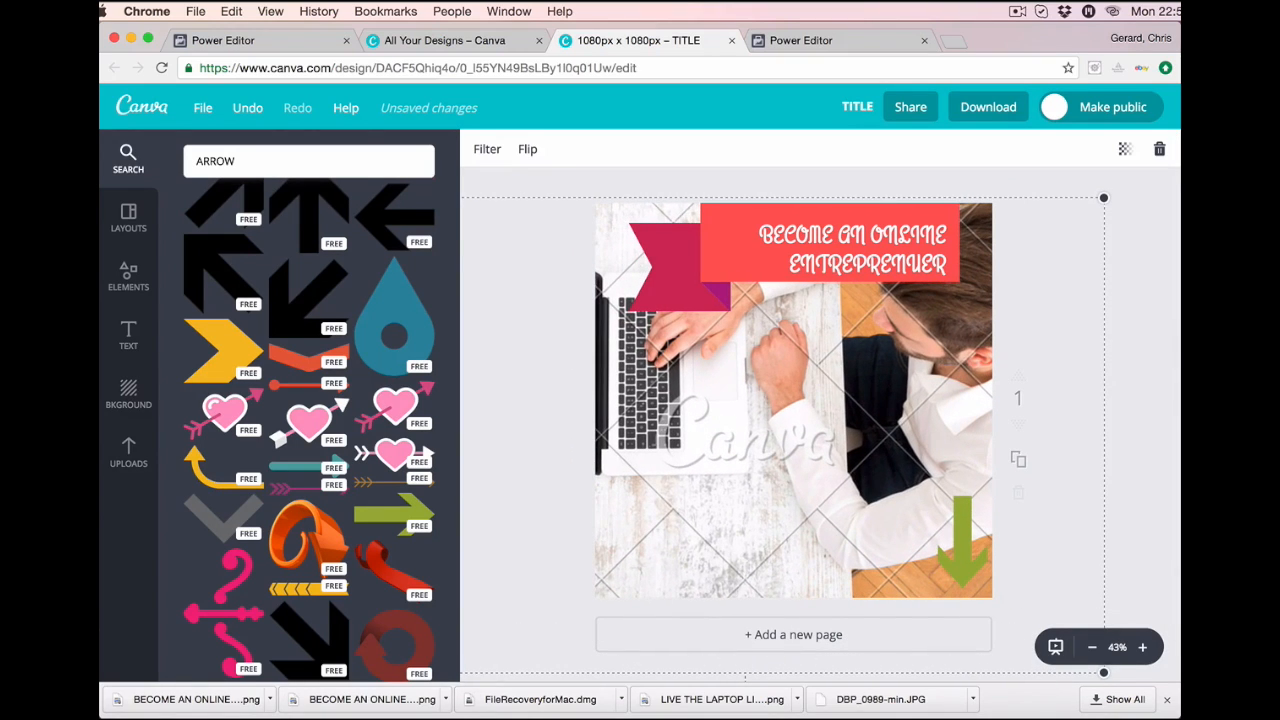
left_click_drag(757, 494, 763, 600)
left_click_drag(1102, 306, 1178, 206)
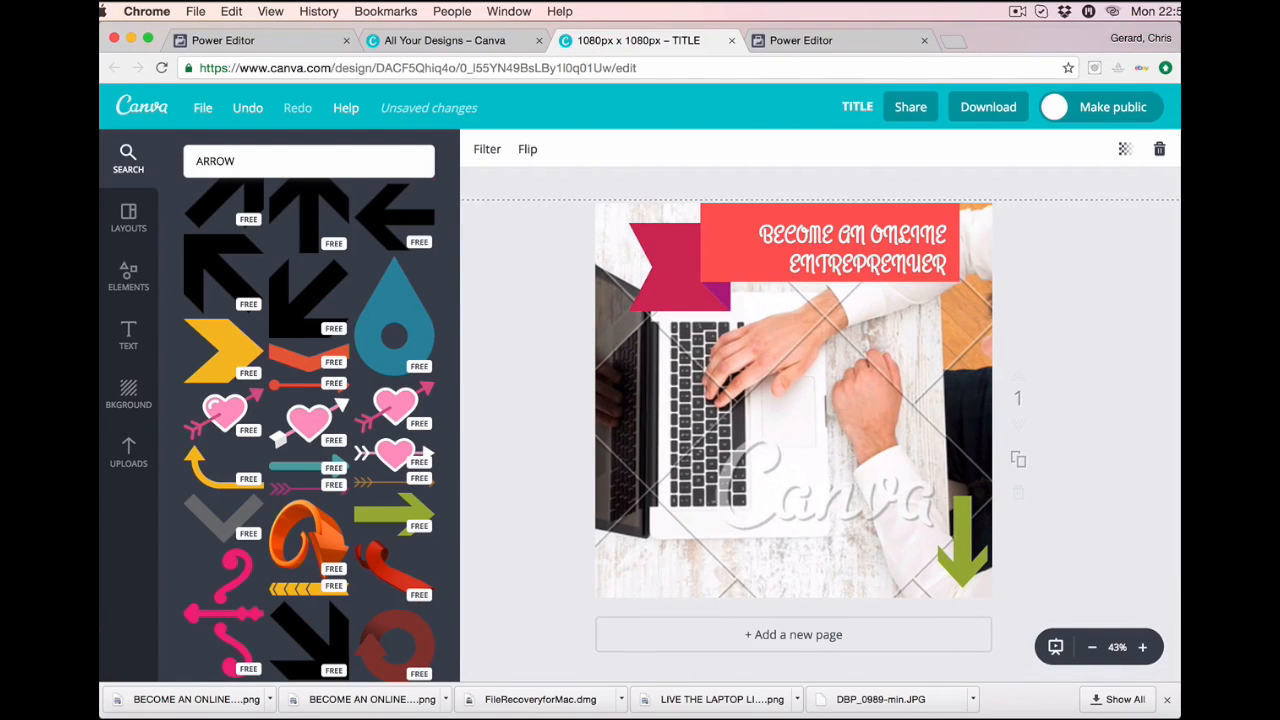
left_click_drag(907, 244, 875, 244)
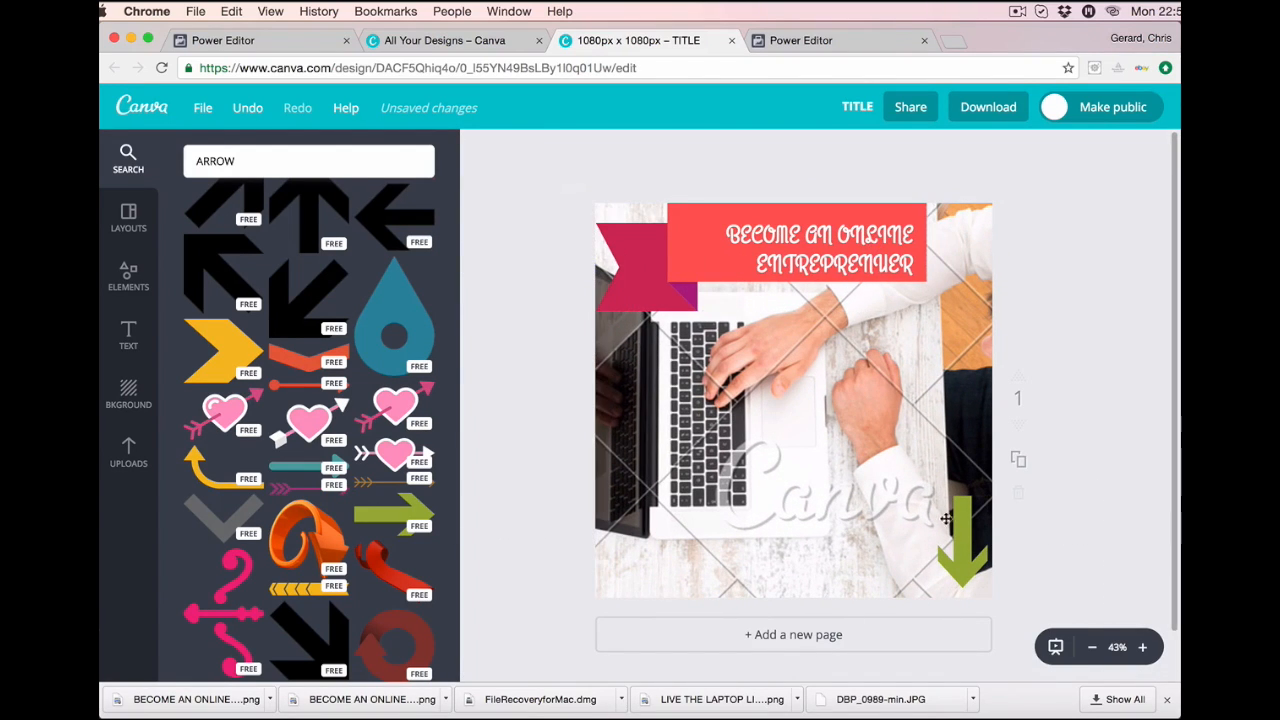
left_click_drag(962, 540, 940, 540)
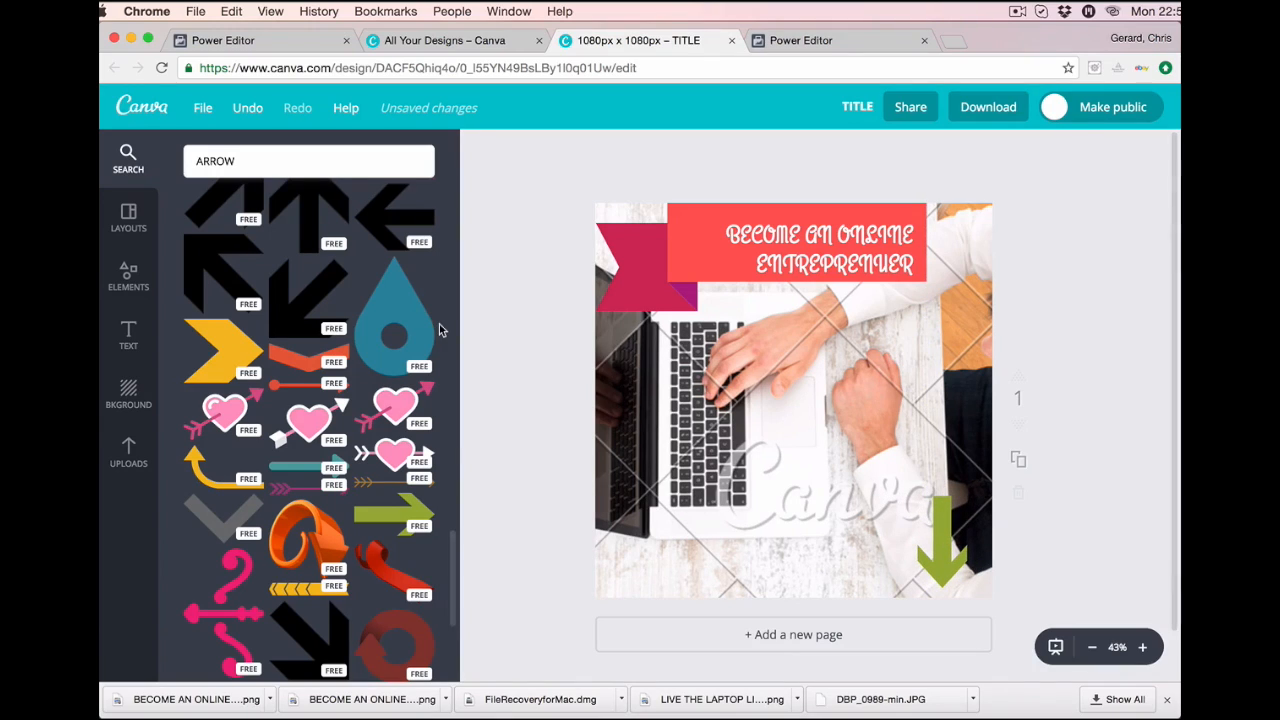
Recolour the Canva arrow red and bring up the download options with PNG as the file type.
left_click(947, 533)
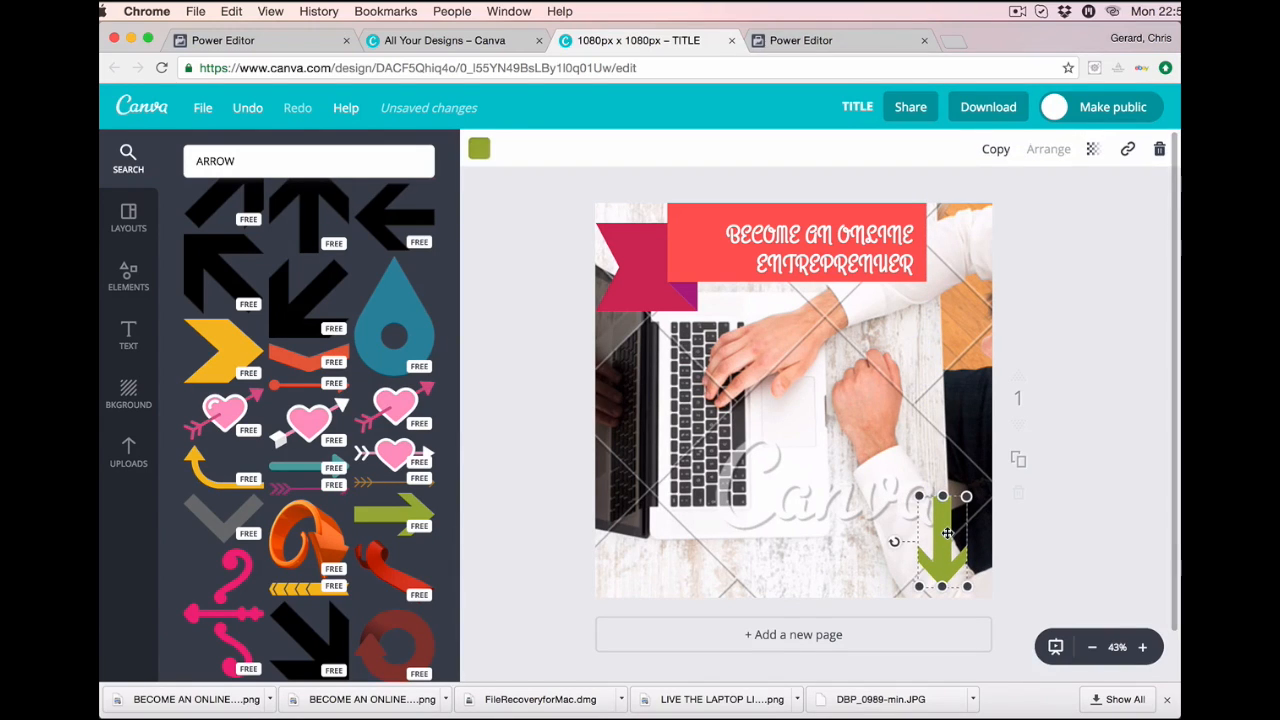
left_click(479, 149)
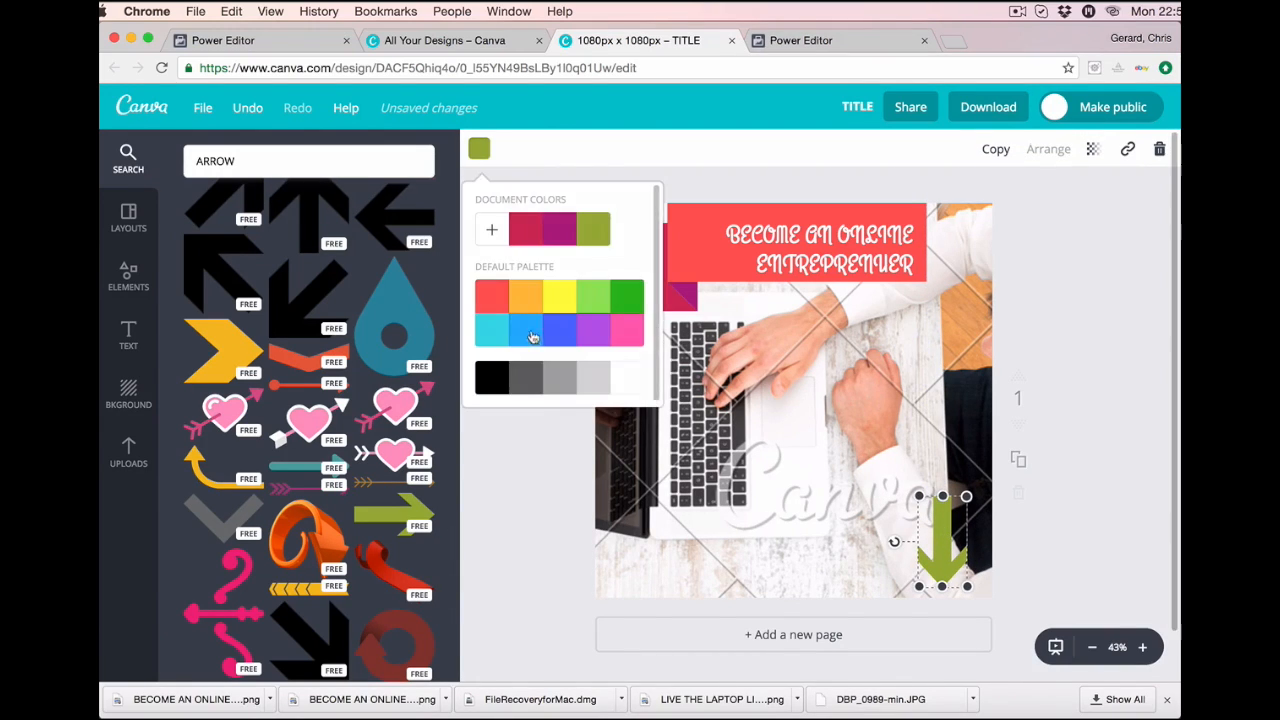
left_click(491, 296)
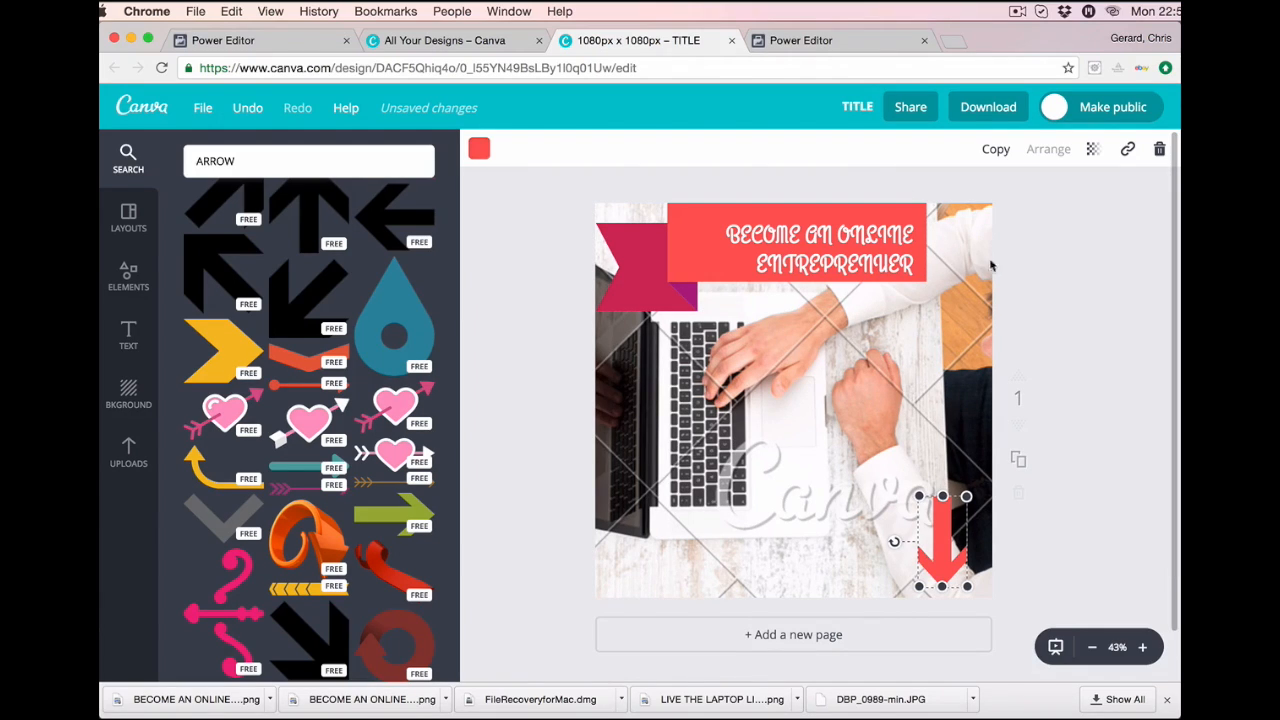
left_click(983, 110)
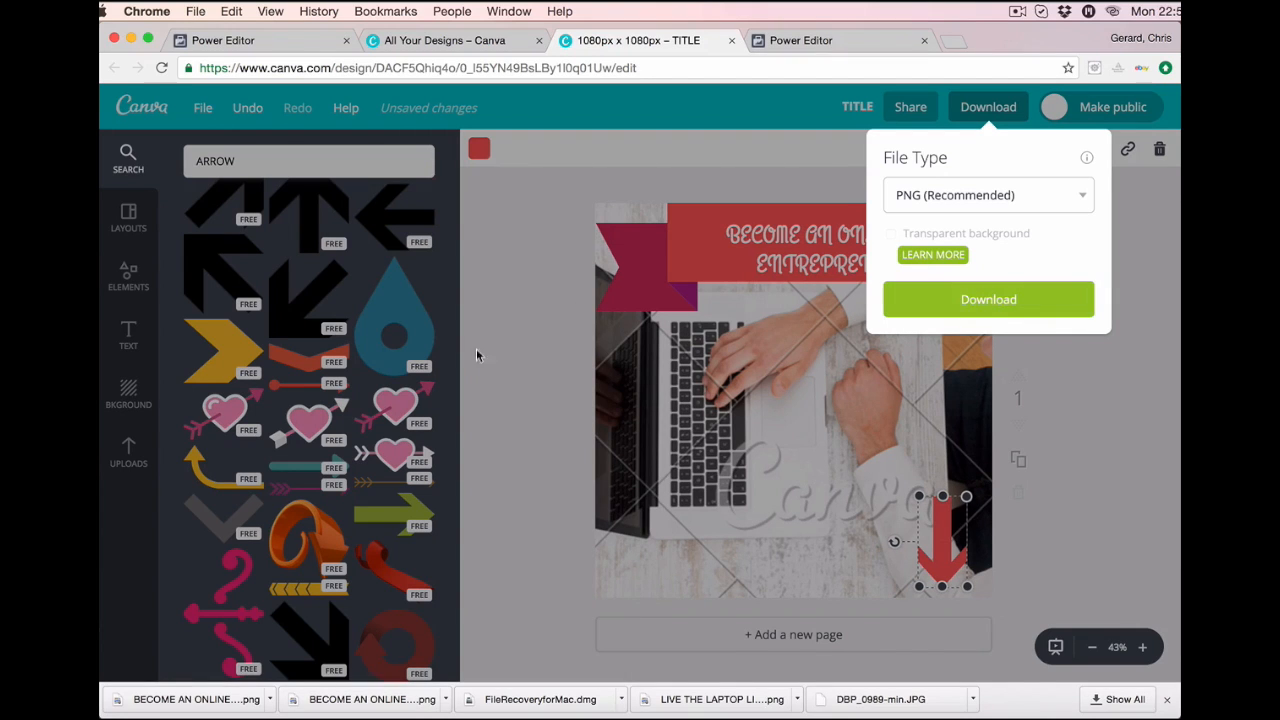
Preview the downloaded BECOME AN ONLINE ENTREPRENUER.png images, then close Preview.
left_click(218, 703)
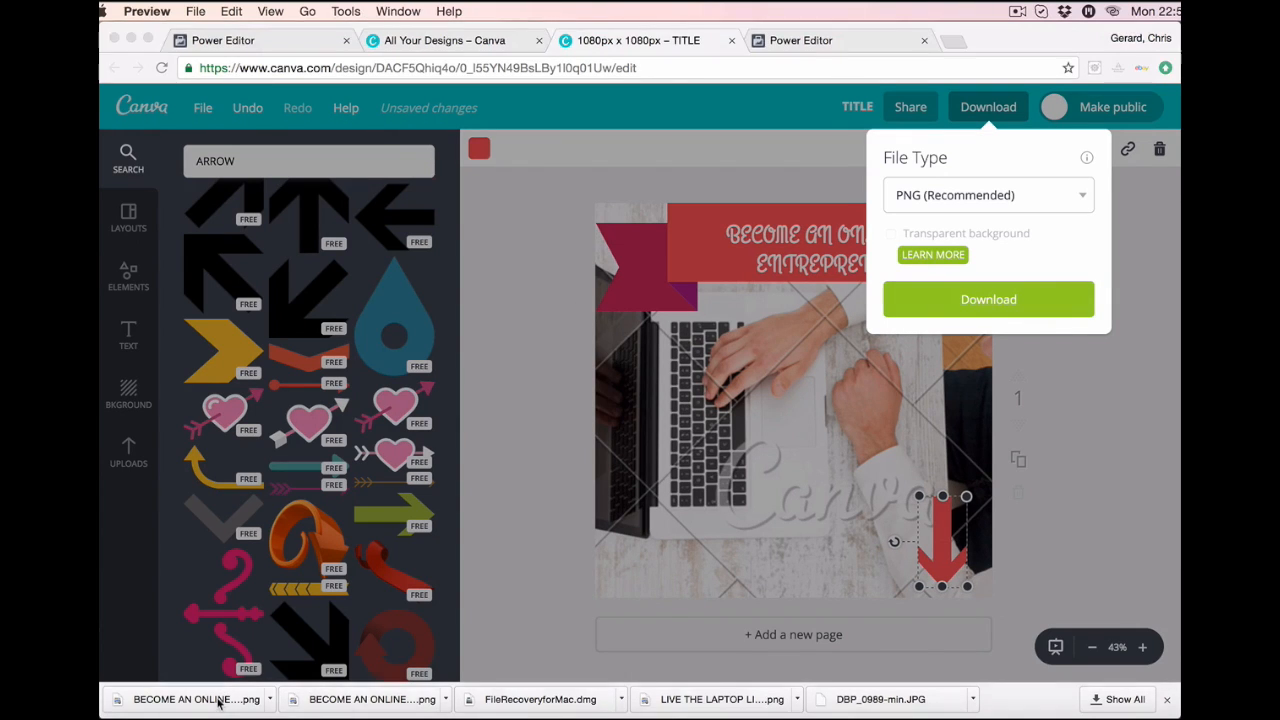
key("super+w")
left_click(362, 697)
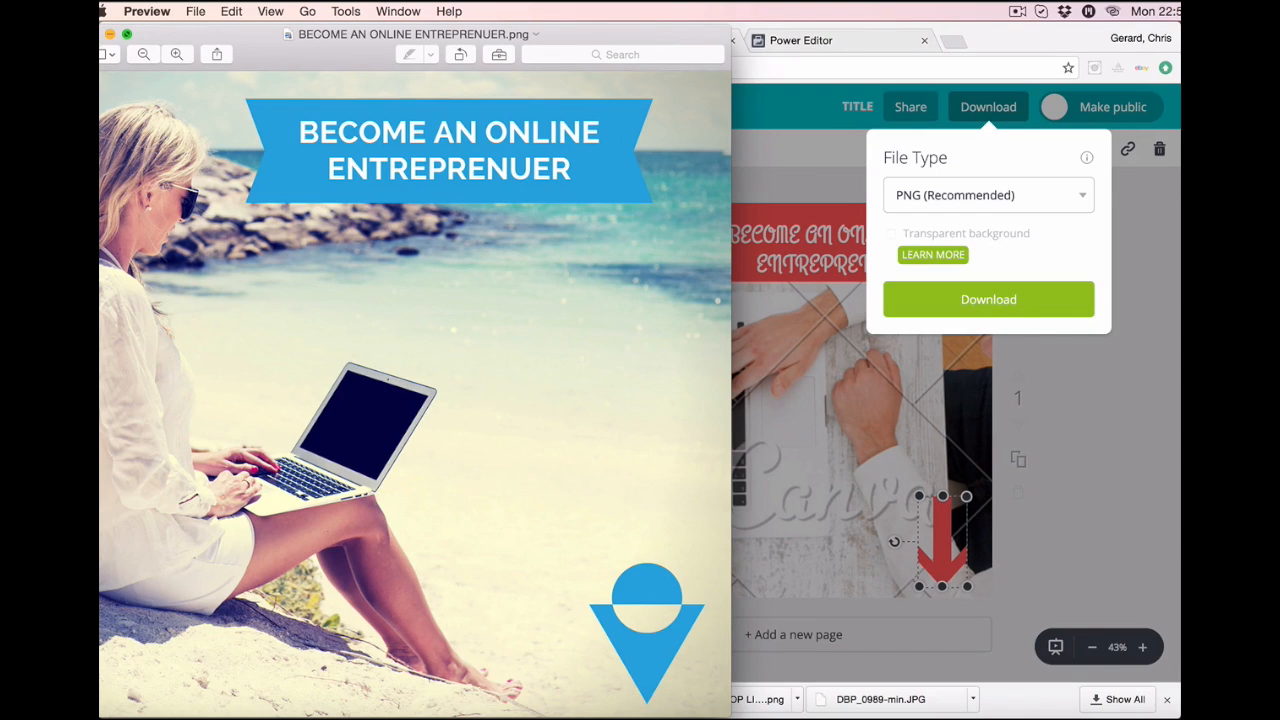
left_click(93, 34)
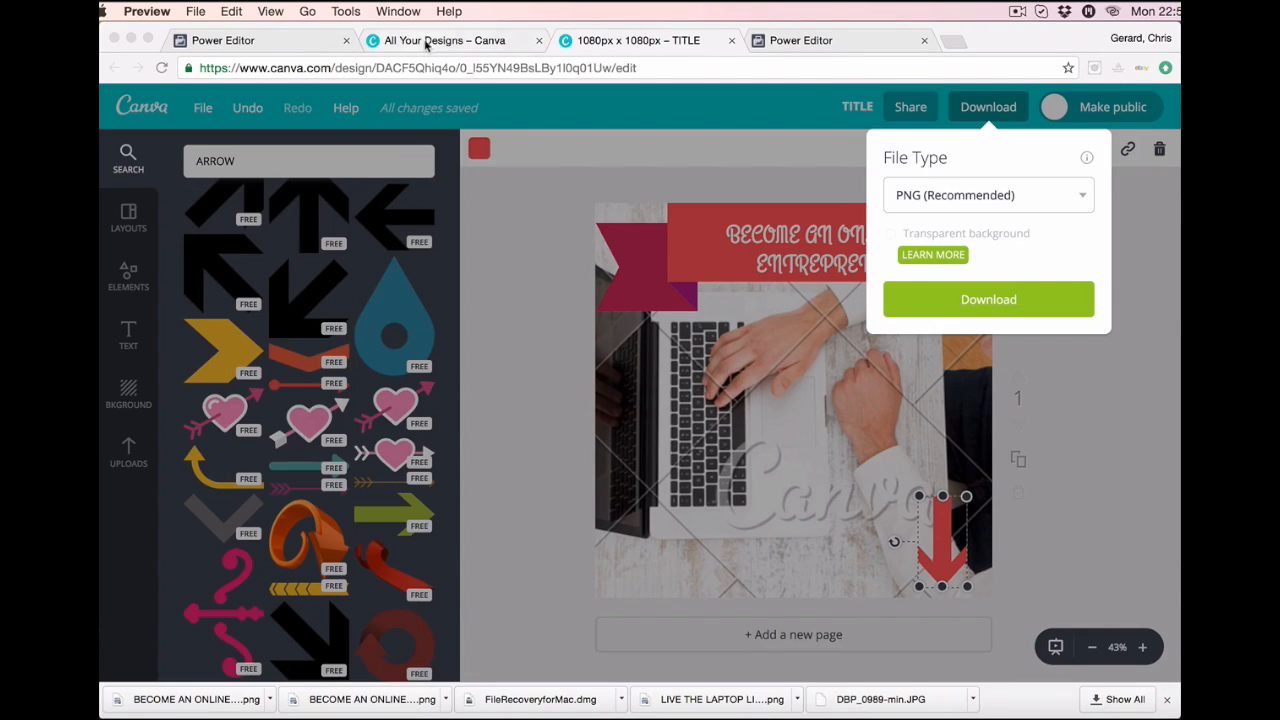
Use the first library image, BECOME AN ONLINE ENTREPRENUER.png, as the Power Editor advert image.
left_click(307, 40)
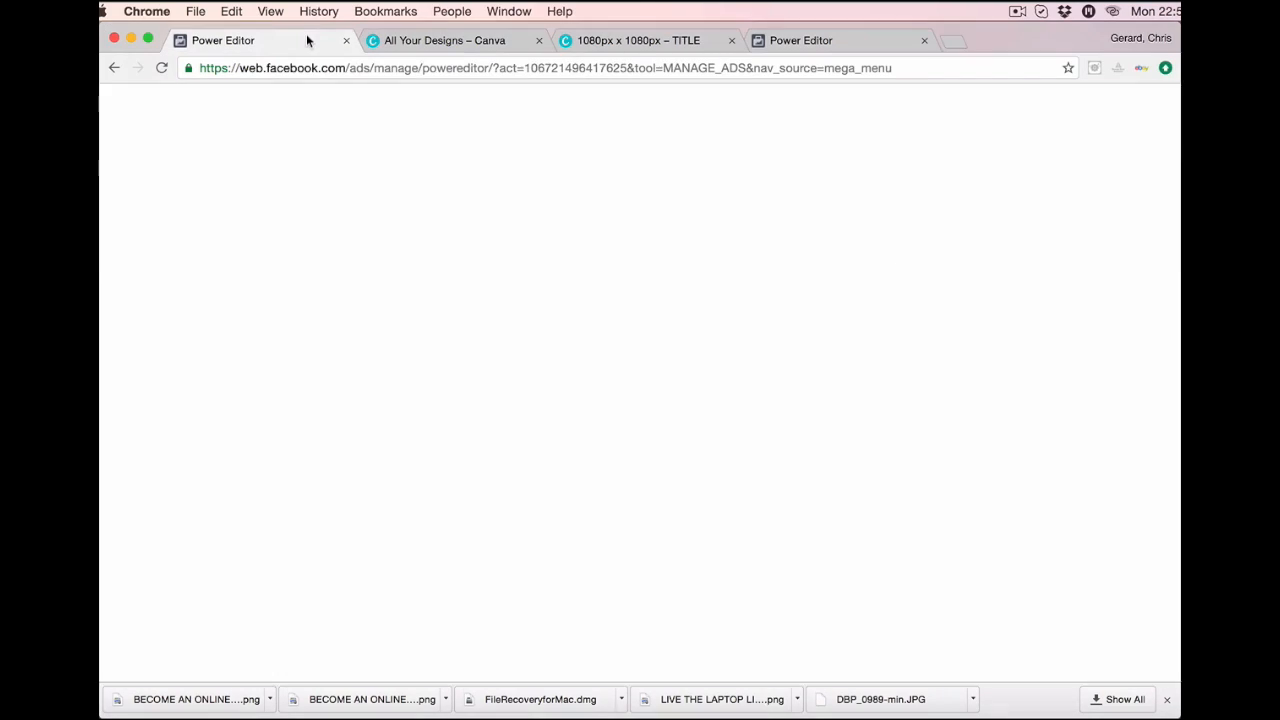
left_click(829, 38)
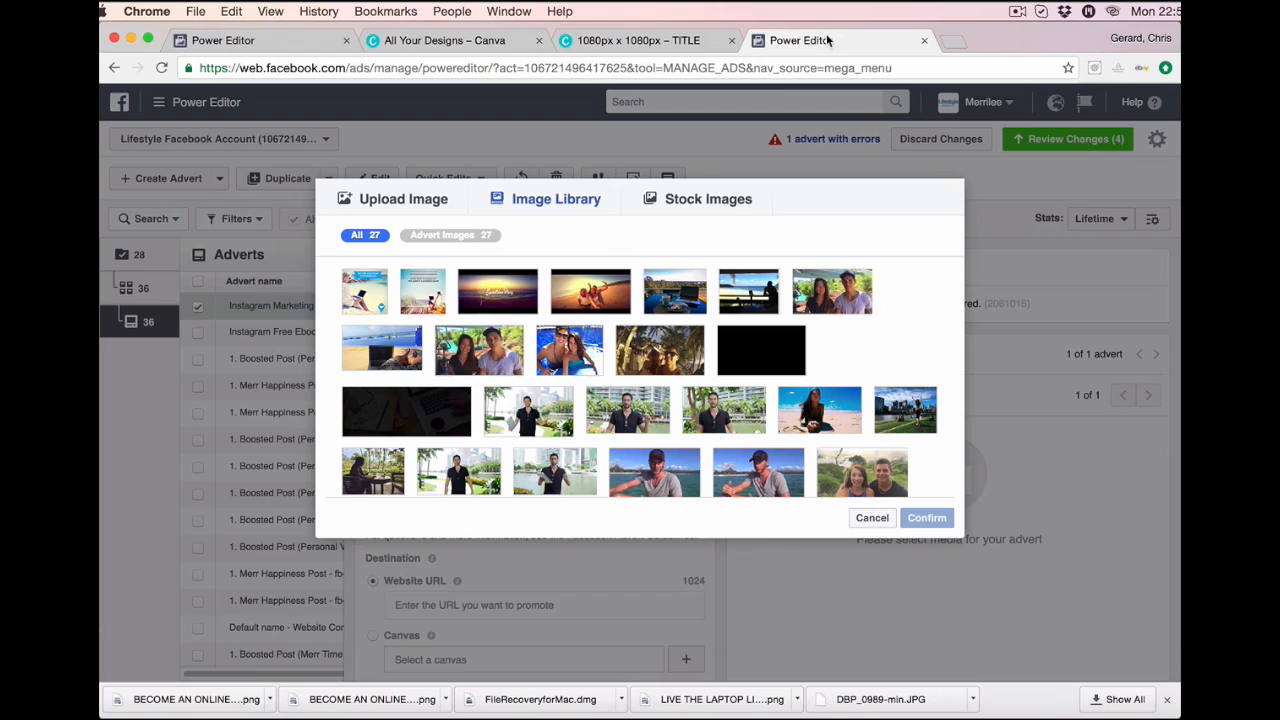
left_click(372, 289)
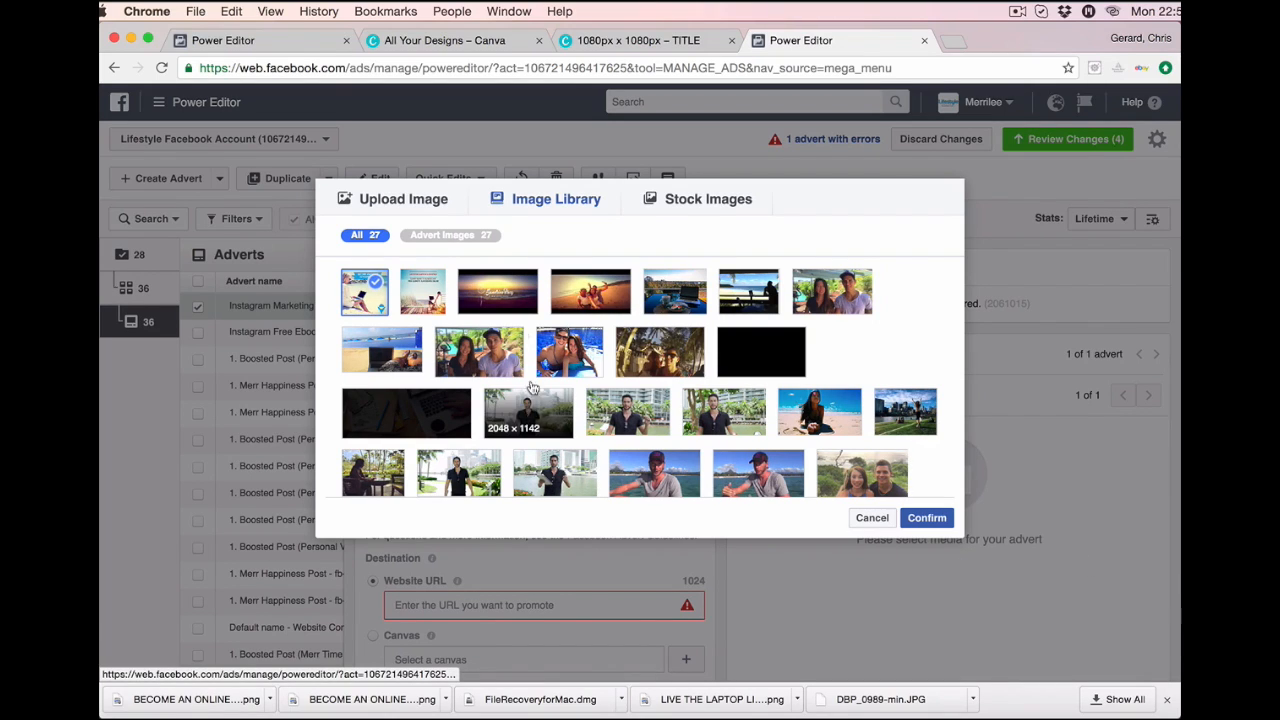
left_click(939, 520)
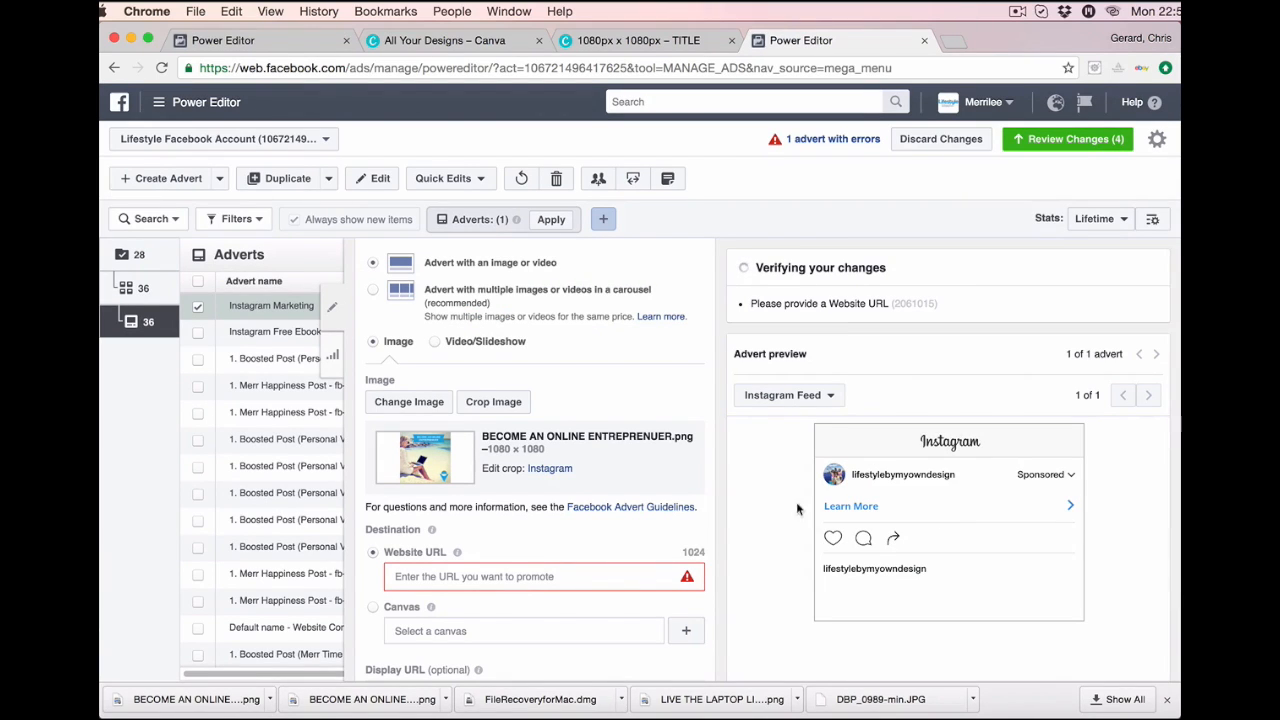
Move down to Destination and place the cursor in the Website URL field.
scroll(981, 533, "down", 1)
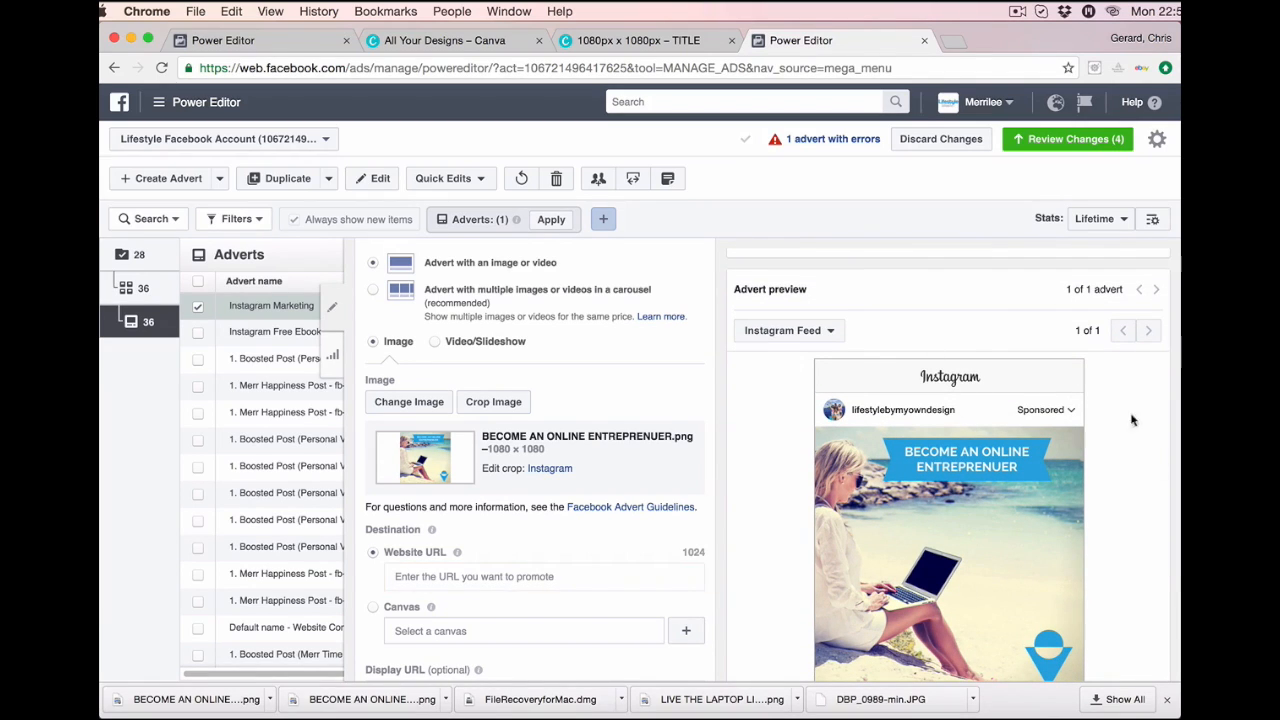
scroll(1003, 604, "down", 1)
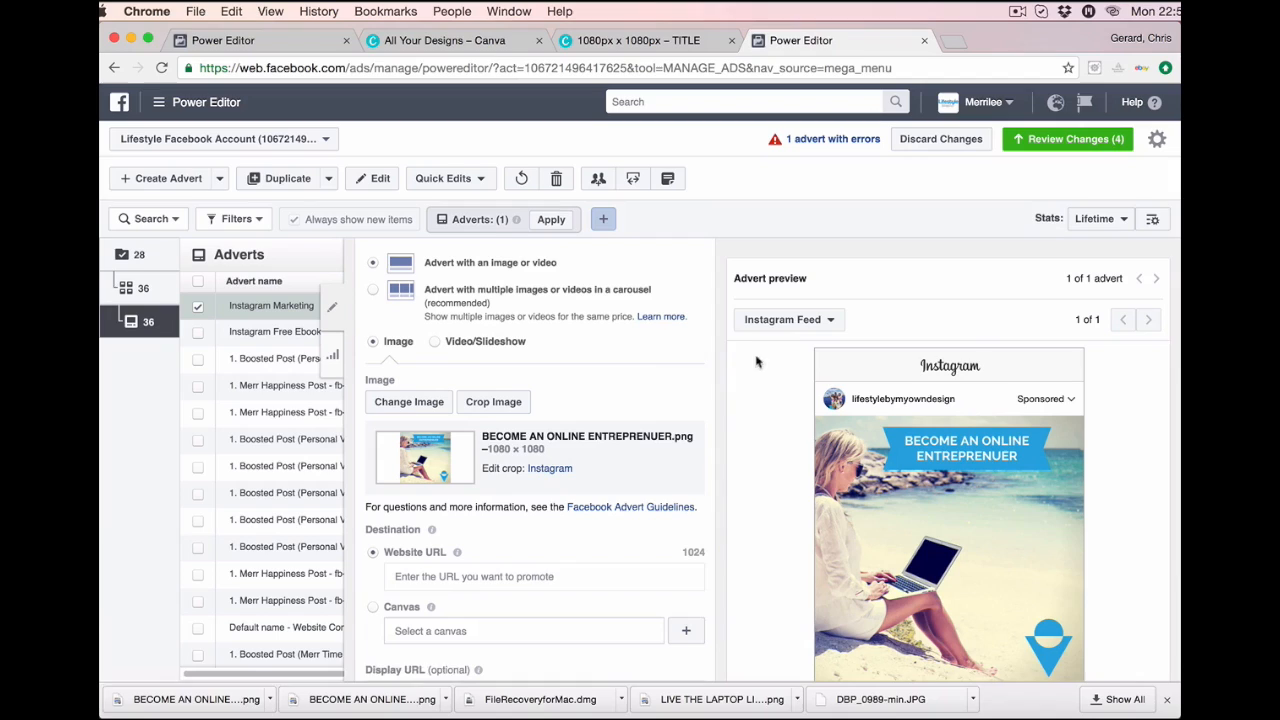
left_click(484, 577)
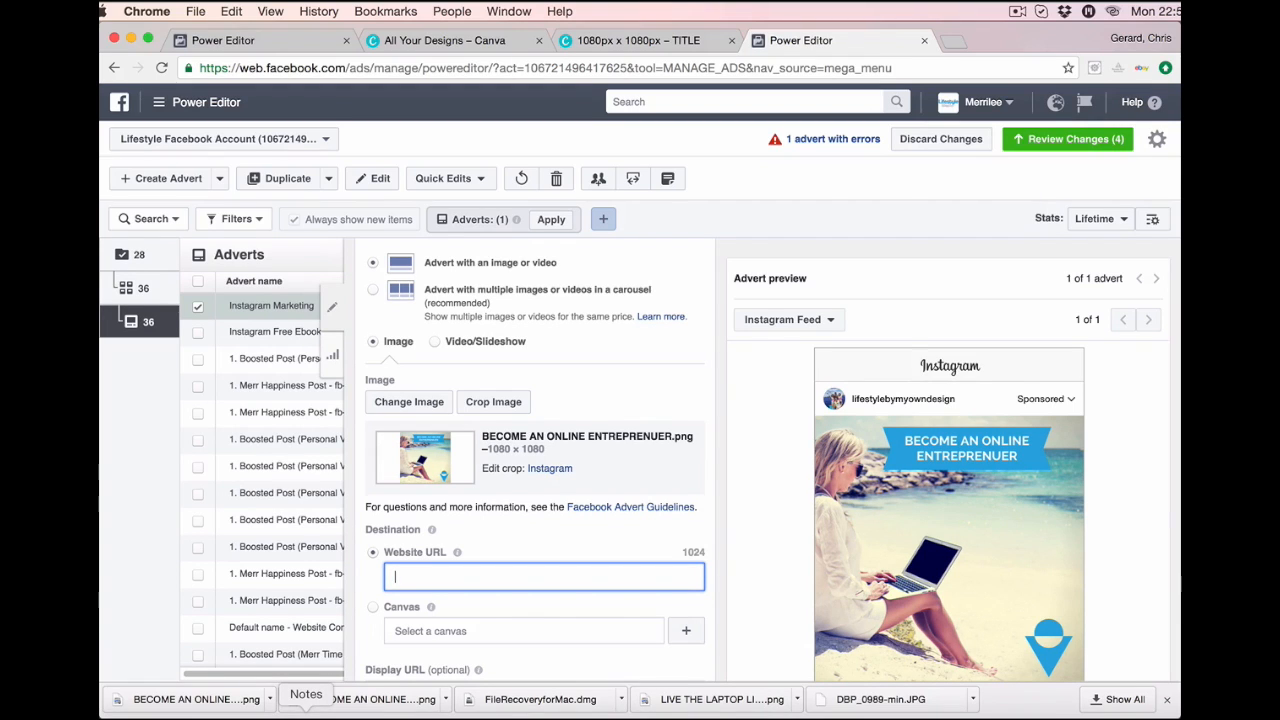
left_click(306, 712)
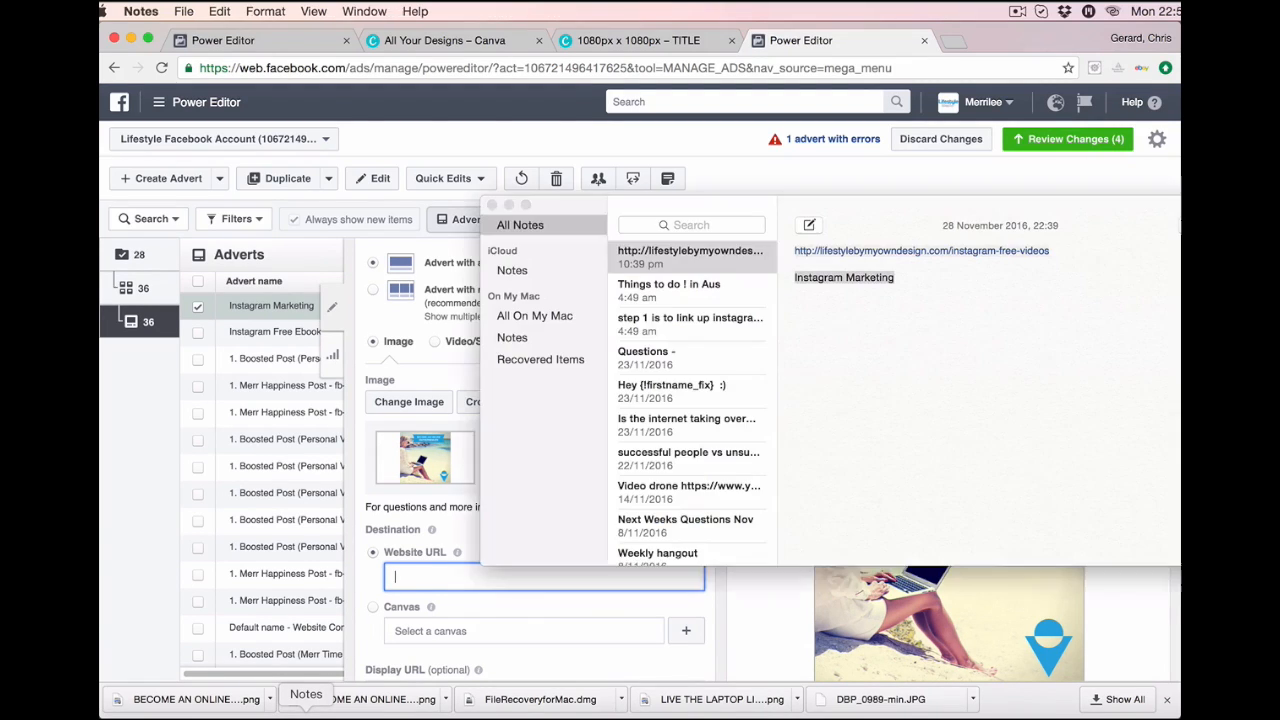
left_click_drag(1057, 261, 790, 250)
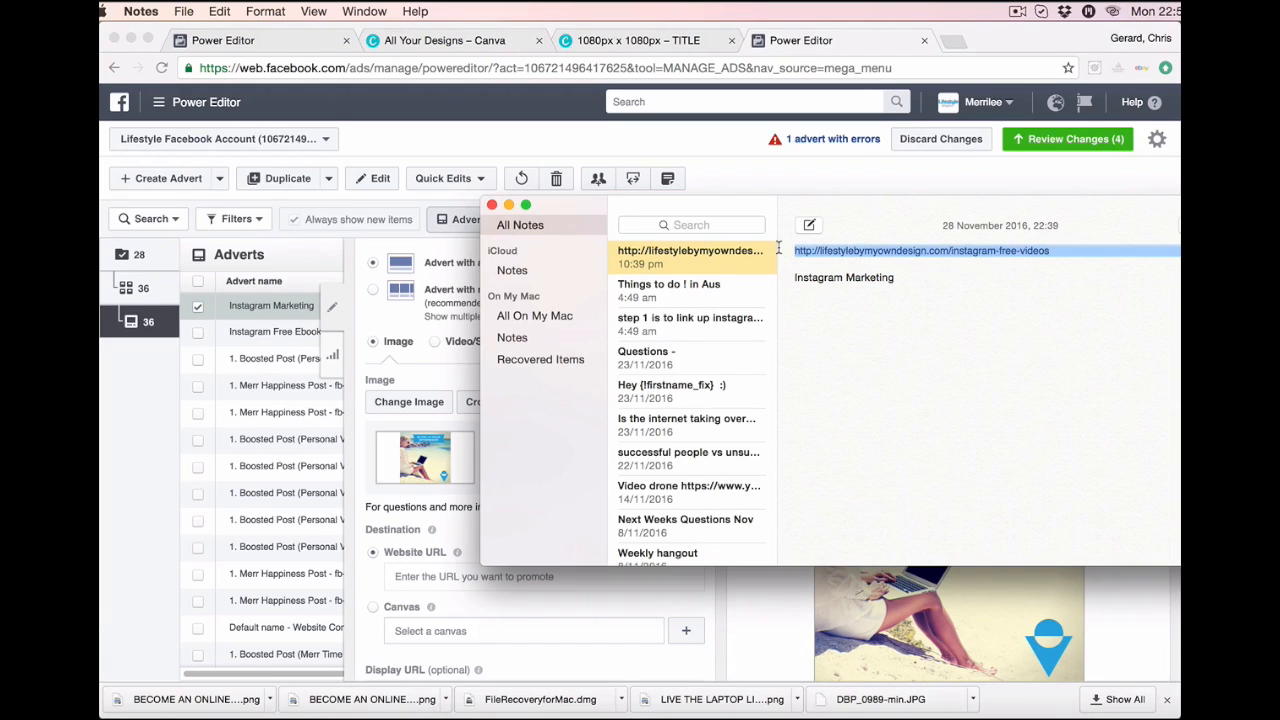
right_click(862, 254)
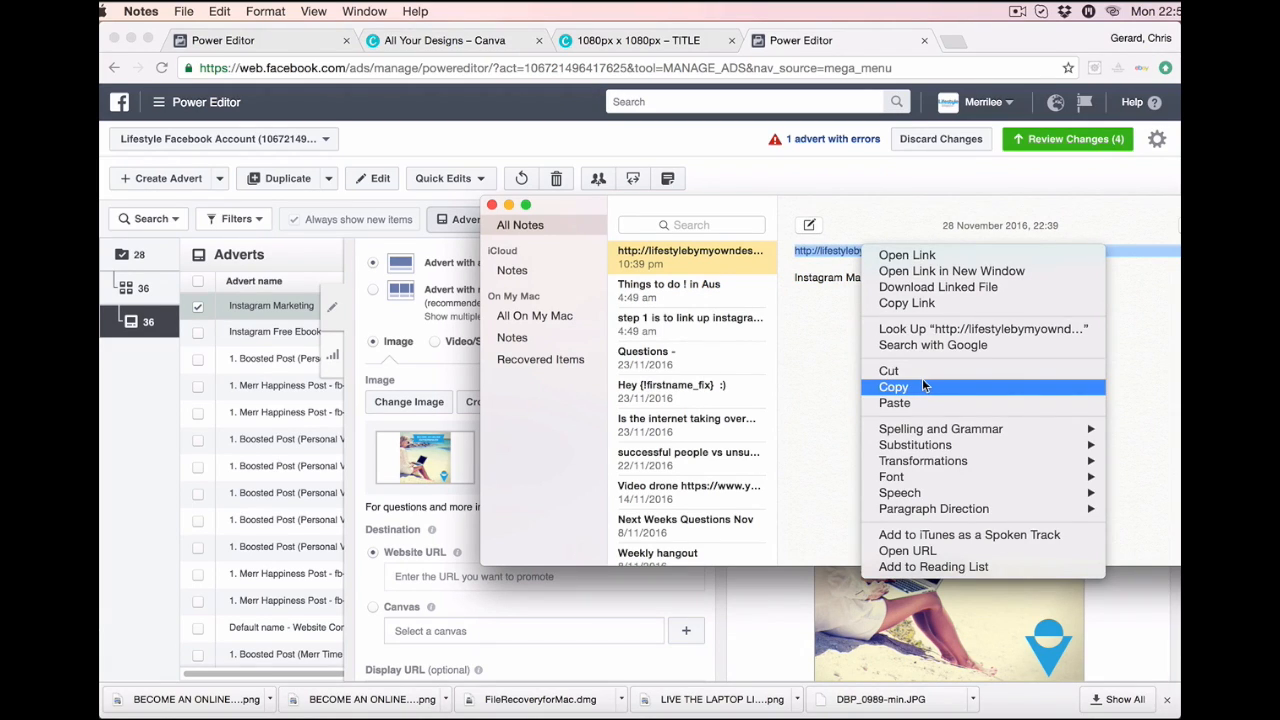
left_click(922, 386)
left_click(428, 588)
Paste the instagram-free-videos link into Website URL, fixing the doubled paste so it appears once.
right_click(429, 580)
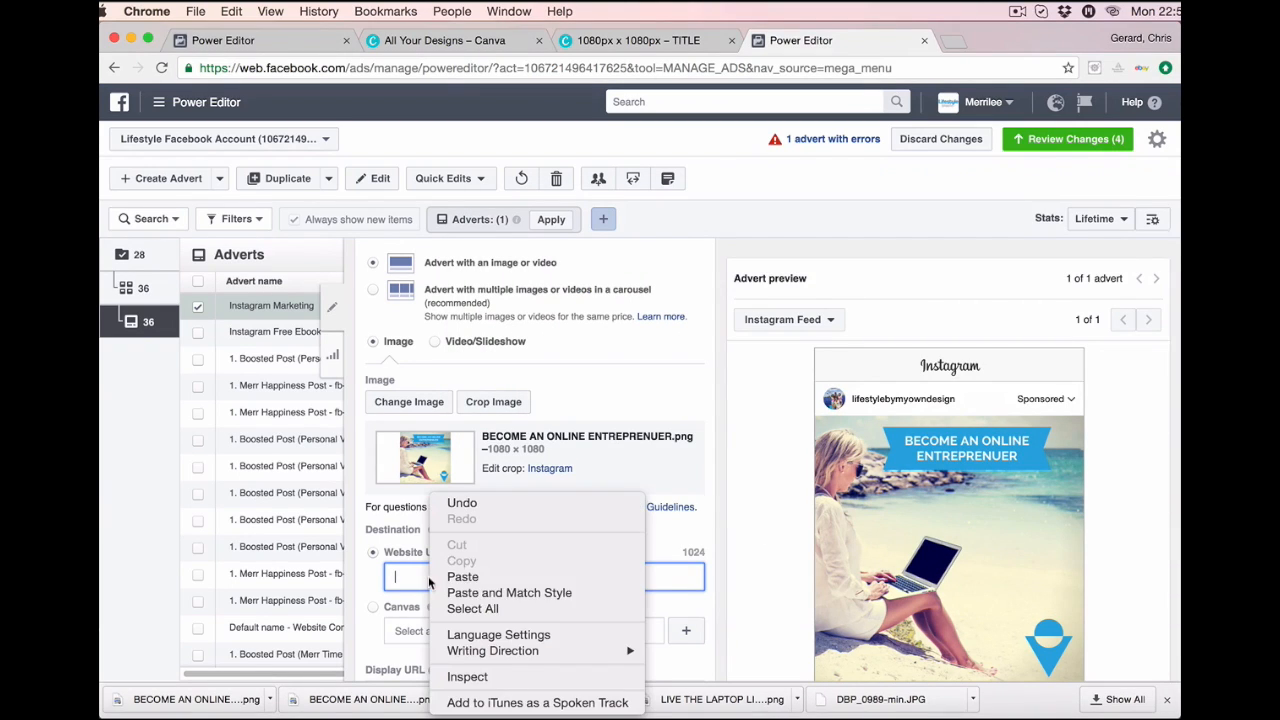
left_click(462, 577)
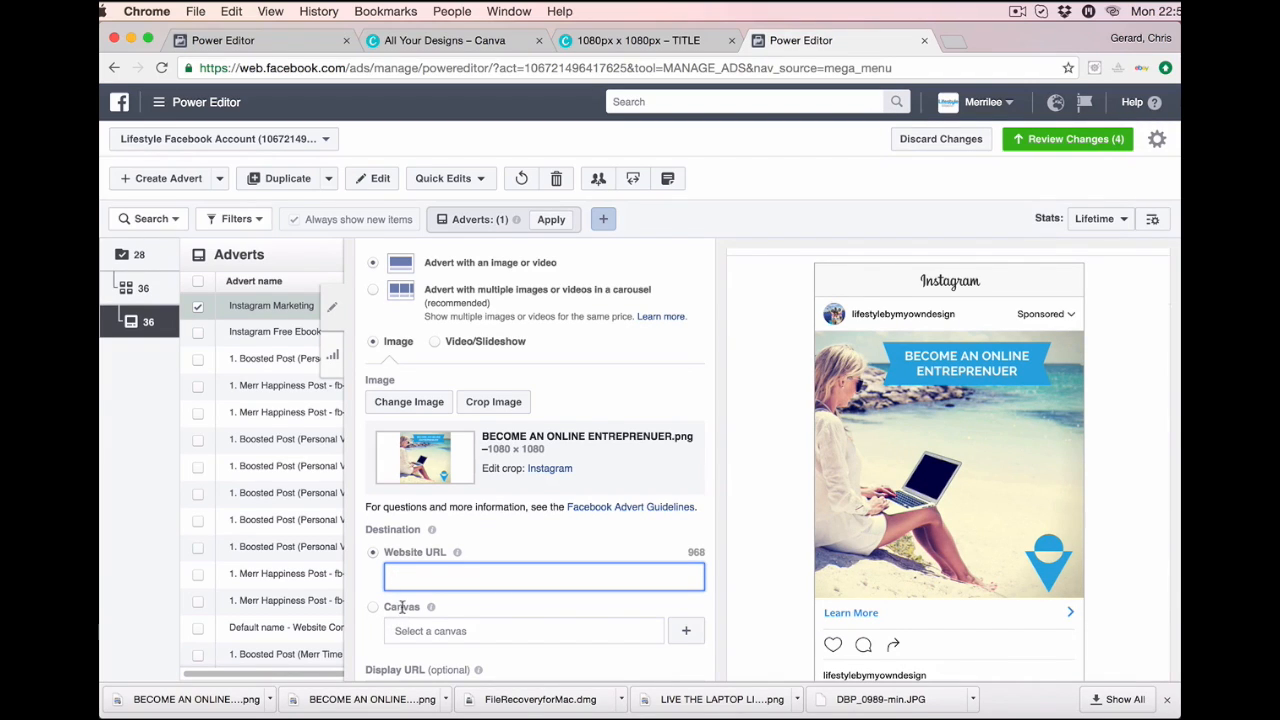
right_click(423, 572)
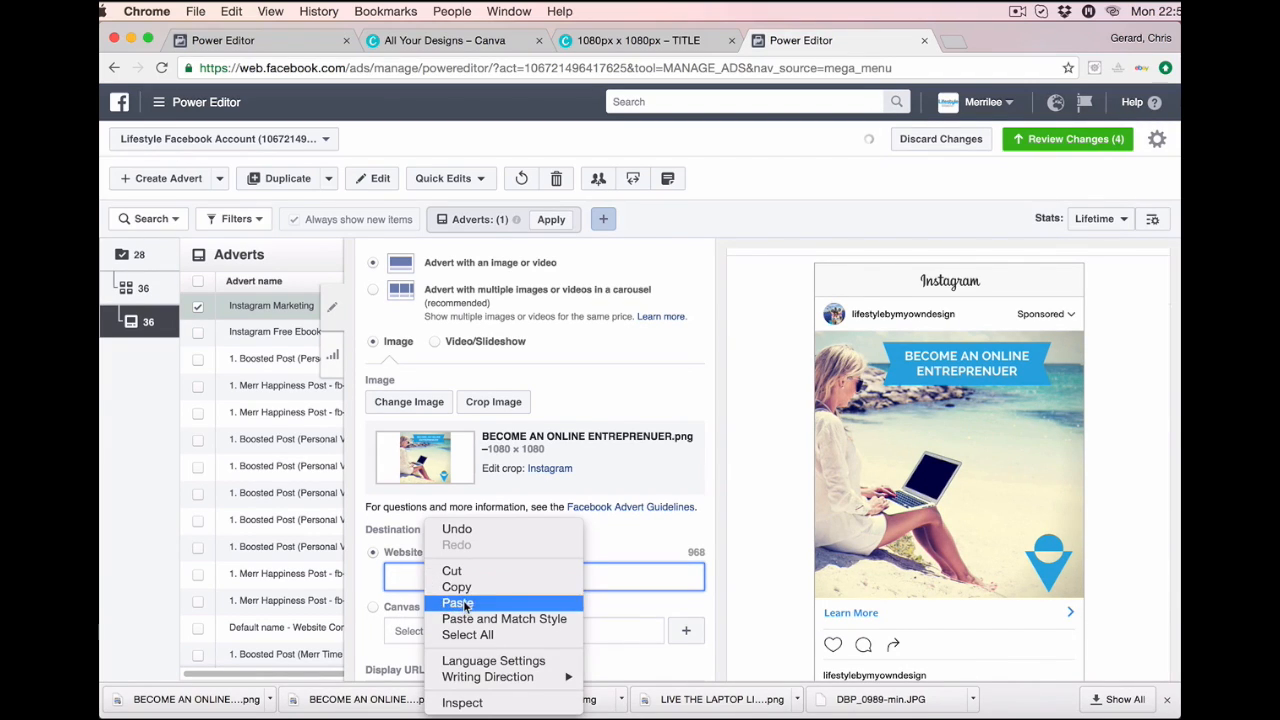
left_click(460, 600)
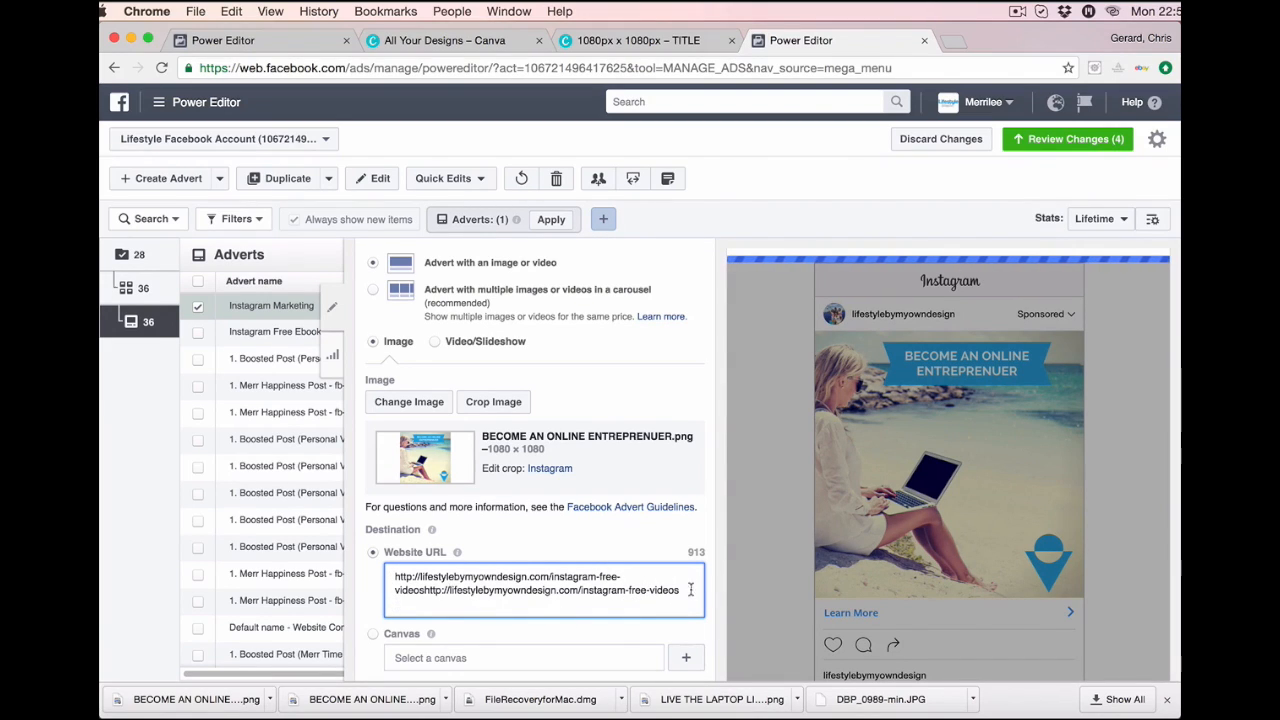
left_click_drag(679, 590, 378, 568)
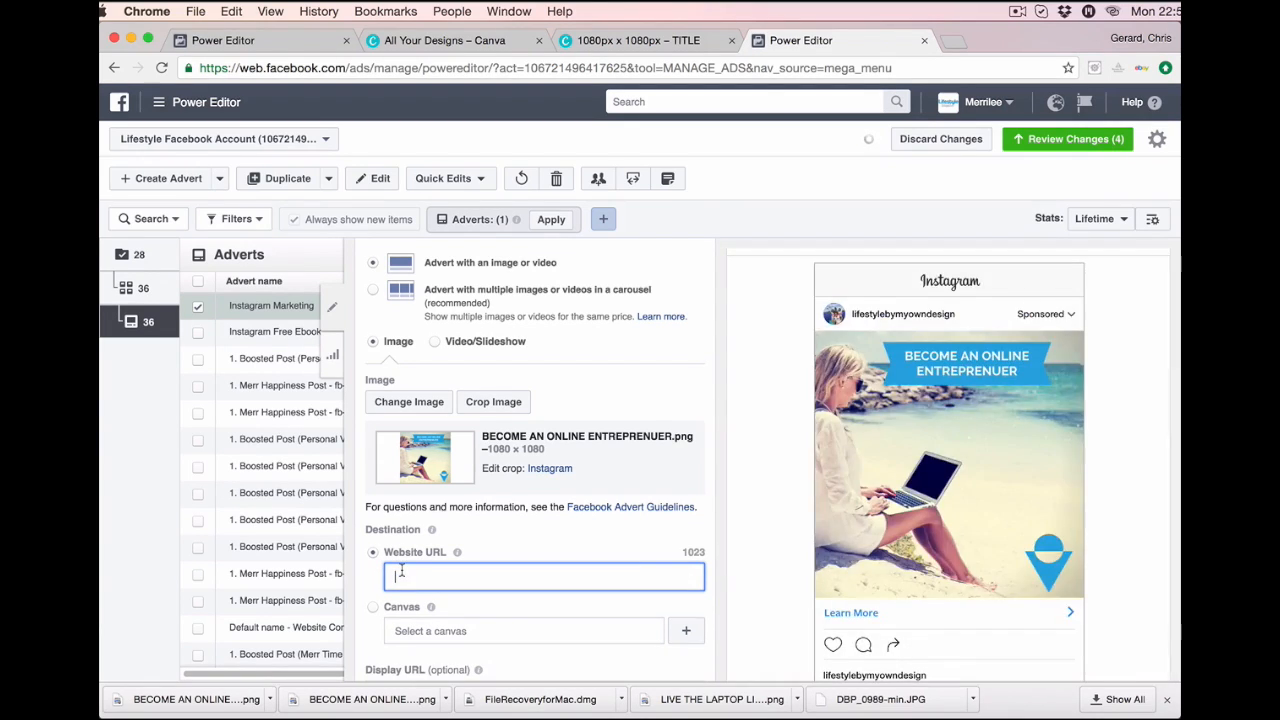
key("super+v")
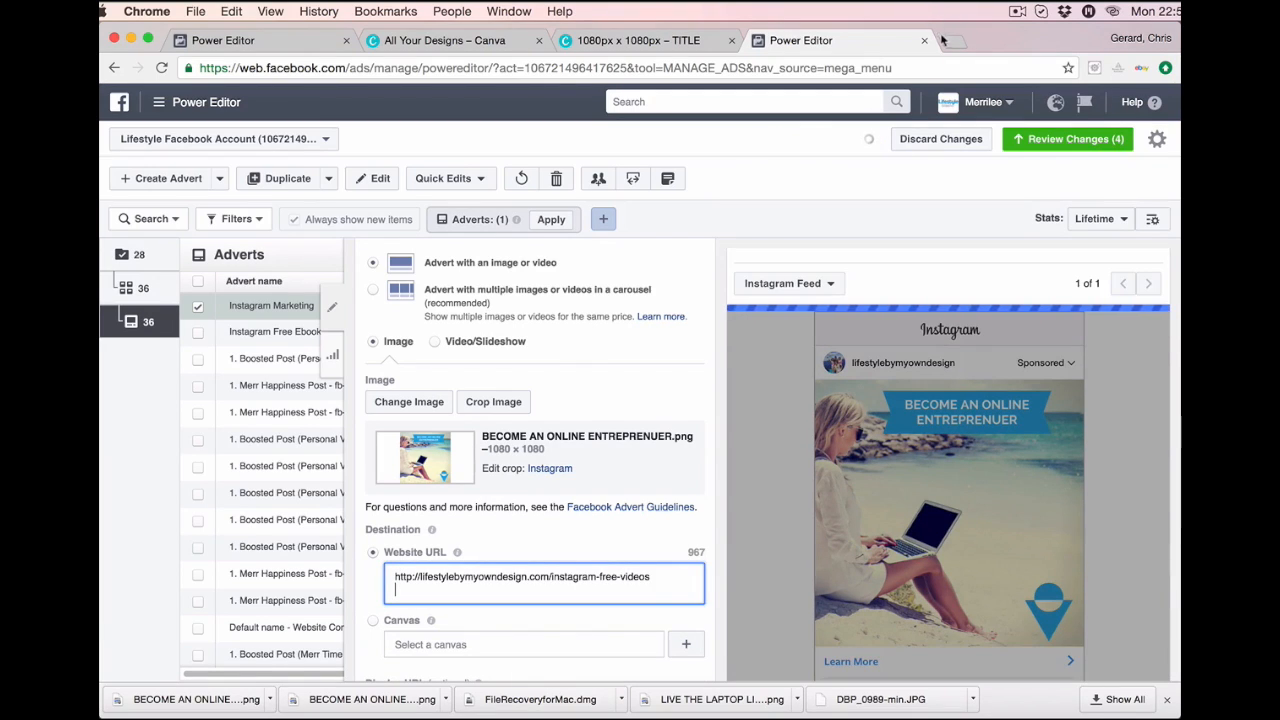
Load lifestylebymyowndesign.com/instagram-free-videos in a new Chrome tab to check it, then return to Power Editor.
left_click(950, 41)
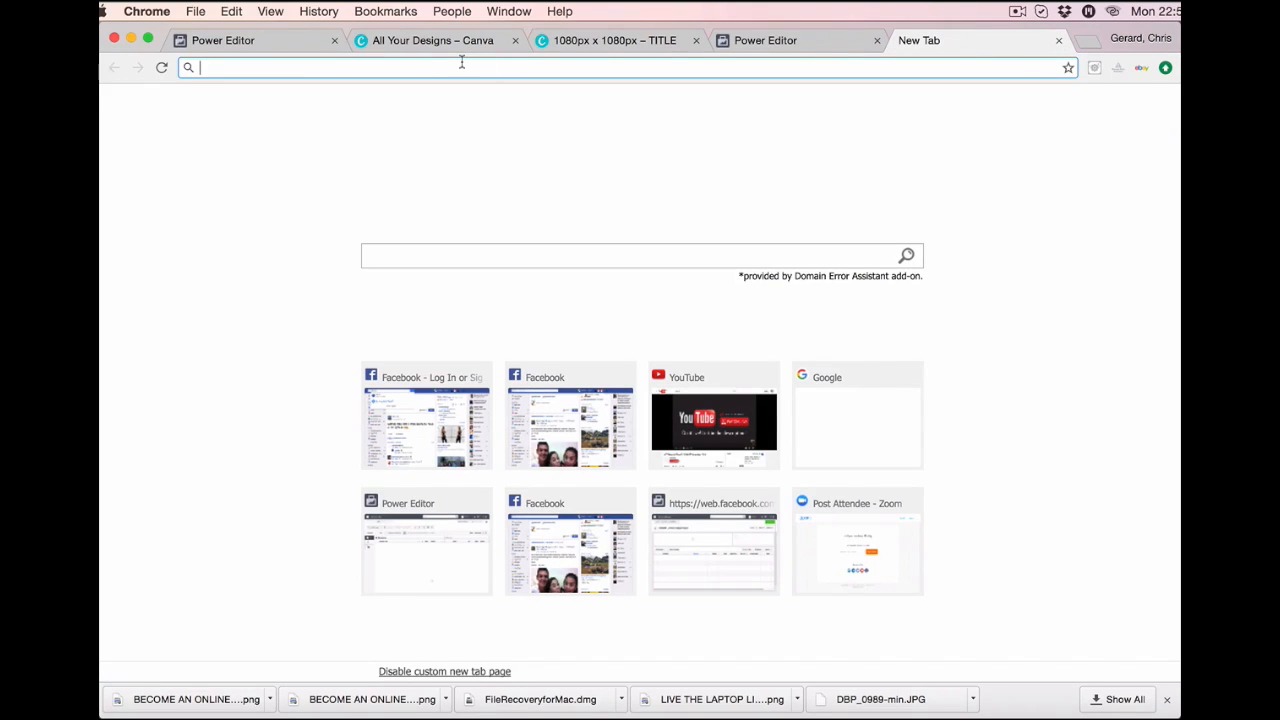
key("super+v")
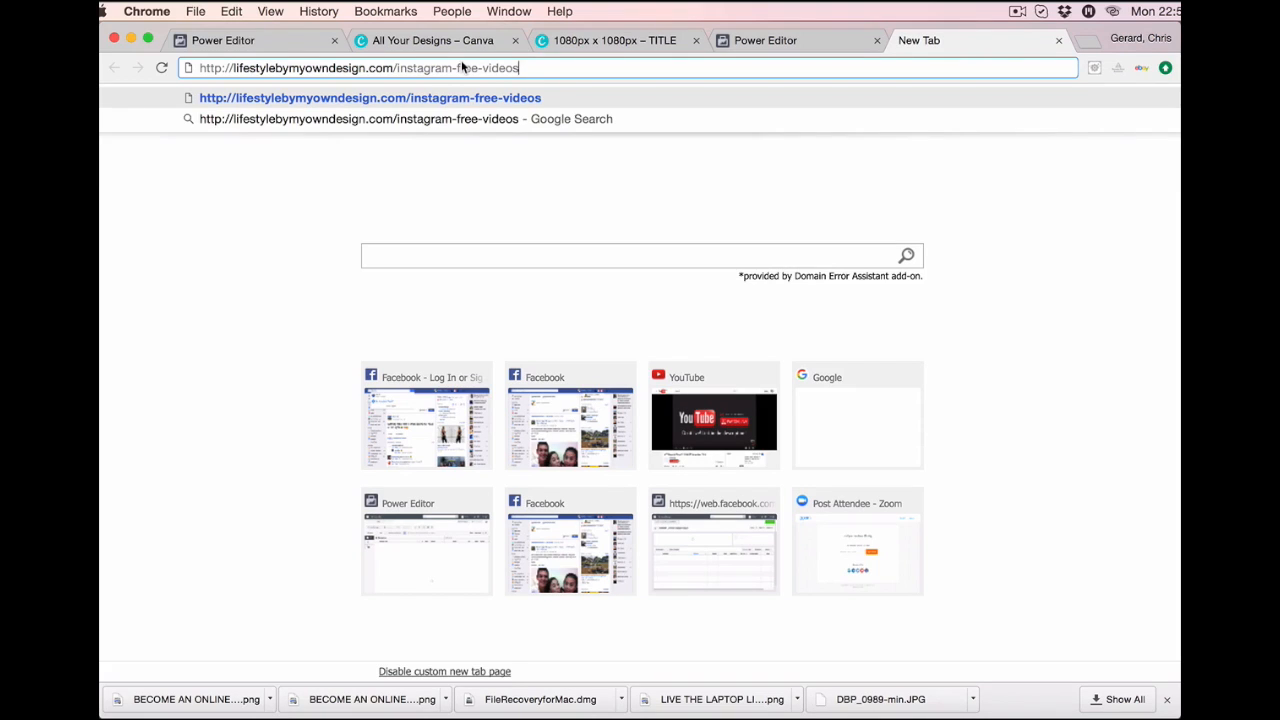
key("Return")
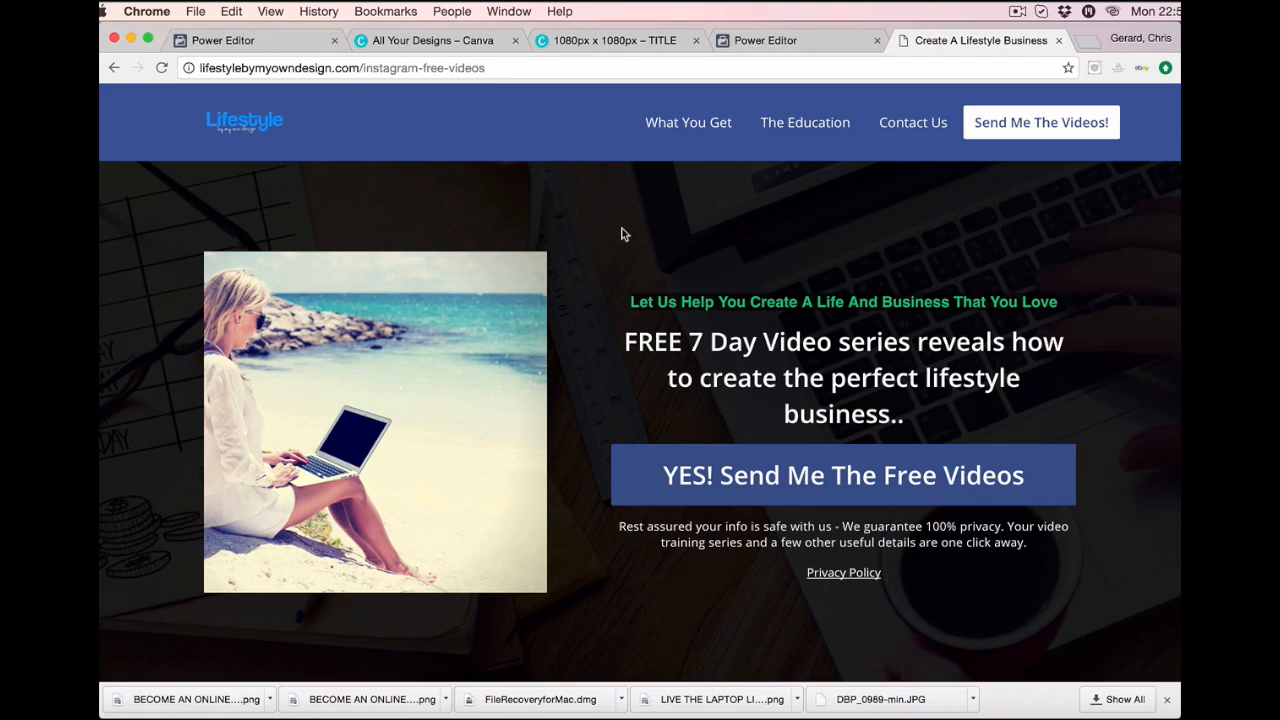
left_click(770, 40)
Delete the link from the optional Display URL field, leaving it empty.
scroll(530, 515, "down", 1)
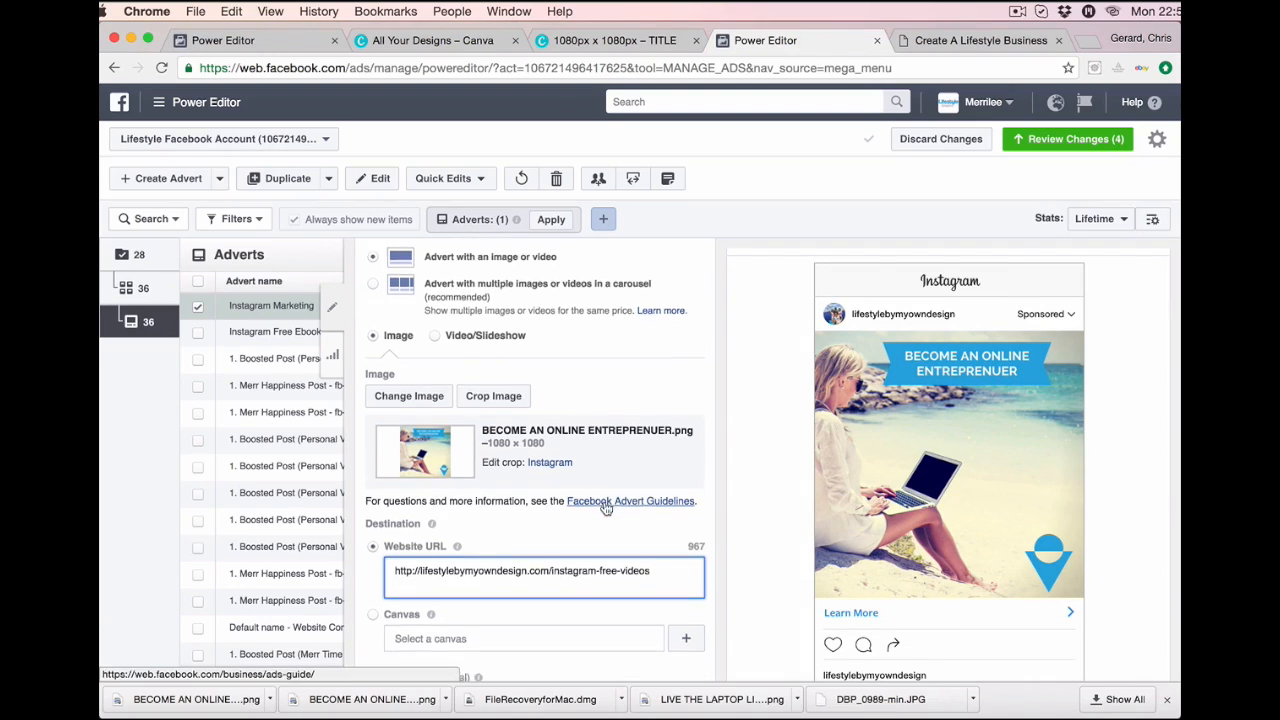
scroll(530, 521, "down", 2)
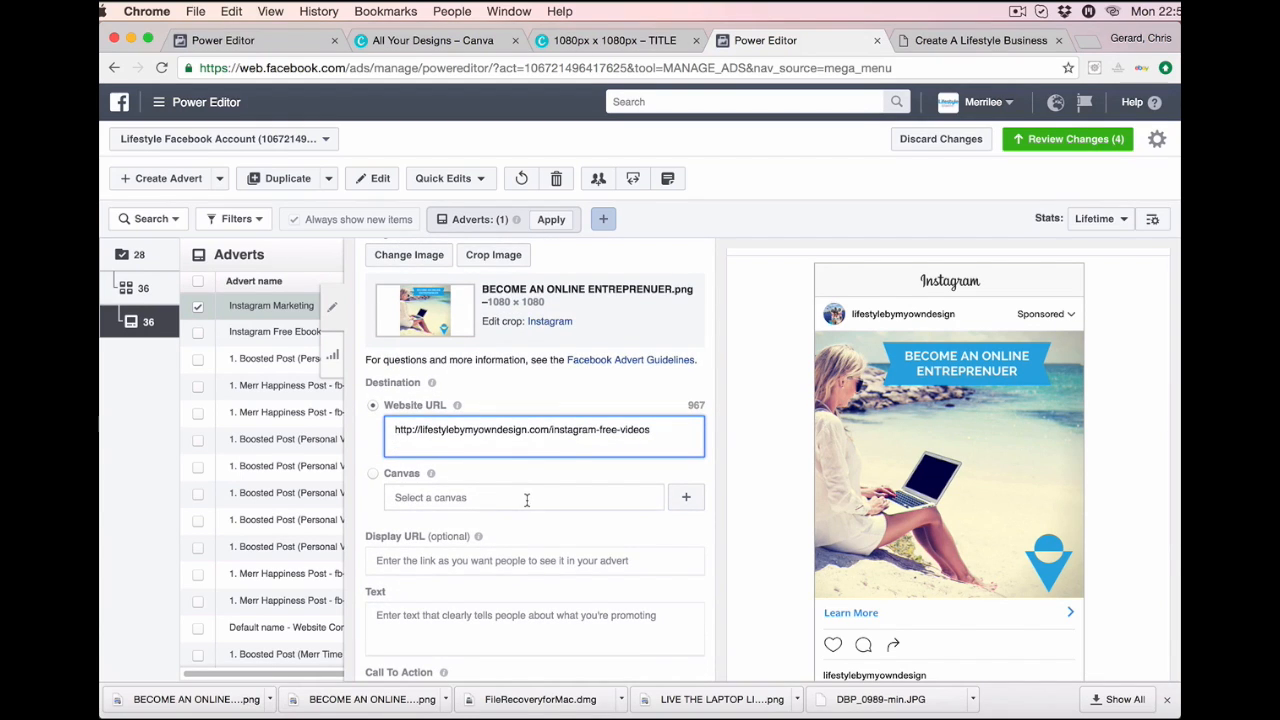
scroll(527, 503, "down", 2)
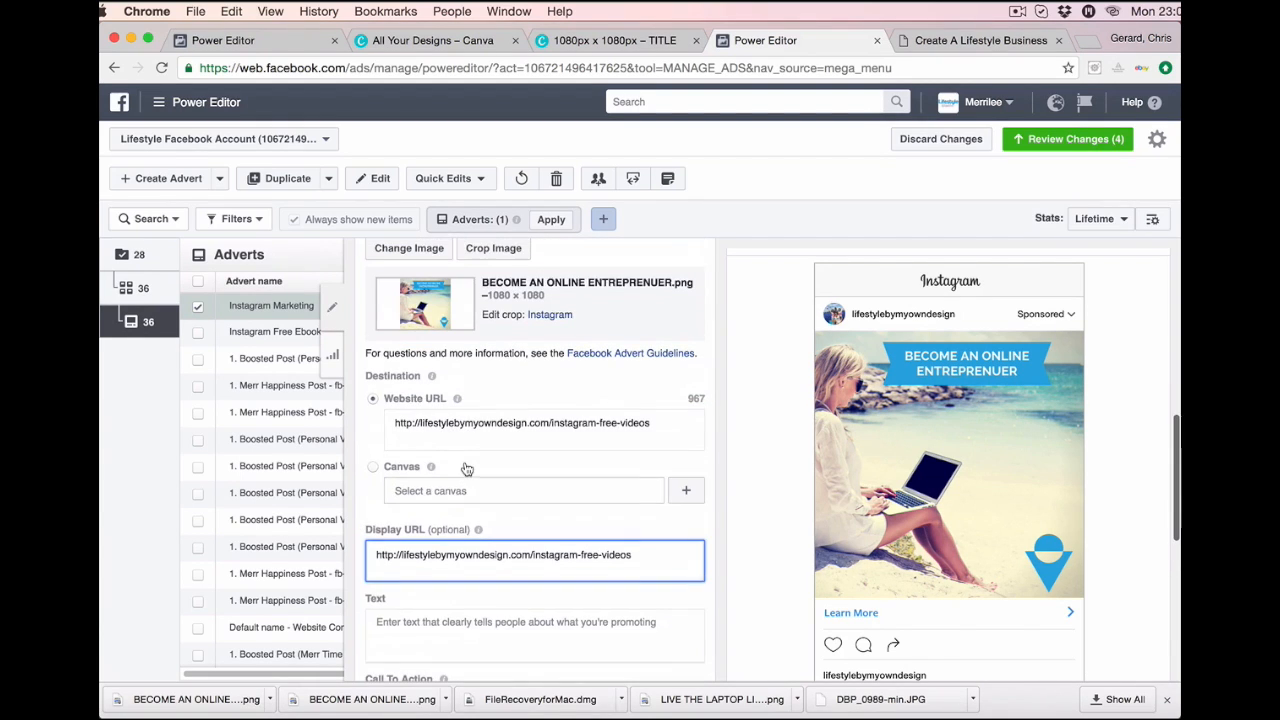
scroll(466, 468, "down", 3)
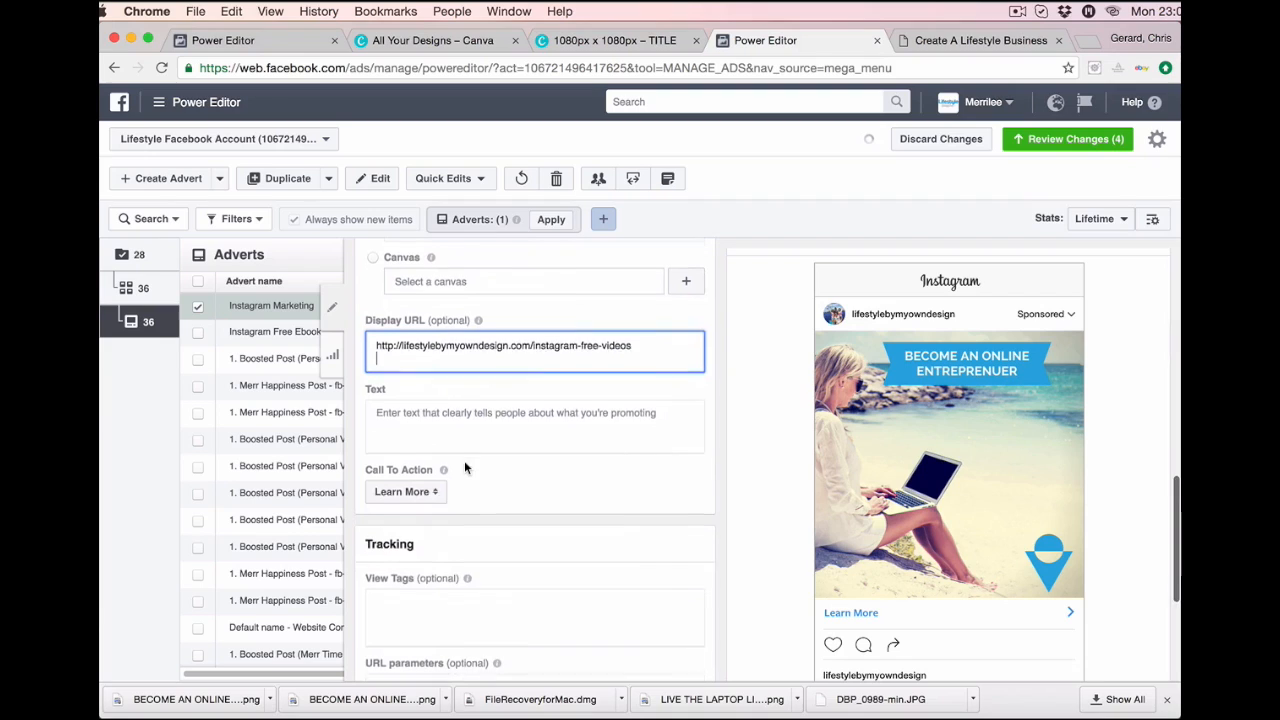
mouse_move(479, 325)
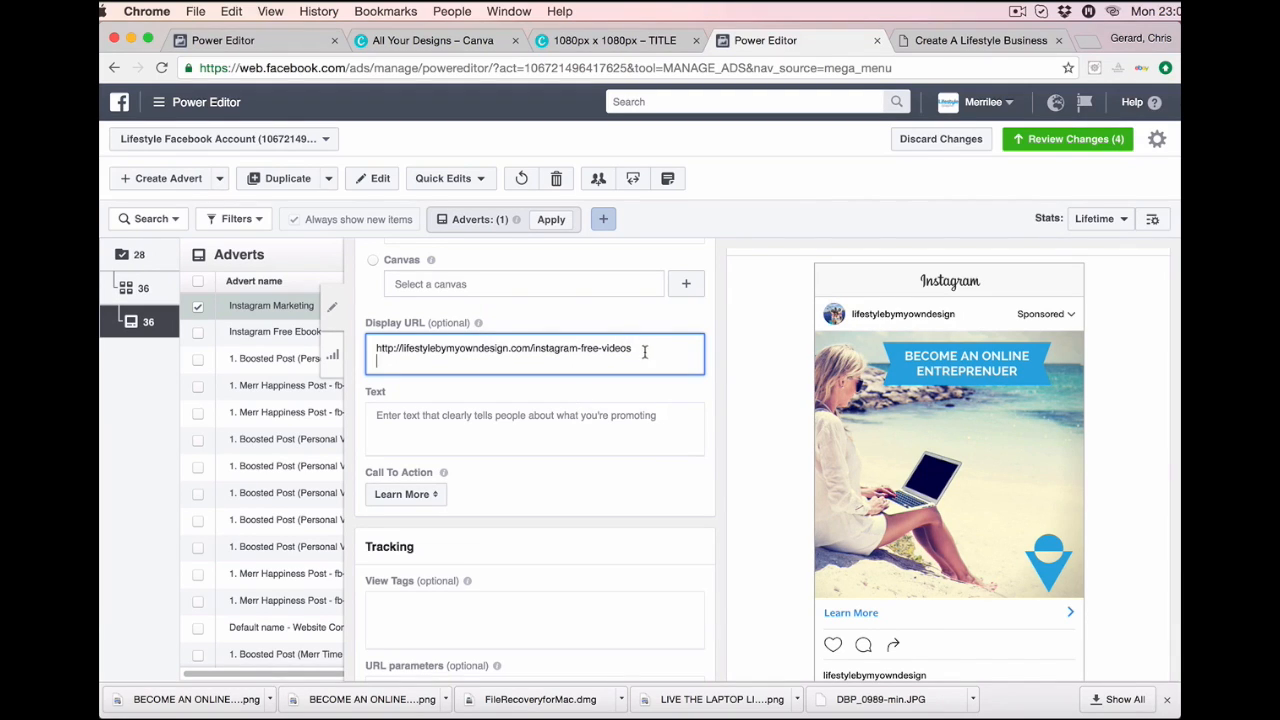
left_click_drag(645, 350, 340, 356)
key("BackSpace")
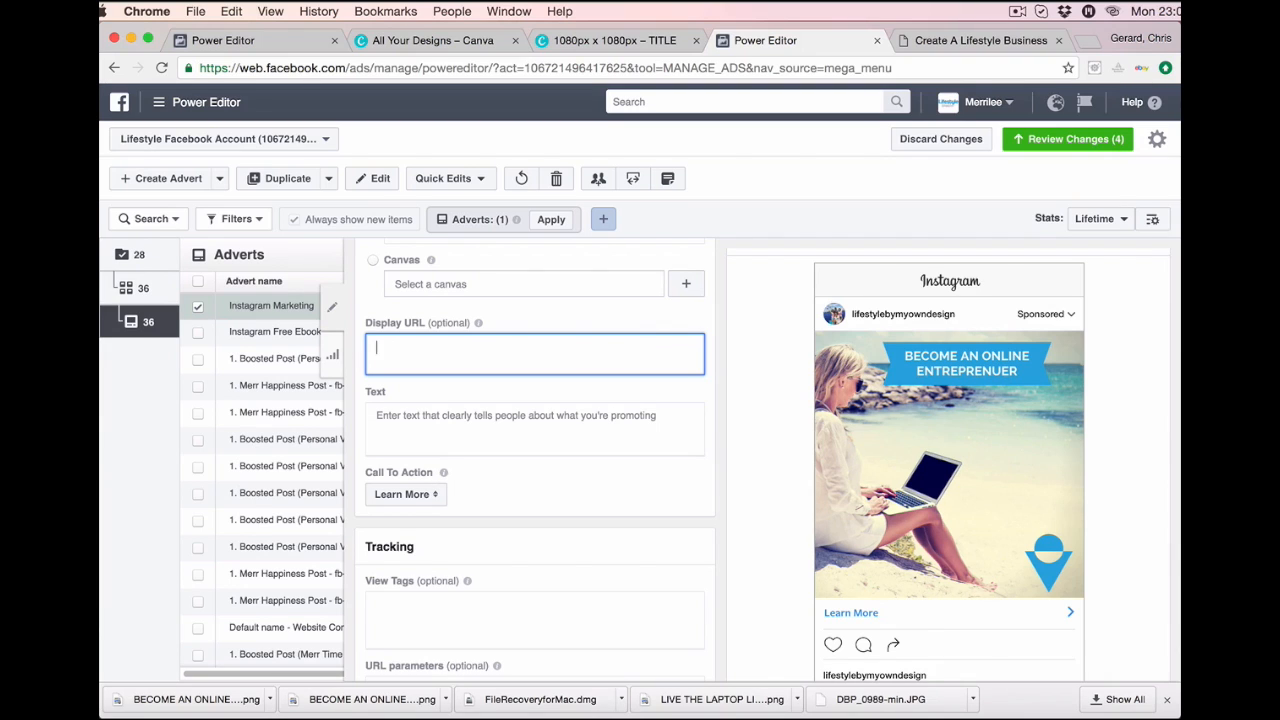
scroll(598, 358, "up", 3)
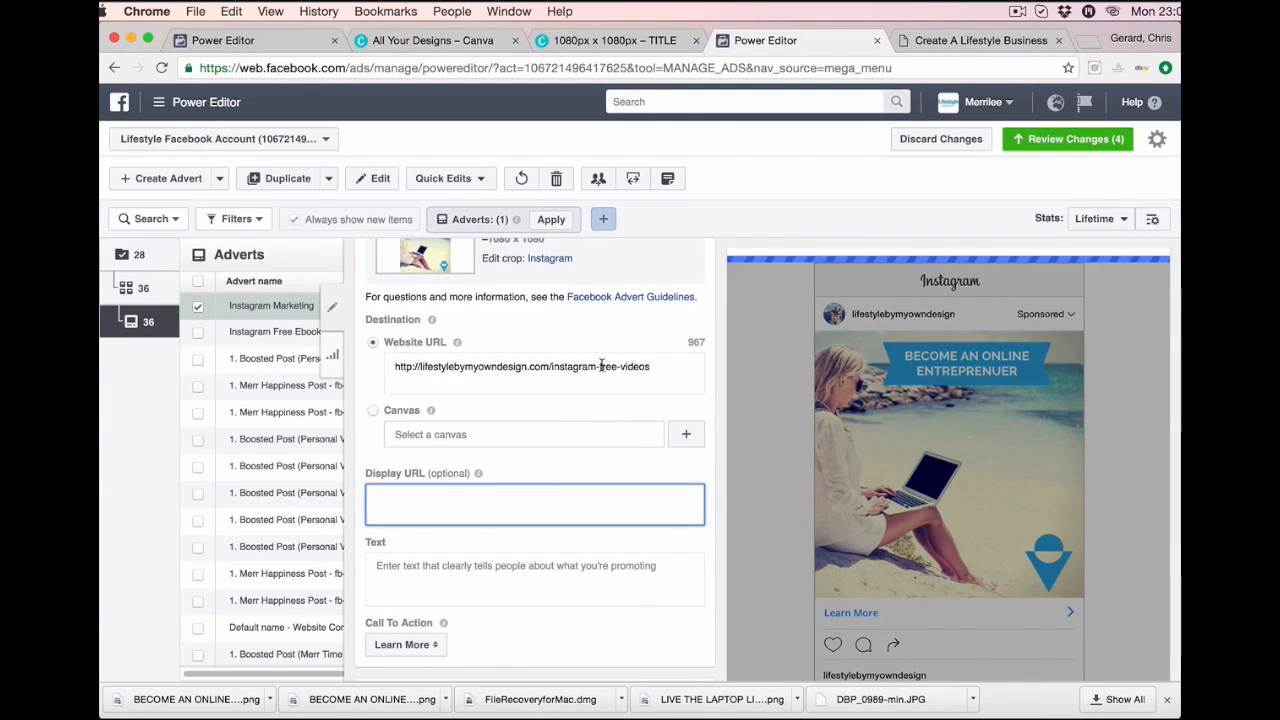
mouse_move(472, 485)
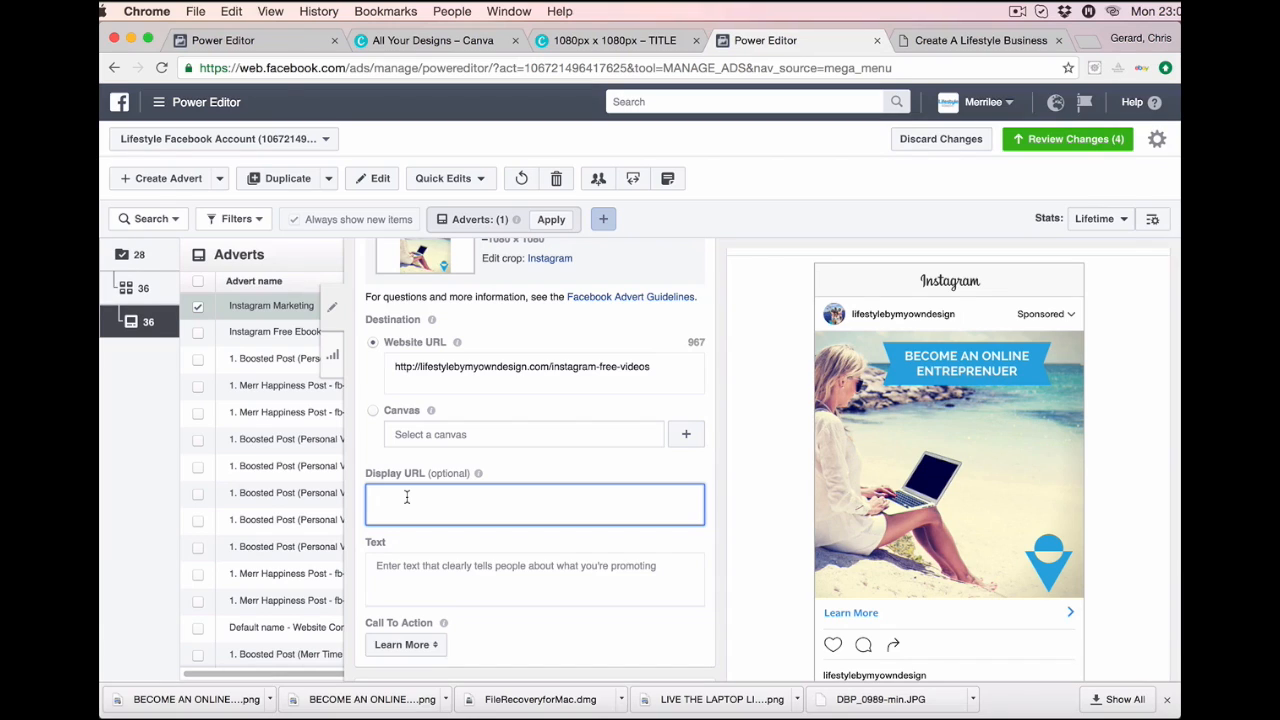
scroll(406, 497, "down", 2)
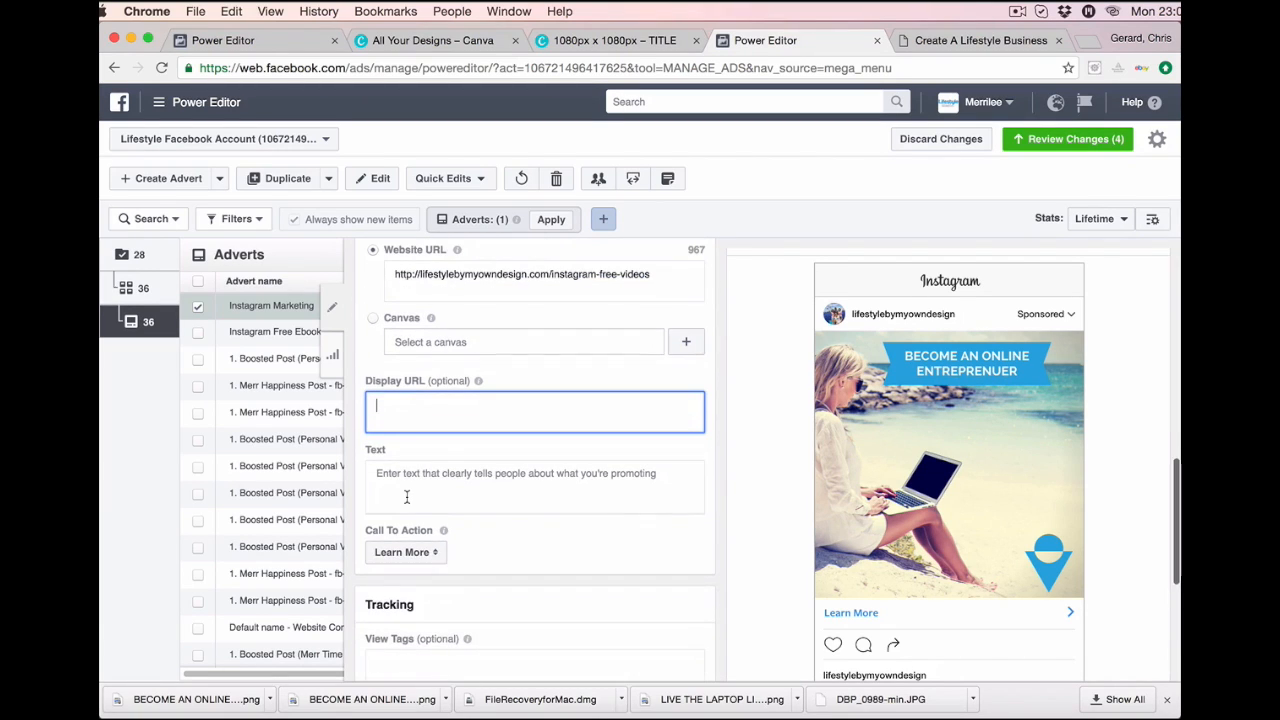
Write the Text 'Sign up for your free guide to succeeding online. Take that first step towards becoming an online entreprenuer.'.
left_click(404, 475)
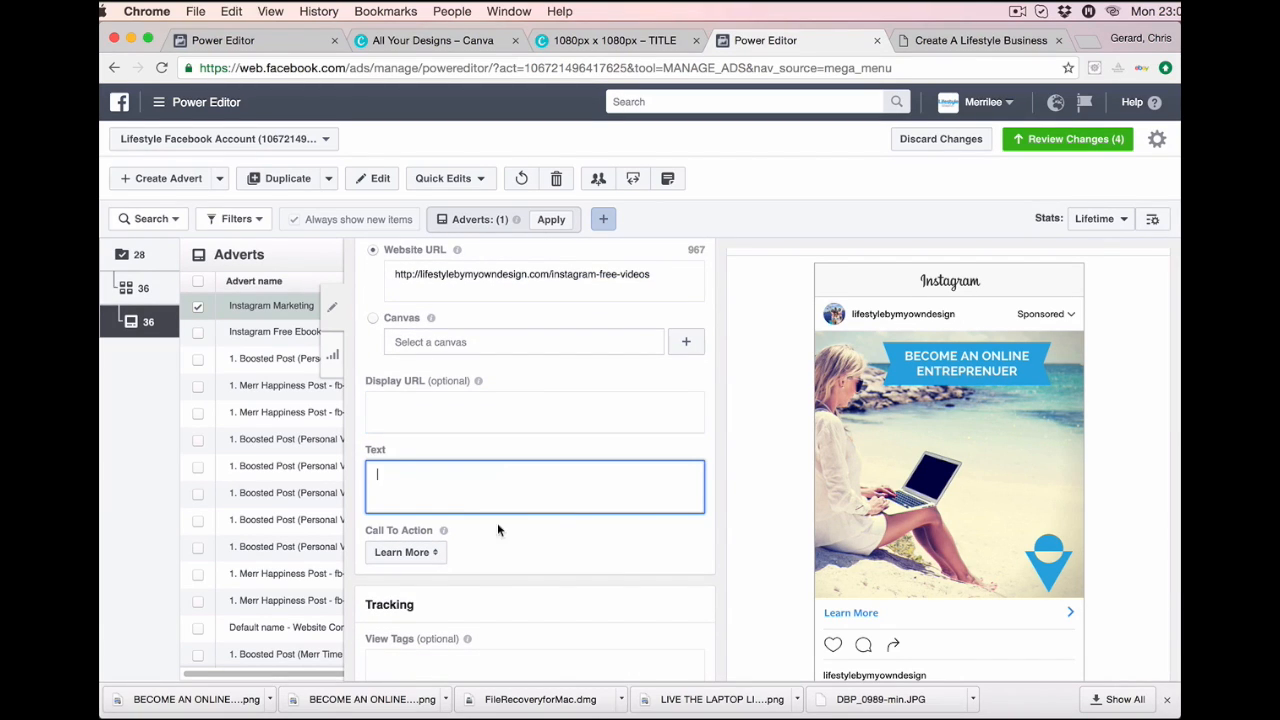
scroll(882, 548, "down", 1)
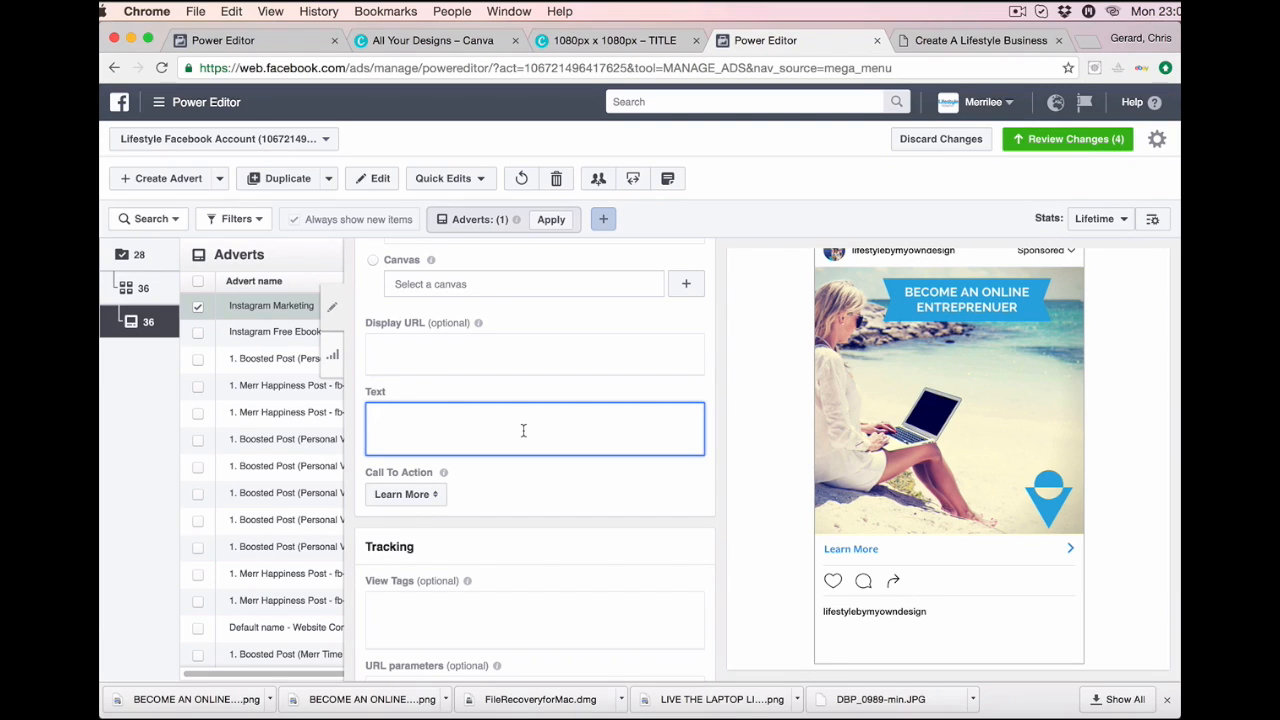
type("Sign Up for you")
key("BackSpace")
key("BackSpace")
key("BackSpace")
key("BackSpace")
key("BackSpace")
key("BackSpace")
key("BackSpace")
key("BackSpace")
key("BackSpace")
key("BackSpace")
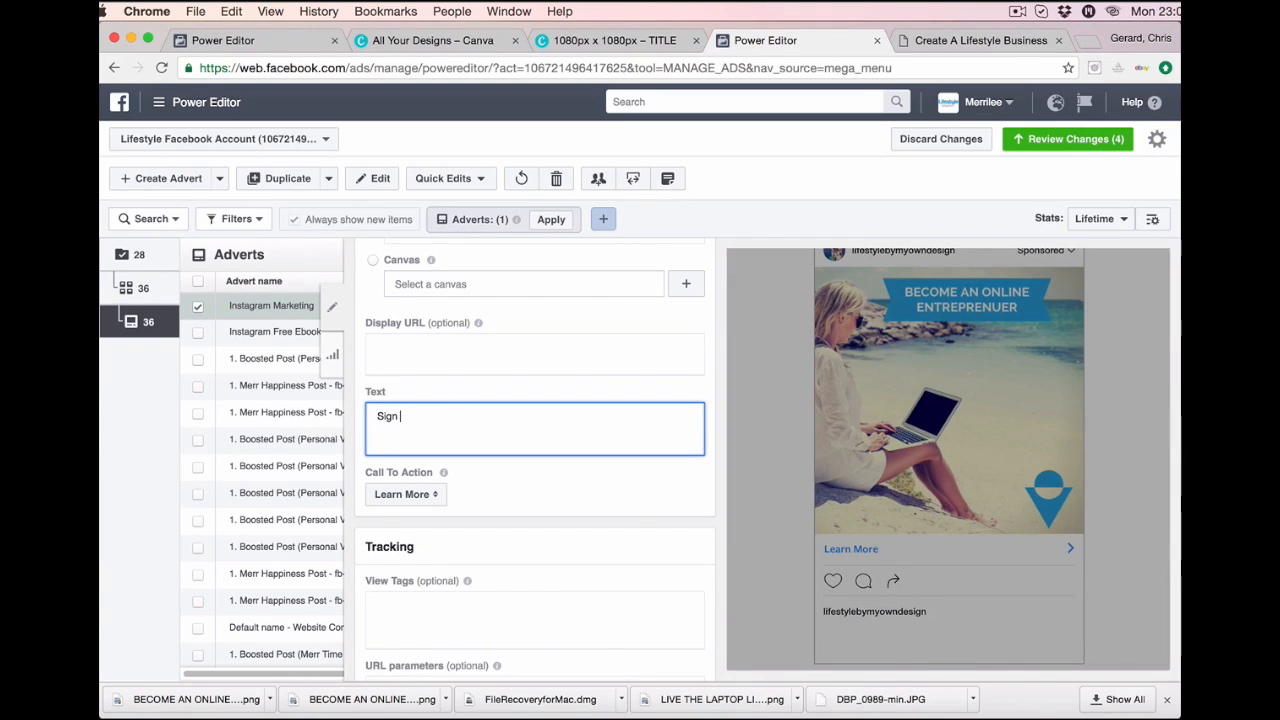
type("up for your")
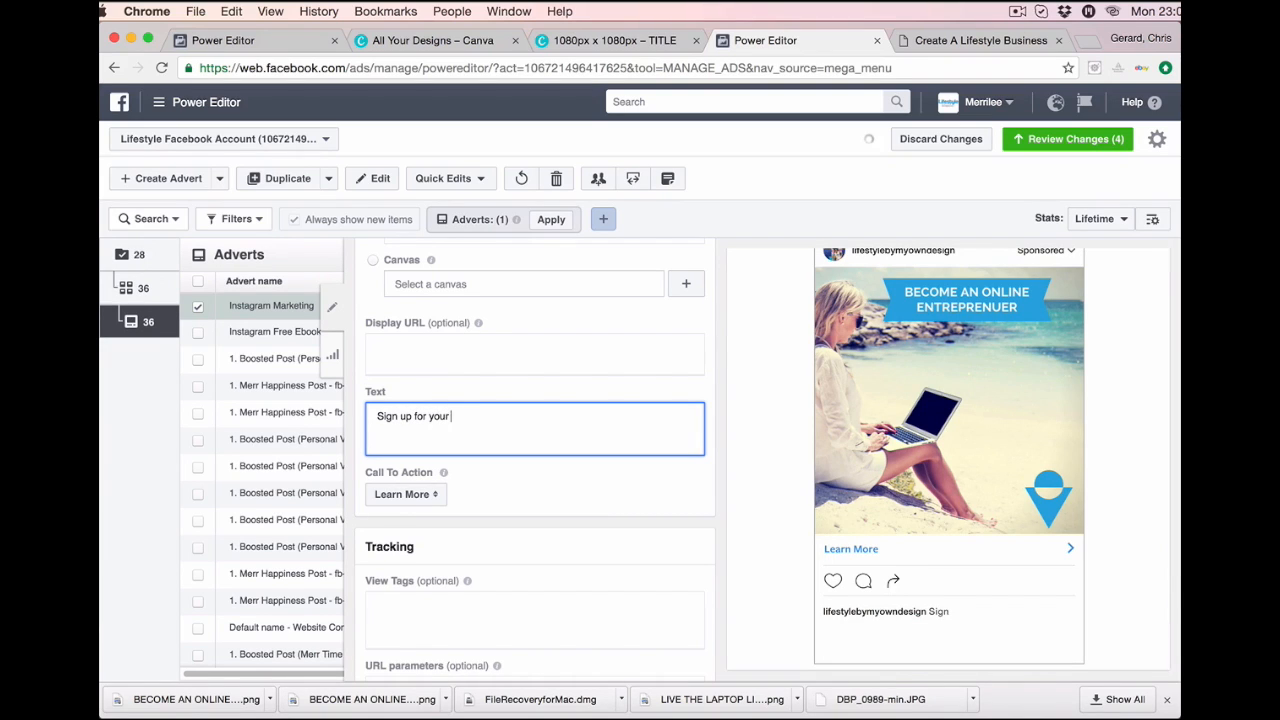
type(" free guide to suc")
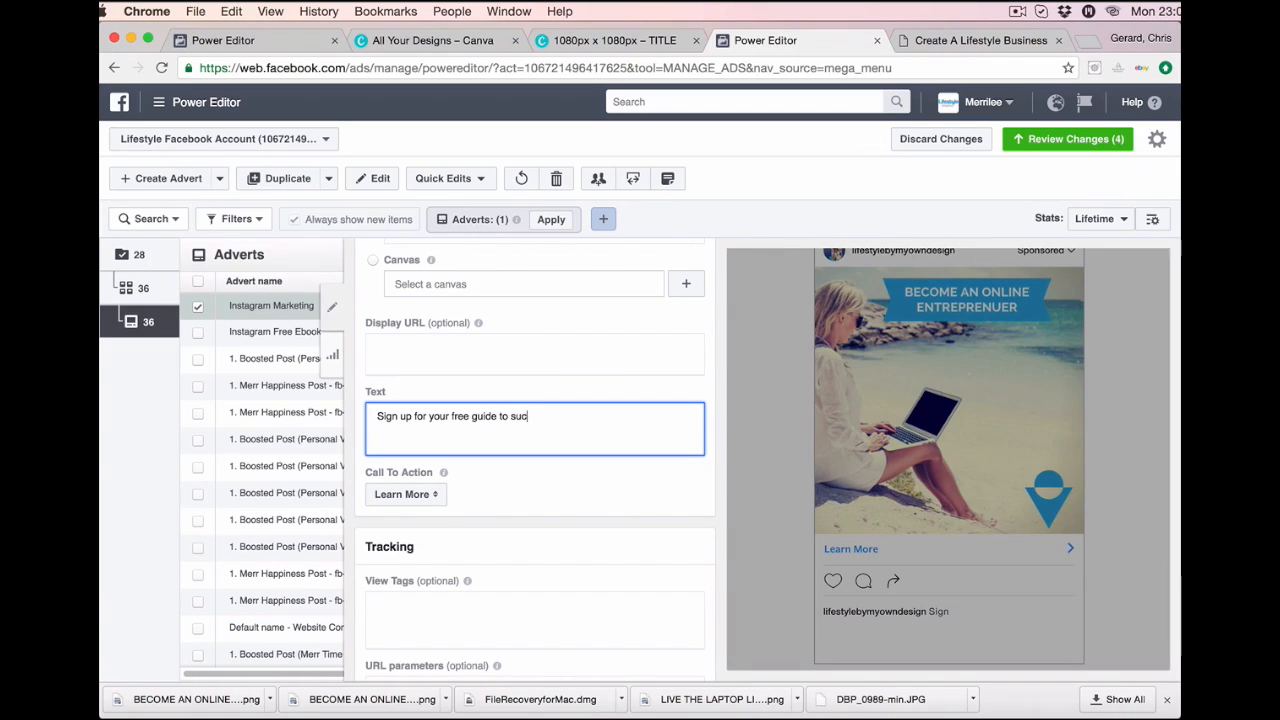
type("ceeding ")
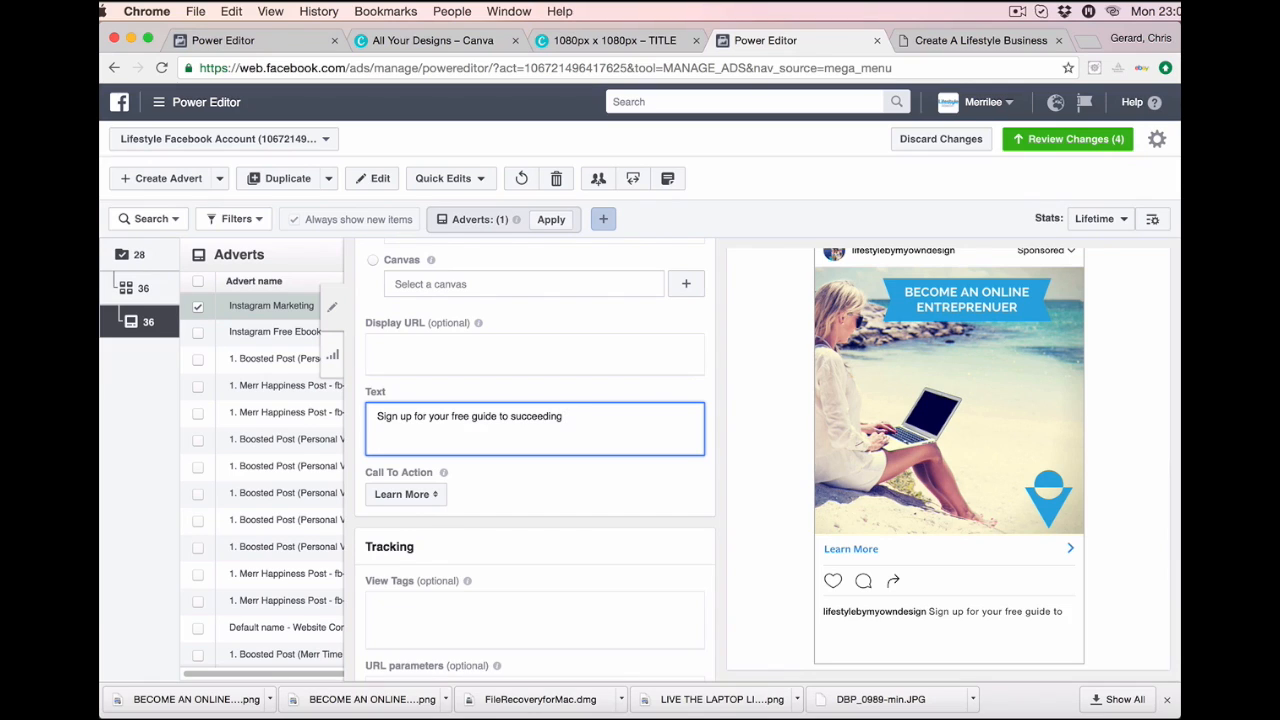
type("online")
type(". Take that ")
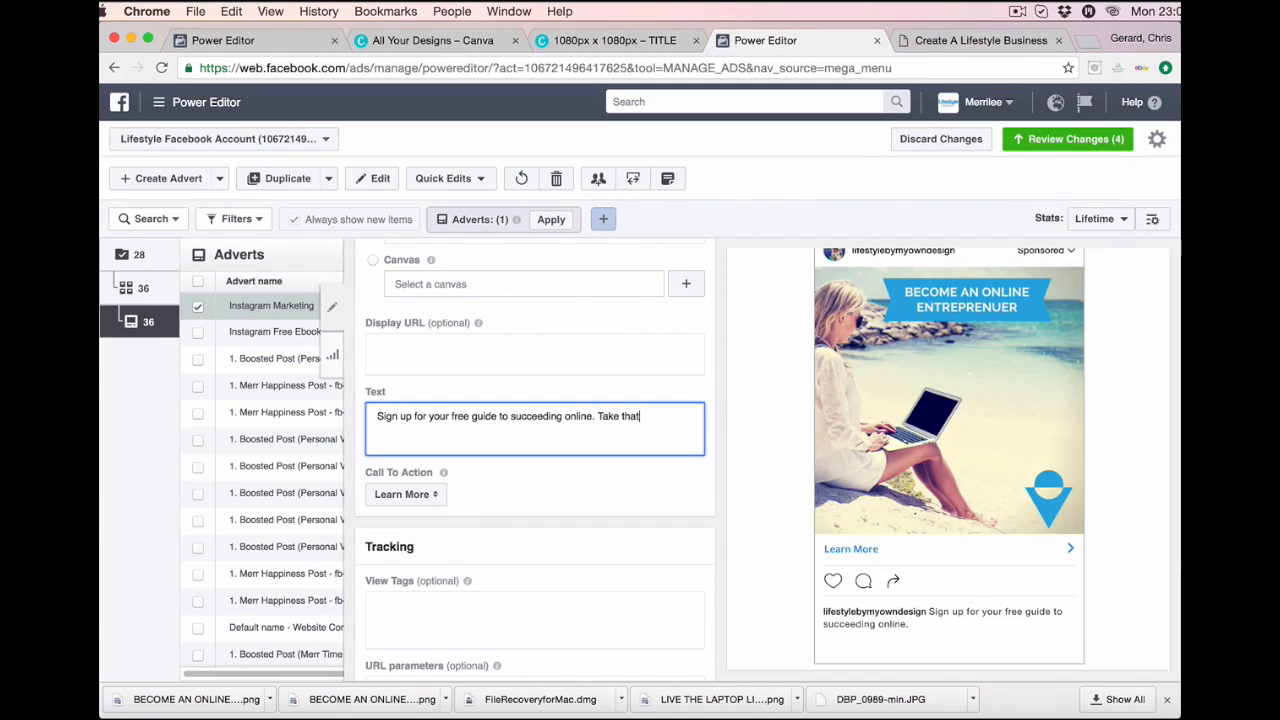
type("first step towards becoming")
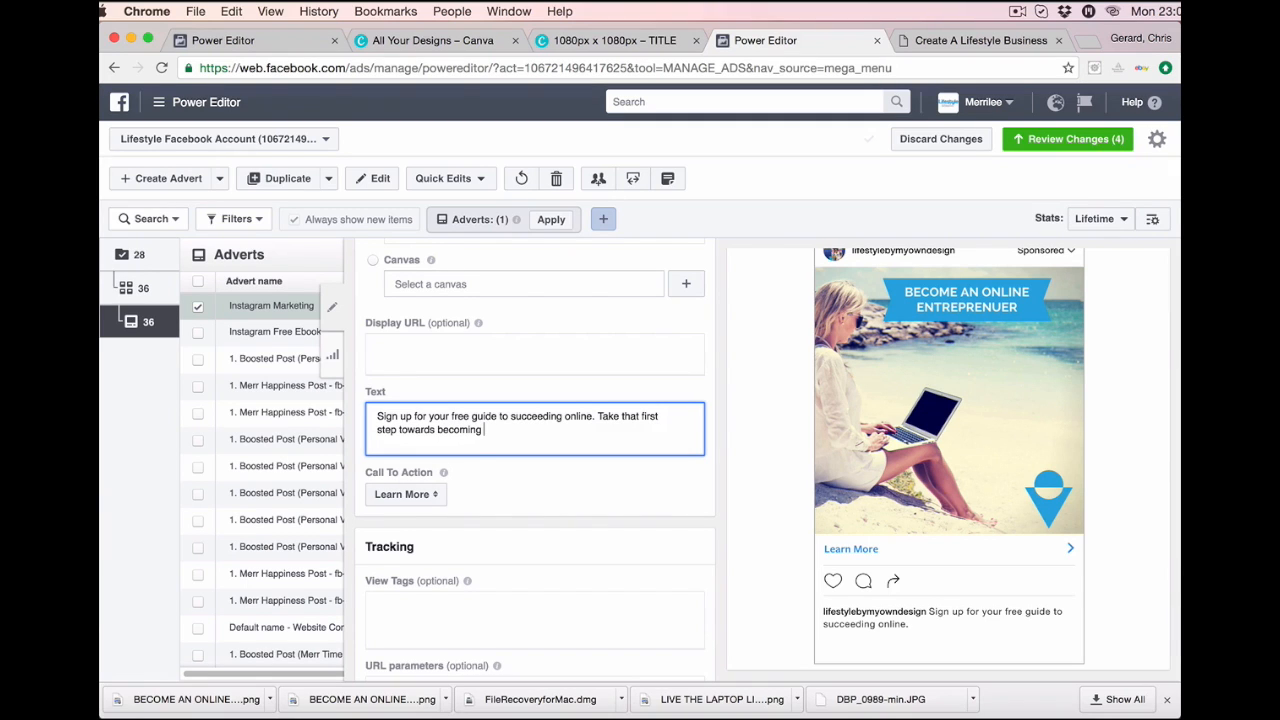
type(" an onlin")
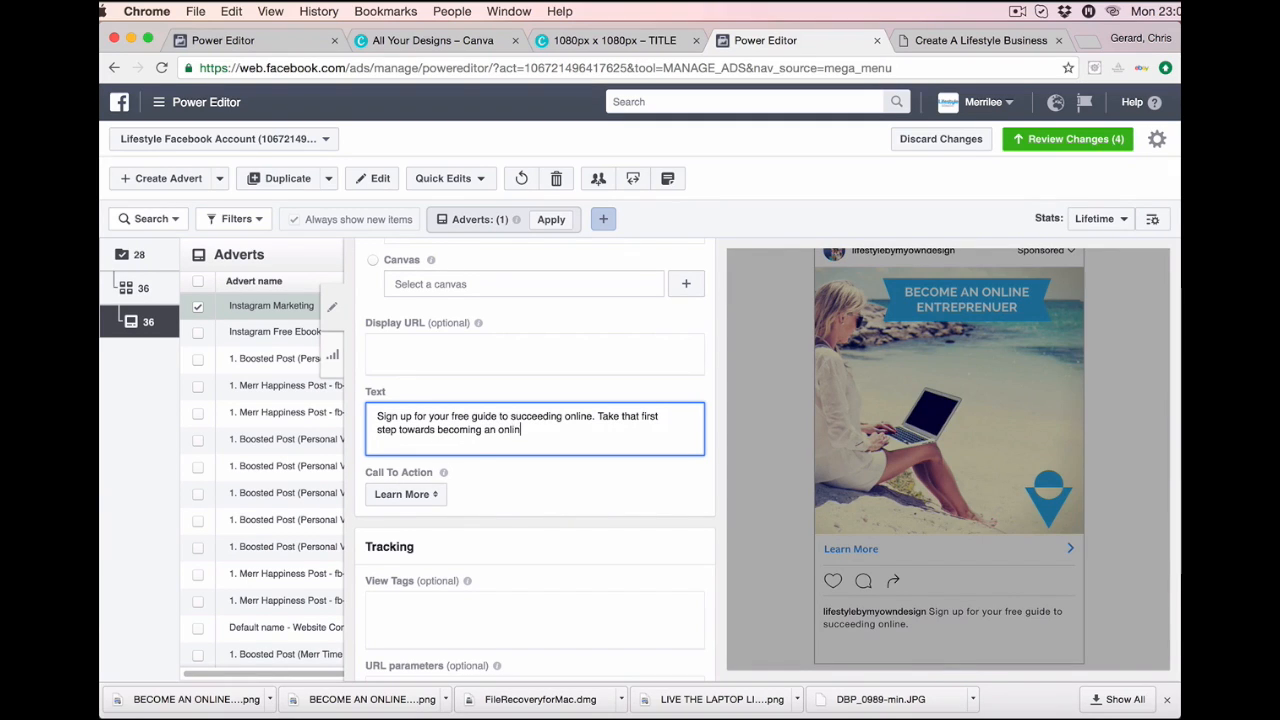
type("e ")
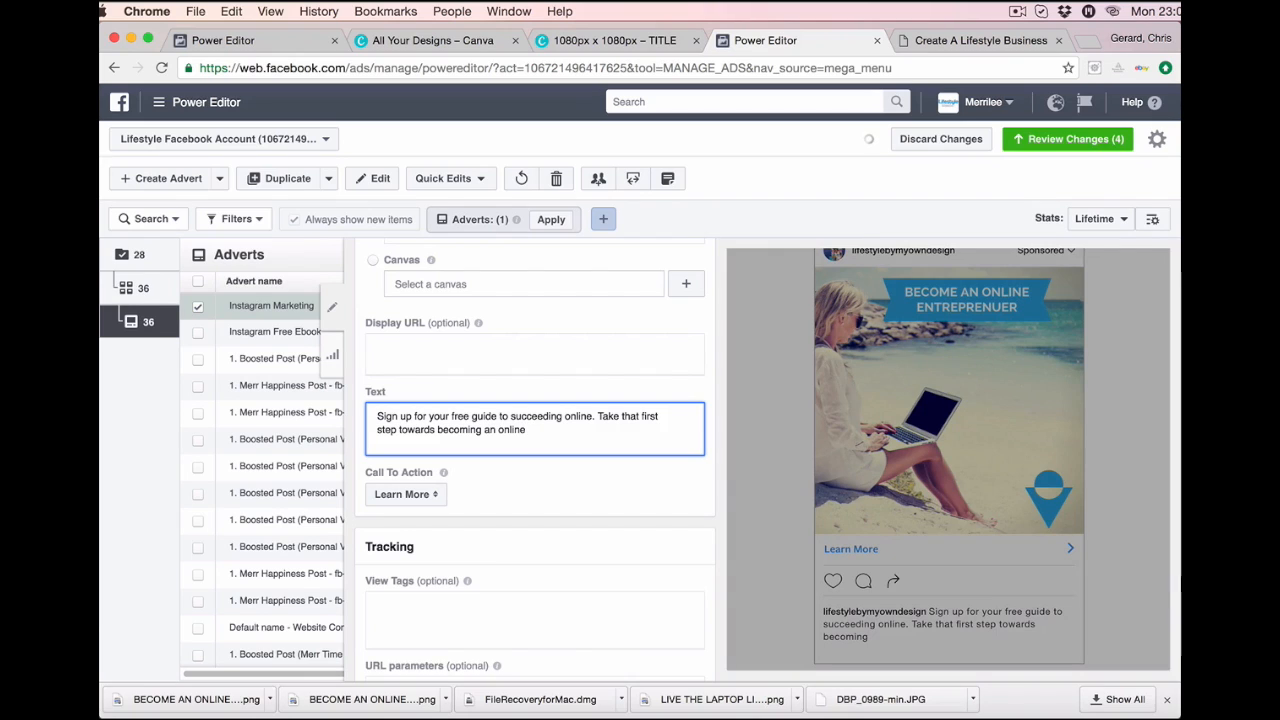
type("entrepre")
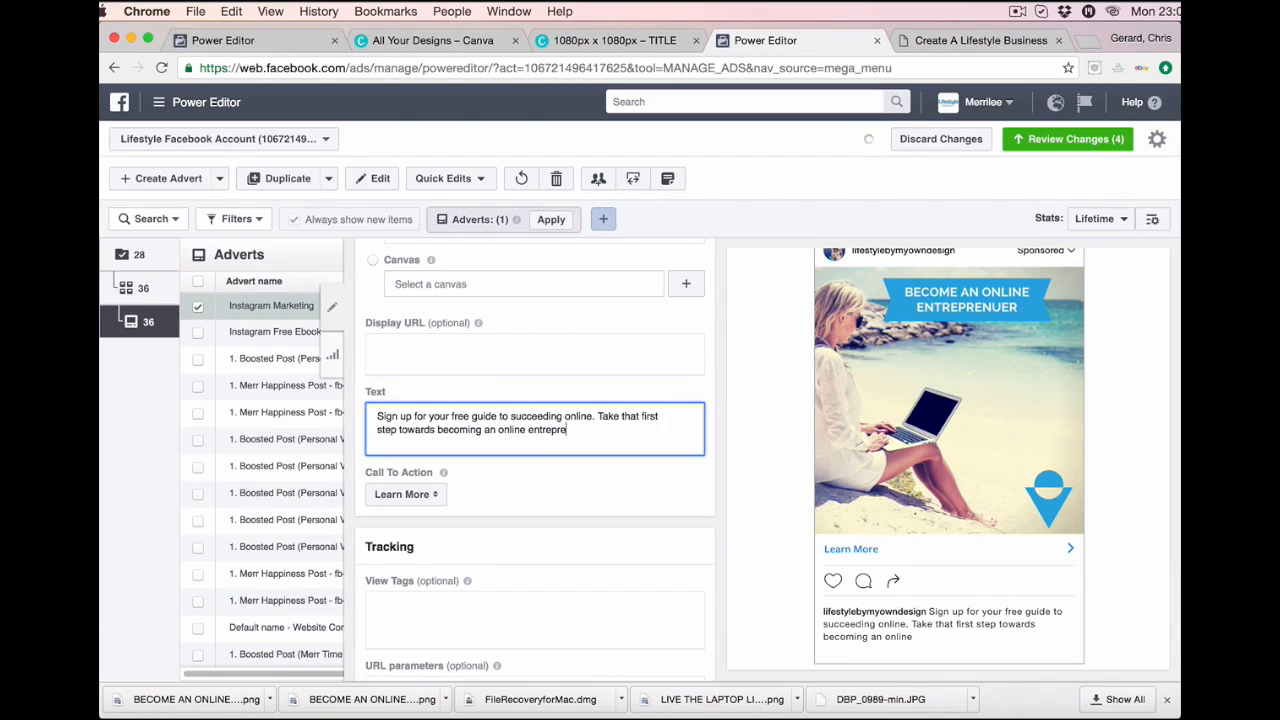
type("nuer.")
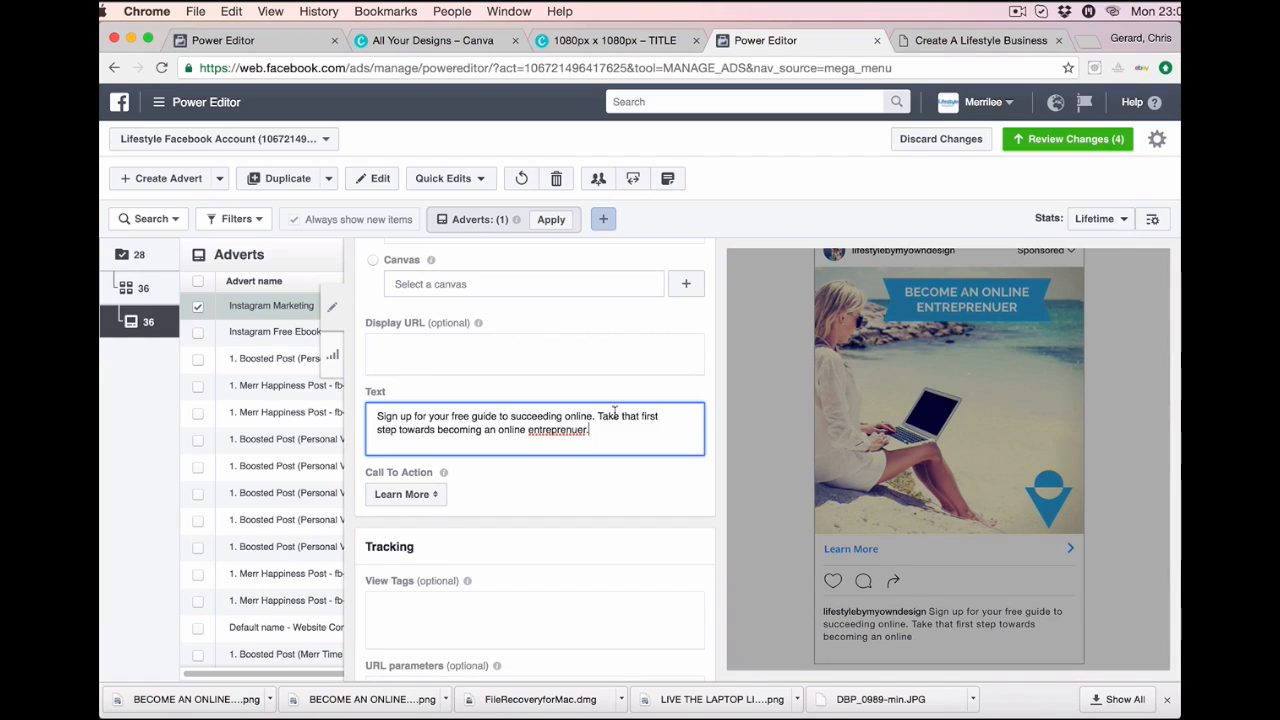
Check the spelling suggestions for 'entreprenuer' and start a new line below the advert text.
right_click(572, 430)
left_click(610, 346)
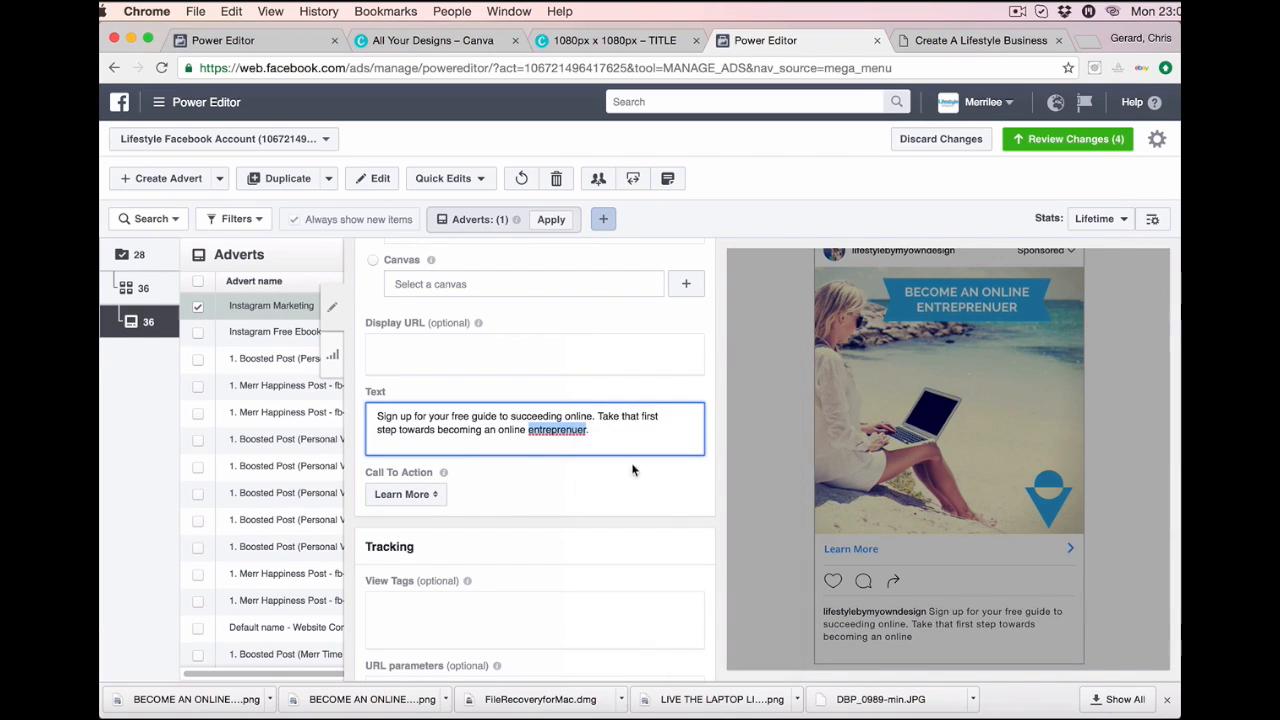
left_click(597, 432)
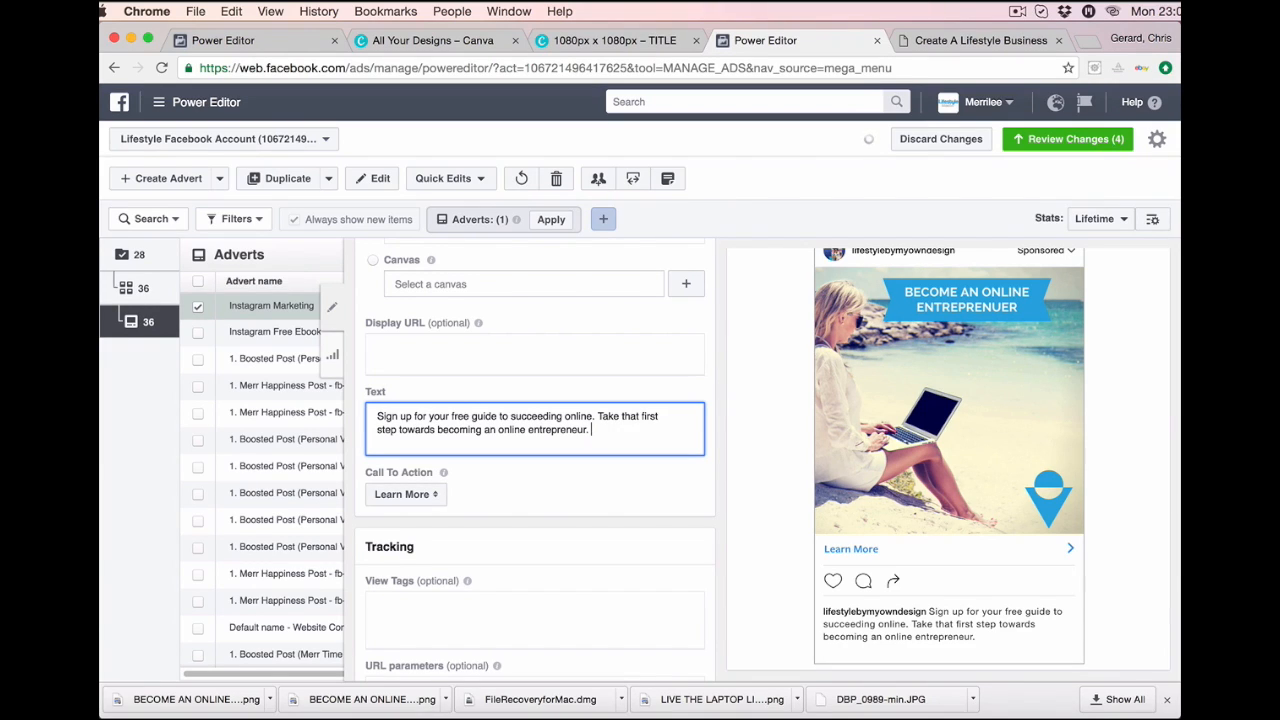
key("Return")
key("Return")
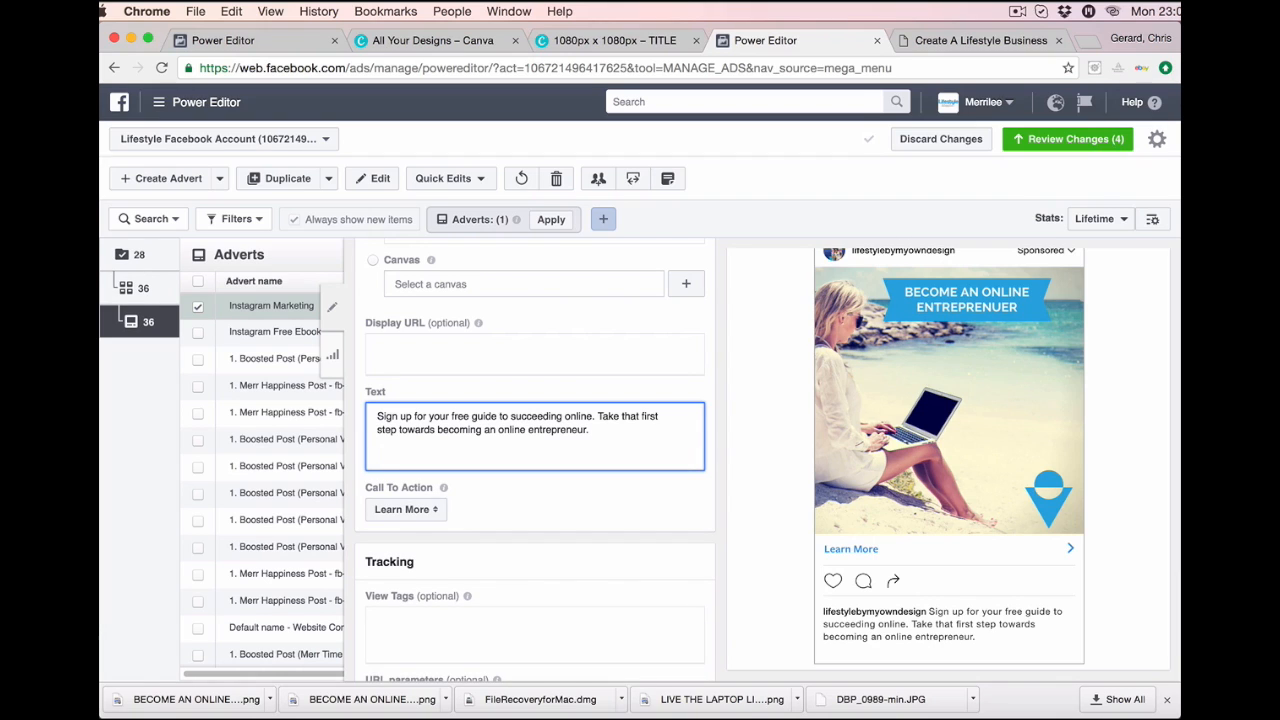
Add #smallbusiness #entrepreneur #onlineworld #takethatfirststep #changeyourlife #laptoplifestyle #lifestylebymyowndesign beneath the advert text.
key("BackSpace")
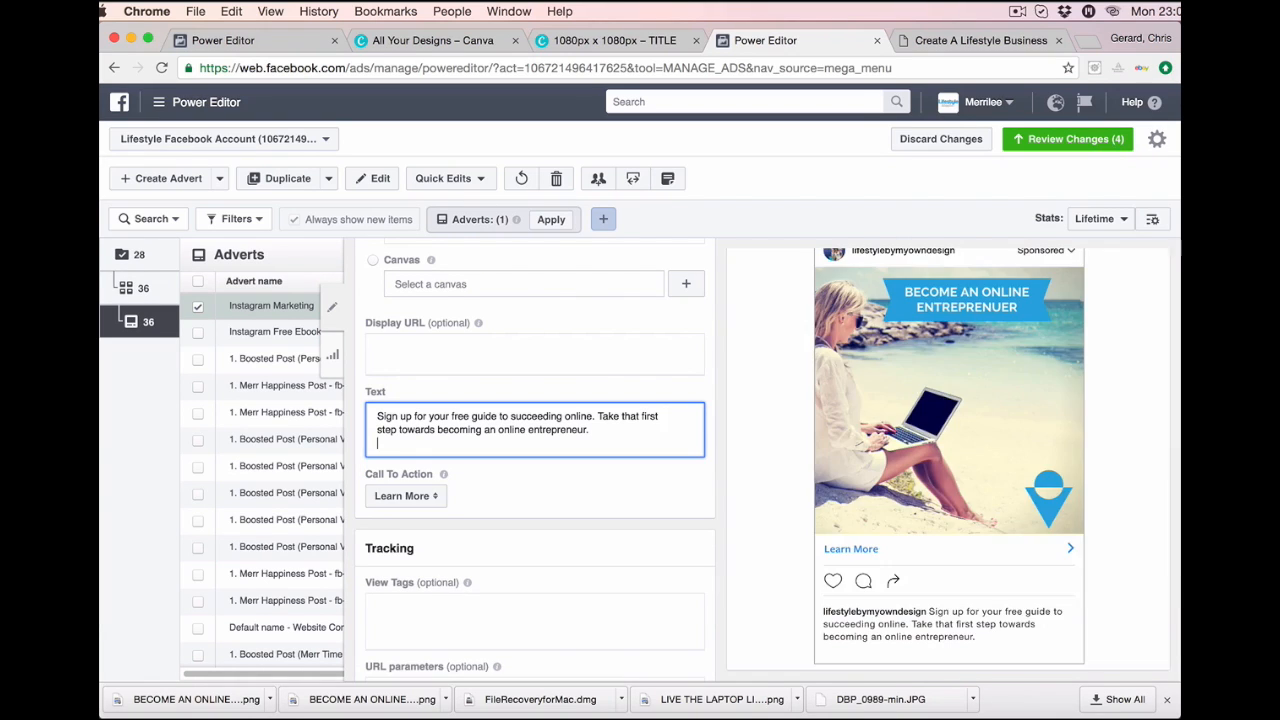
type("3")
key("BackSpace")
type("#s")
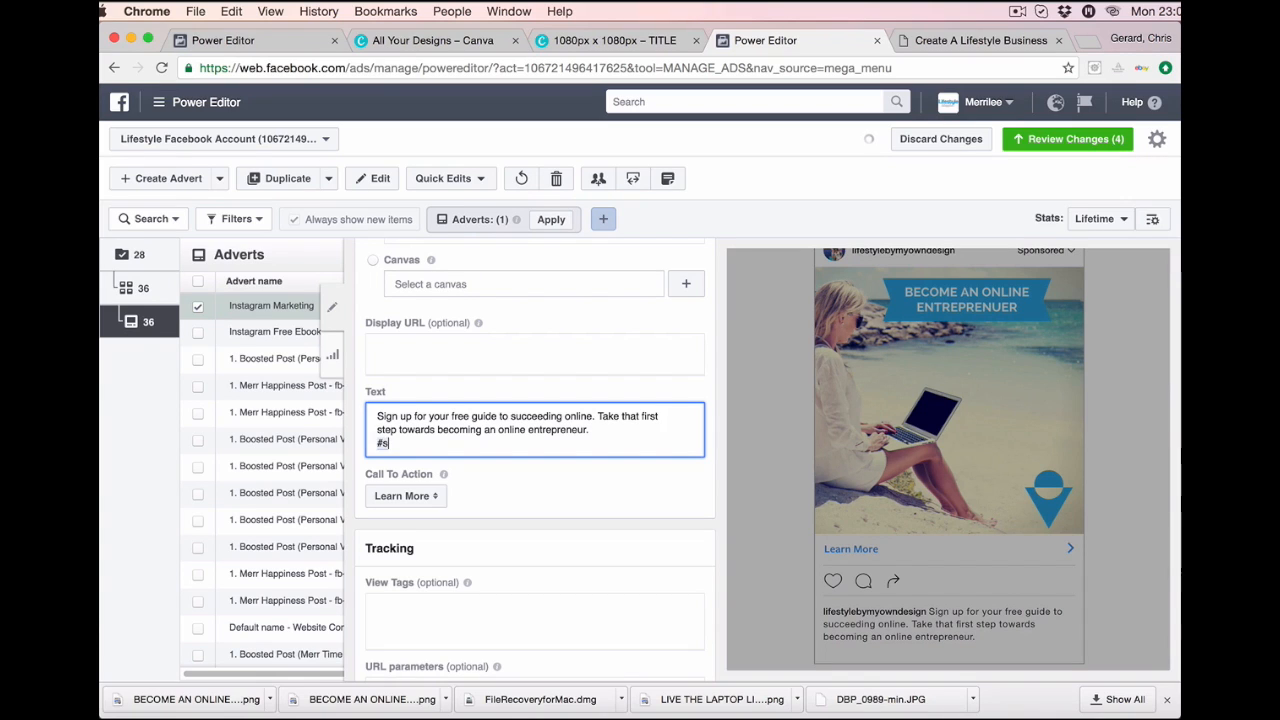
type("mallbus")
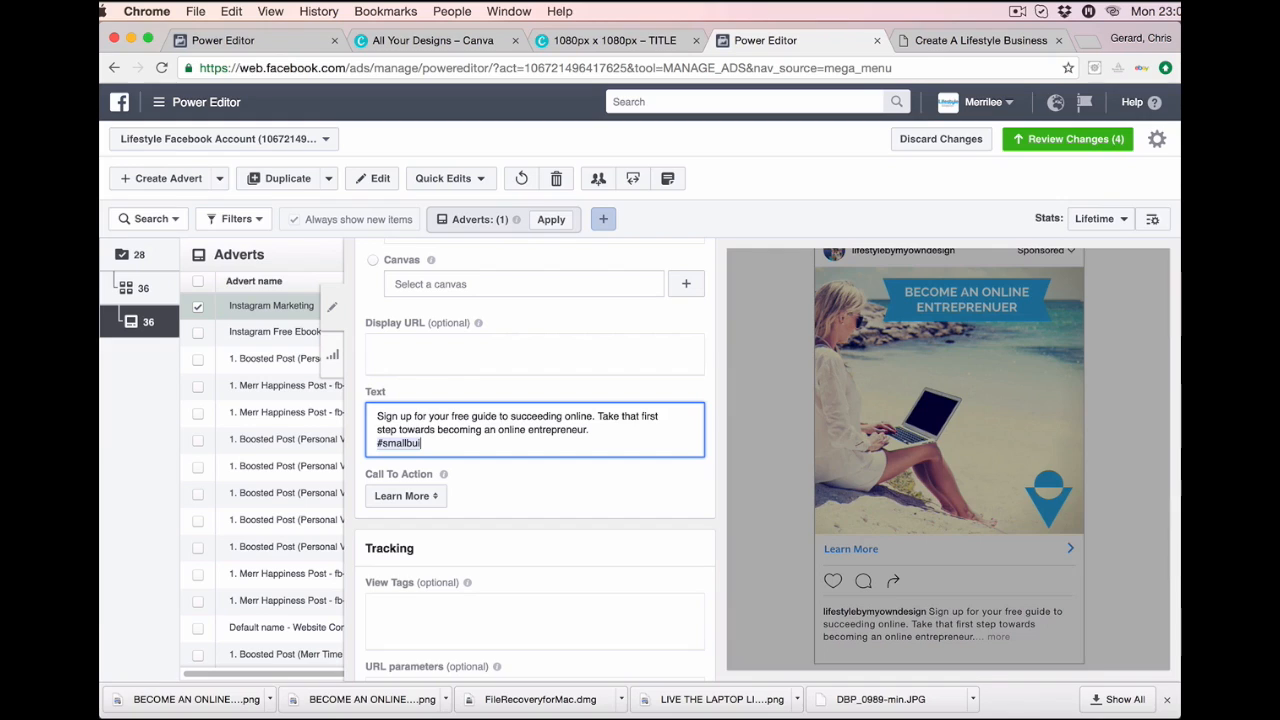
type("i")
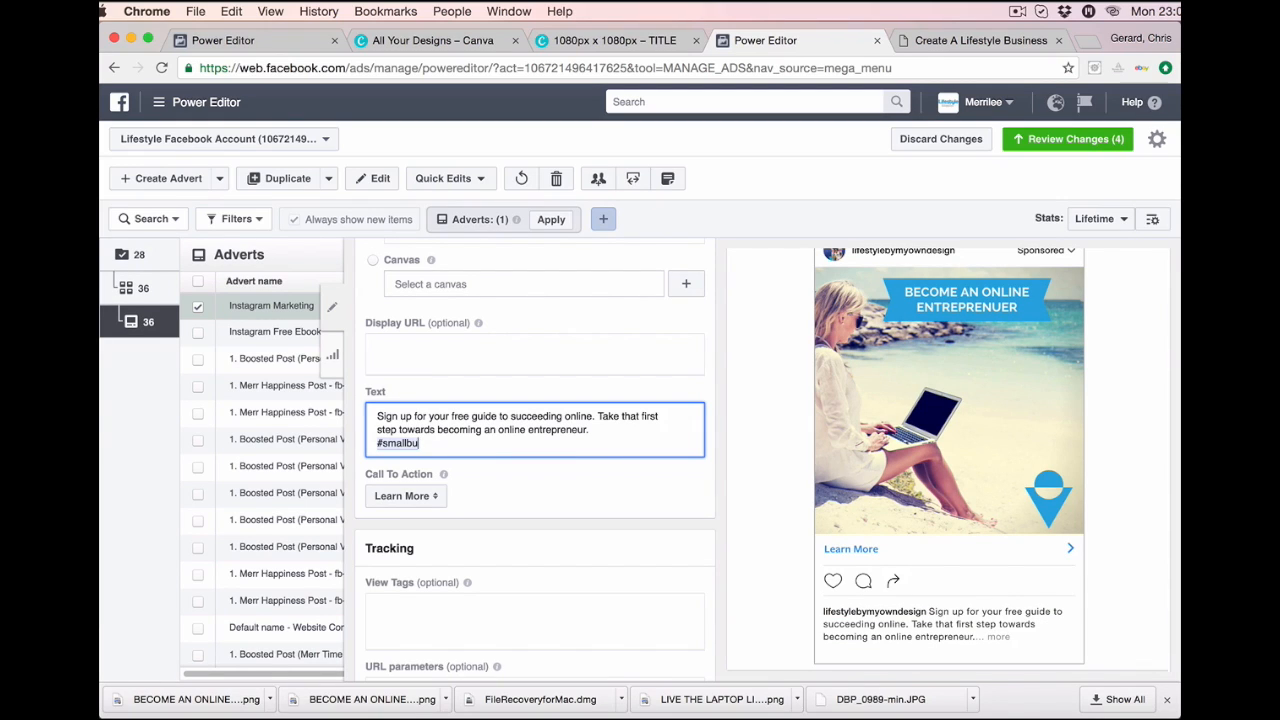
key("BackSpace")
type("siness ")
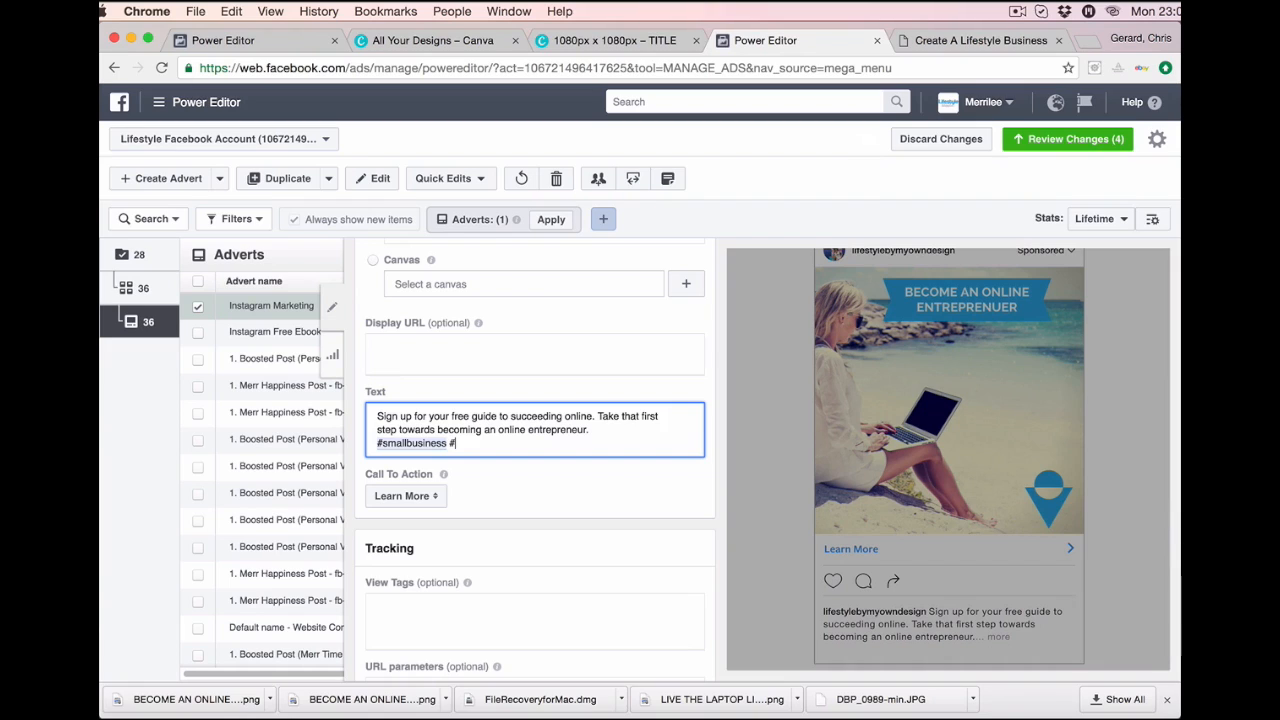
type("#entrepreu")
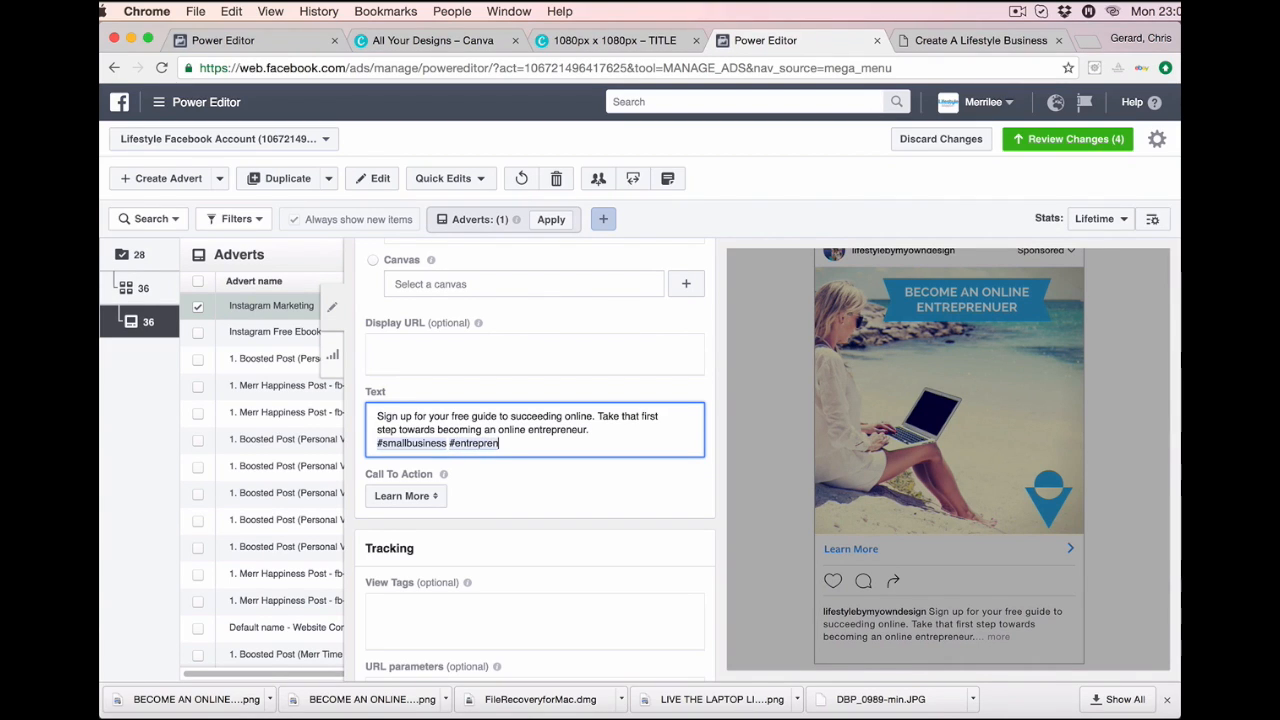
type("uer #onlin")
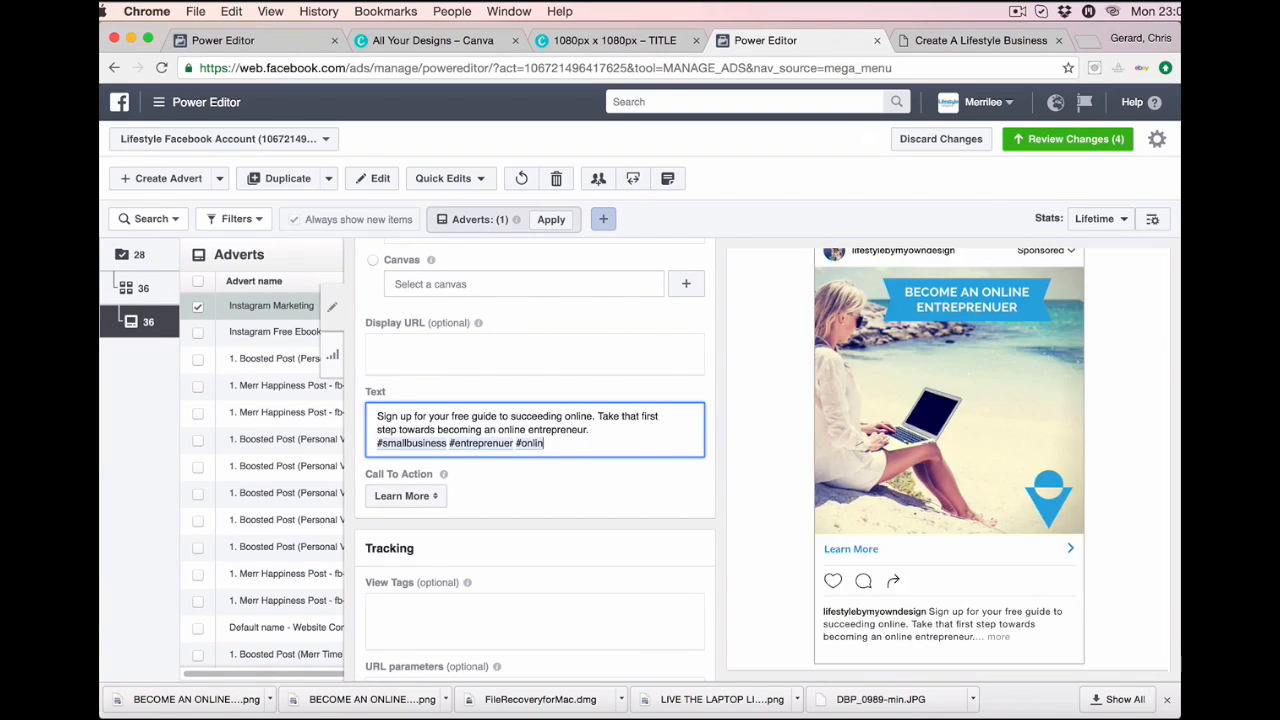
type("eworld #")
type("take")
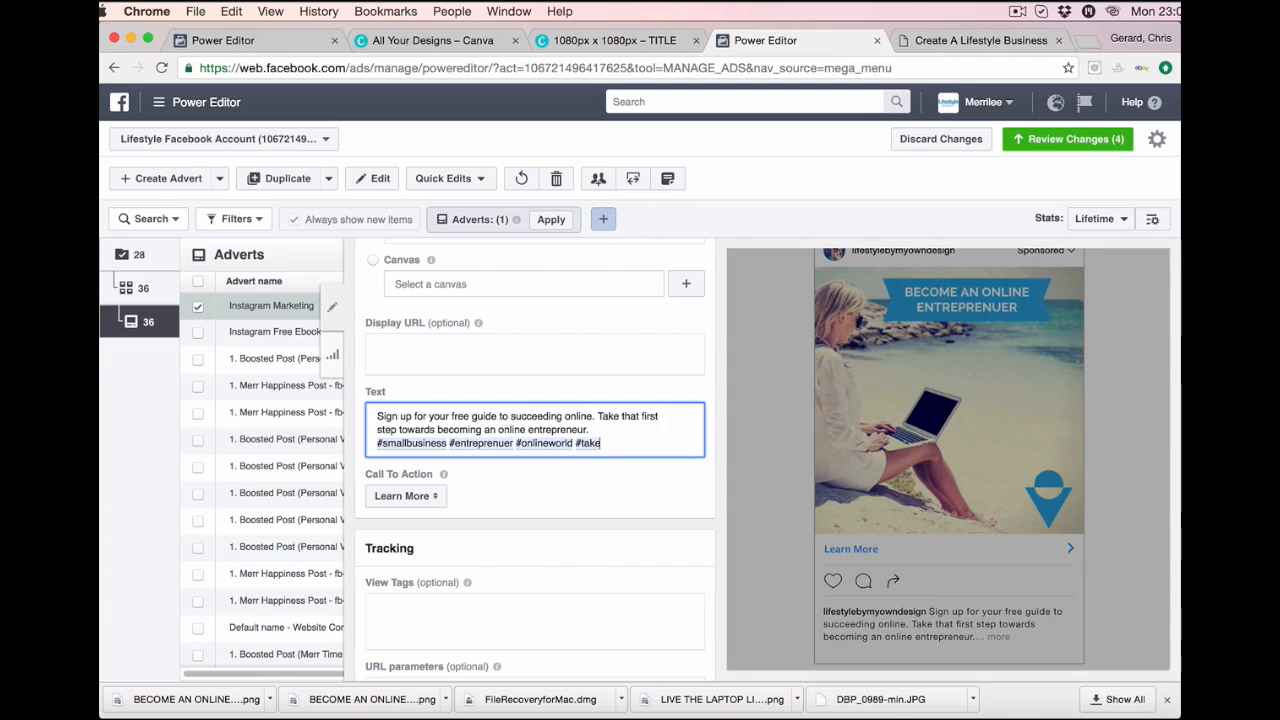
type("thatfirs")
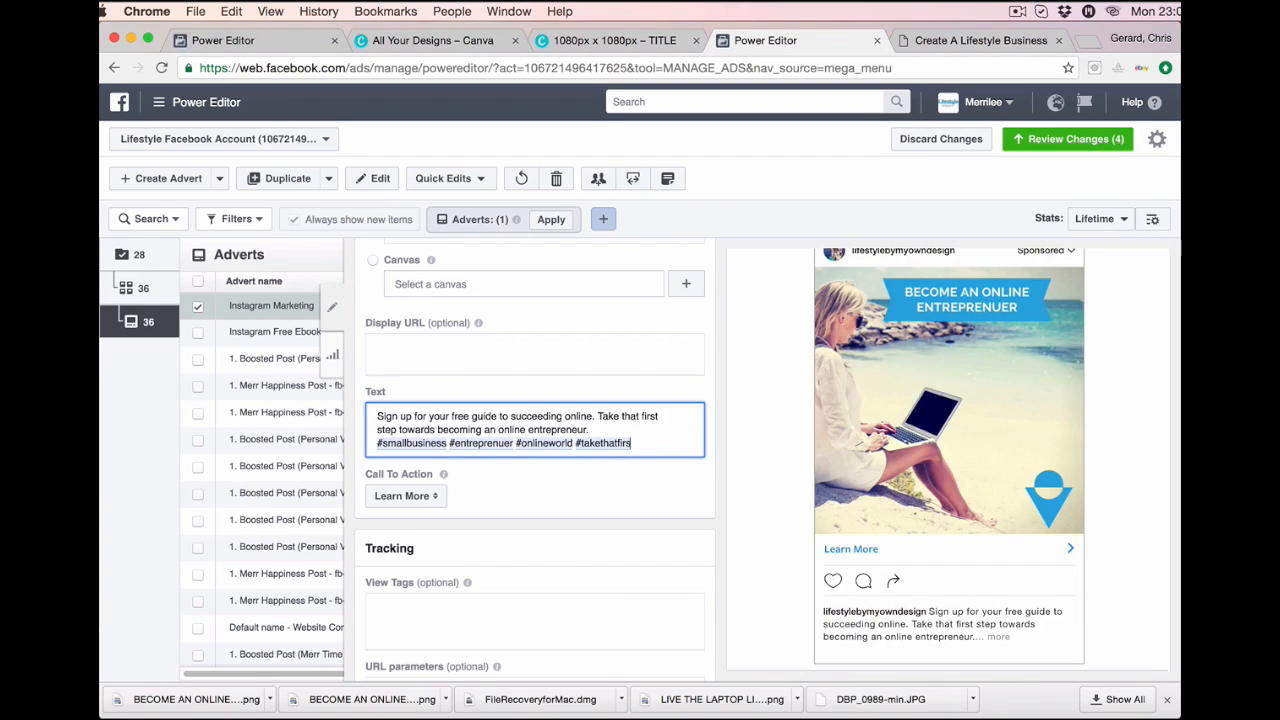
type("tstep #")
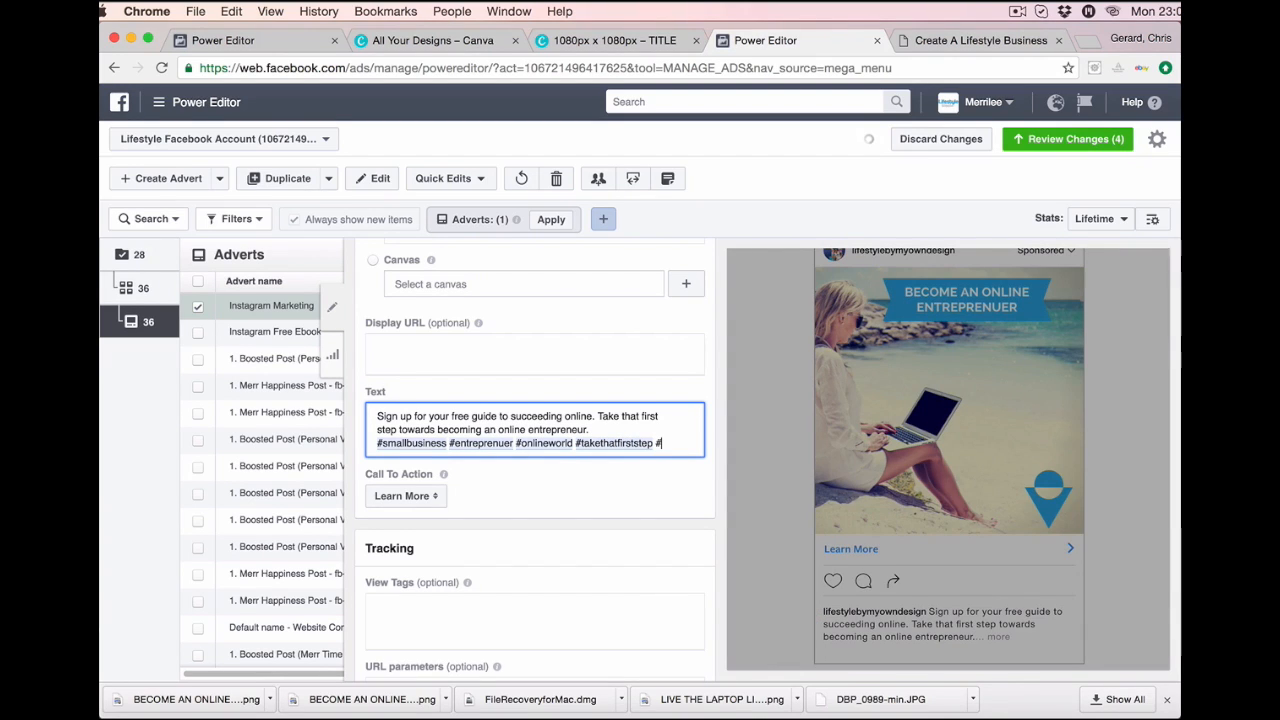
type("change")
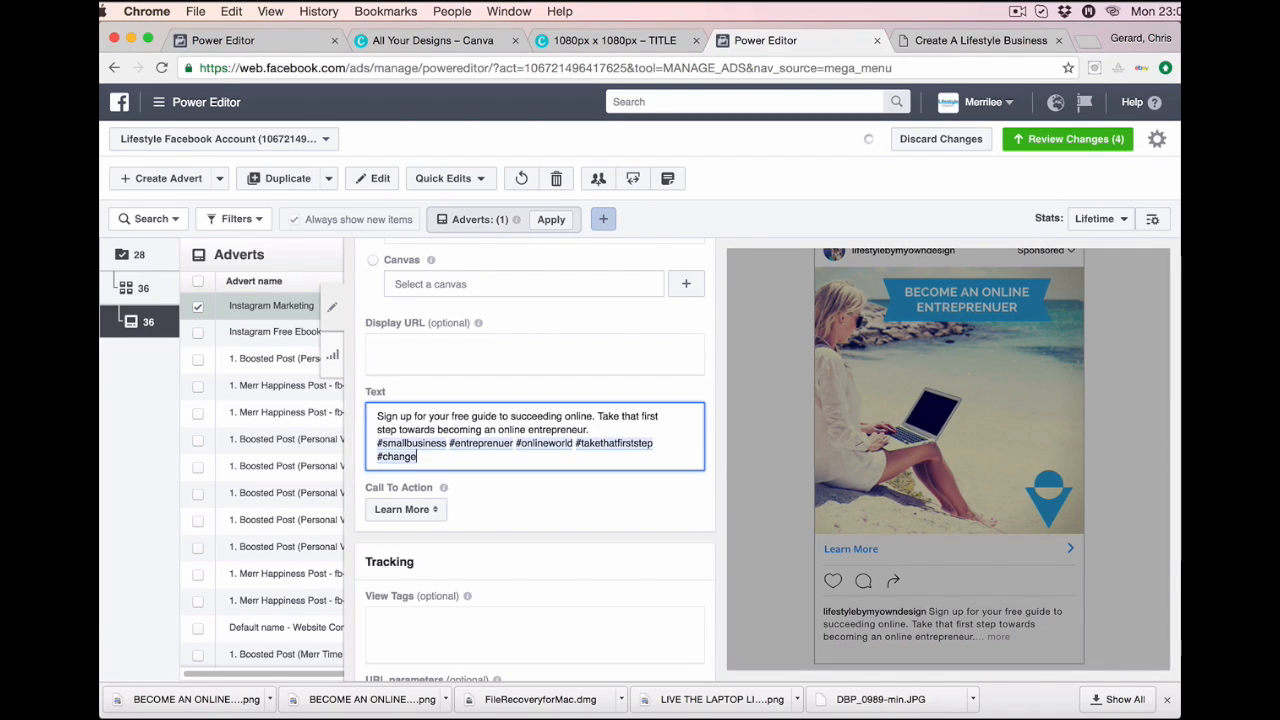
type("yourlife #laptop")
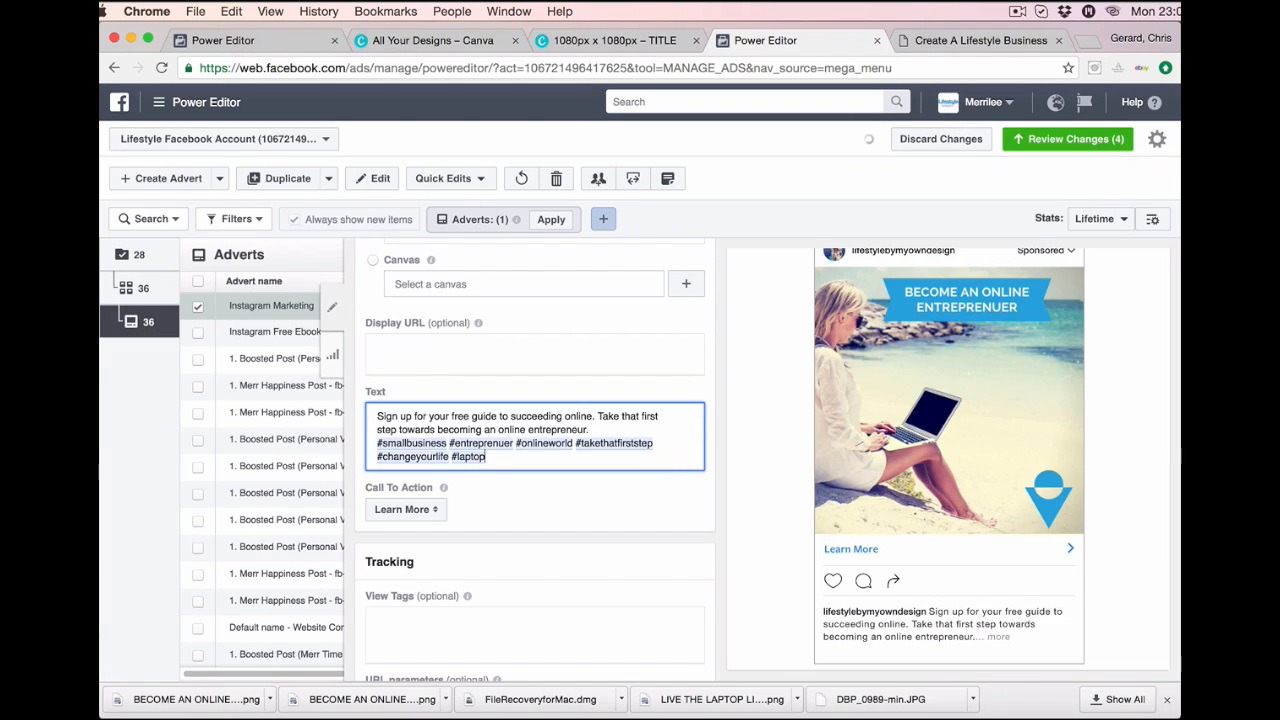
type("lifestyle #")
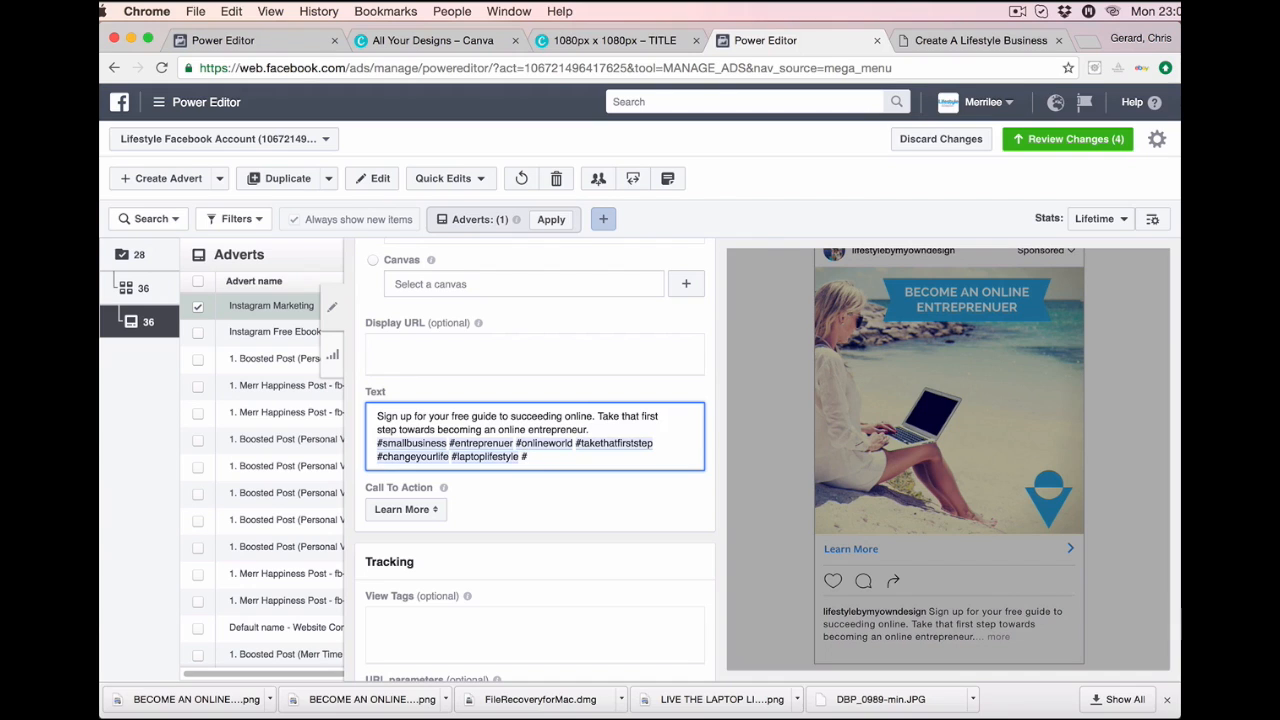
type("lifestyle")
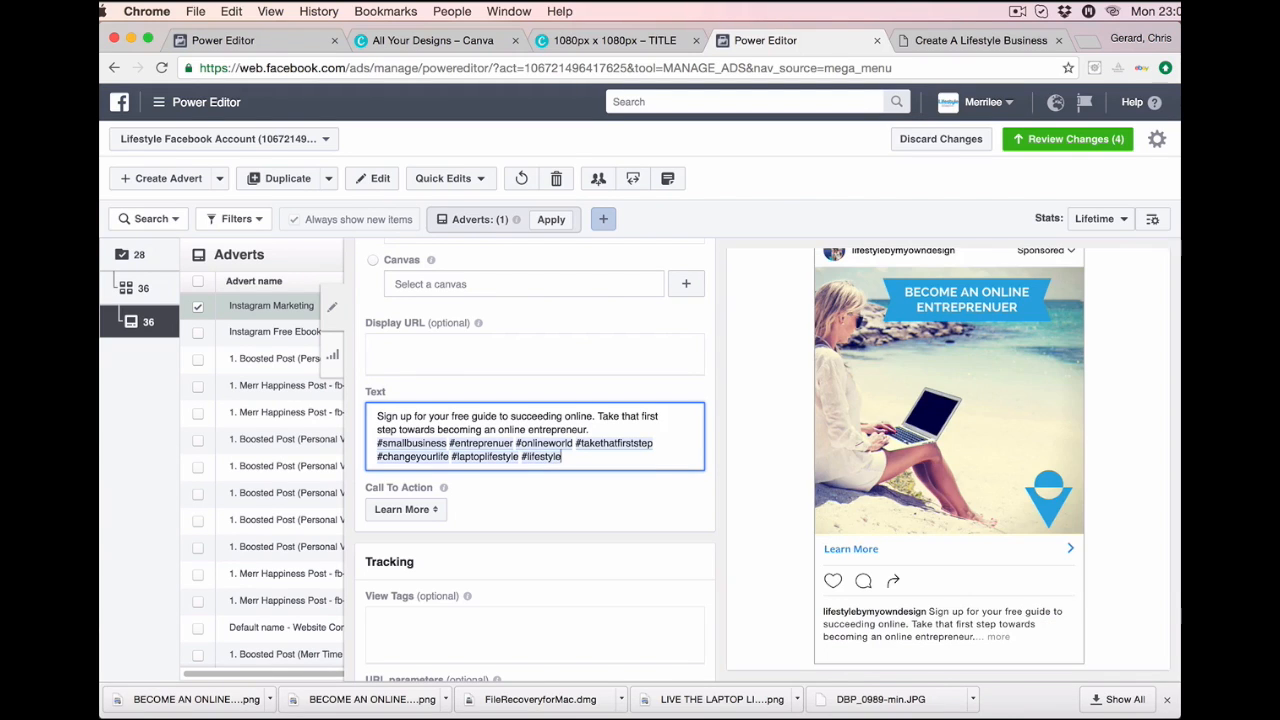
type("by")
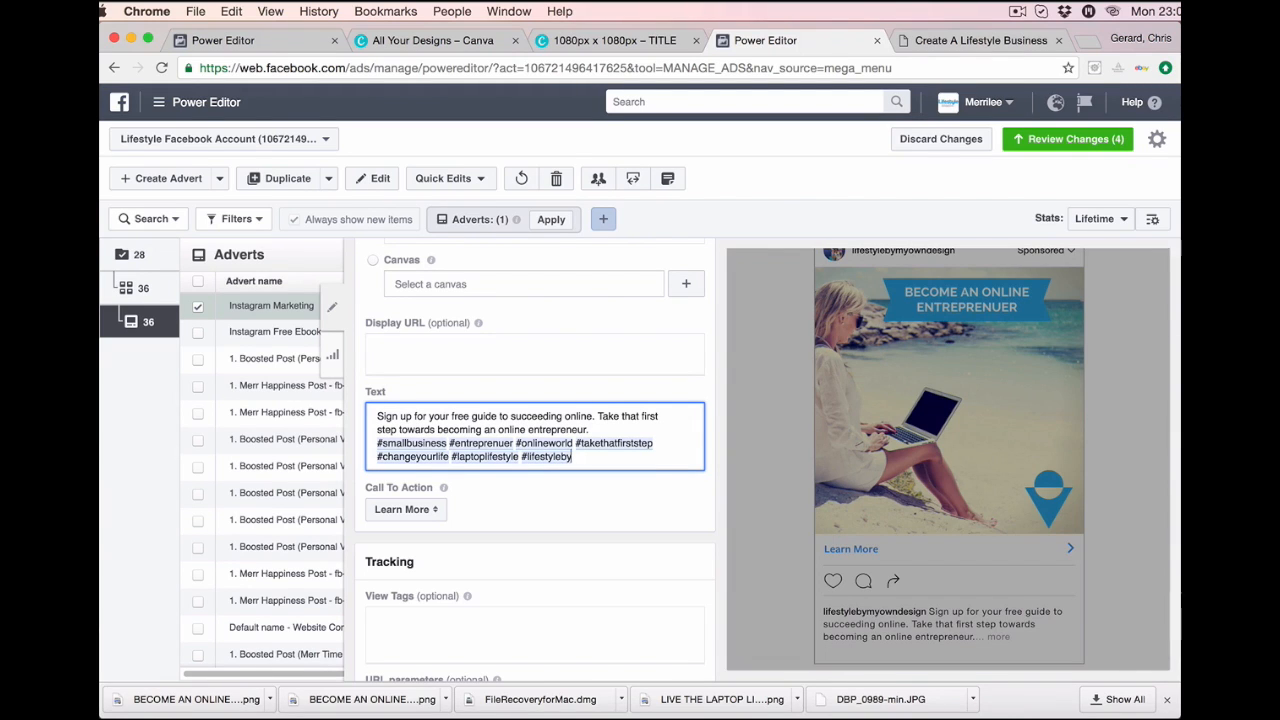
type("myownd")
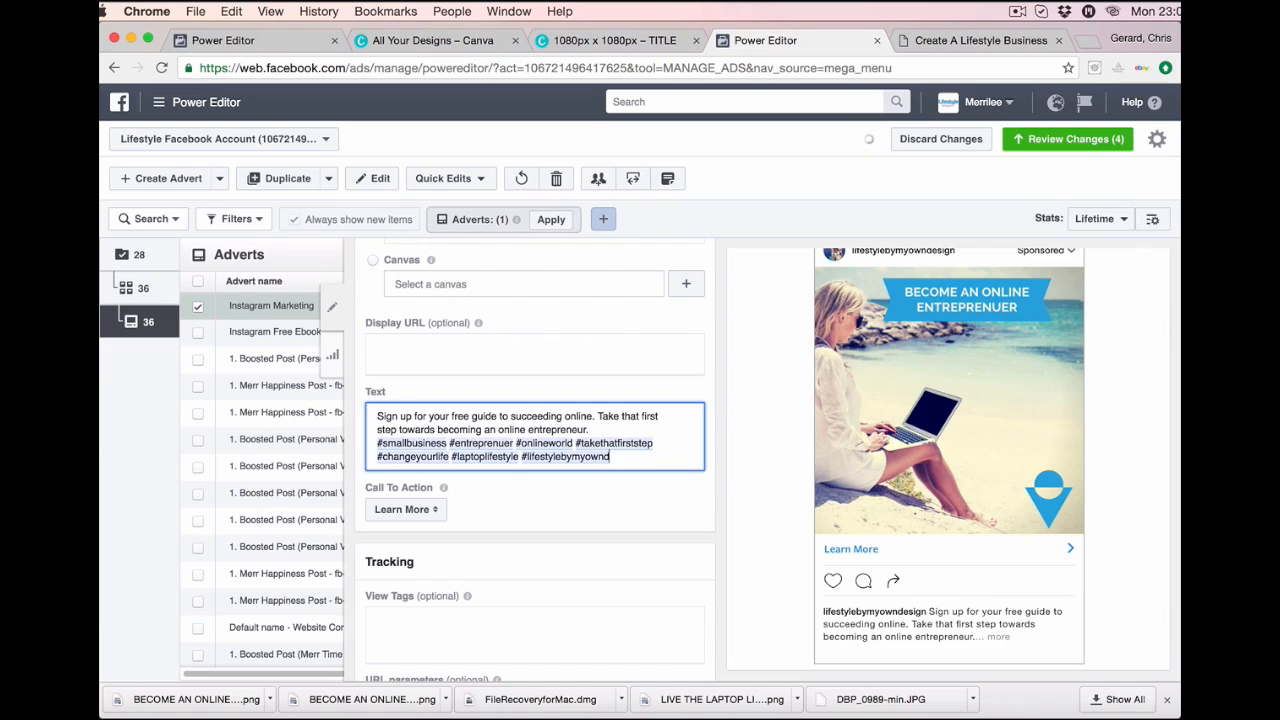
type("esign")
Switch the Call To Action from Learn More to Sign Up and confirm it stuck.
left_click(437, 510)
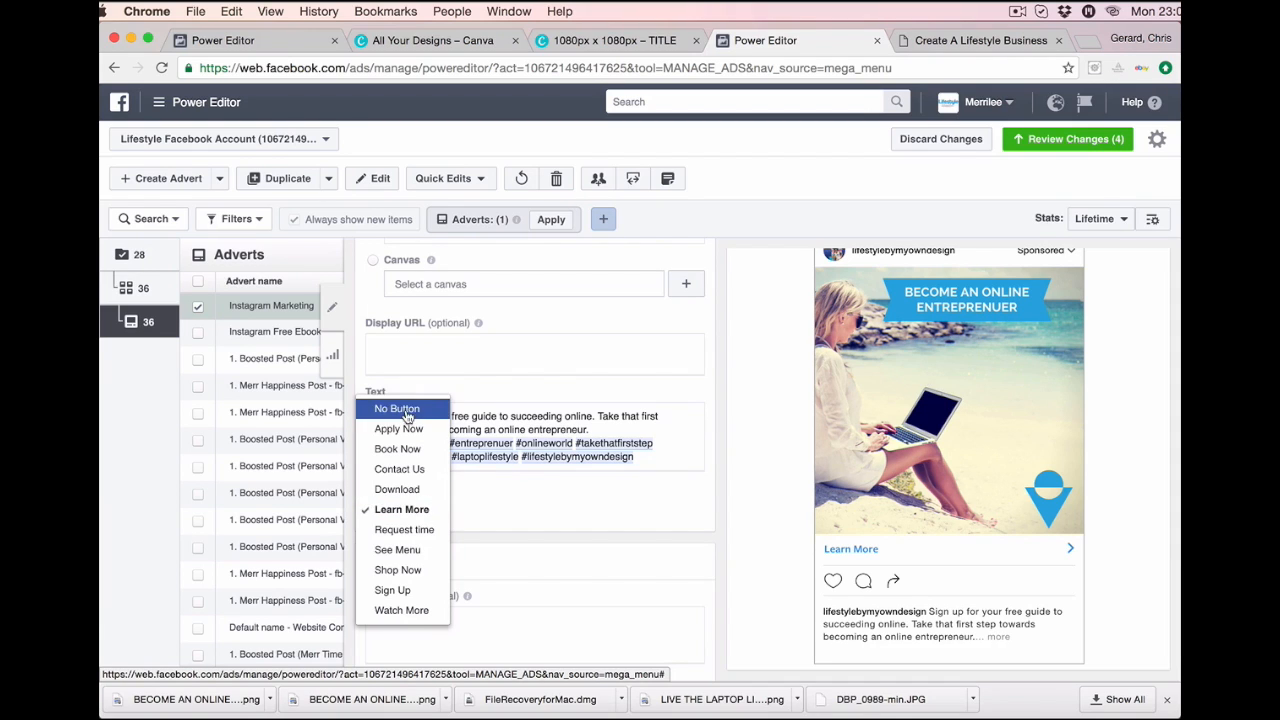
left_click(404, 591)
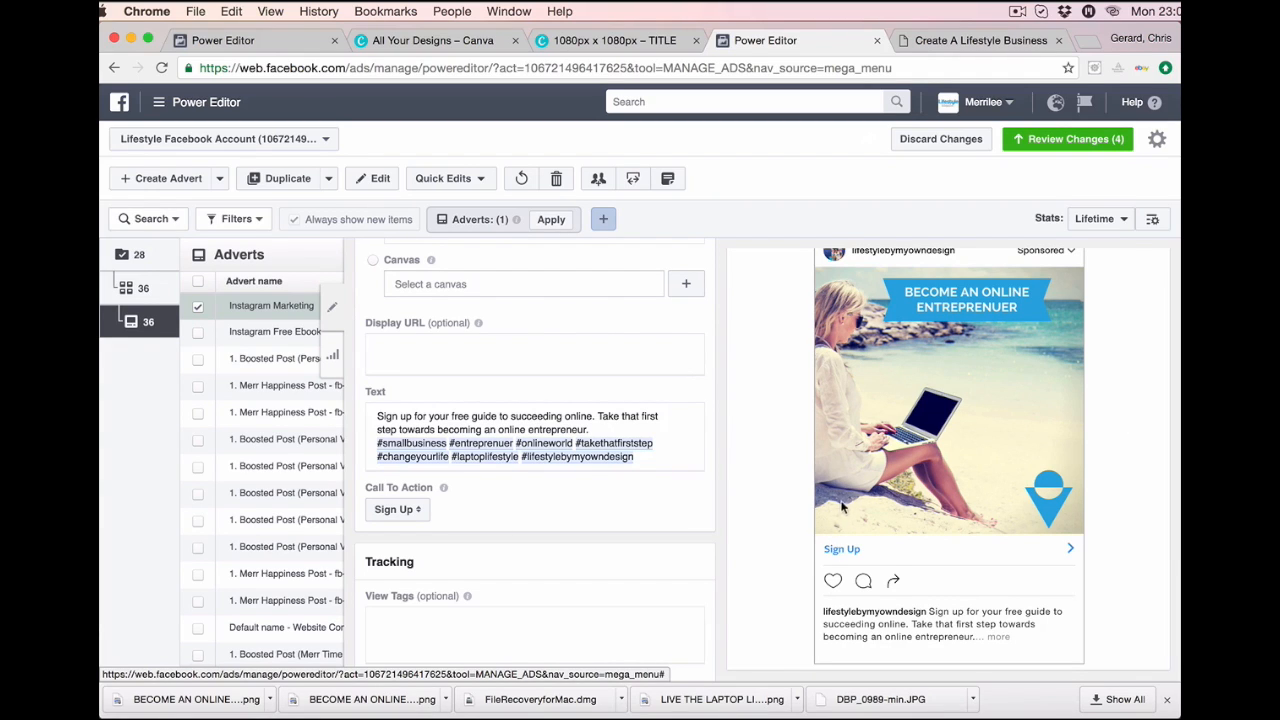
left_click(405, 510)
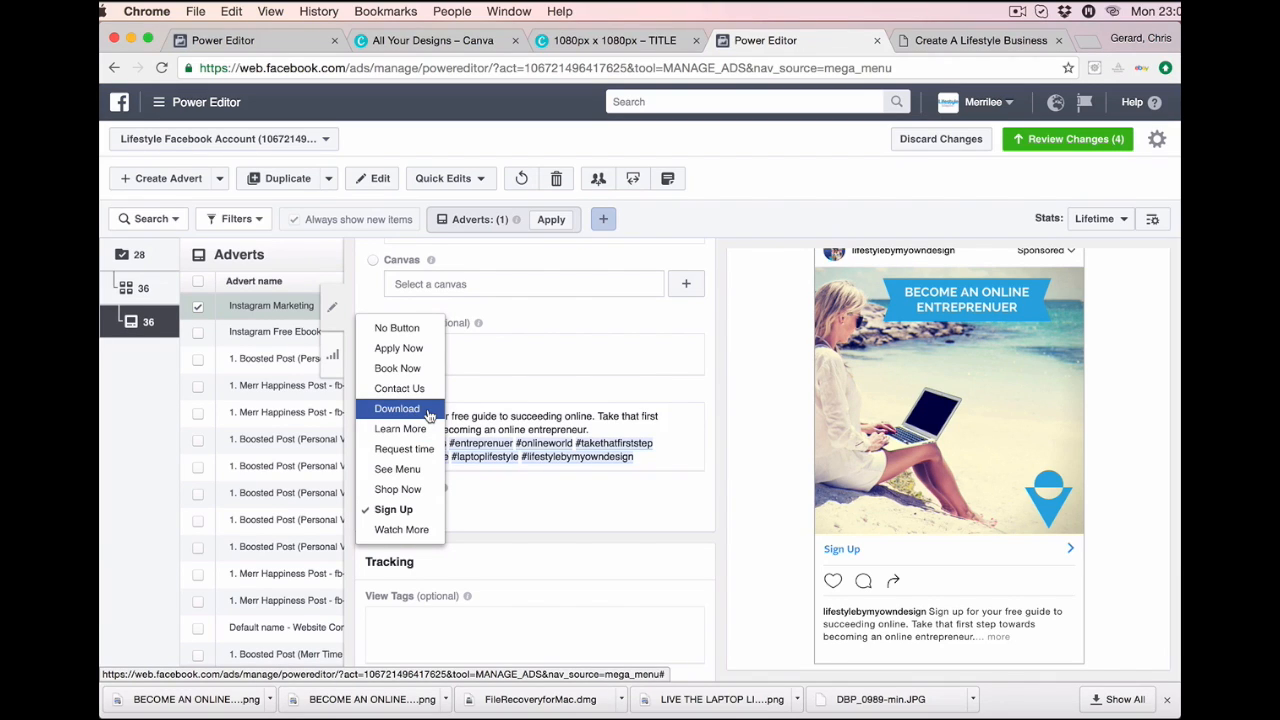
left_click(534, 532)
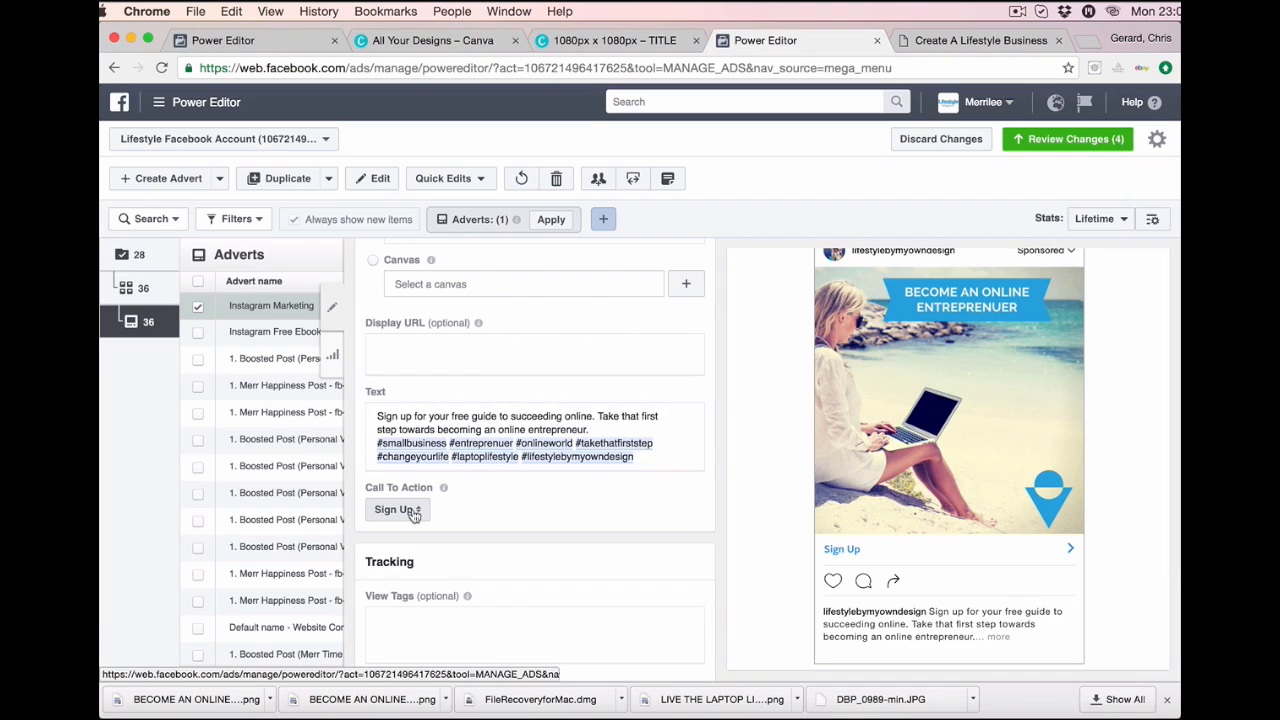
scroll(412, 510, "down", 3)
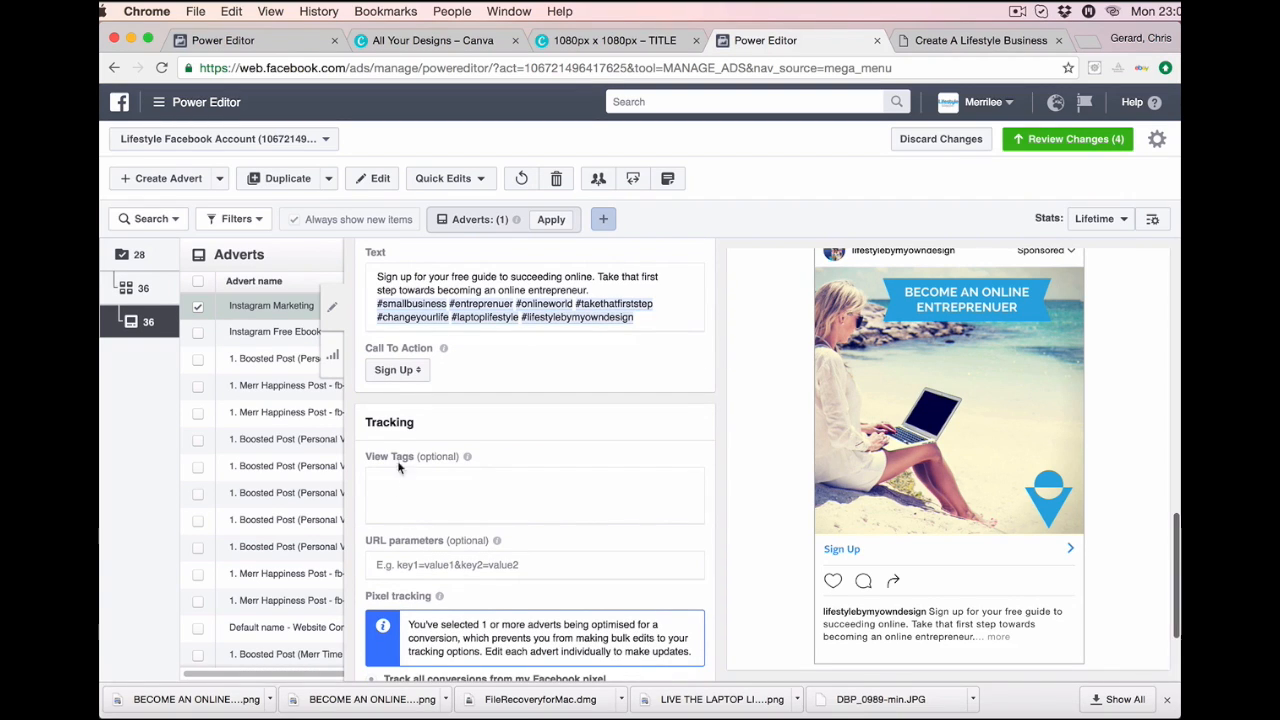
left_click(415, 495)
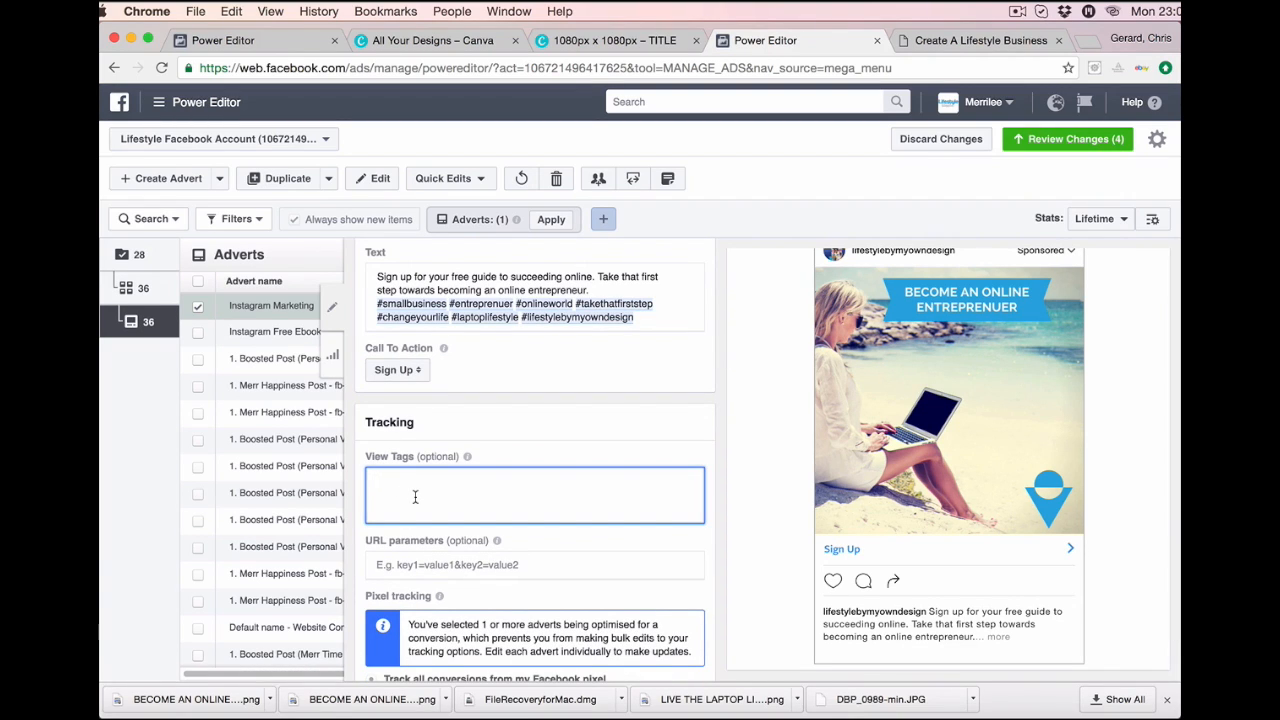
scroll(415, 496, "down", 2)
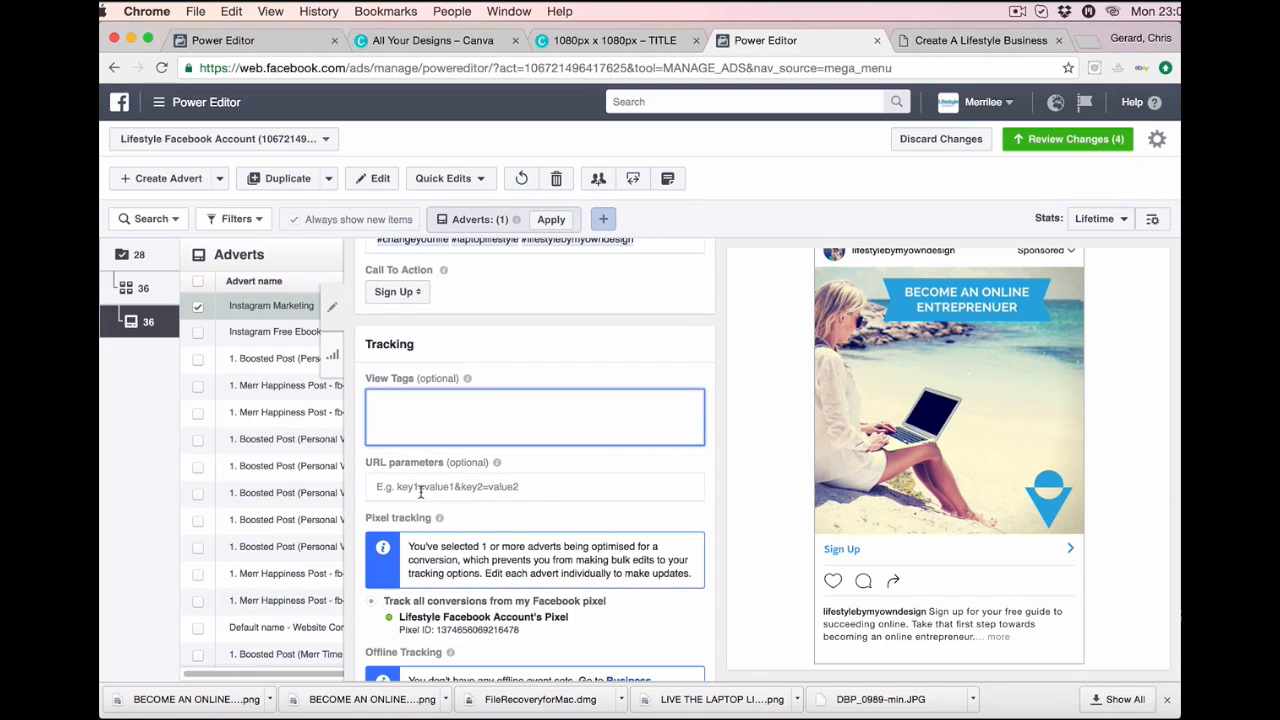
left_click(428, 490)
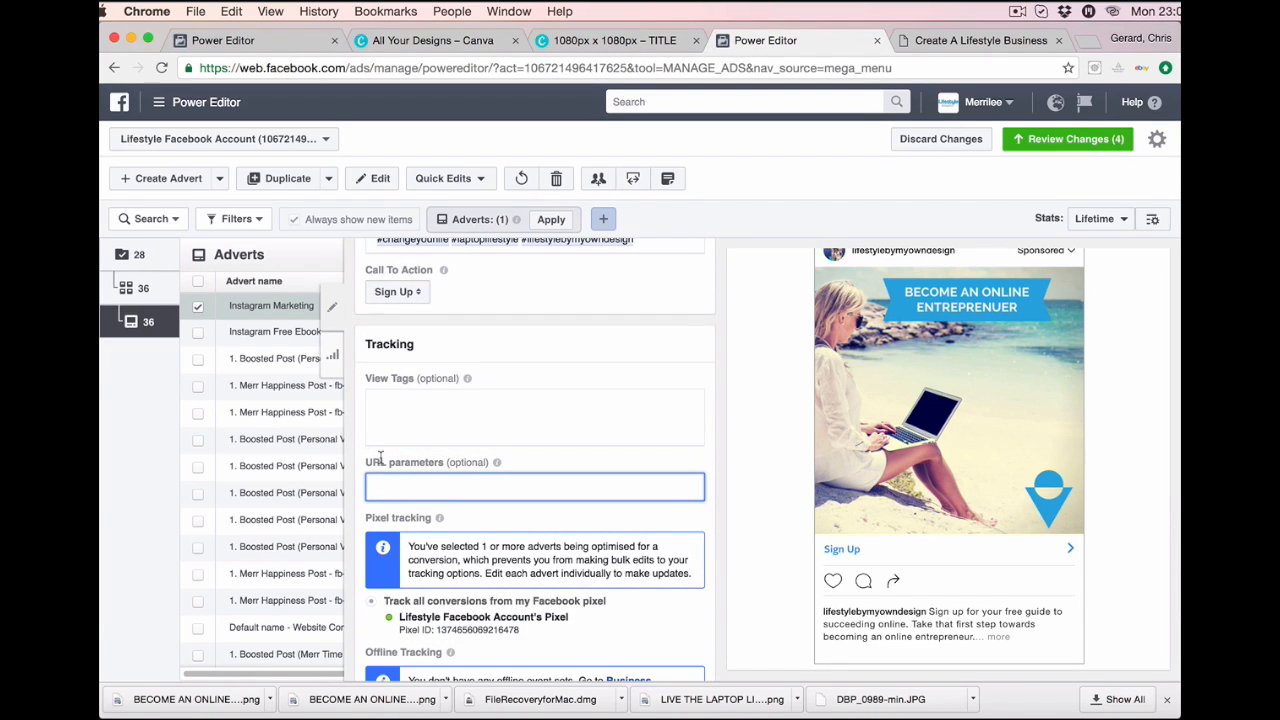
scroll(494, 453, "down", 2)
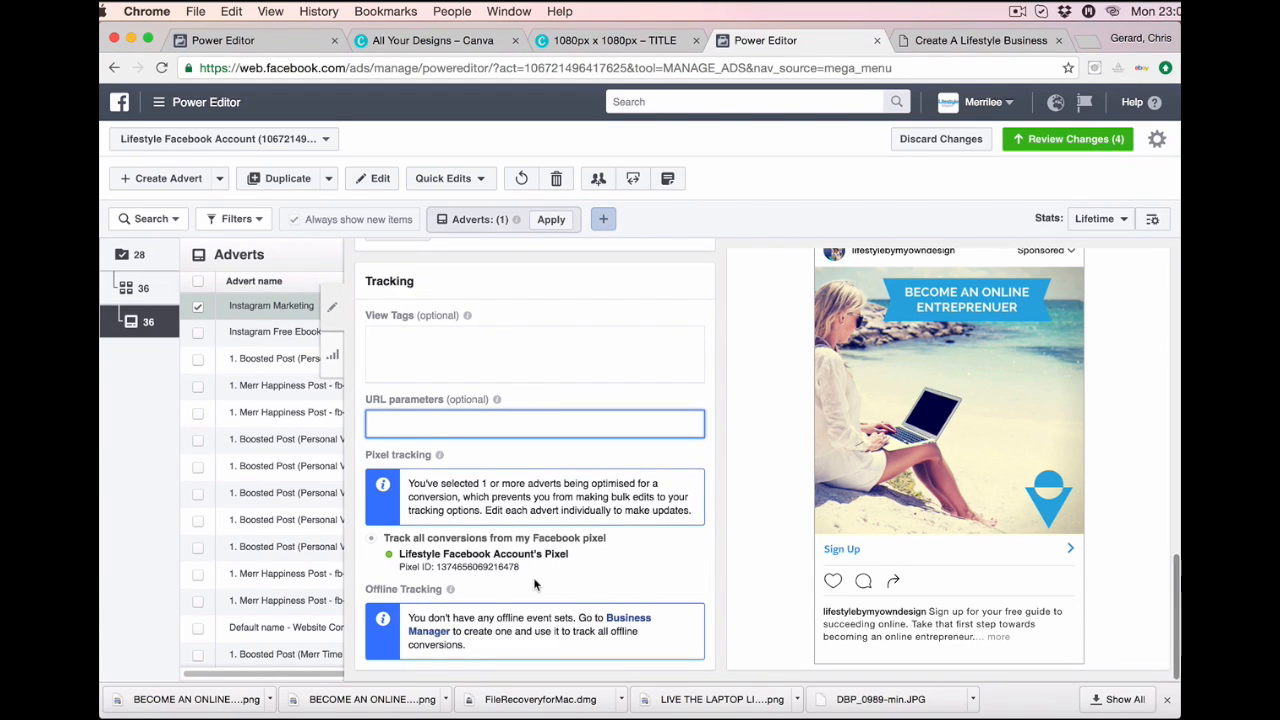
scroll(533, 577, "up", 5)
scroll(534, 579, "up", 10)
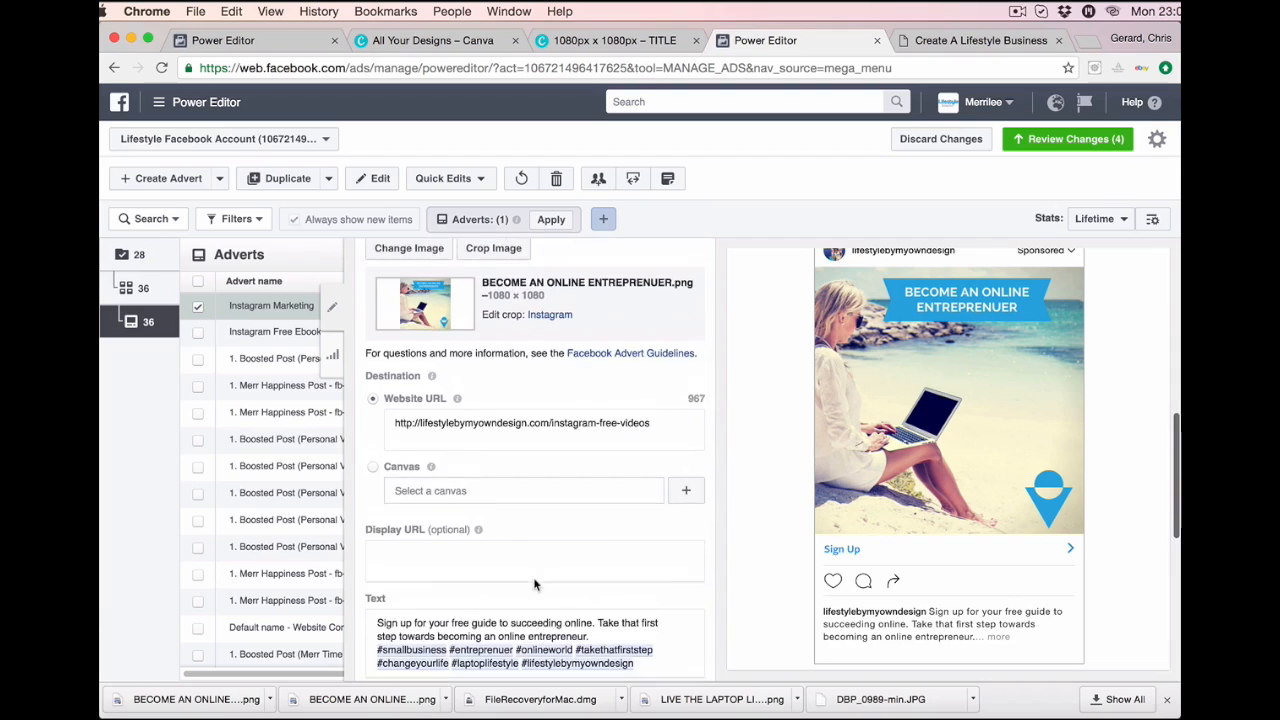
scroll(561, 562, "down", 15)
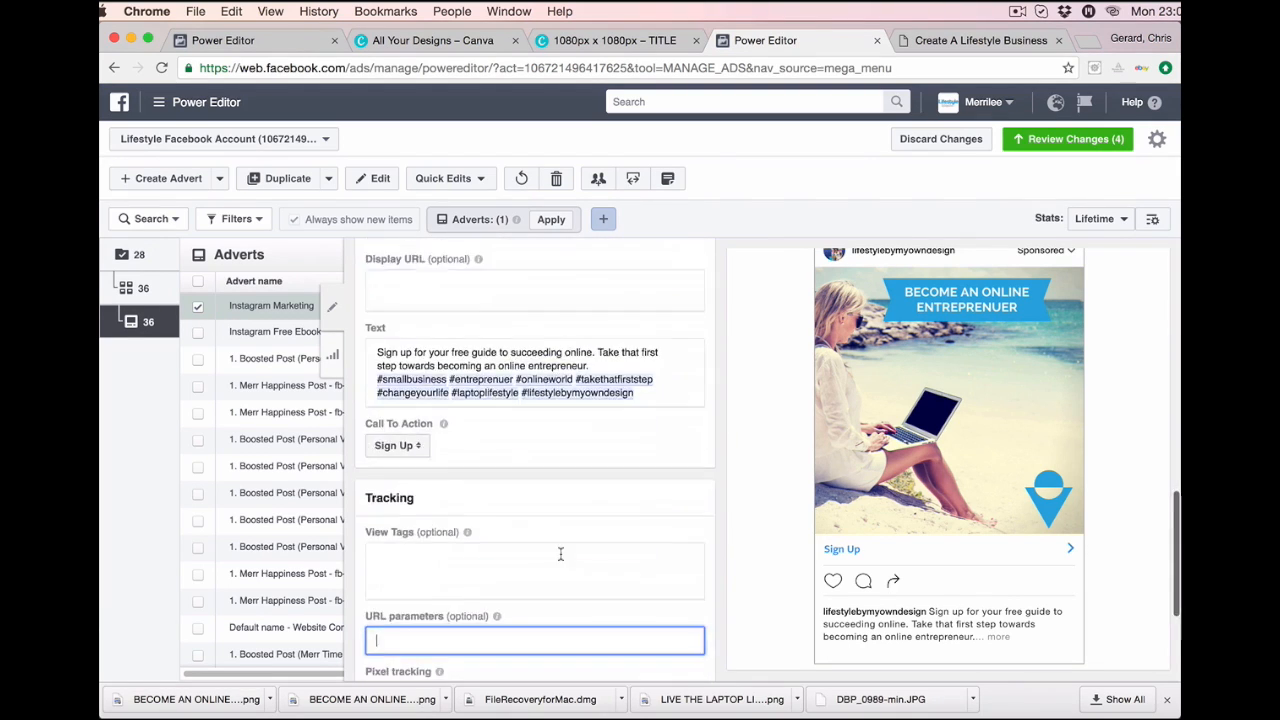
scroll(561, 562, "up", 15)
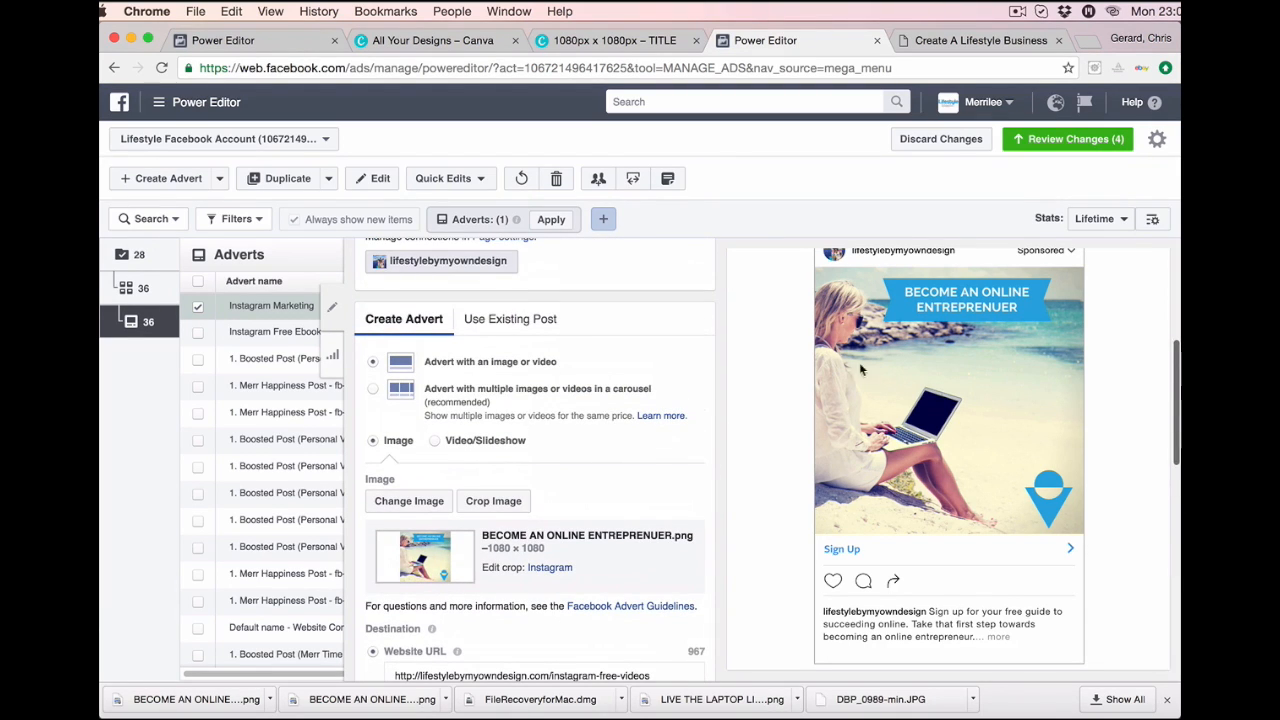
scroll(835, 546, "up", 3)
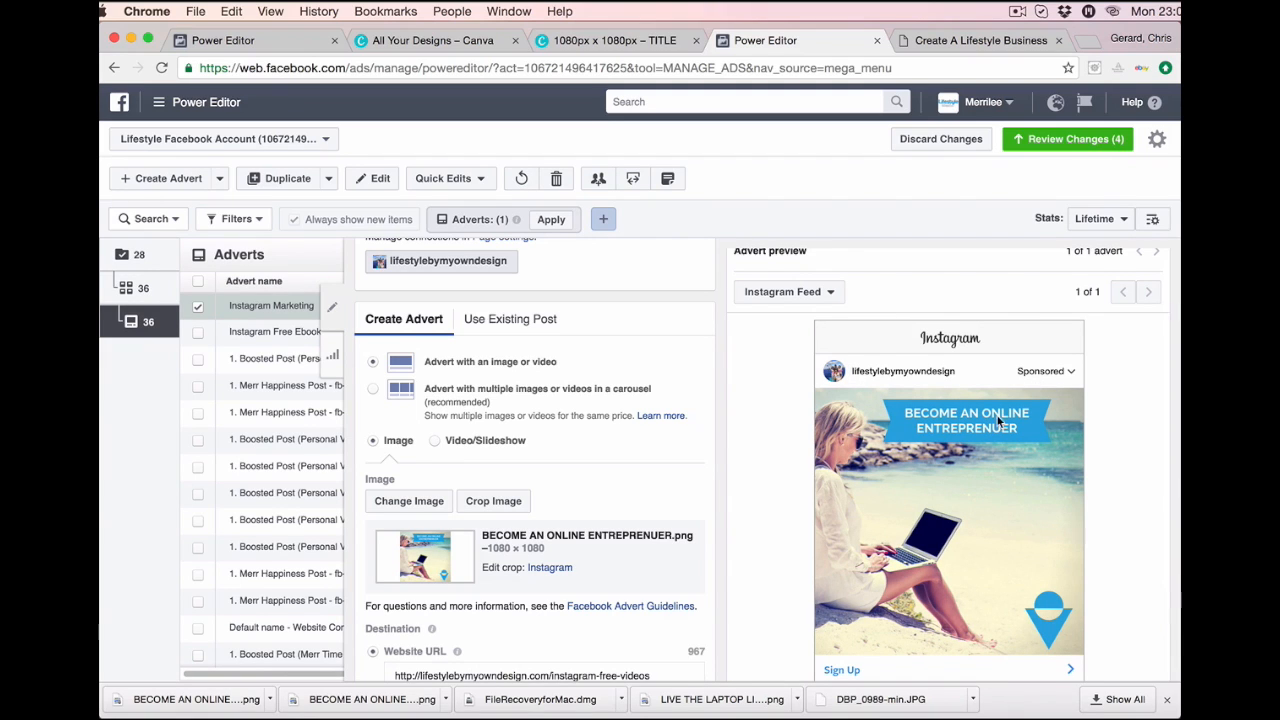
scroll(970, 546, "down", 1)
scroll(970, 546, "down", 3)
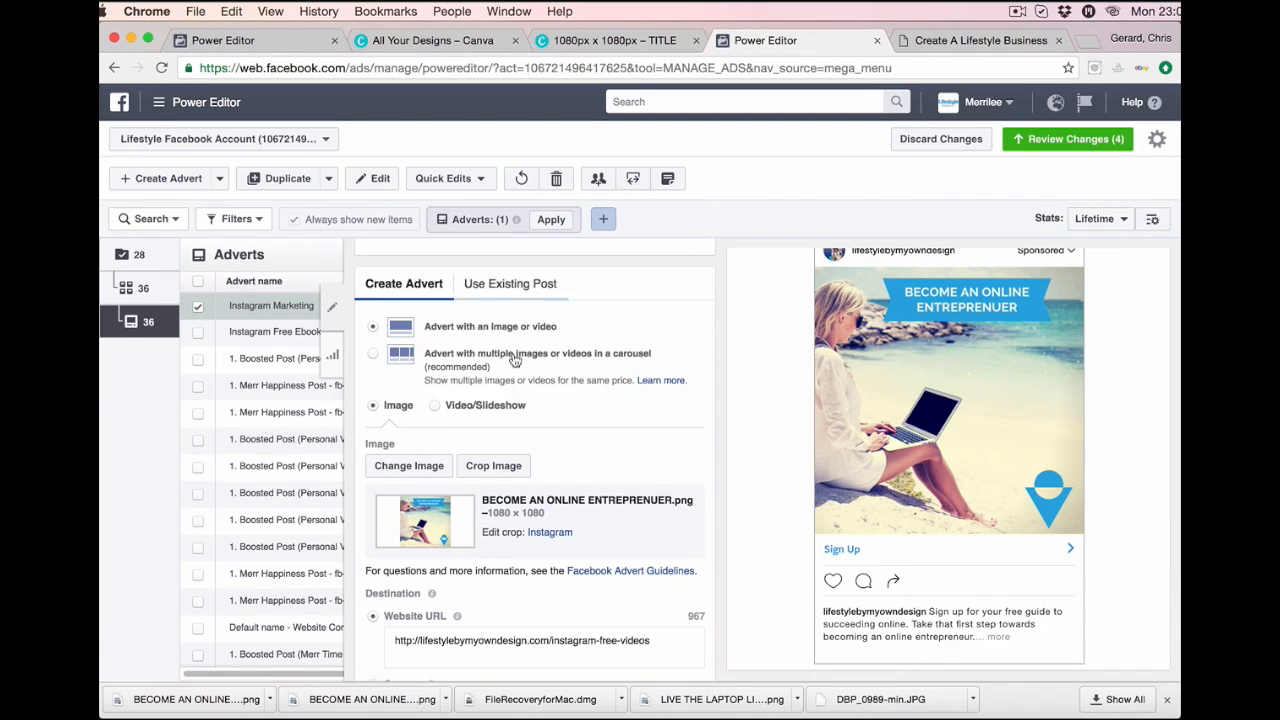
Review and apply all pending changes, submitting the Instagram Marketing advert for approval.
left_click(1037, 143)
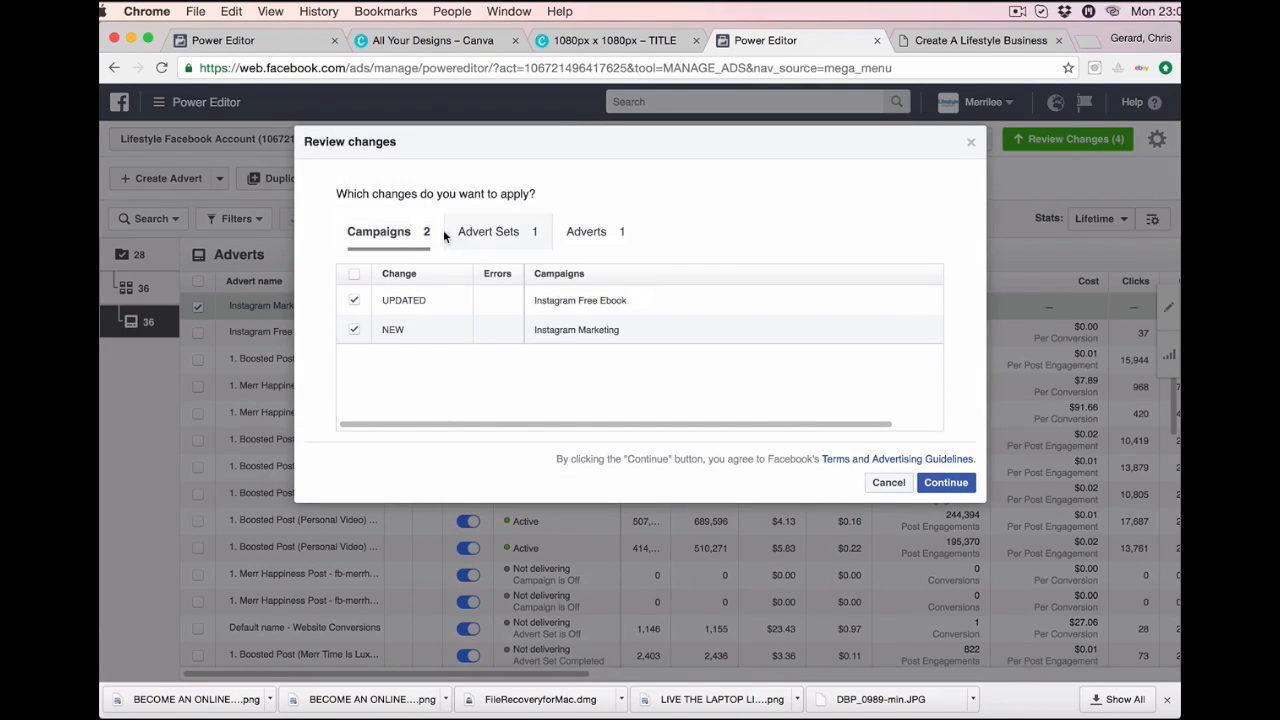
left_click(944, 483)
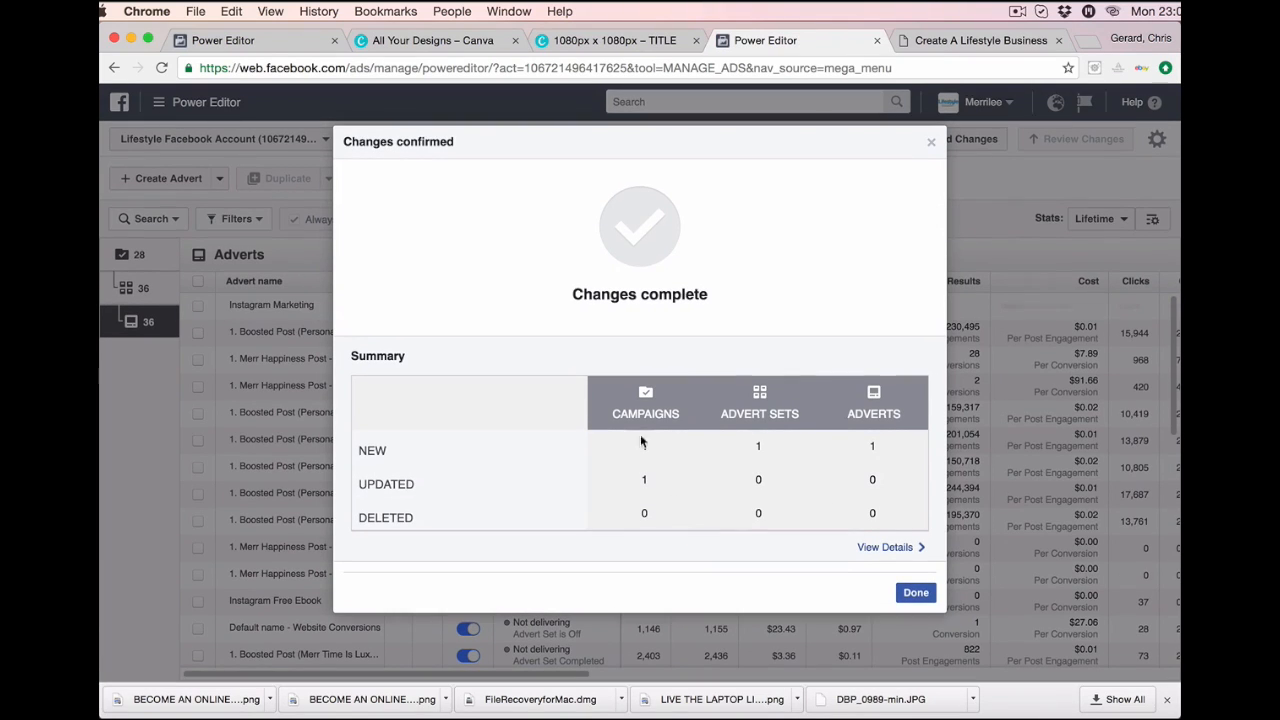
left_click(915, 593)
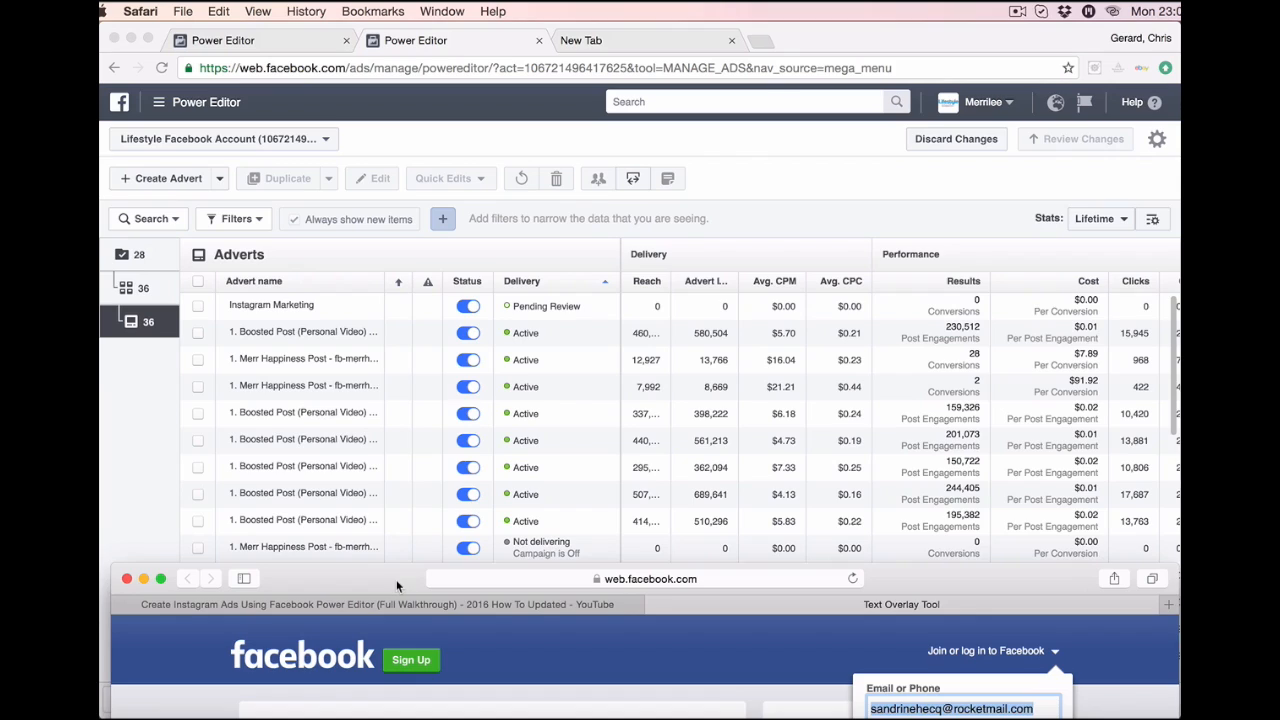
Upload the BECOME AN ONLINE ENTREPRENEUR png from Downloads to the Image Text Check tool.
left_click_drag(397, 585, 377, 88)
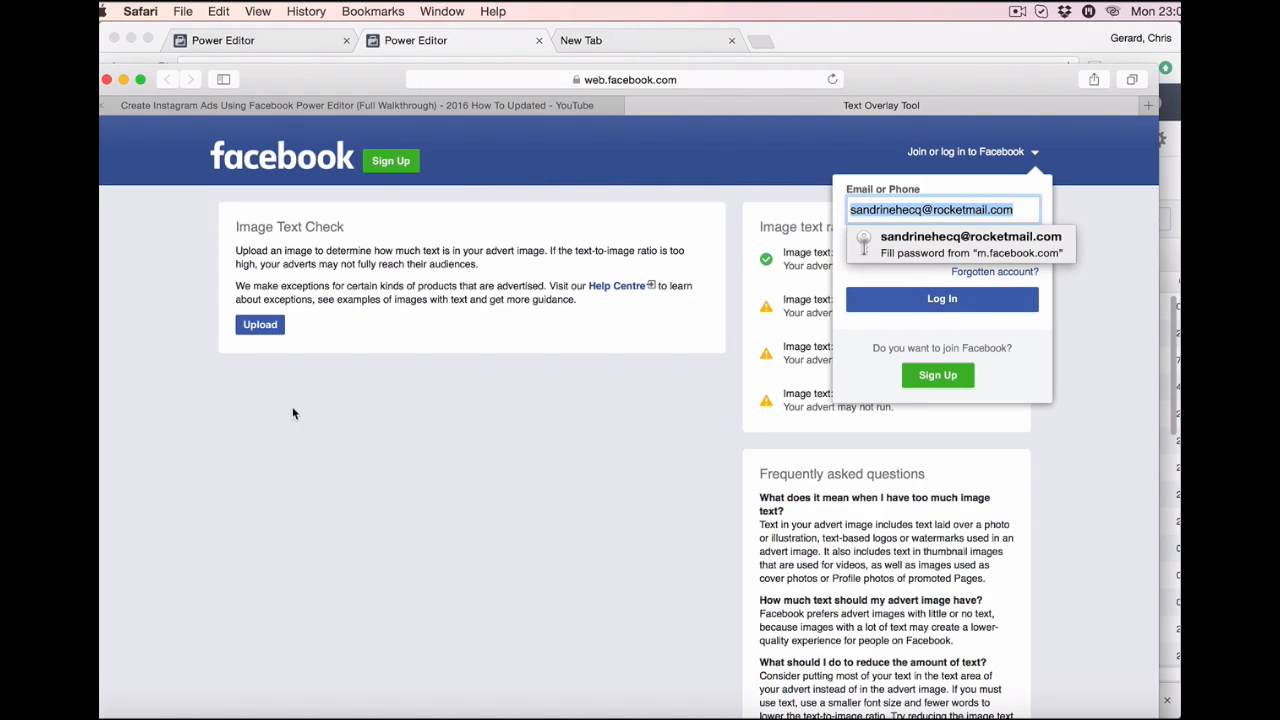
left_click(259, 326)
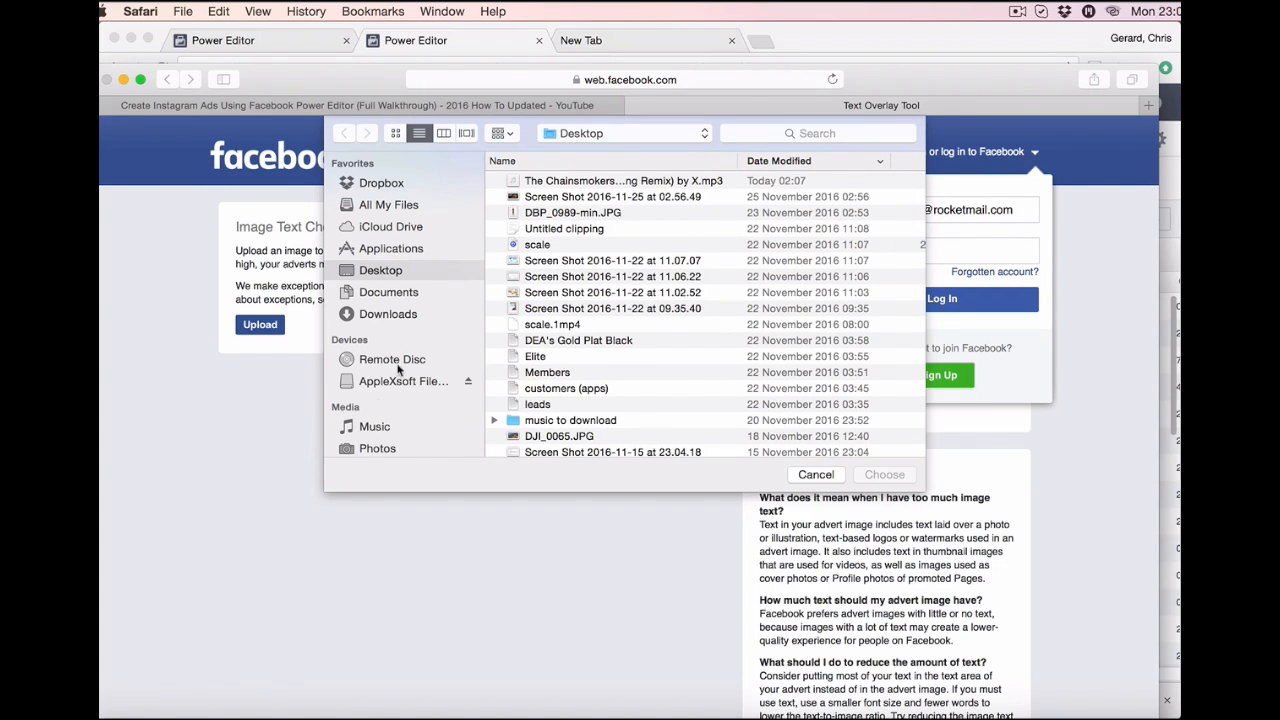
left_click(390, 314)
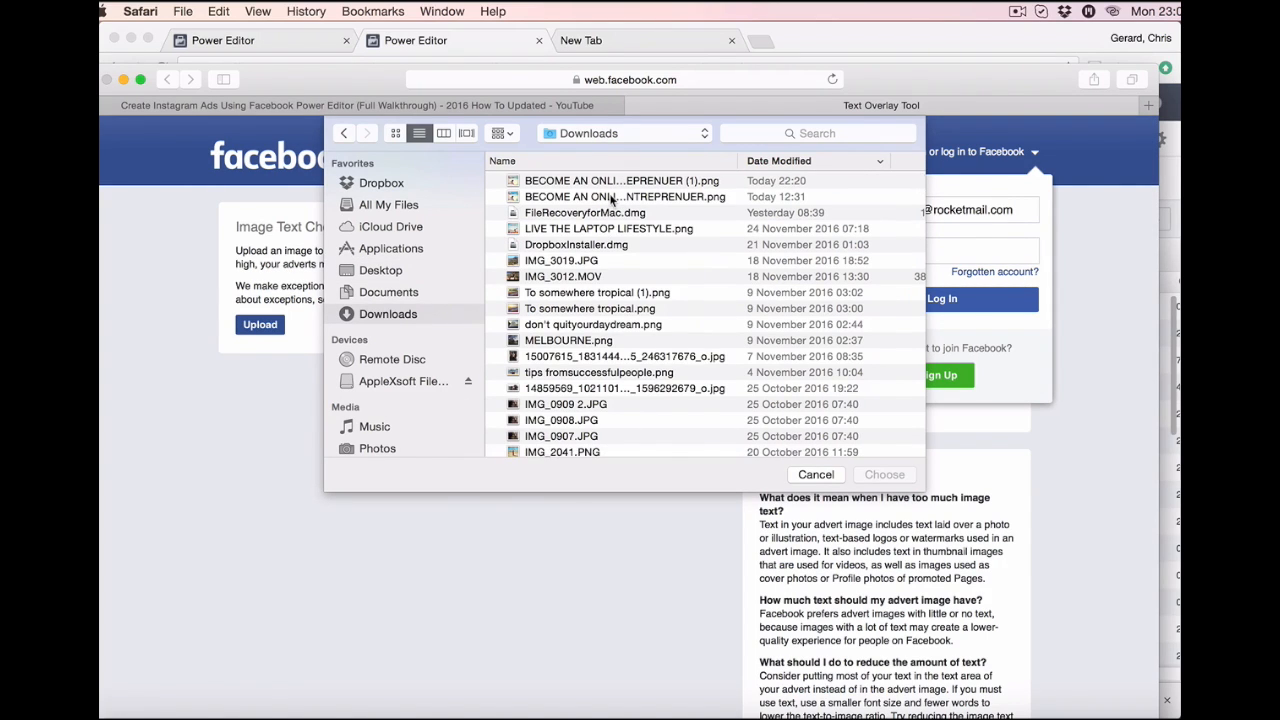
left_click(601, 197)
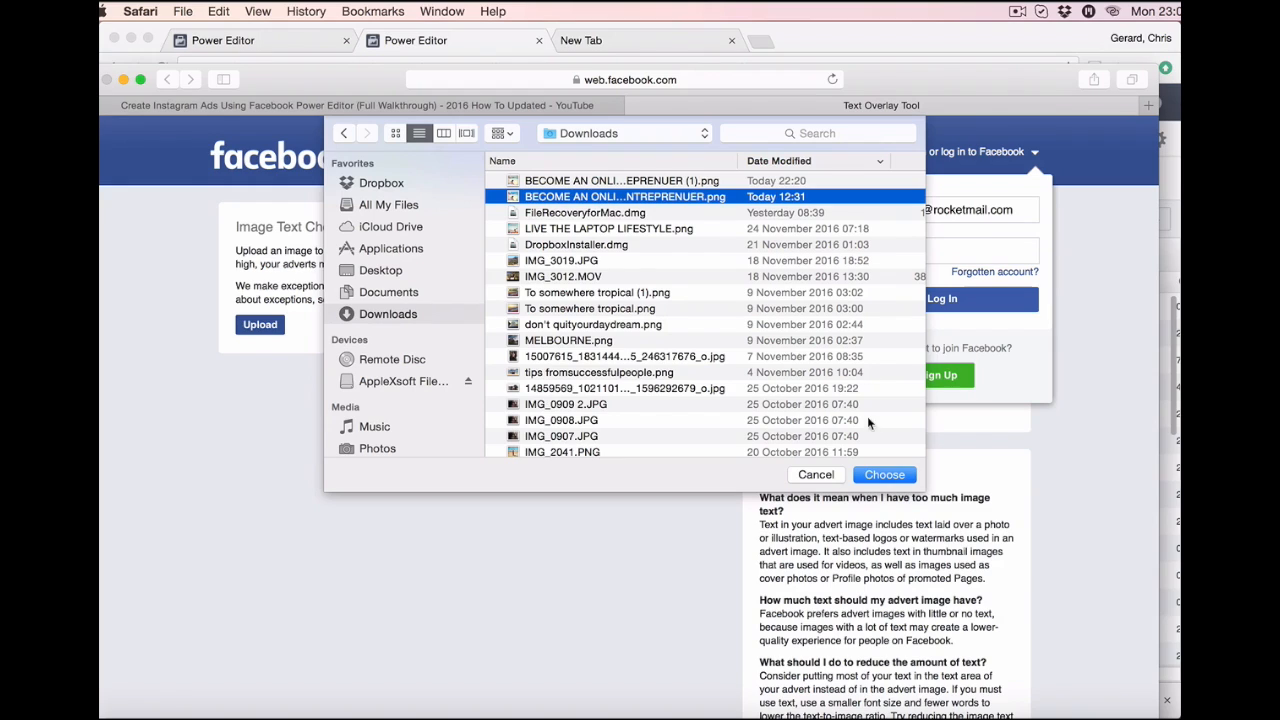
left_click(872, 477)
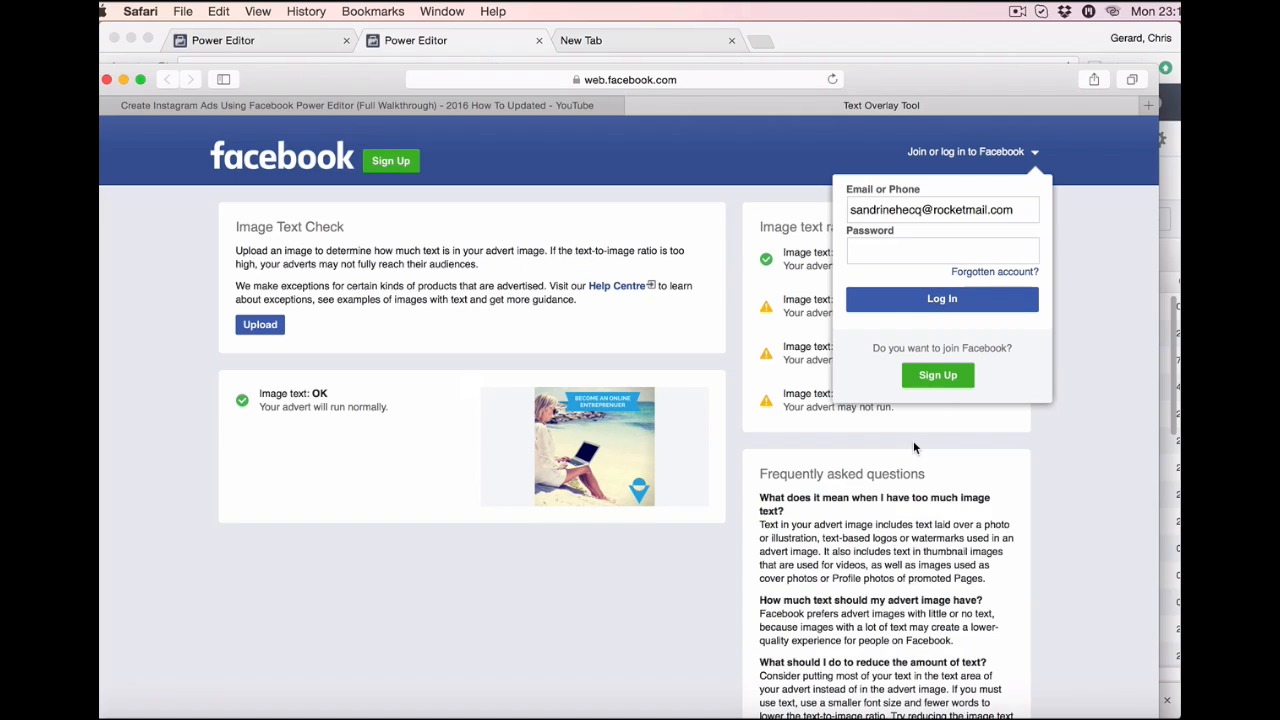
Log in with the account password and decline Safari's offer to save it.
left_click(910, 249)
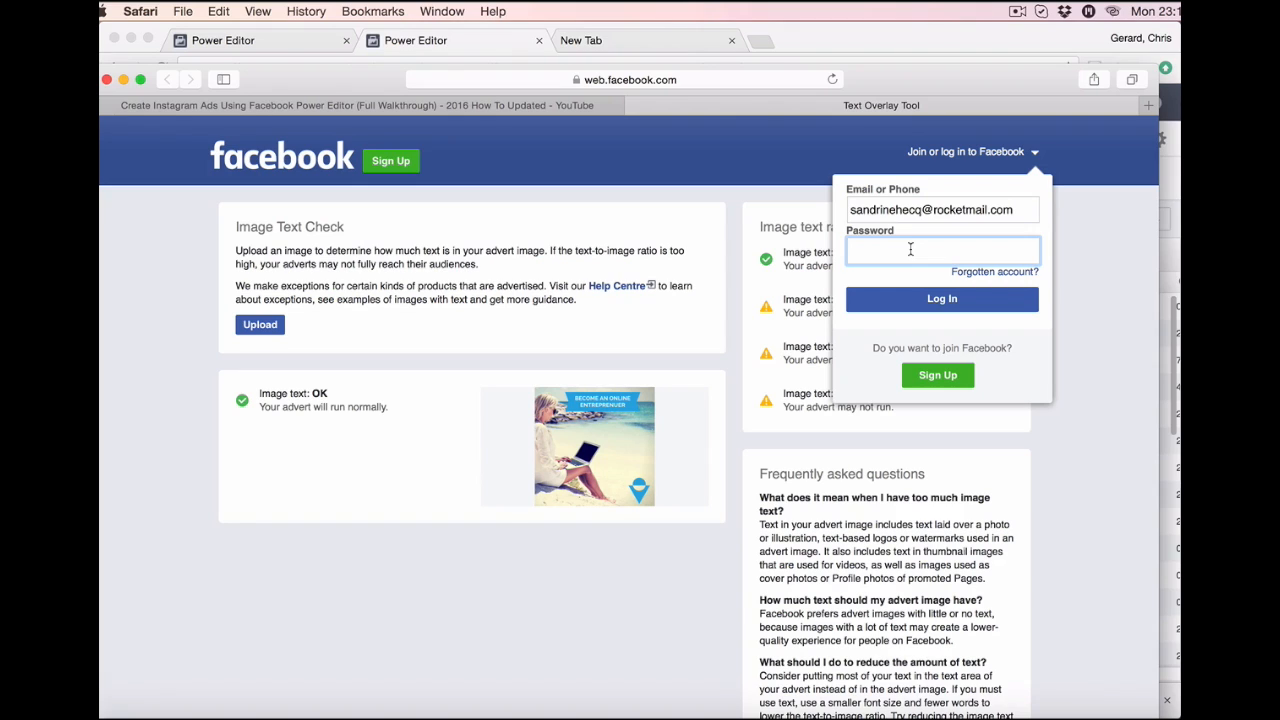
type("••••••••")
key("Return")
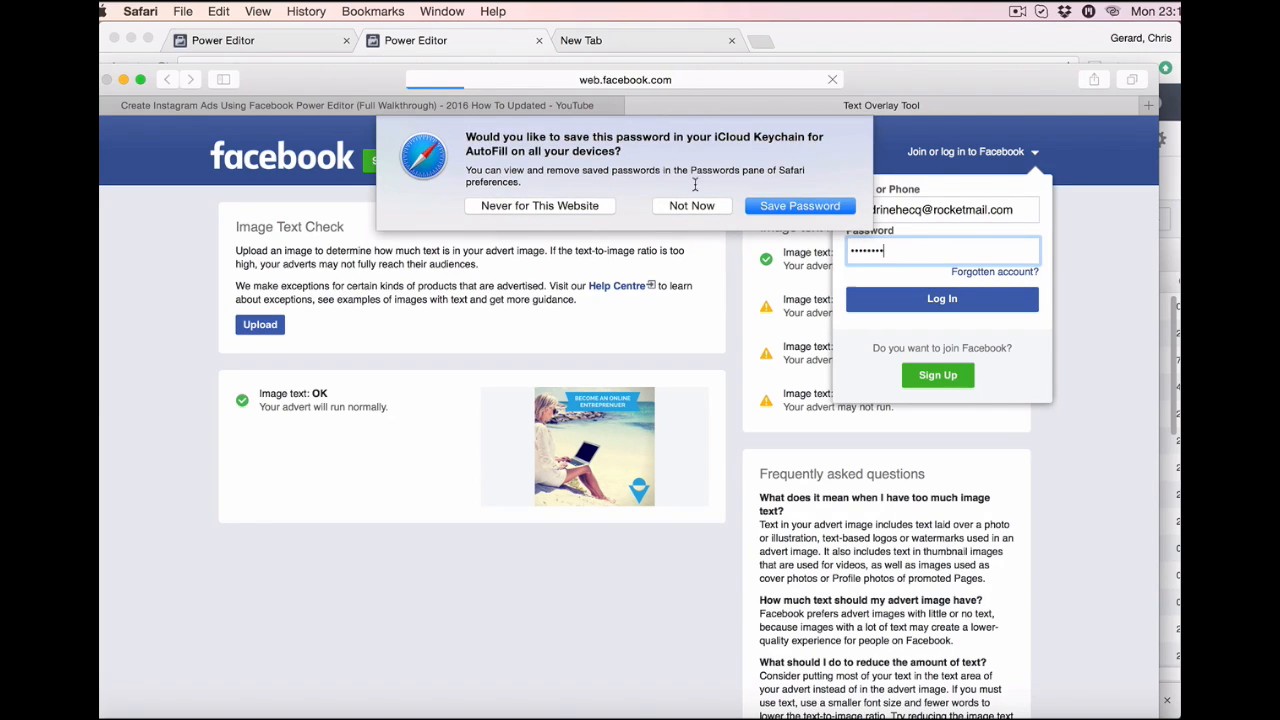
left_click(700, 203)
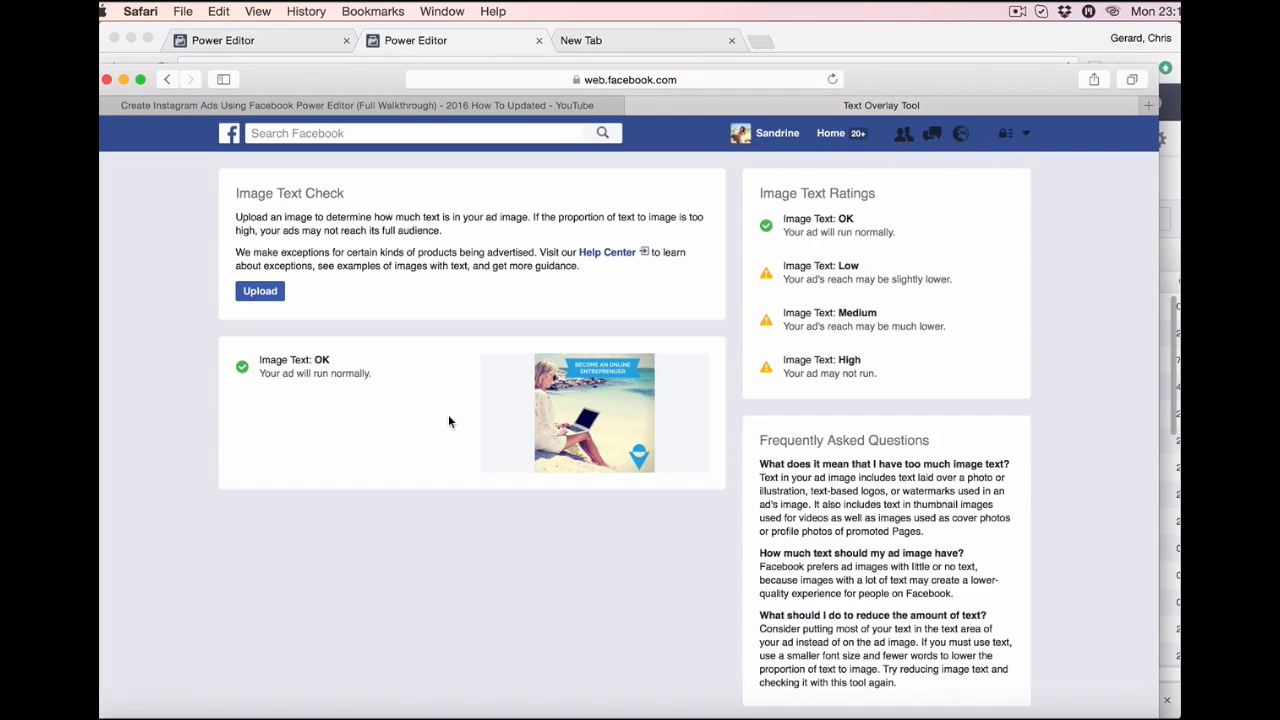
scroll(448, 421, "down", 2)
In the Chrome Power Editor tab, select the Instagram Marketing advert and open its actions dropdown.
scroll(448, 421, "up", 2)
left_click(414, 40)
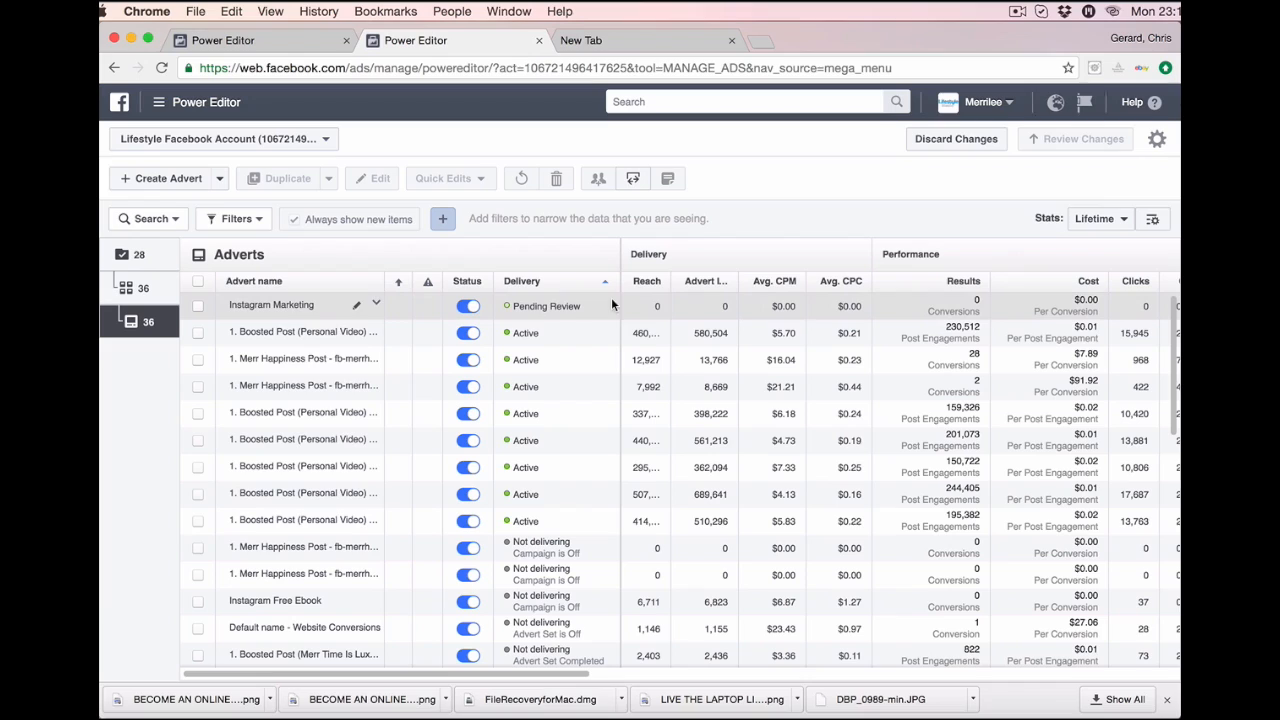
left_click(357, 311)
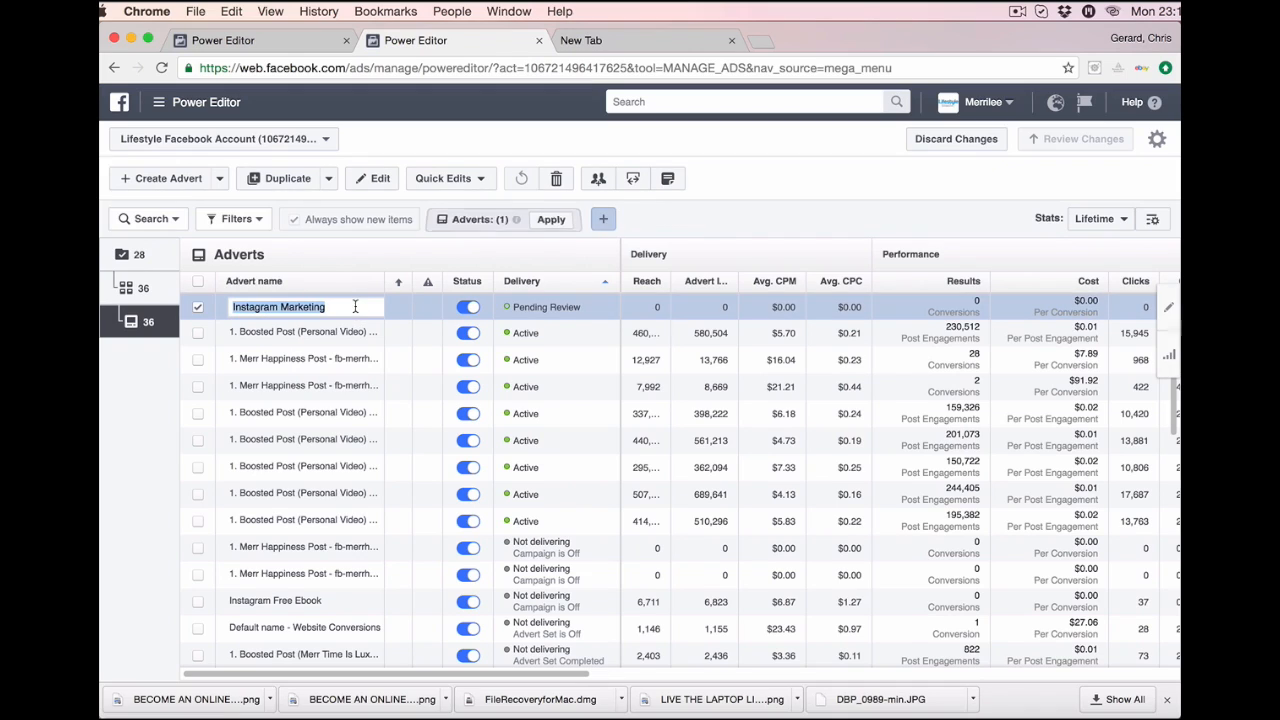
left_click(351, 250)
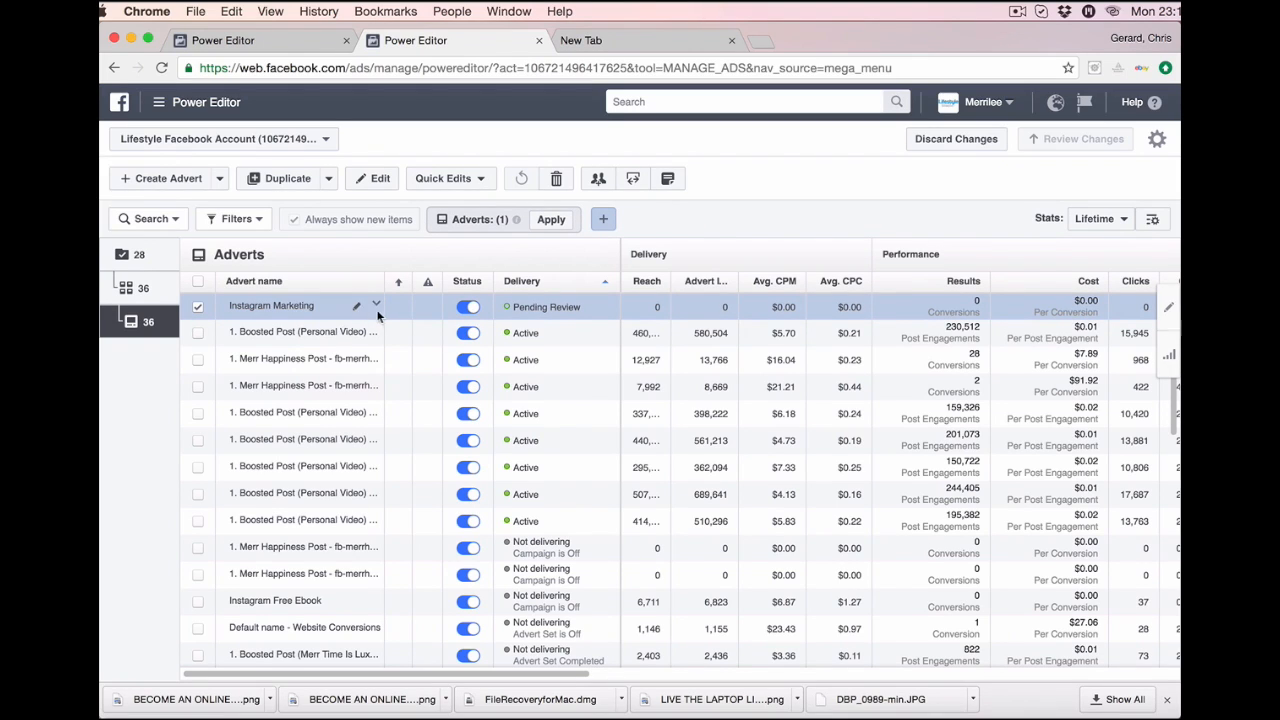
left_click(373, 306)
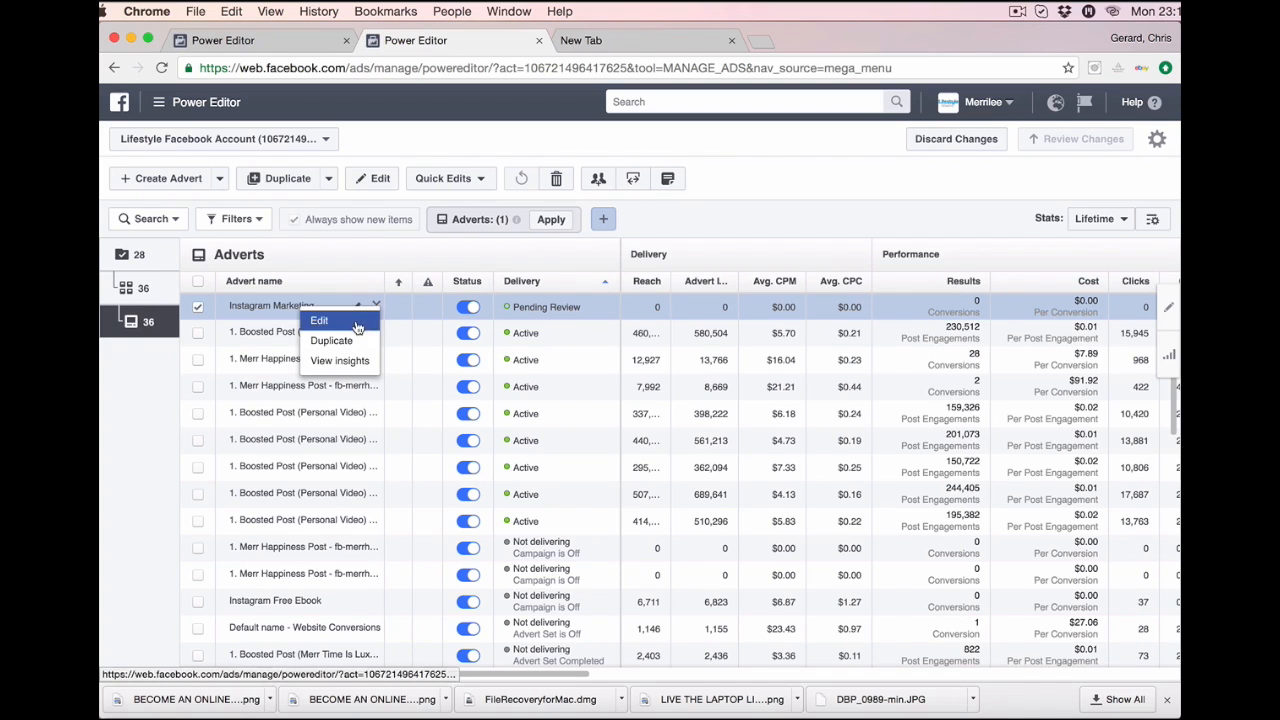
View the Instagram Marketing advert's performance insights, then return to the first Power Editor tab.
left_click(355, 365)
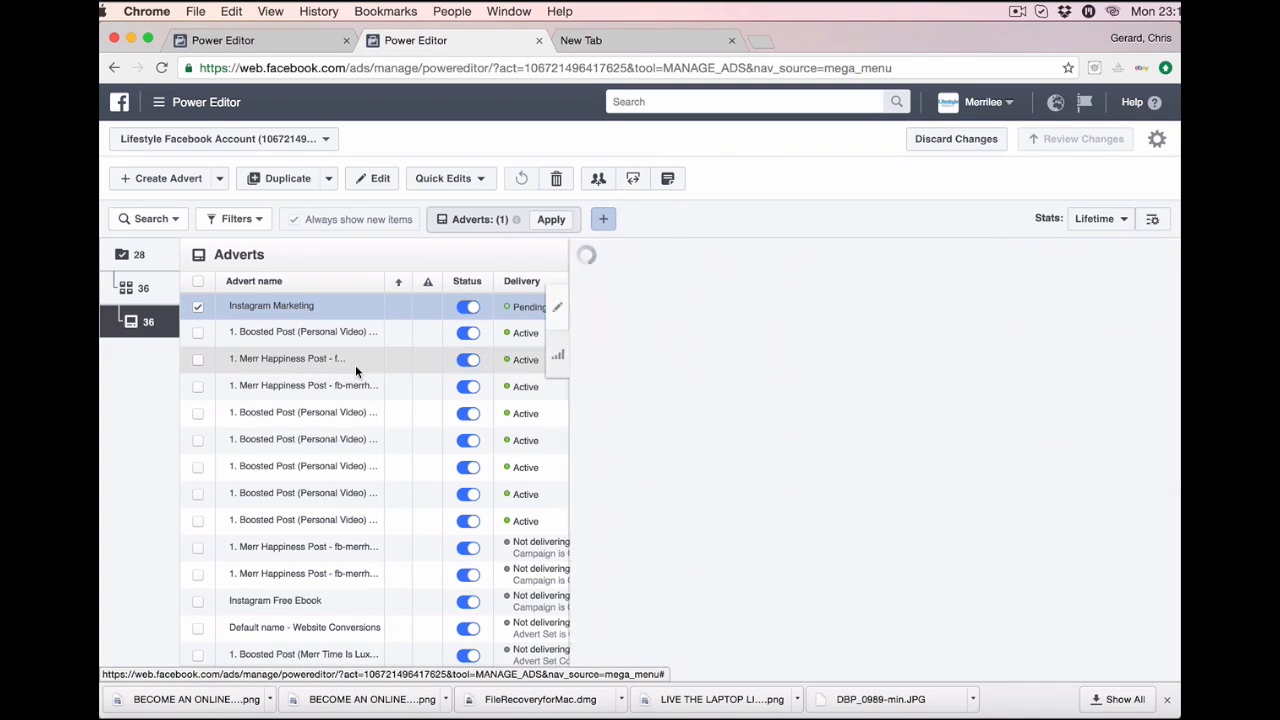
scroll(715, 502, "down", 3)
scroll(715, 502, "up", 3)
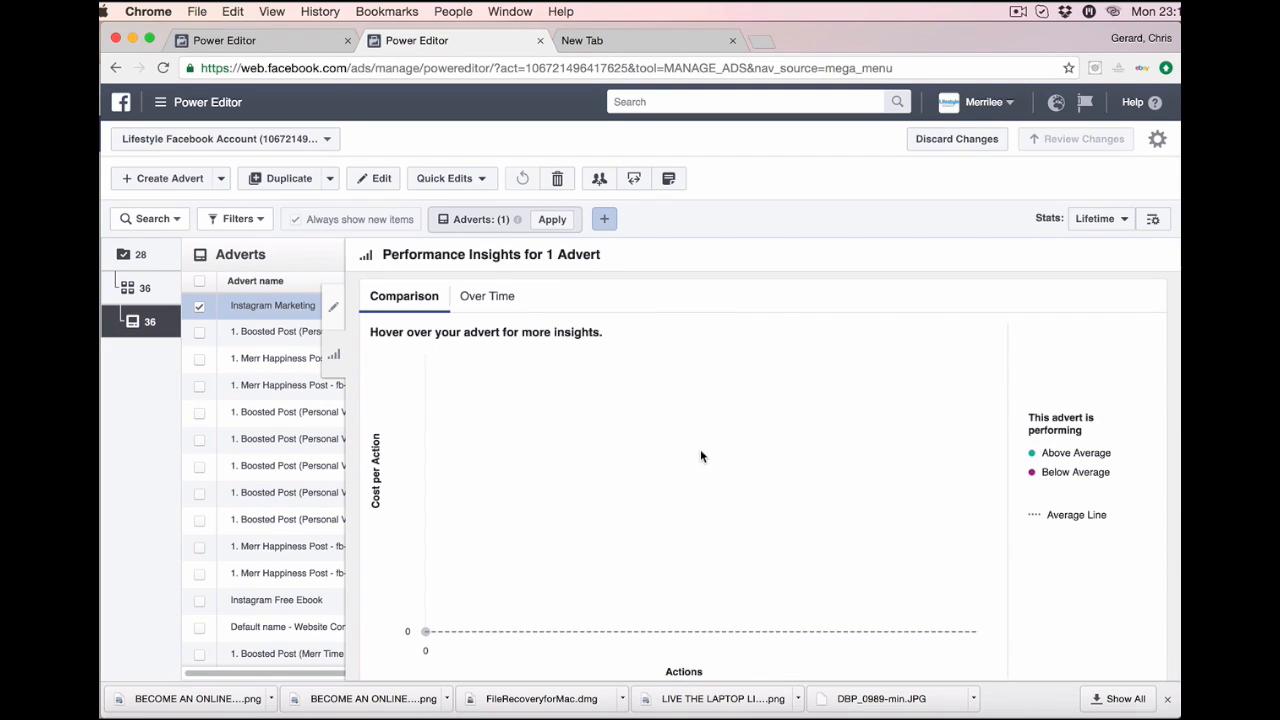
left_click(283, 41)
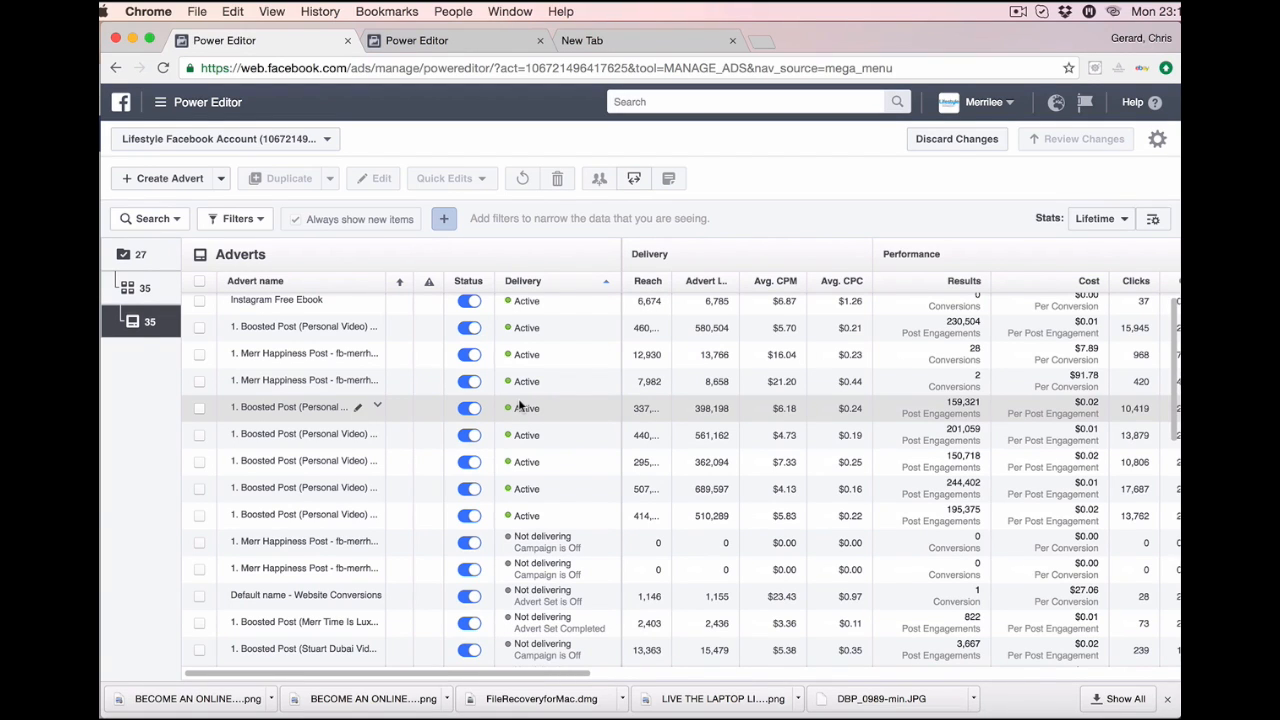
scroll(588, 400, "right", 1)
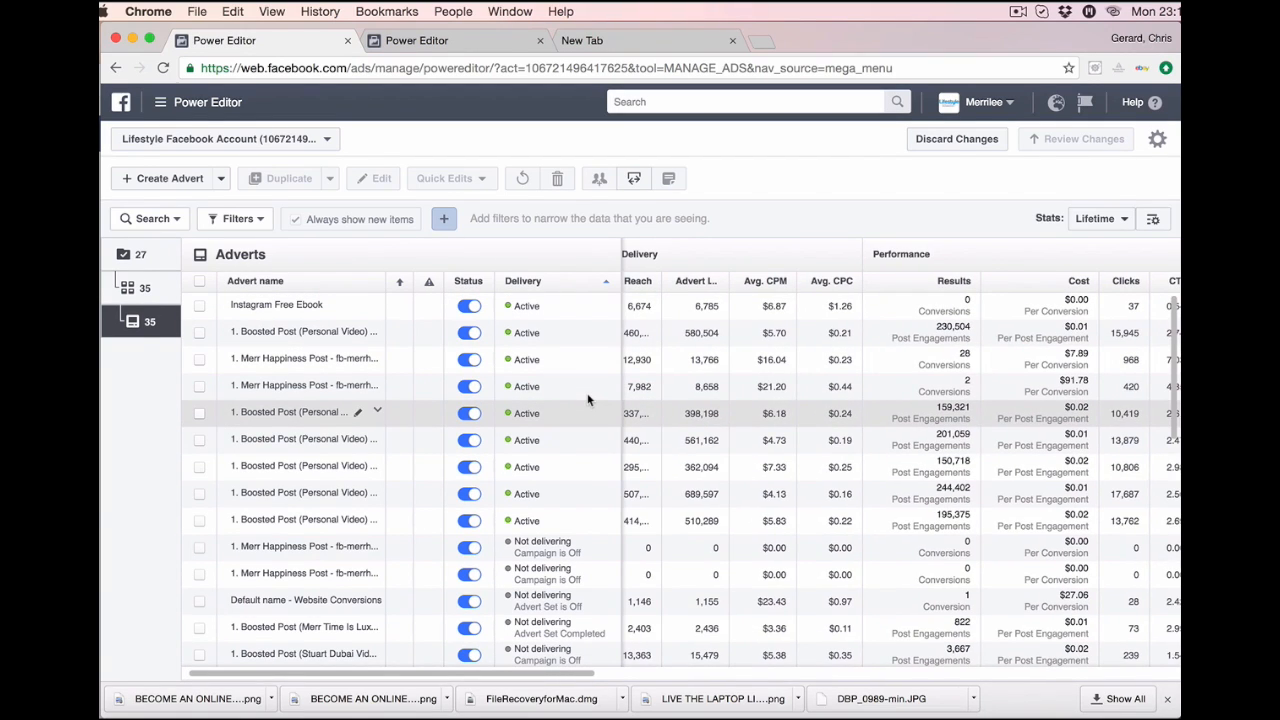